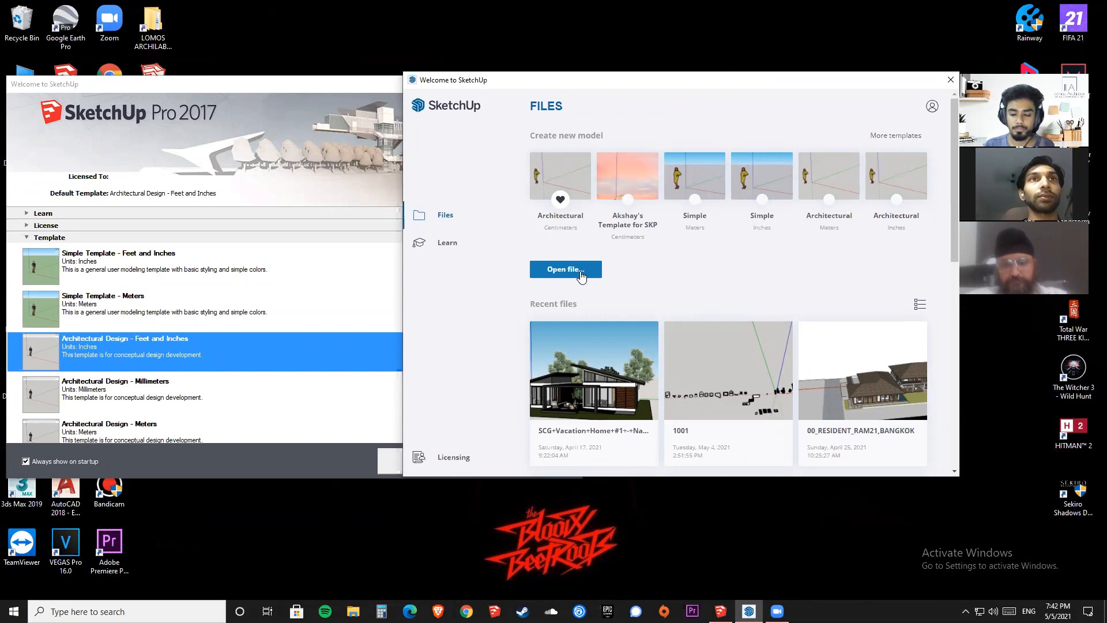
# Examine the recent files in the newer SketchUp welcome window and the template list in SketchUp Pro 2017's welcome window.
pyautogui.scroll(-2, 606, 300)
pyautogui.scroll(-1, 605, 300)
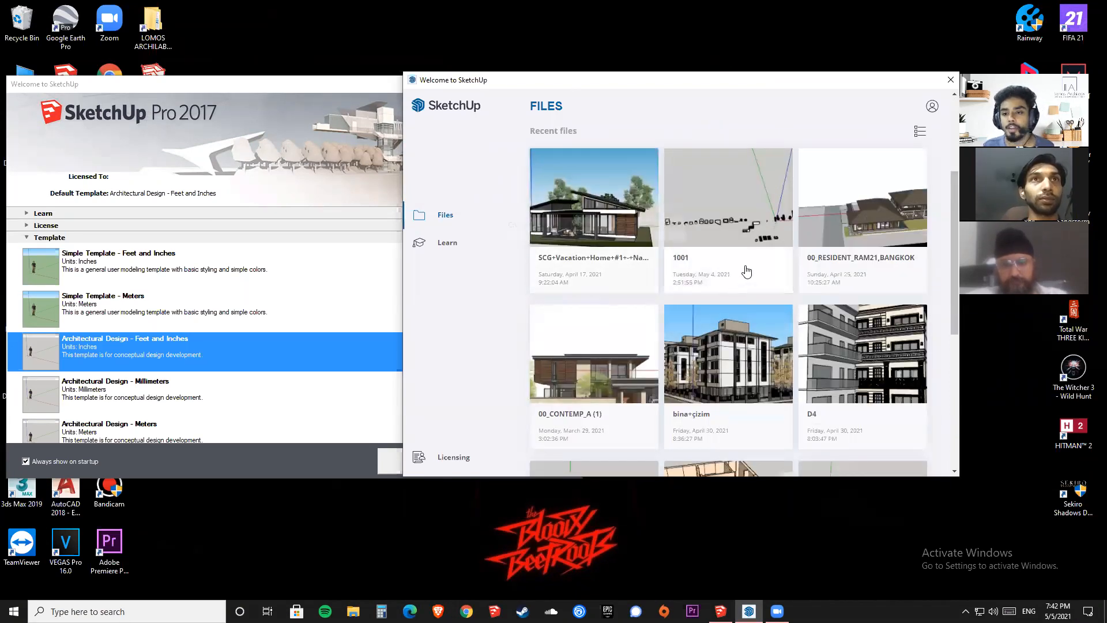
pyautogui.scroll(3, 614, 278)
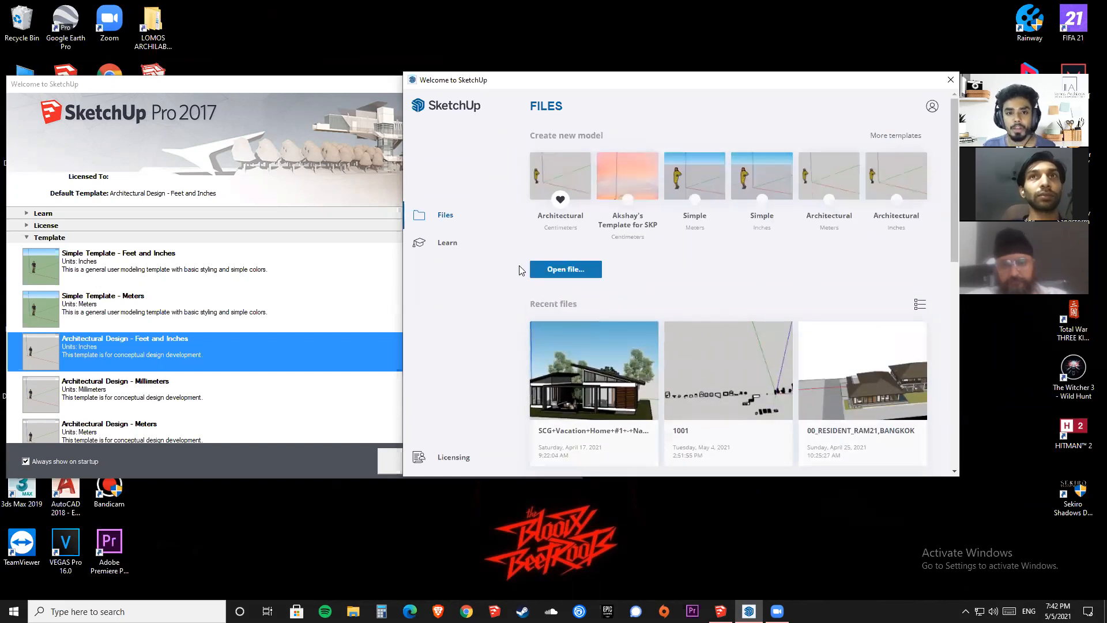
pyautogui.click(28, 226)
pyautogui.click(26, 212)
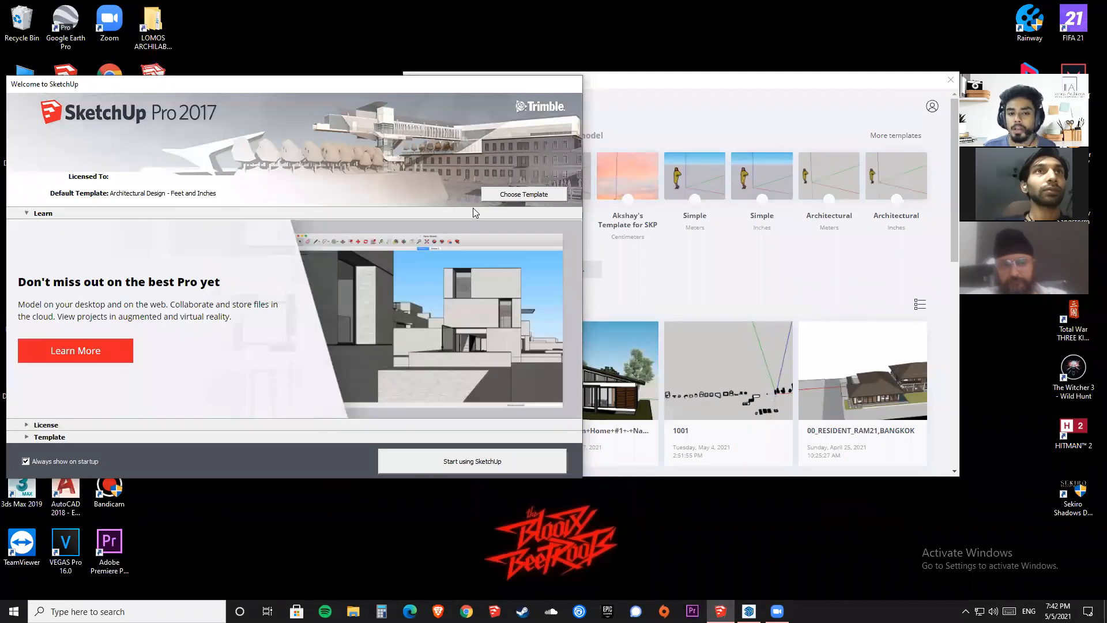
pyautogui.click(545, 196)
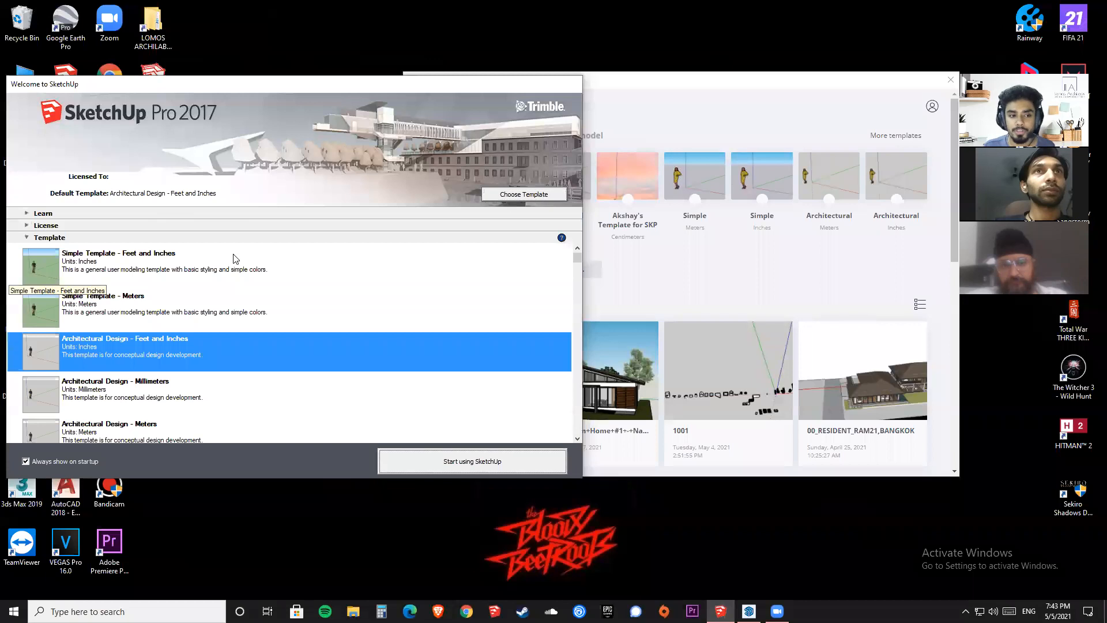
pyautogui.scroll(-10, 170, 321)
pyautogui.scroll(10, 170, 321)
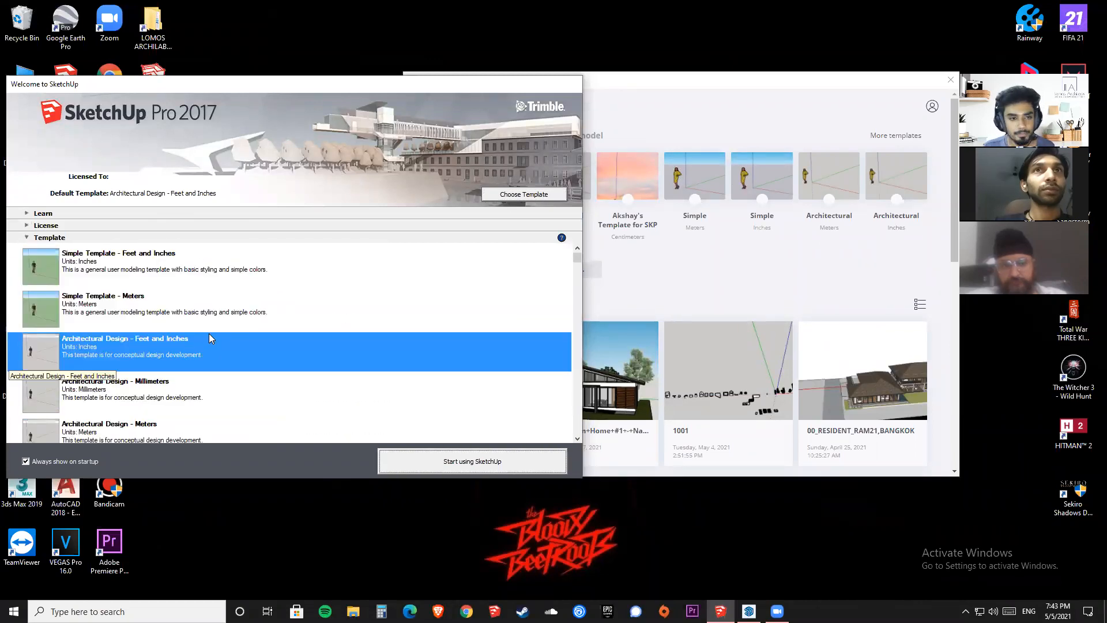
# Return to the newer SketchUp welcome window and create a new model from the Architectural template in centimeters.
pyautogui.click(639, 92)
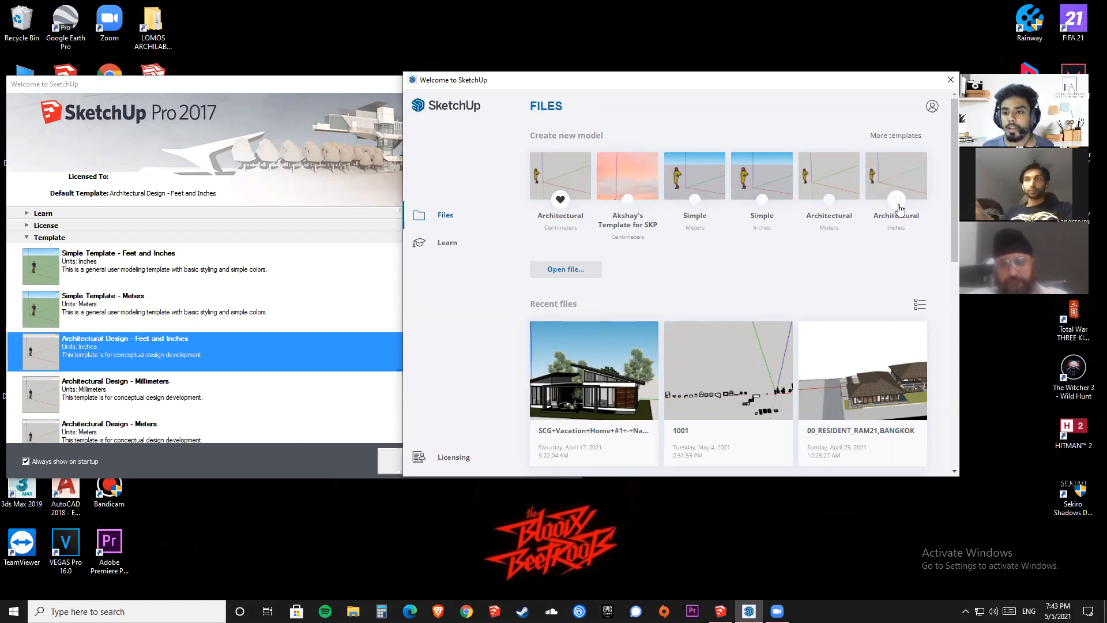
pyautogui.click(570, 184)
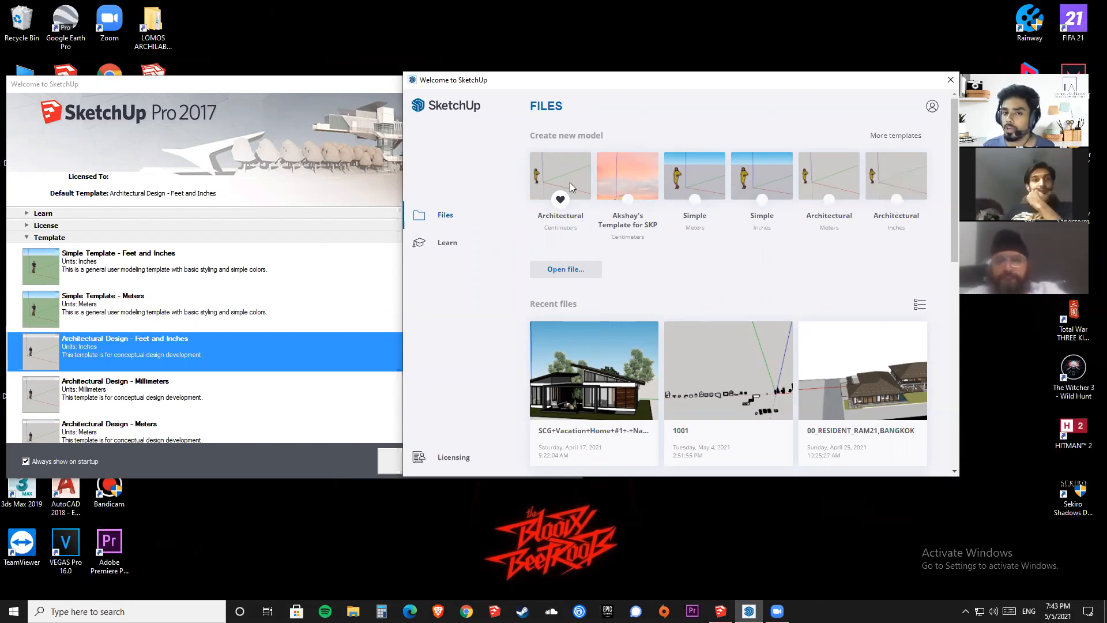
pyautogui.moveTo(493, 87); pyautogui.dragTo(765, 102)
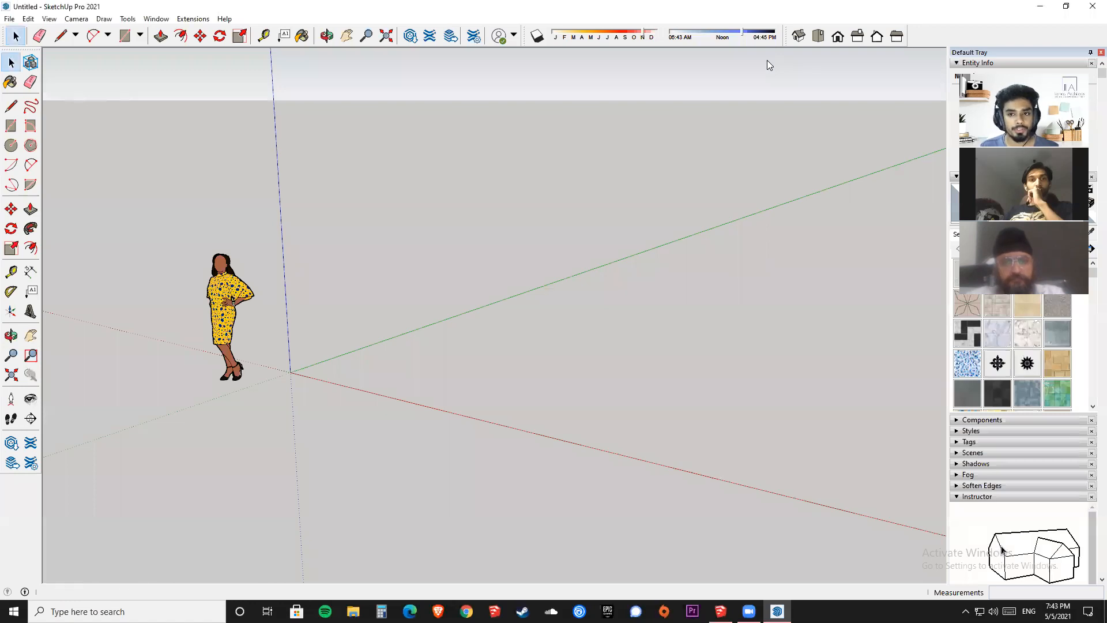
# Undock and close the Views, Shadows and Large Tool Set toolbars.
pyautogui.moveTo(788, 36); pyautogui.dragTo(601, 166)
pyautogui.click(639, 167)
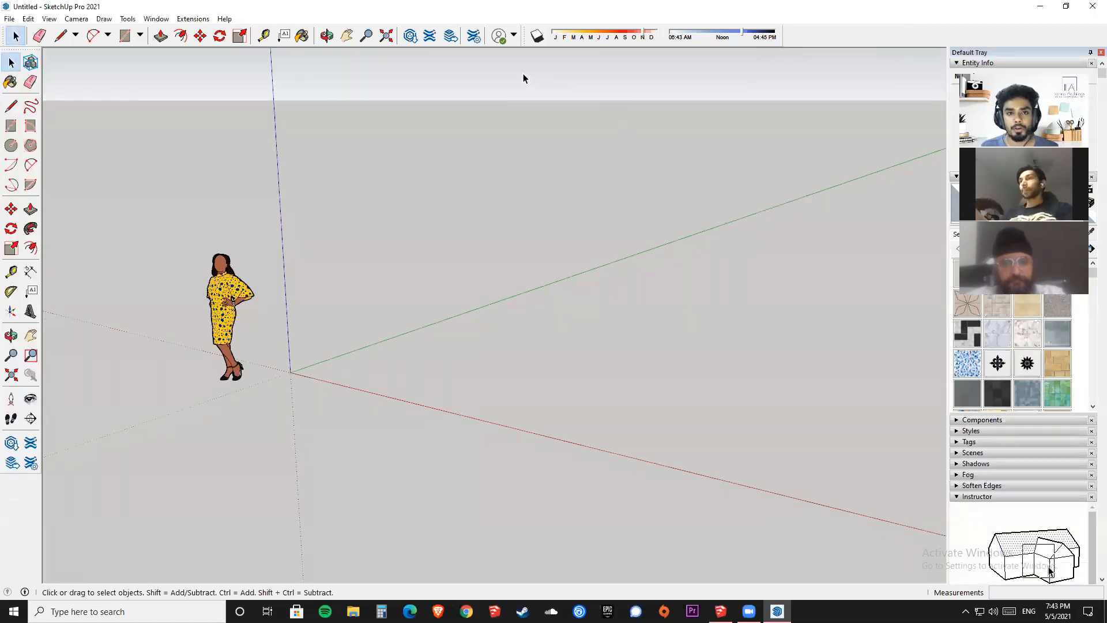
pyautogui.moveTo(525, 35); pyautogui.dragTo(556, 204)
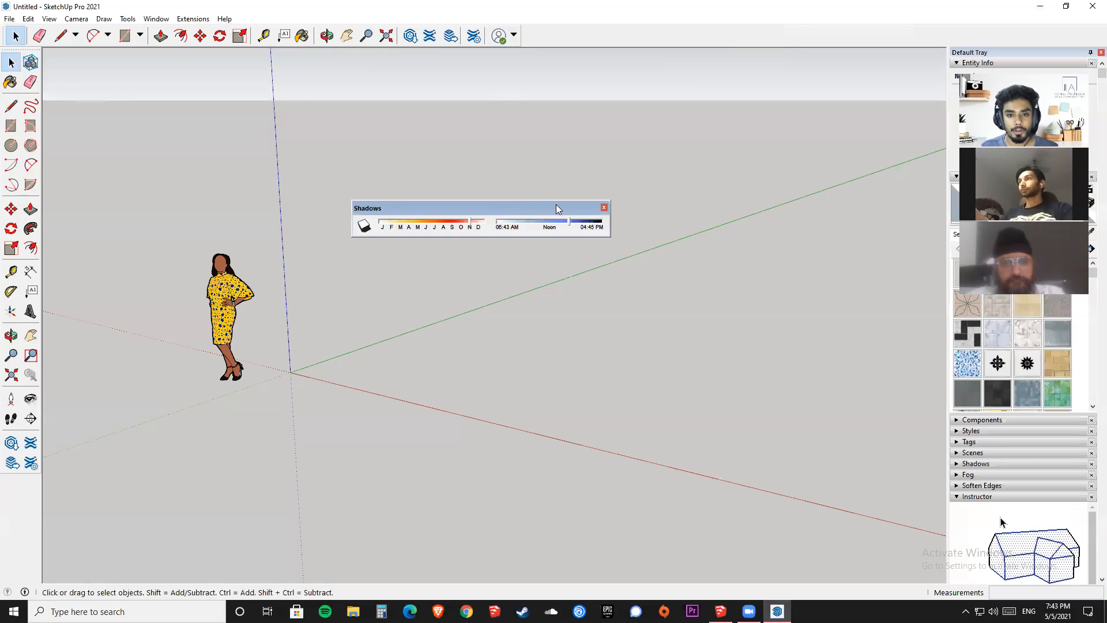
pyautogui.click(604, 207)
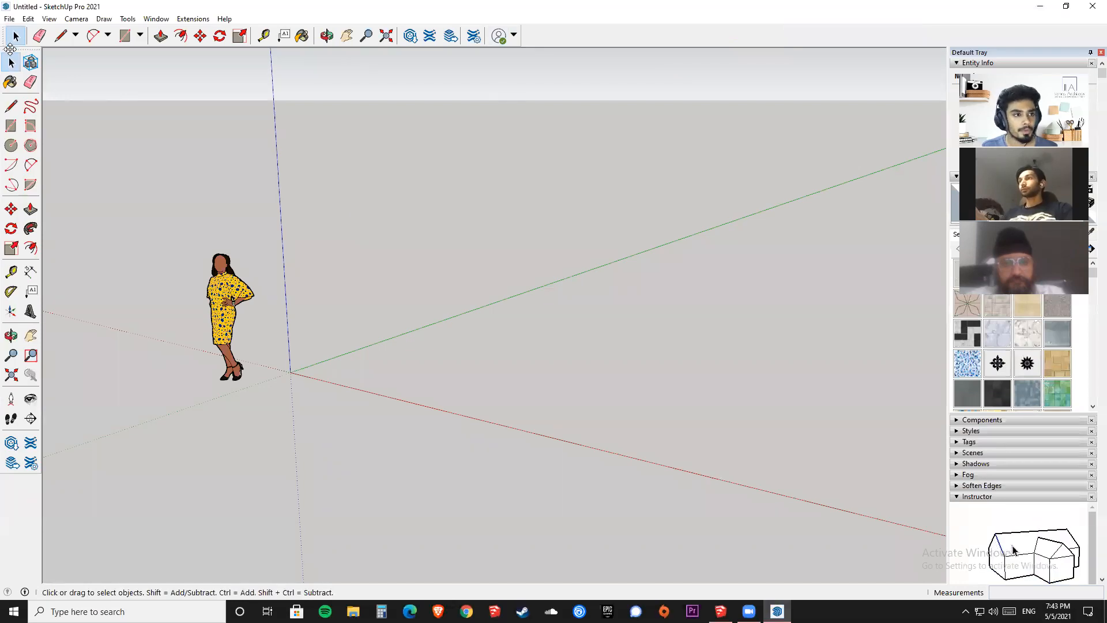
pyautogui.moveTo(11, 48); pyautogui.dragTo(409, 133)
pyautogui.click(440, 137)
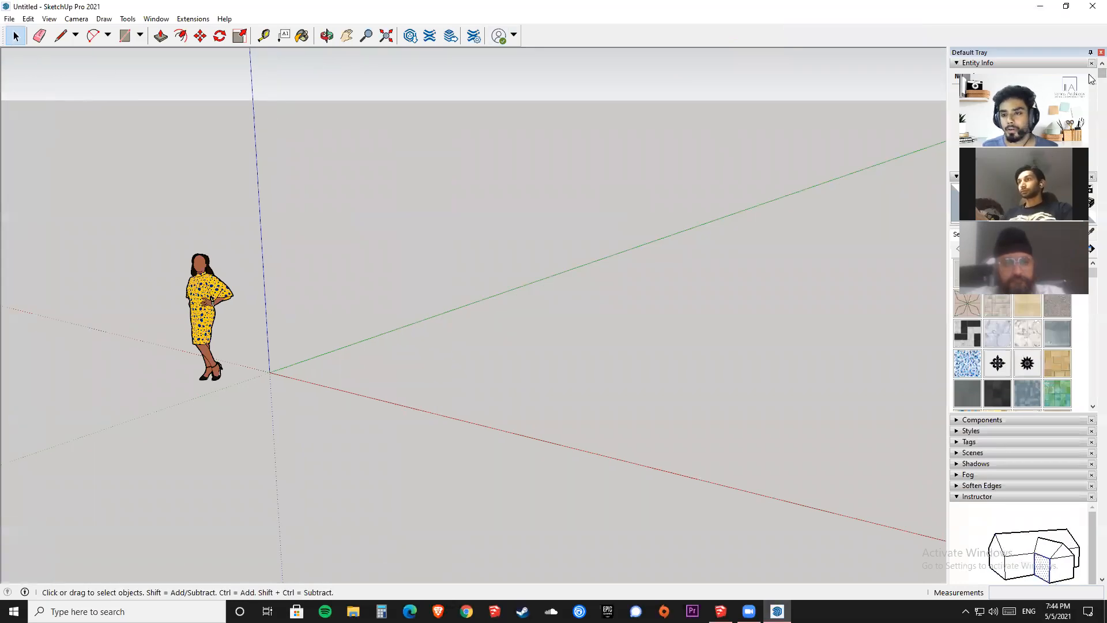
# Move the video call thumbnails off the Default Tray and collapse its Entity Info and Materials sections.
pyautogui.moveTo(1089, 75); pyautogui.dragTo(702, 65)
pyautogui.click(969, 64)
pyautogui.click(972, 75)
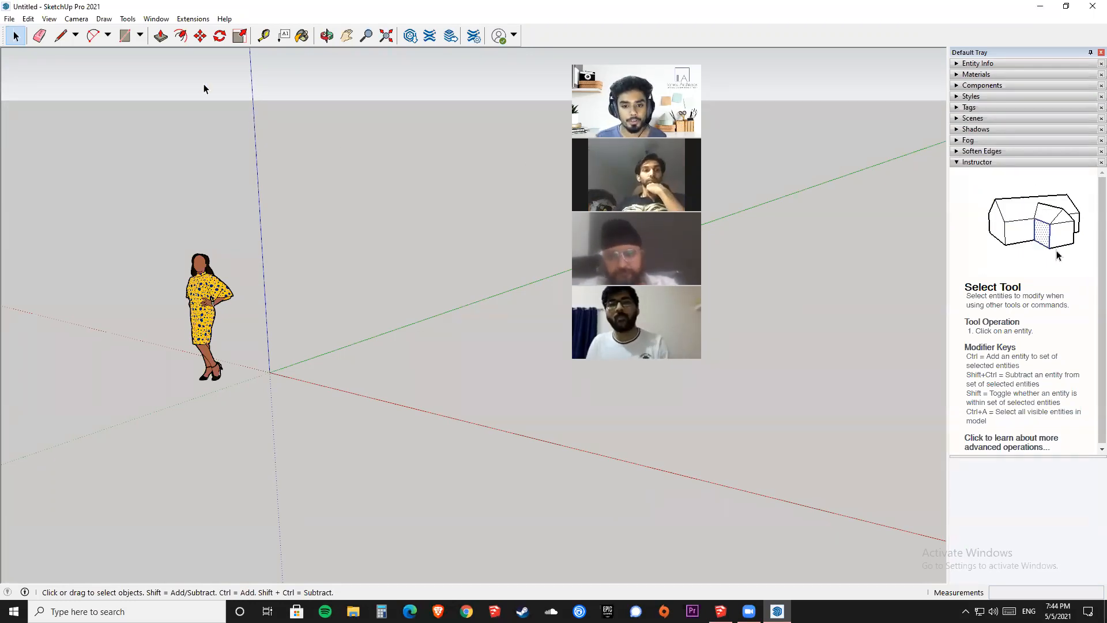
# Bring up the list of available toolbars and enable the Views toolbar.
pyautogui.click(56, 20)
pyautogui.click(56, 32)
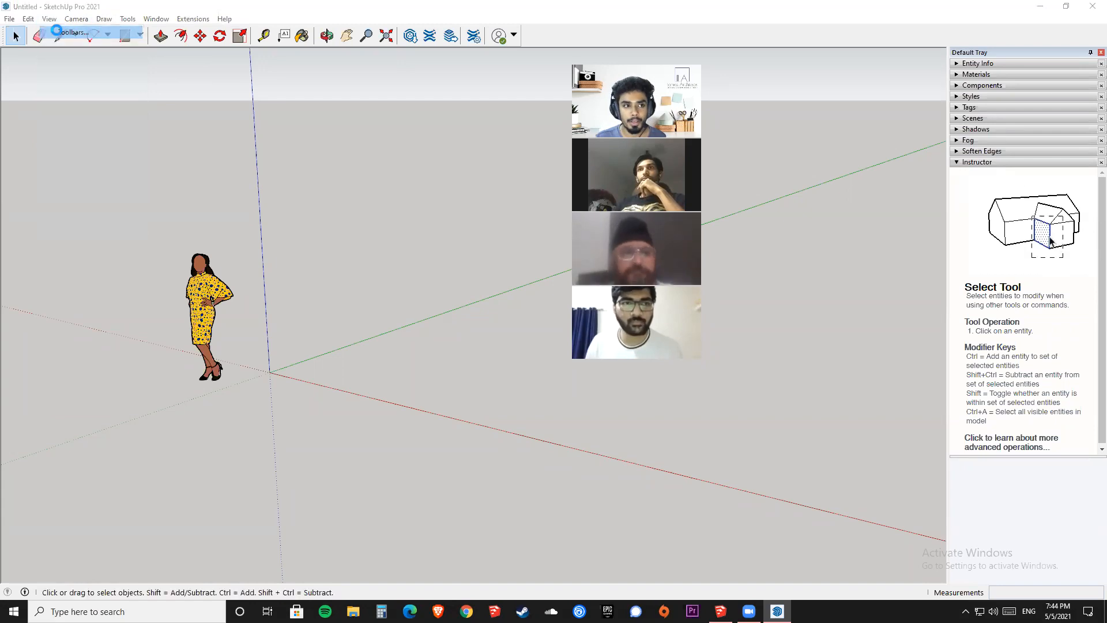
pyautogui.moveTo(507, 214); pyautogui.dragTo(340, 149)
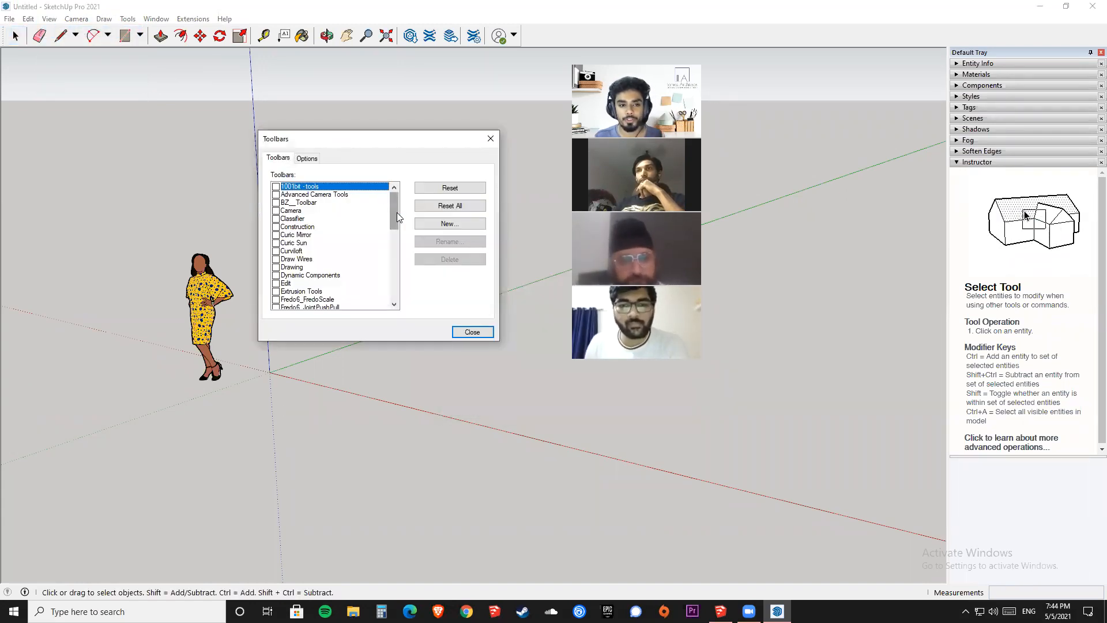
pyautogui.moveTo(396, 212); pyautogui.dragTo(400, 244)
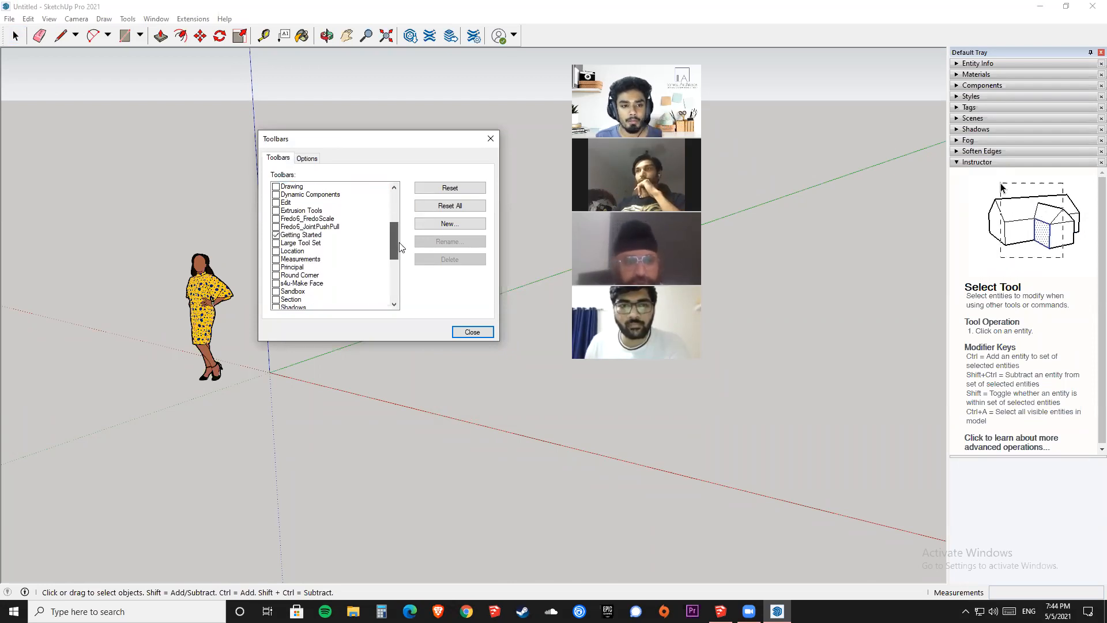
pyautogui.click(300, 243)
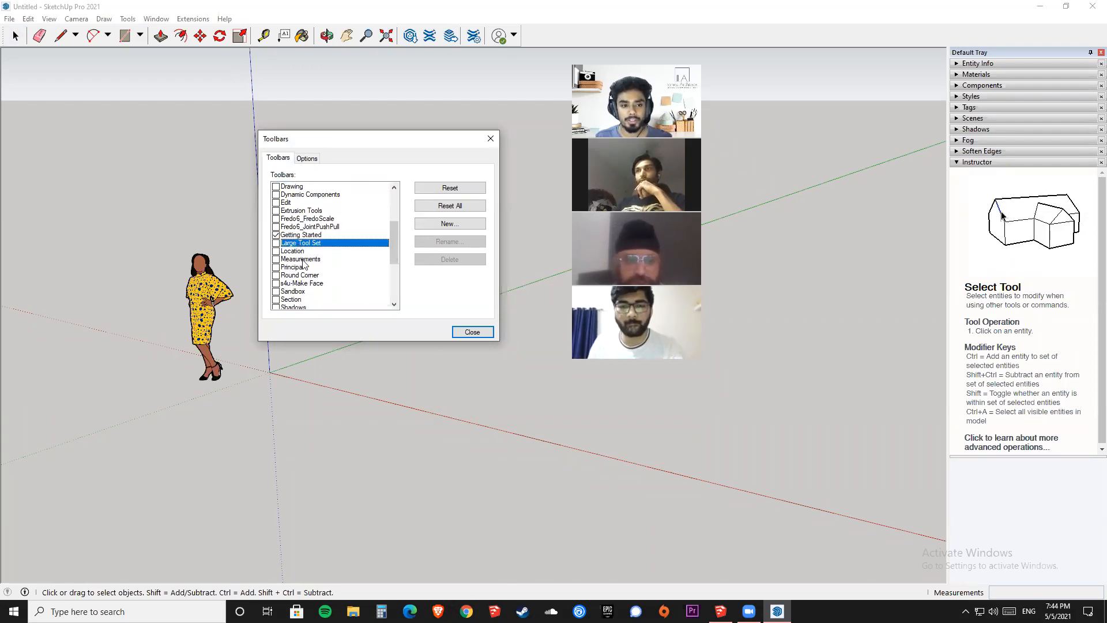
pyautogui.scroll(-2, 302, 262)
pyautogui.click(301, 258)
pyautogui.scroll(-1, 302, 260)
pyautogui.scroll(-1, 301, 264)
pyautogui.click(278, 291)
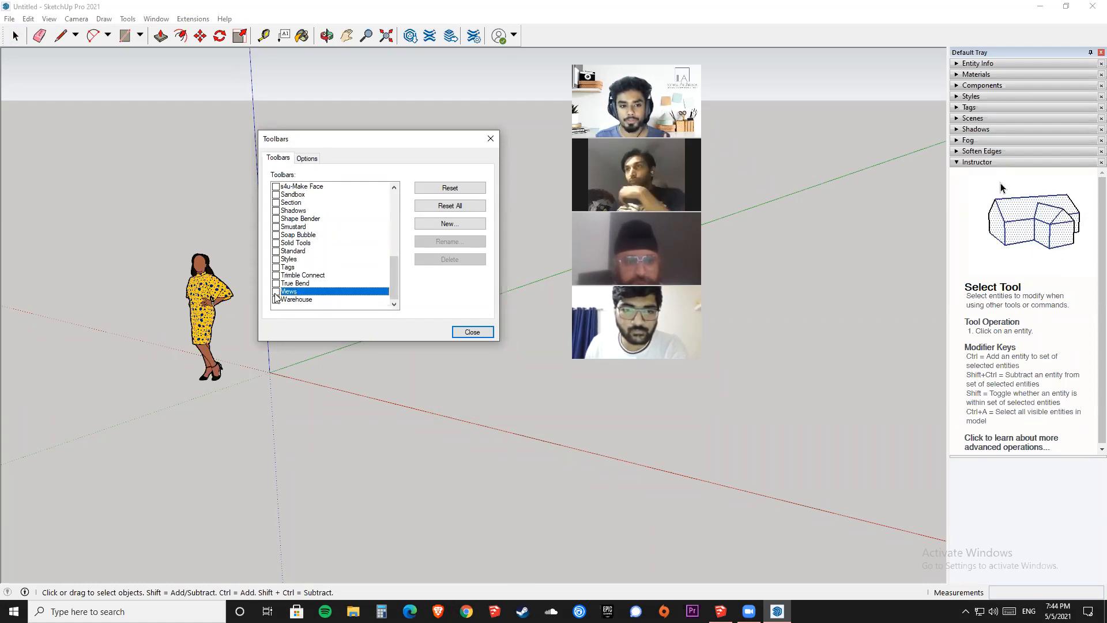
pyautogui.click(276, 292)
pyautogui.scroll(2, 276, 265)
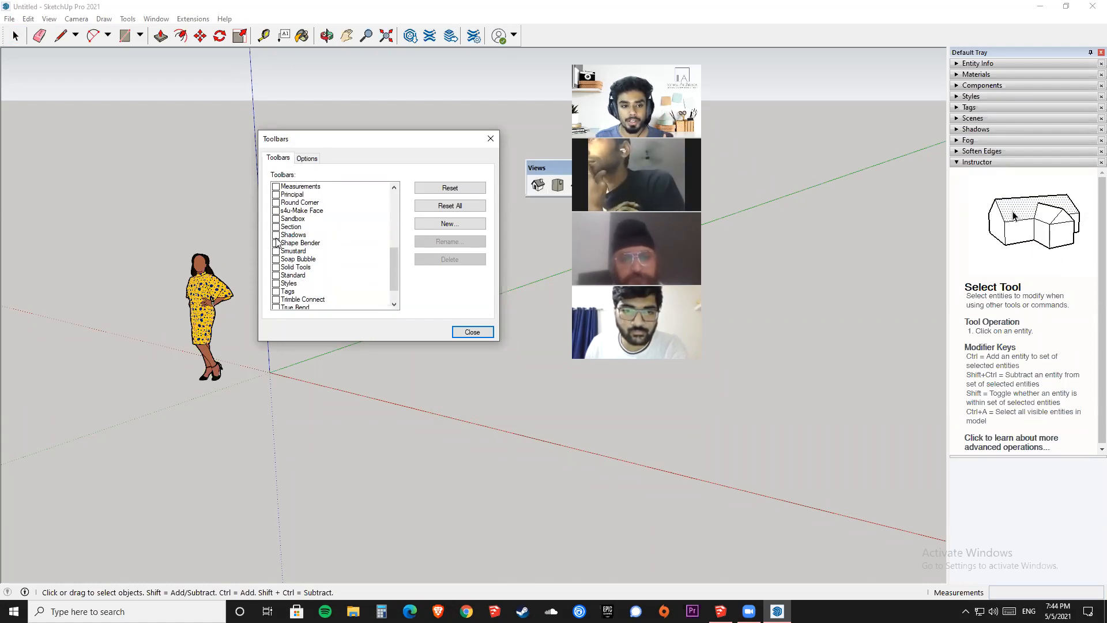
# Enable the Shadows and Large Tool Set toolbars and close the toolbar list.
pyautogui.click(276, 235)
pyautogui.scroll(3, 277, 245)
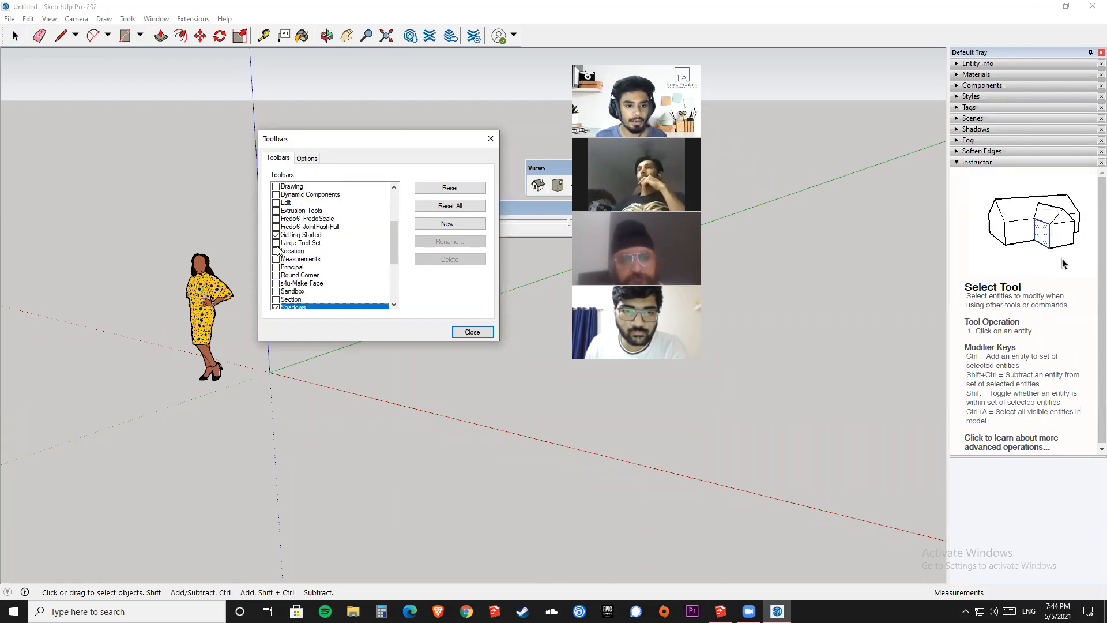
pyautogui.click(276, 243)
pyautogui.click(471, 332)
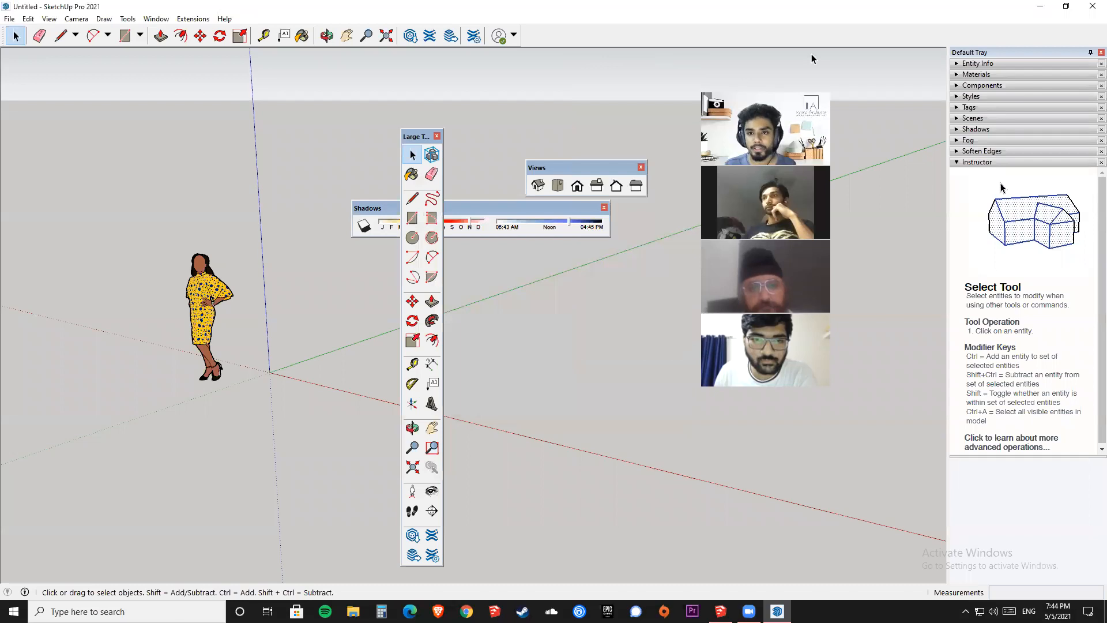
# Add a screen annotation in the video call reading "View -Toolbars", "Large Tool Set", "Shadows" and "Views" on separate lines.
pyautogui.click(811, 53)
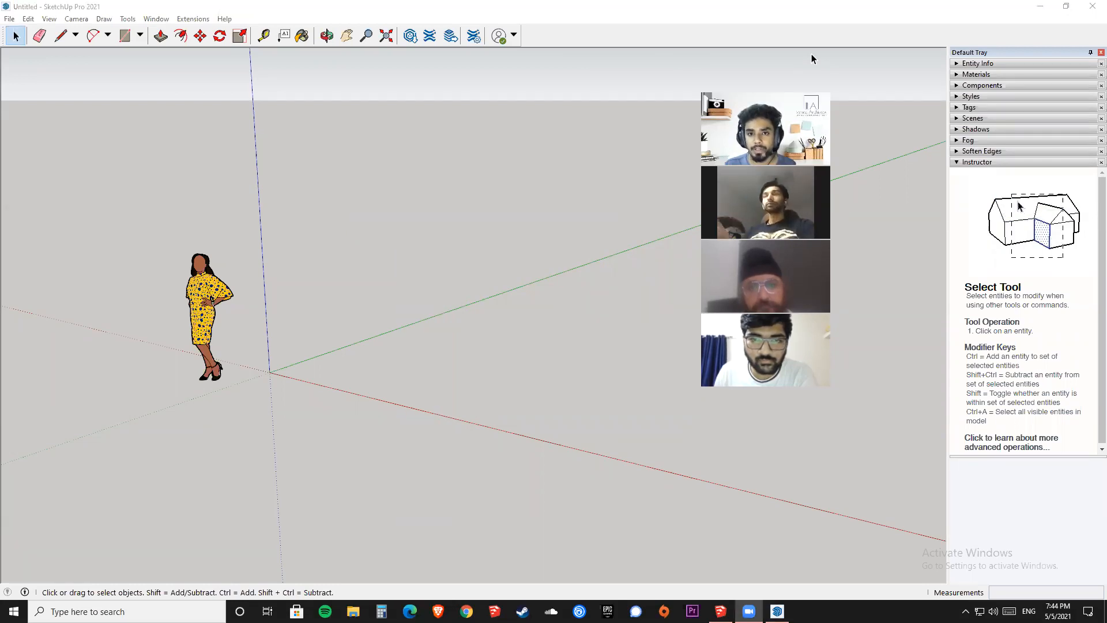
pyautogui.click(153, 182)
pyautogui.write('View -Toolbars')
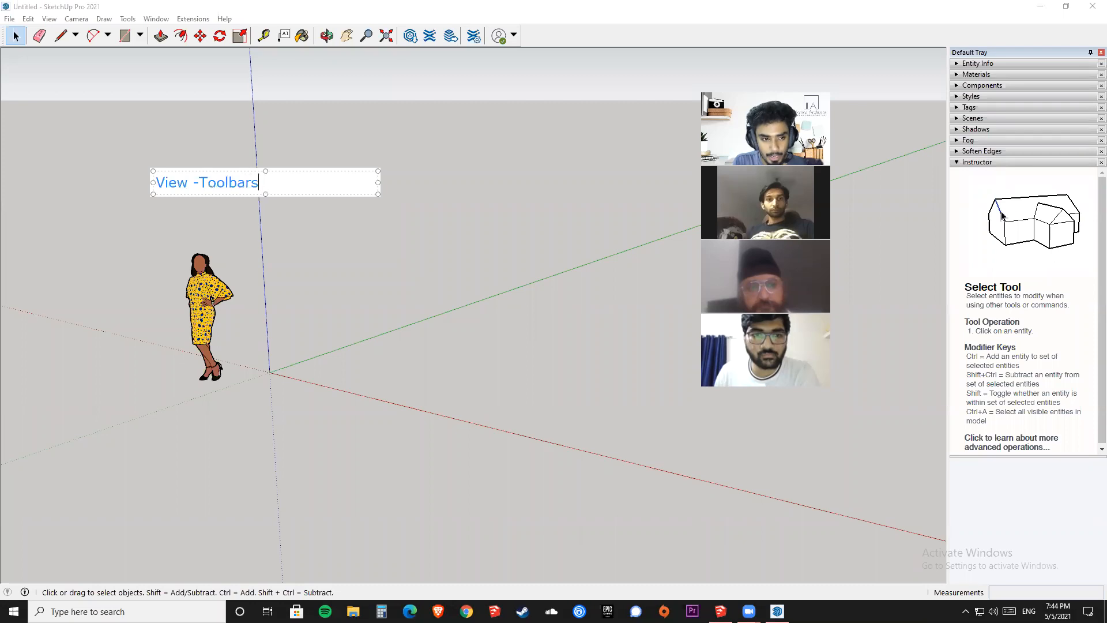
pyautogui.press('Return')
pyautogui.write('Large Tool S')
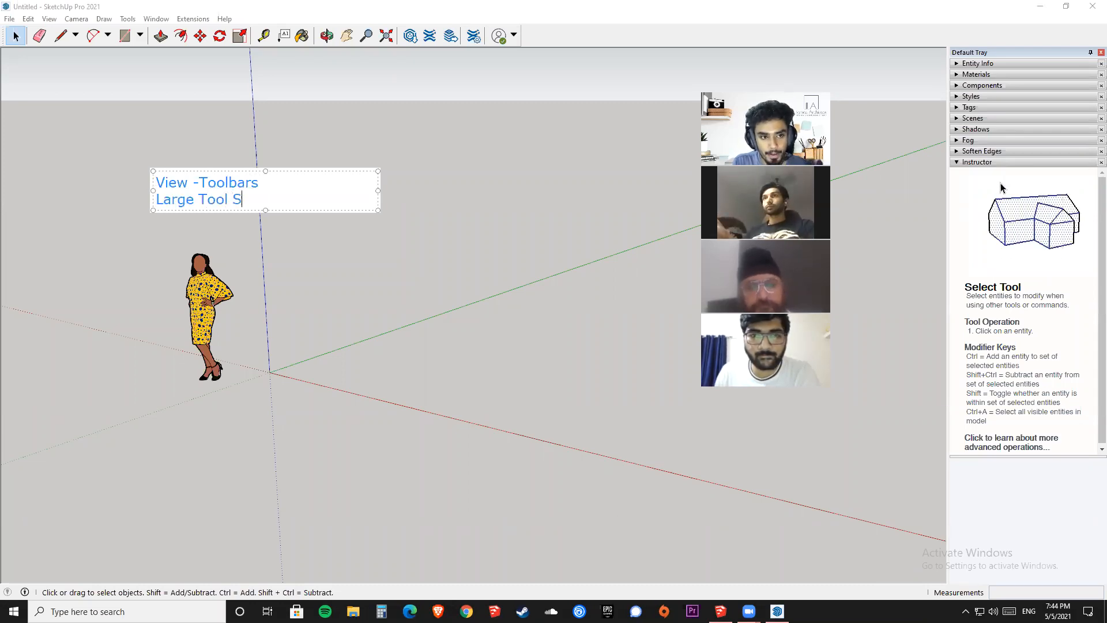
pyautogui.write('et')
pyautogui.press('Return')
pyautogui.write('Shadows')
pyautogui.press('Return')
pyautogui.write('Views')
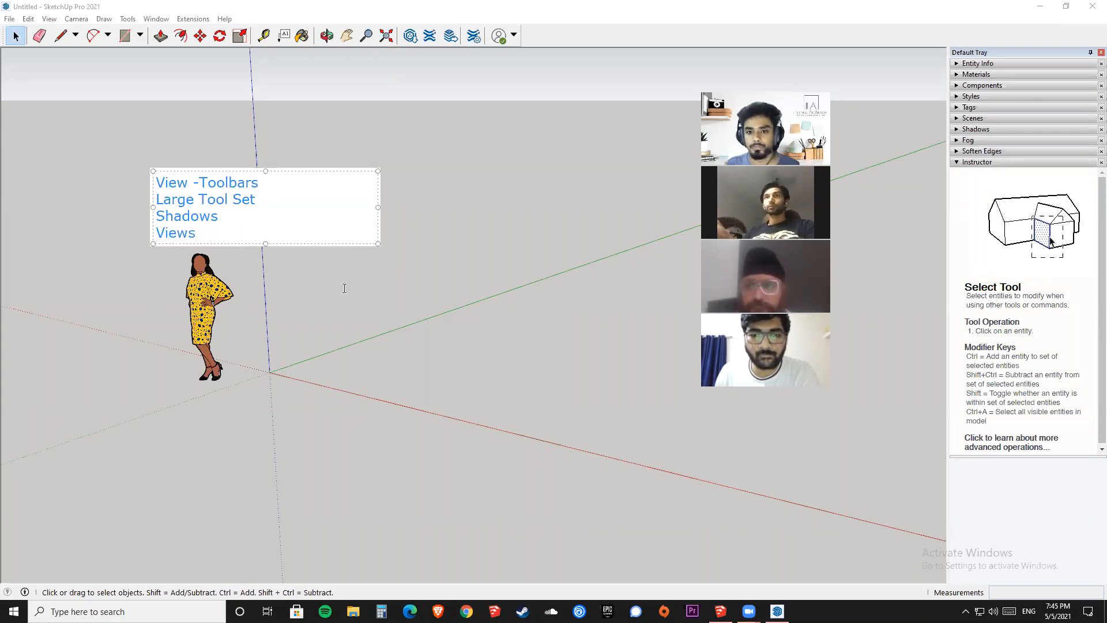
pyautogui.click(345, 343)
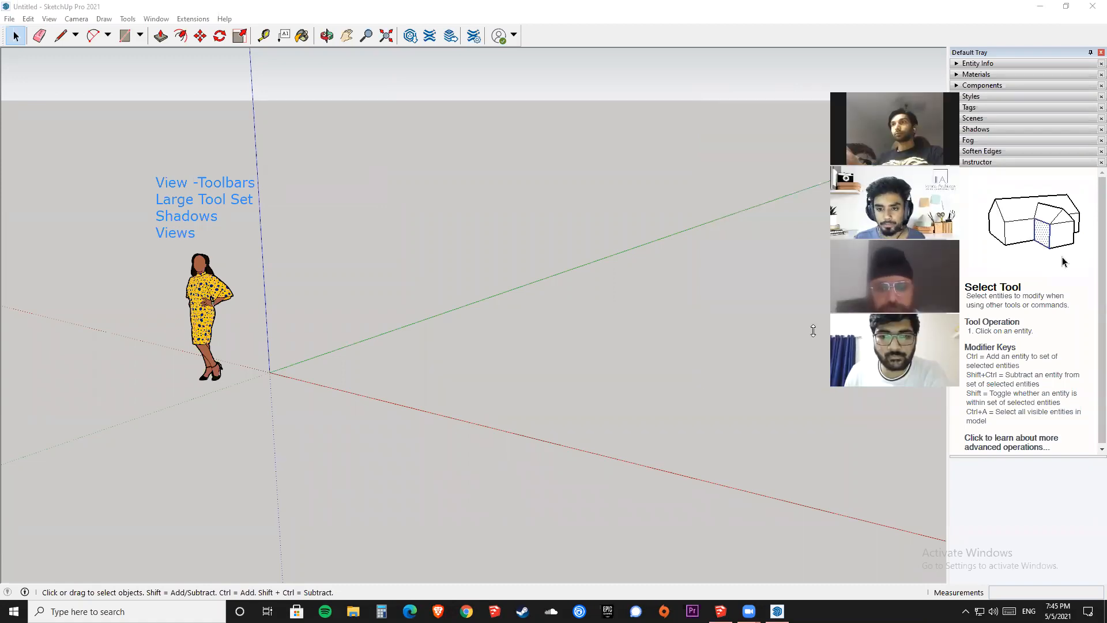
pyautogui.click(670, 276)
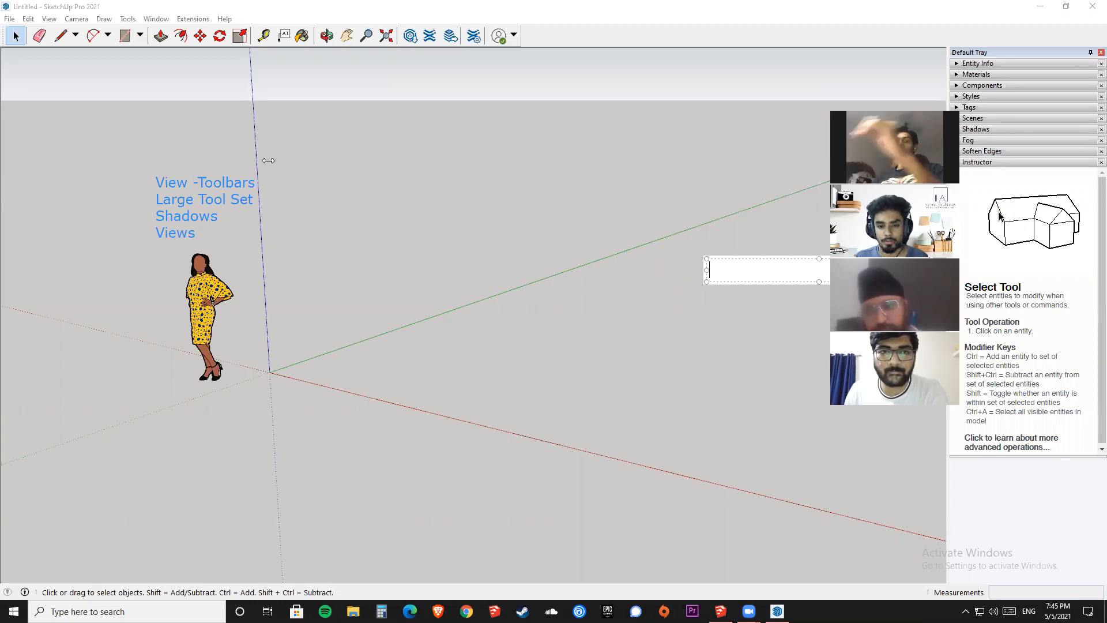
pyautogui.click(823, 34)
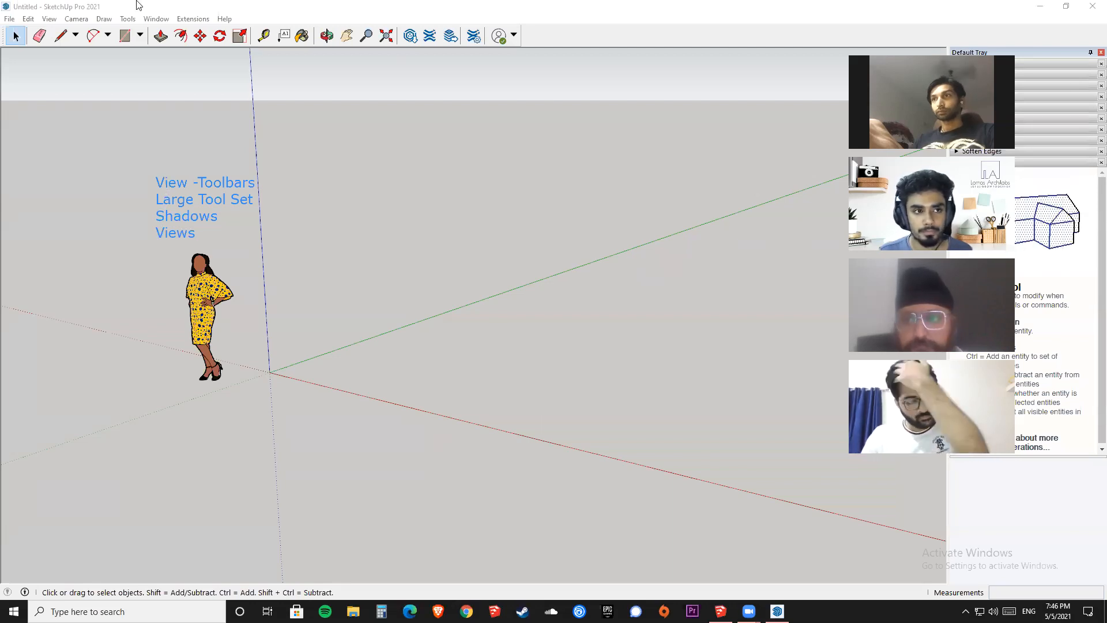
pyautogui.click(153, 14)
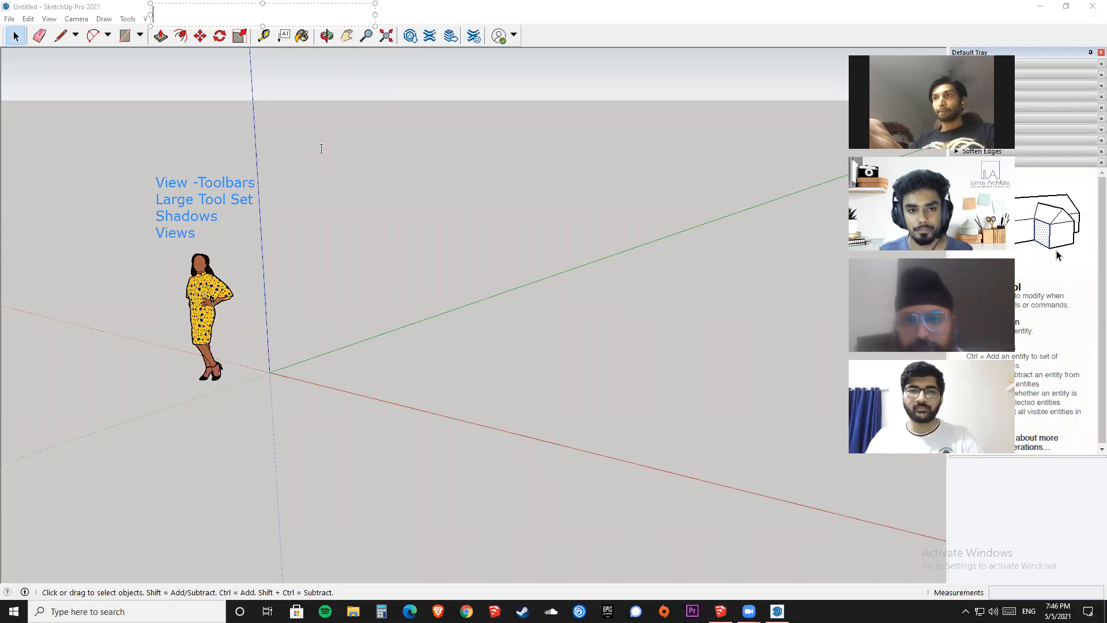
pyautogui.click(753, 61)
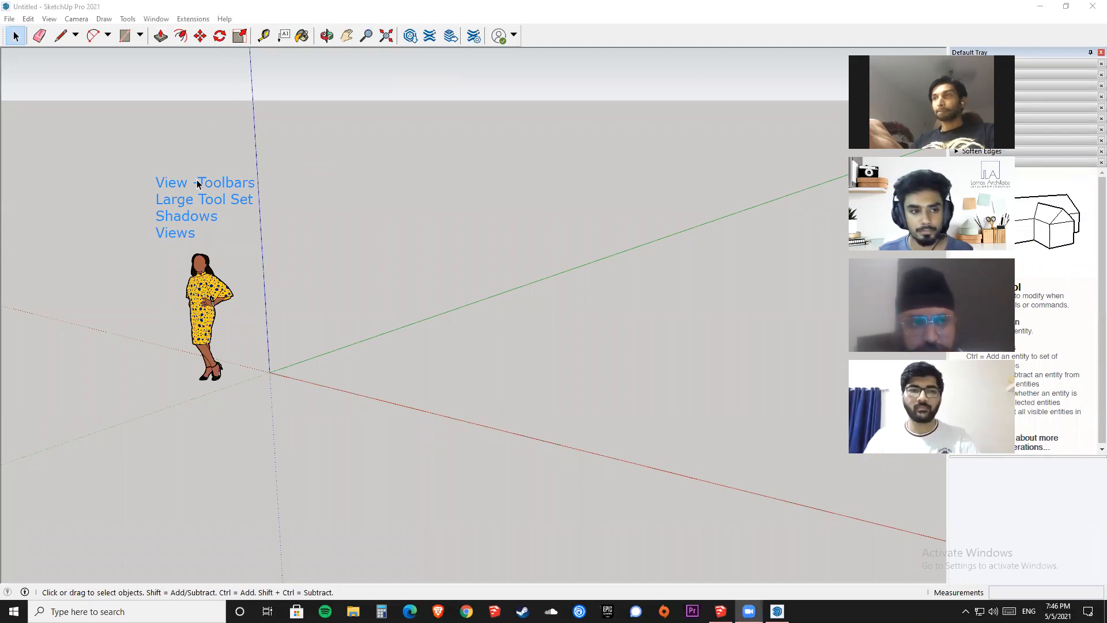
pyautogui.click(238, 186)
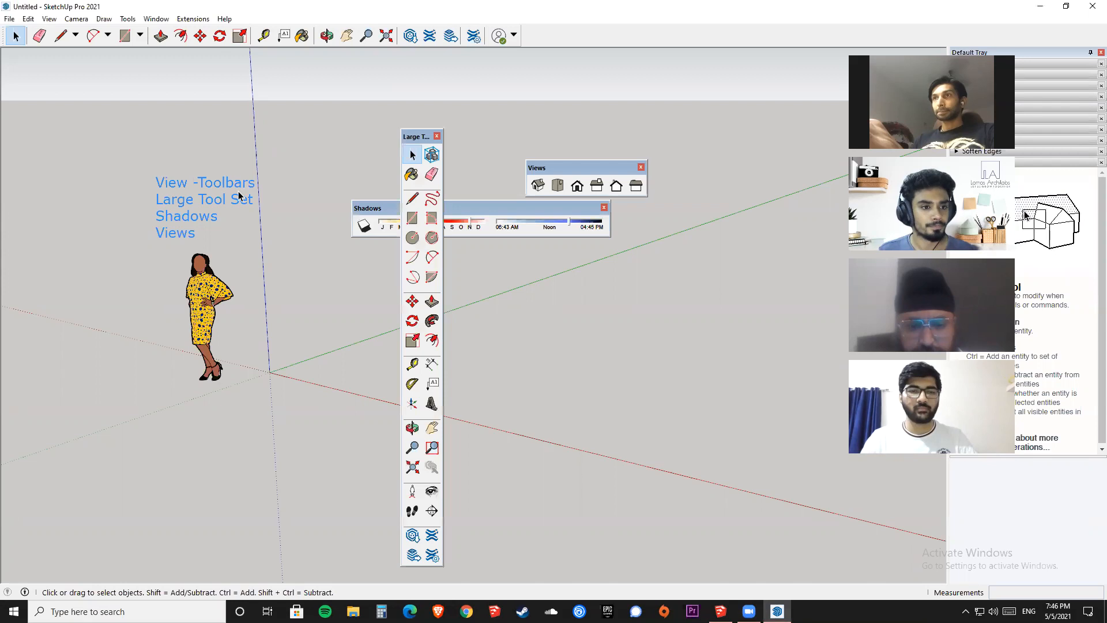
pyautogui.scroll(-1, 221, 247)
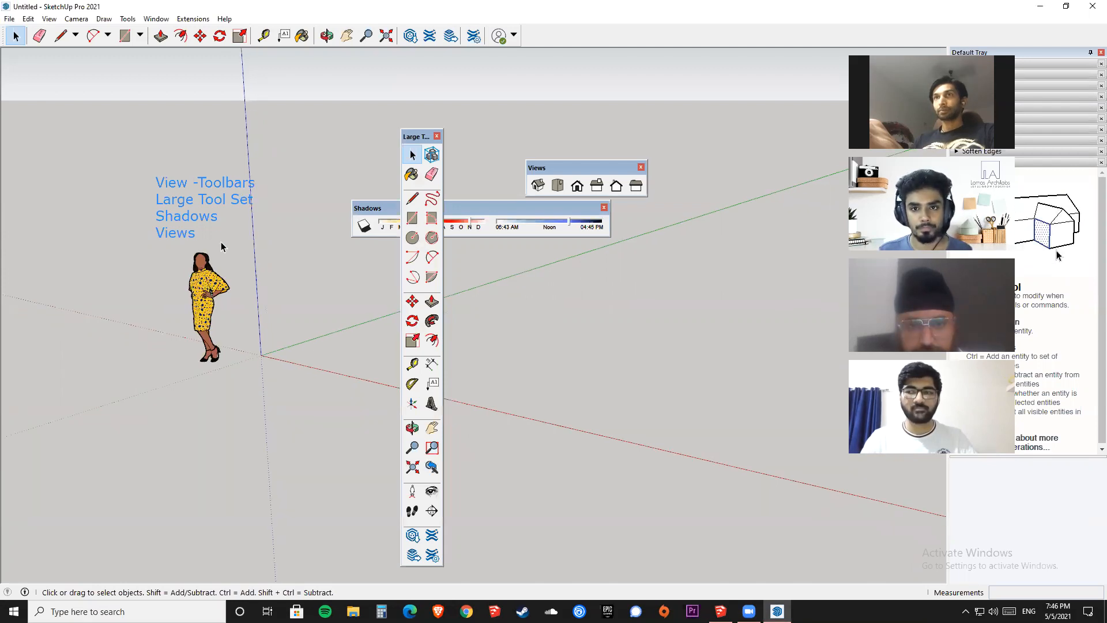
# Clear the text annotation from the shared screen and dock the Large Tool Set toolbar beside the drawing area.
pyautogui.click(687, 66)
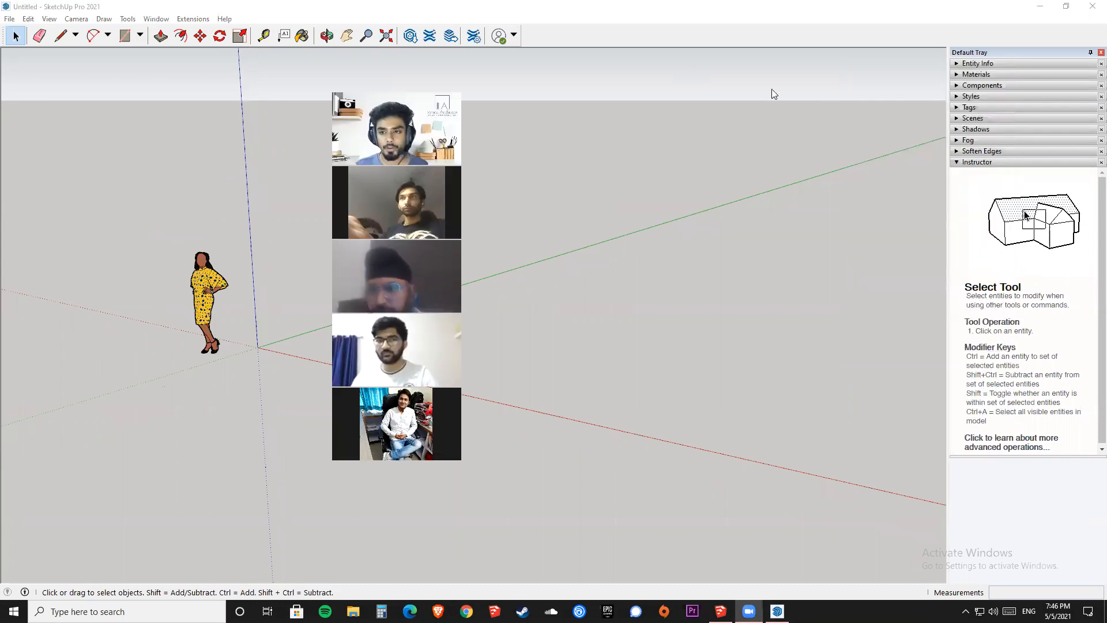
pyautogui.click(530, 323)
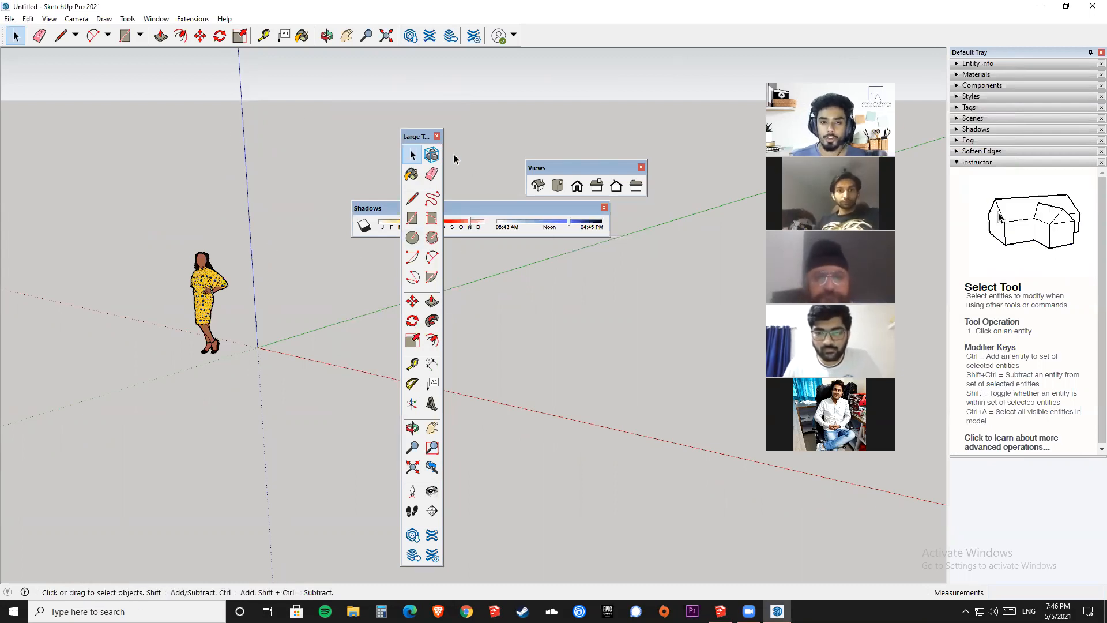
pyautogui.doubleClick(418, 137)
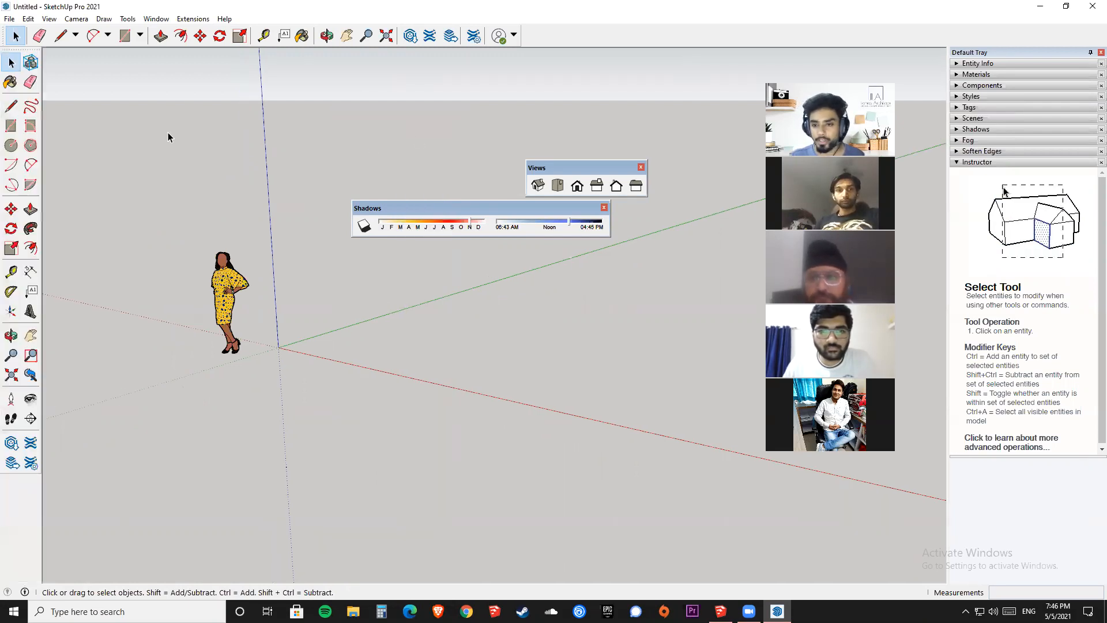
# Dock the Shadows and Views toolbars alongside the Getting Started tools and re-dock the Large Tool Set beside the drawing area.
pyautogui.moveTo(22, 52); pyautogui.dragTo(219, 93)
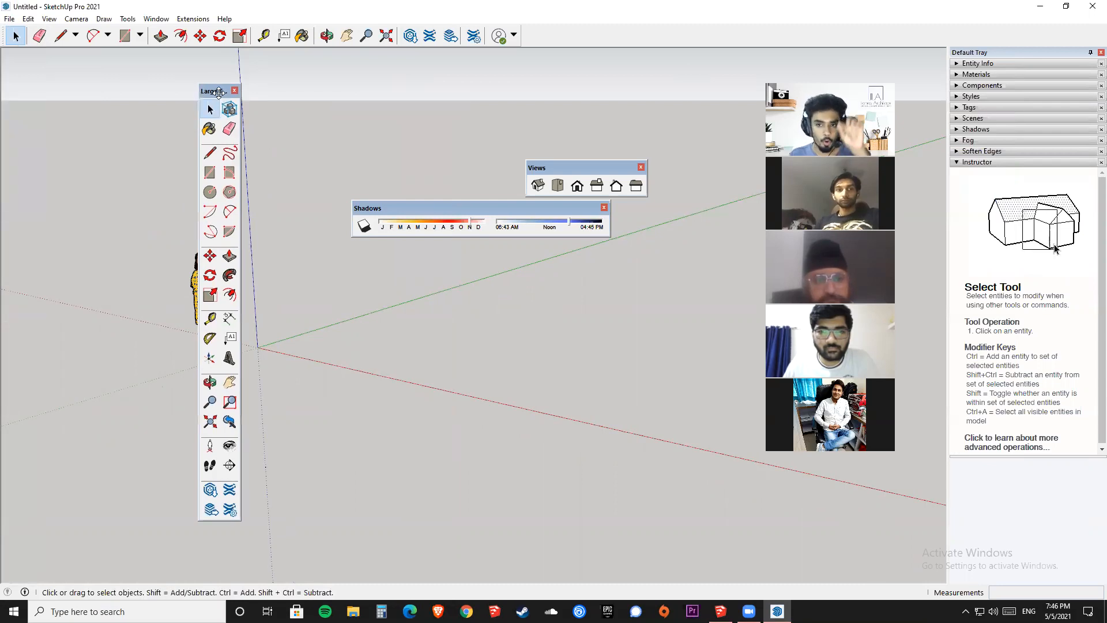
pyautogui.moveTo(218, 92); pyautogui.dragTo(6, 62)
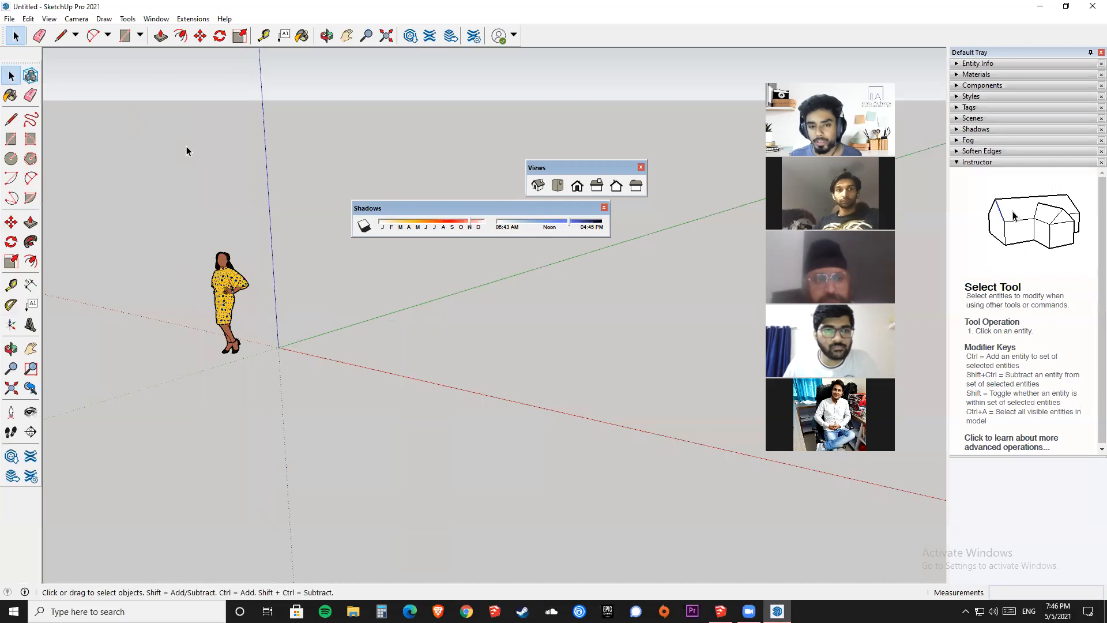
pyautogui.moveTo(413, 207); pyautogui.dragTo(484, 109)
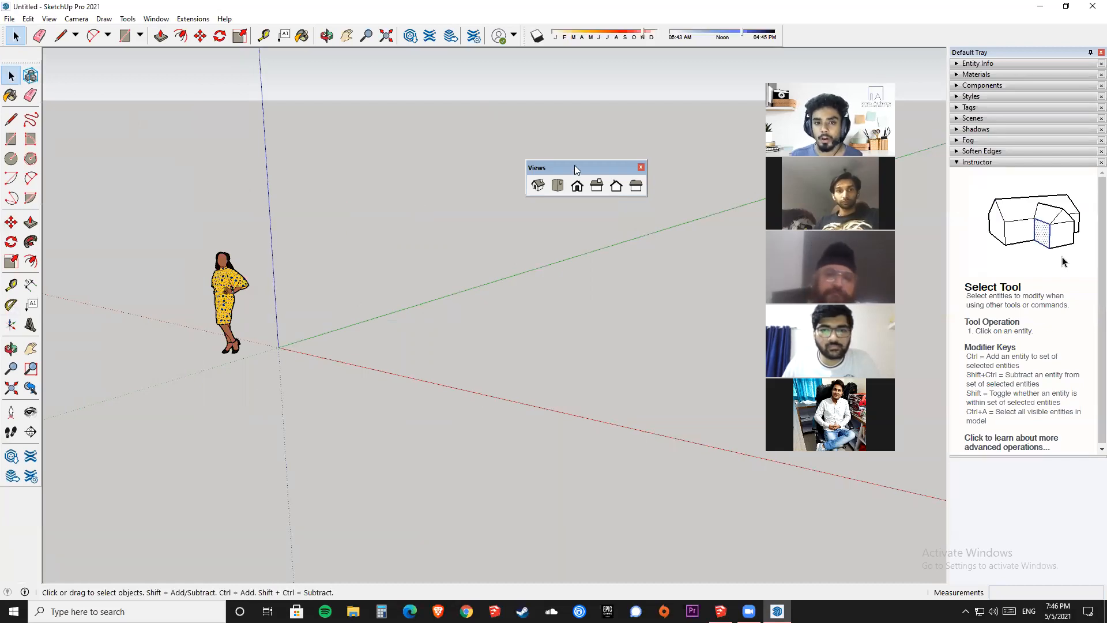
pyautogui.moveTo(586, 154); pyautogui.dragTo(842, 29)
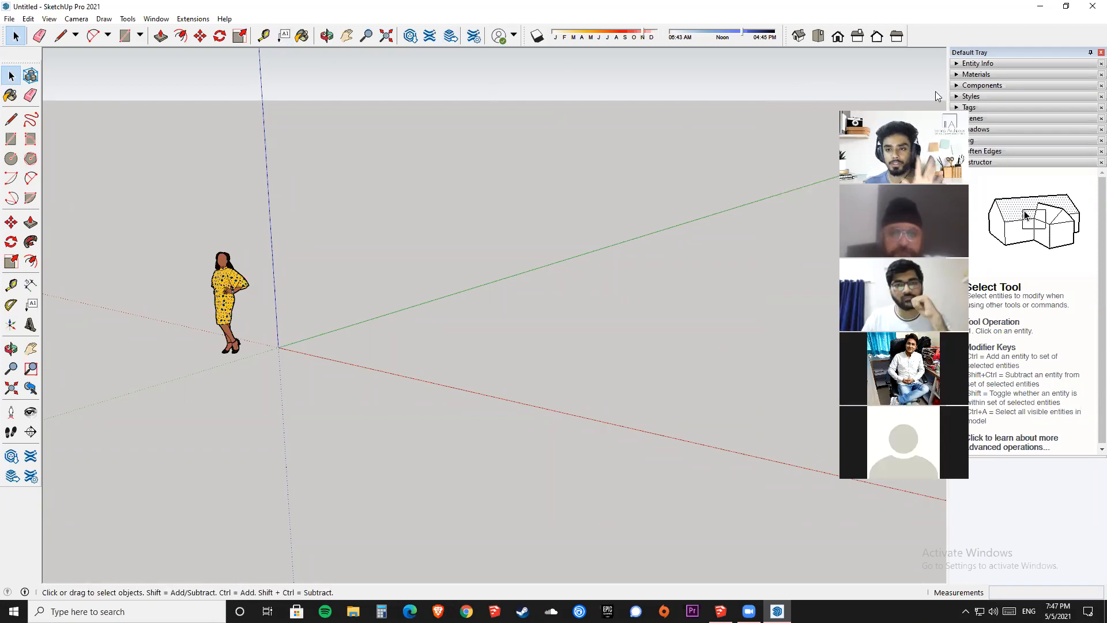
pyautogui.moveTo(17, 62); pyautogui.dragTo(17, 49)
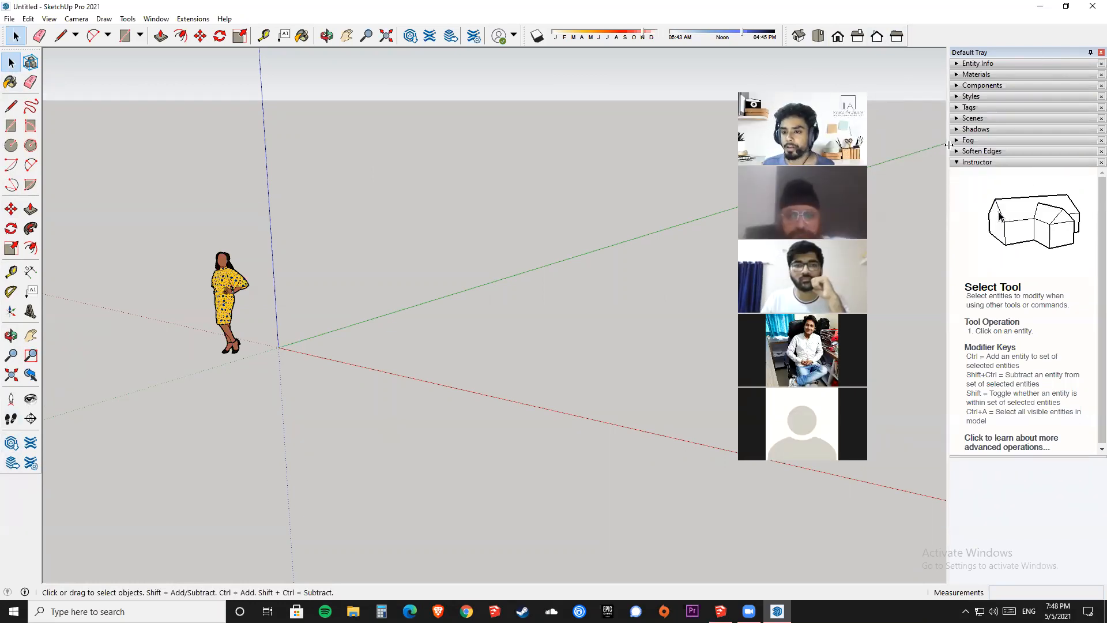
# Close the Default Tray and show it again.
pyautogui.moveTo(948, 145); pyautogui.dragTo(1038, 156)
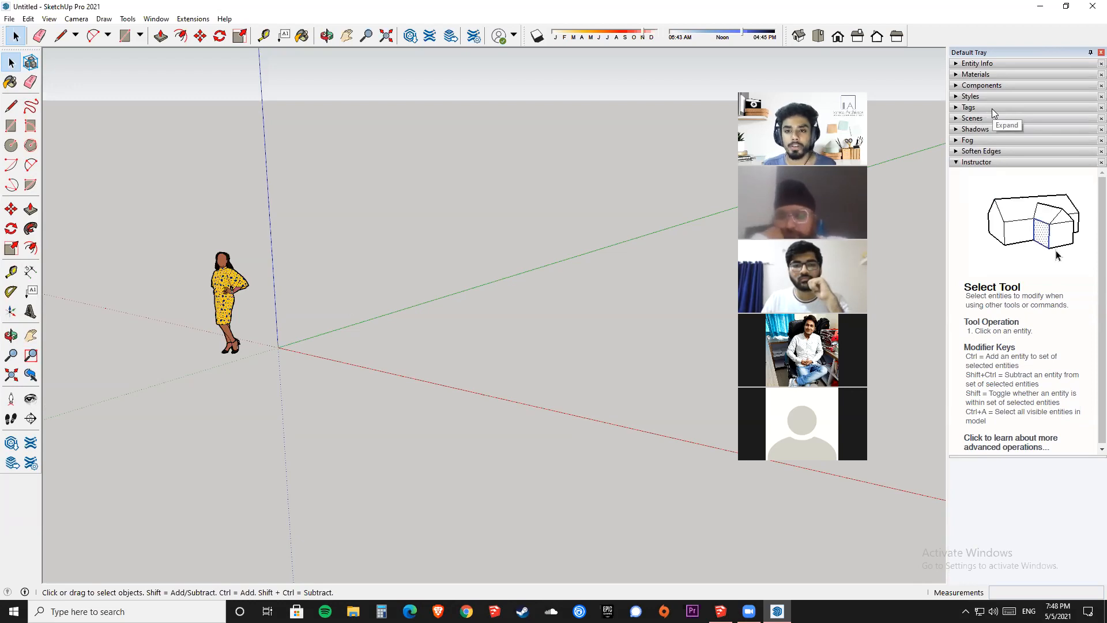
pyautogui.click(1089, 53)
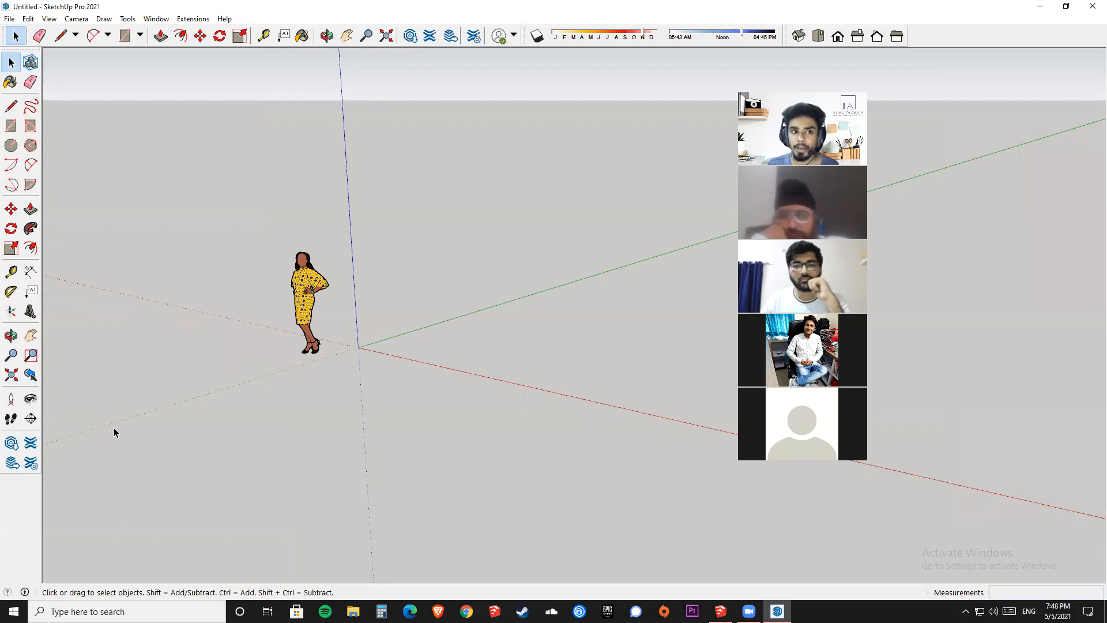
pyautogui.click(156, 18)
pyautogui.moveTo(219, 31)
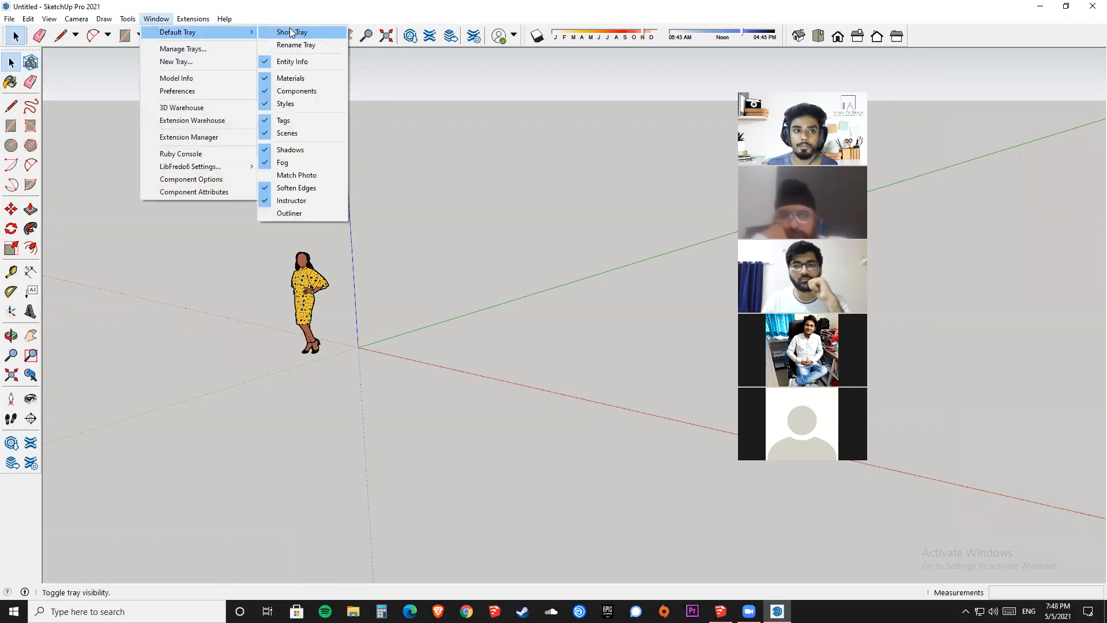
pyautogui.click(316, 32)
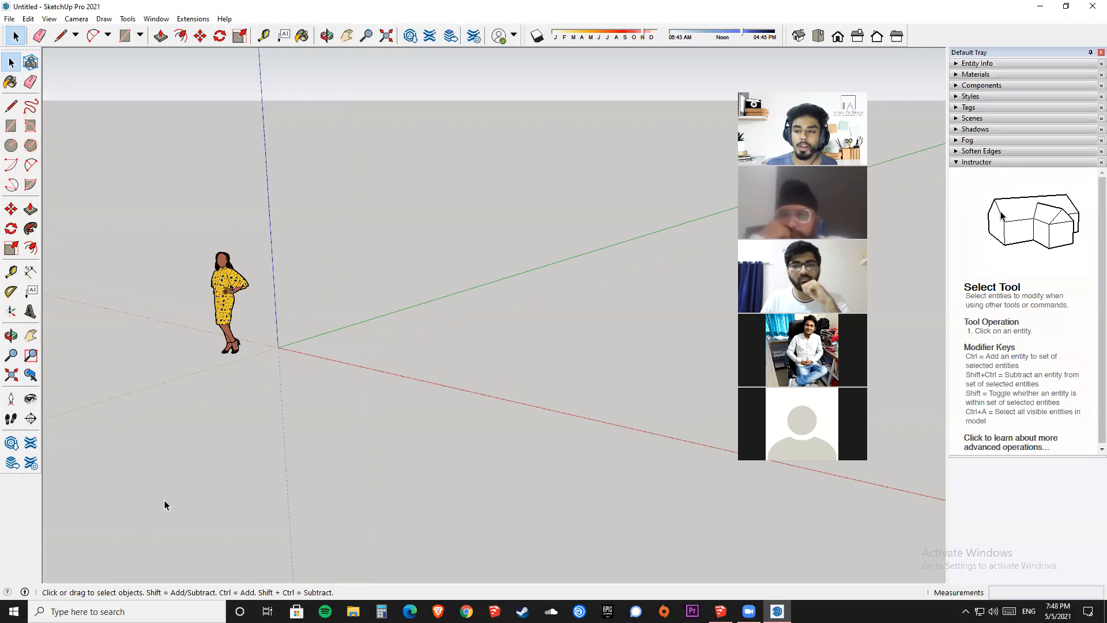
# Set the Default Tray to auto-hide and pin it open again.
pyautogui.click(1090, 54)
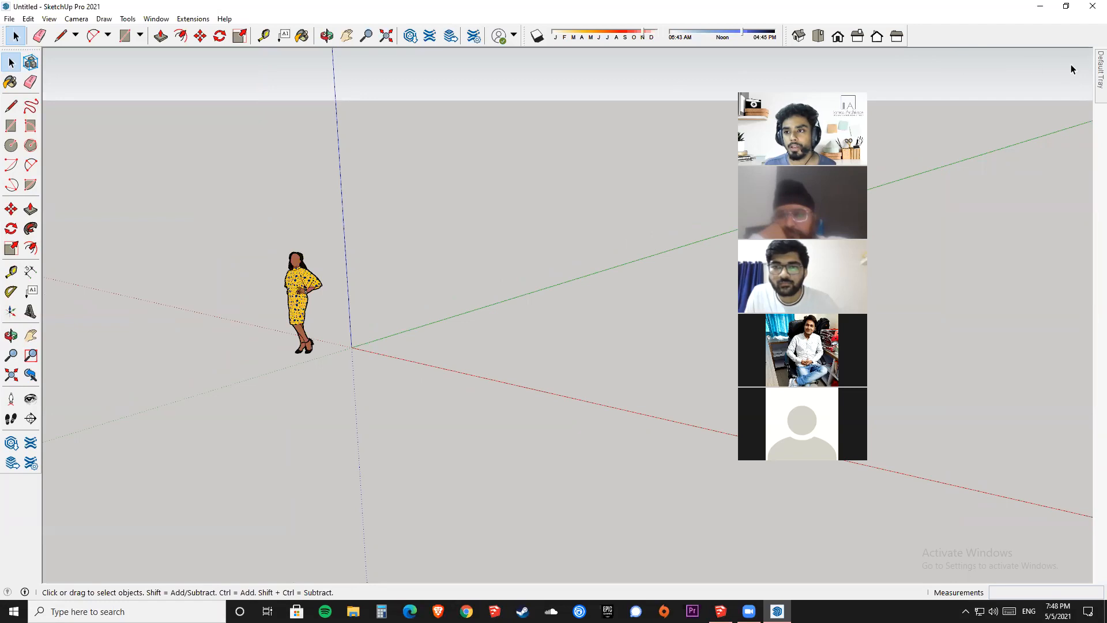
pyautogui.moveTo(1091, 71)
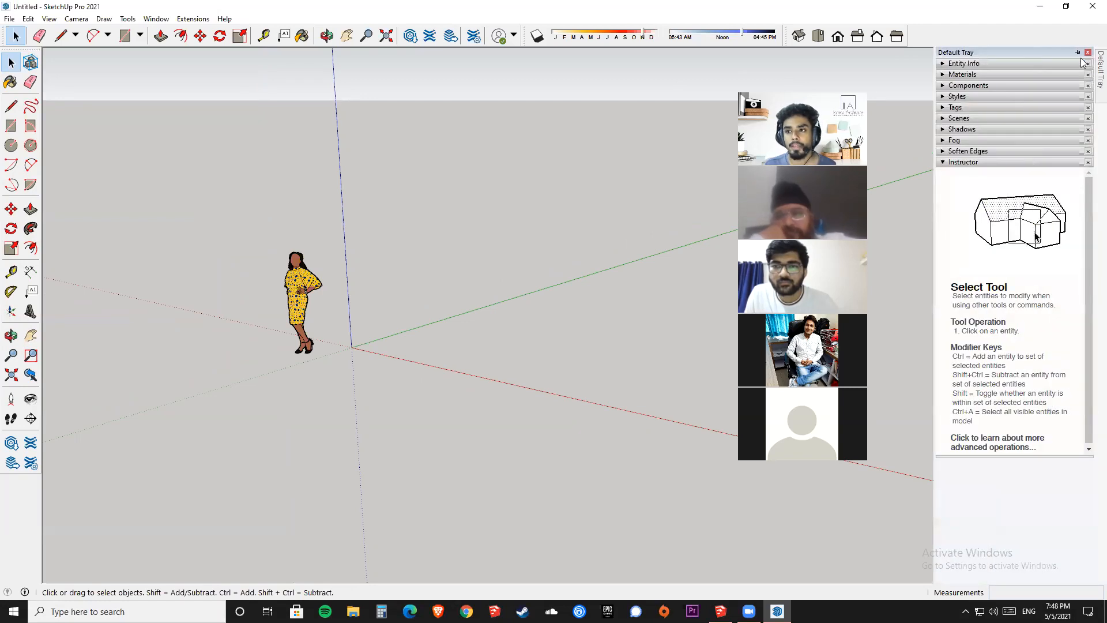
pyautogui.click(1077, 52)
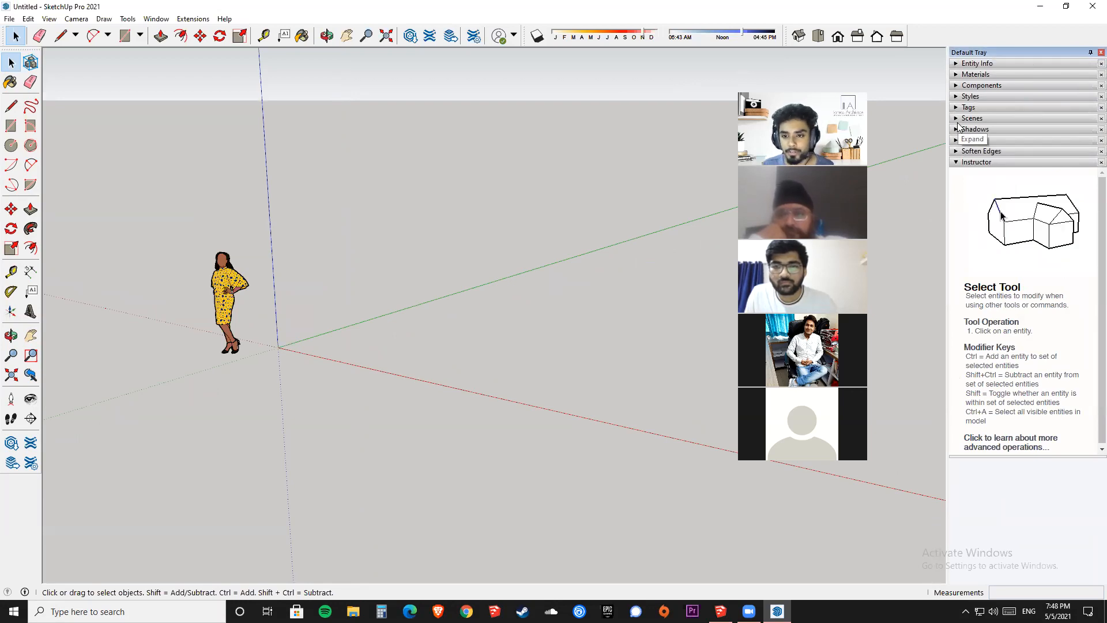
# Auto-hide the Default Tray once more, check its Show Tray option, and restore it as a pinned tray.
pyautogui.click(1090, 53)
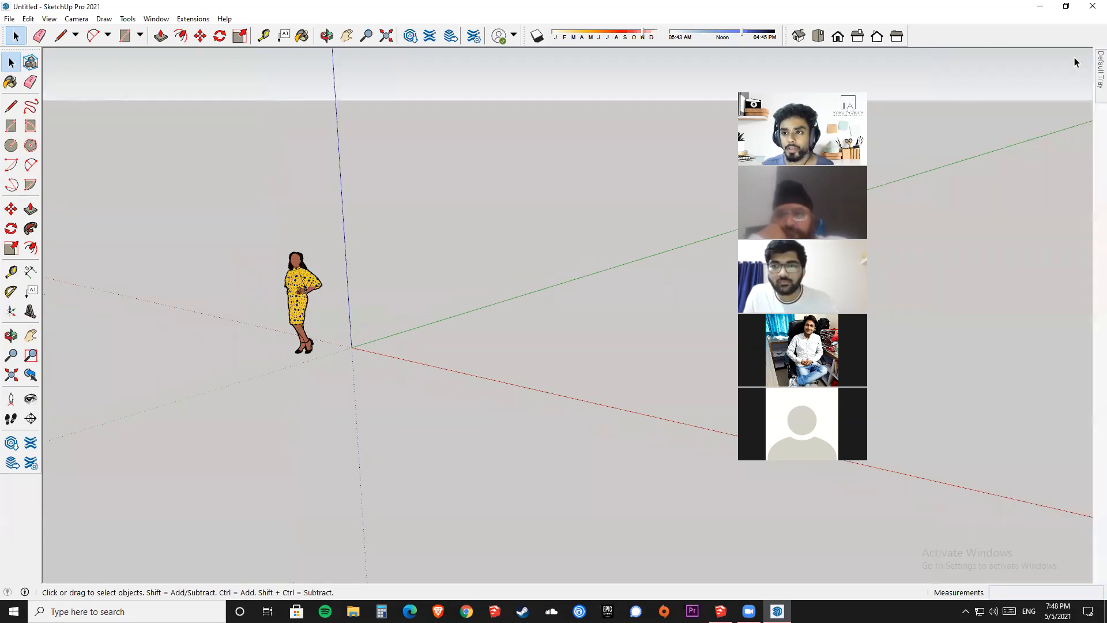
pyautogui.moveTo(1090, 75)
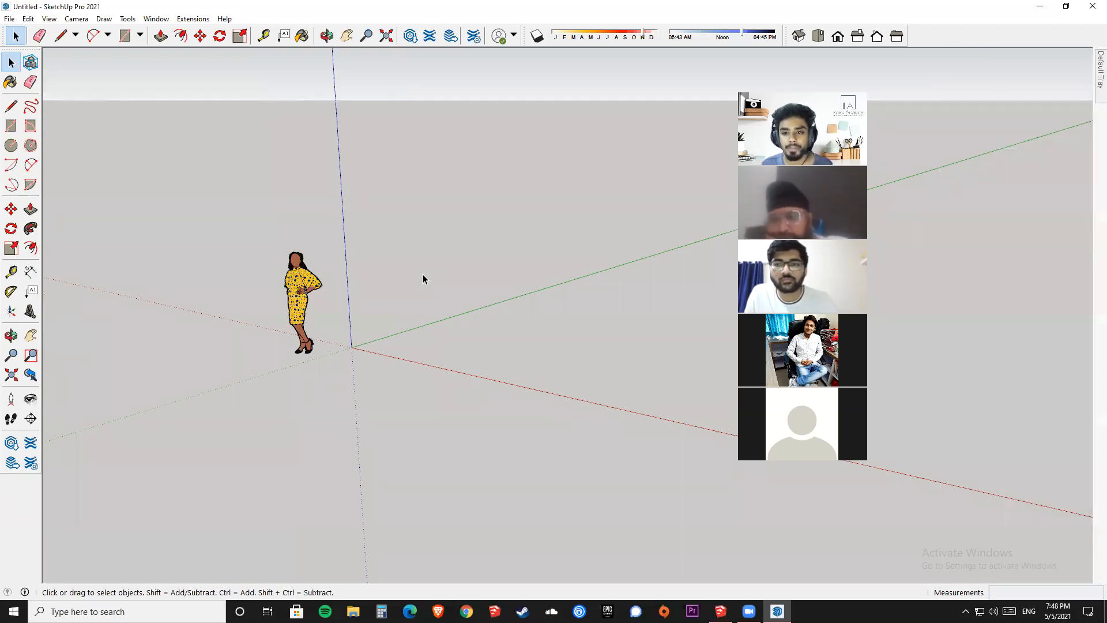
pyautogui.click(157, 19)
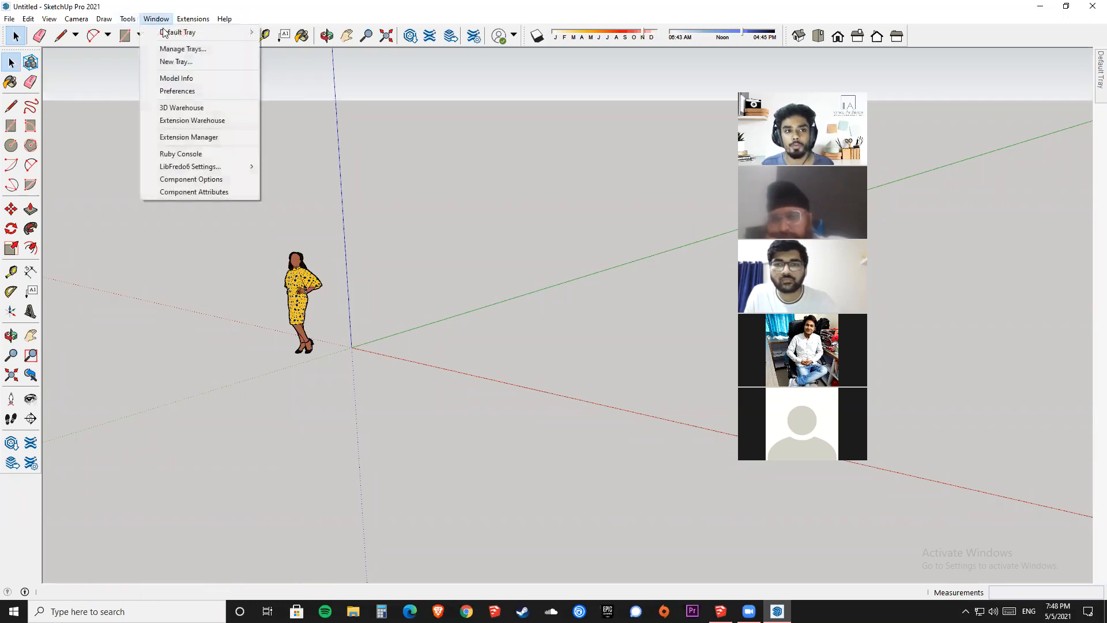
pyautogui.moveTo(206, 32)
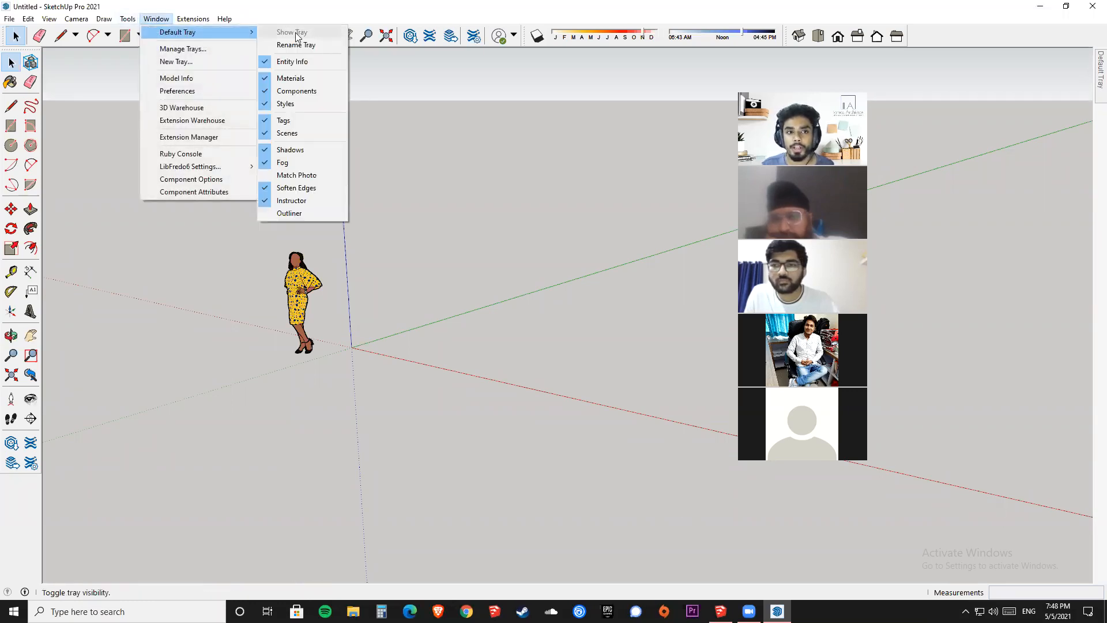
pyautogui.click(553, 294)
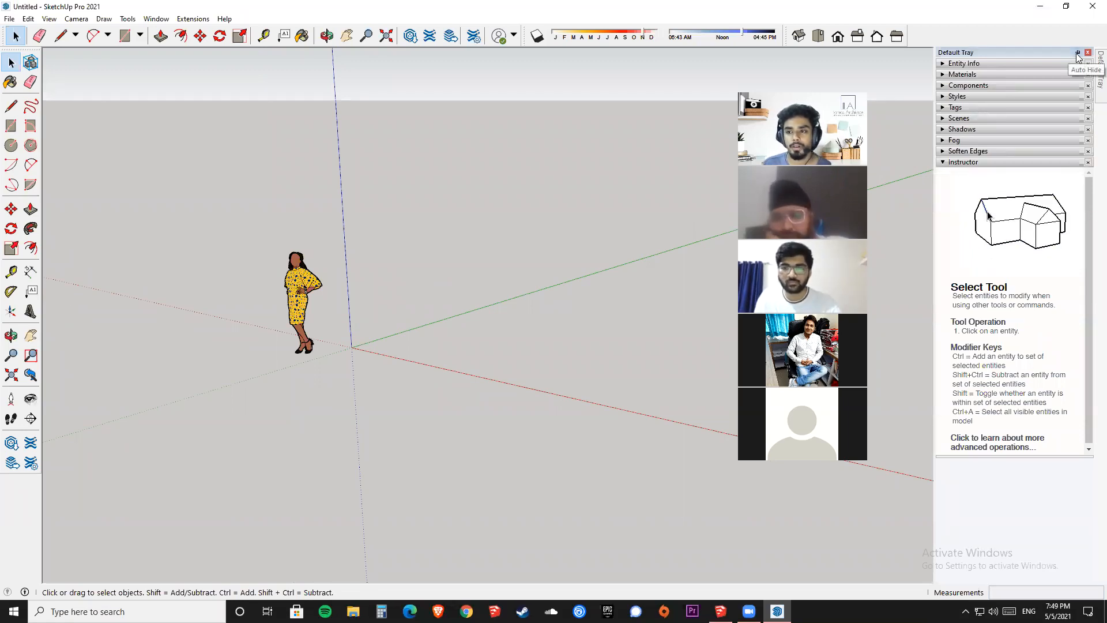
pyautogui.click(1077, 54)
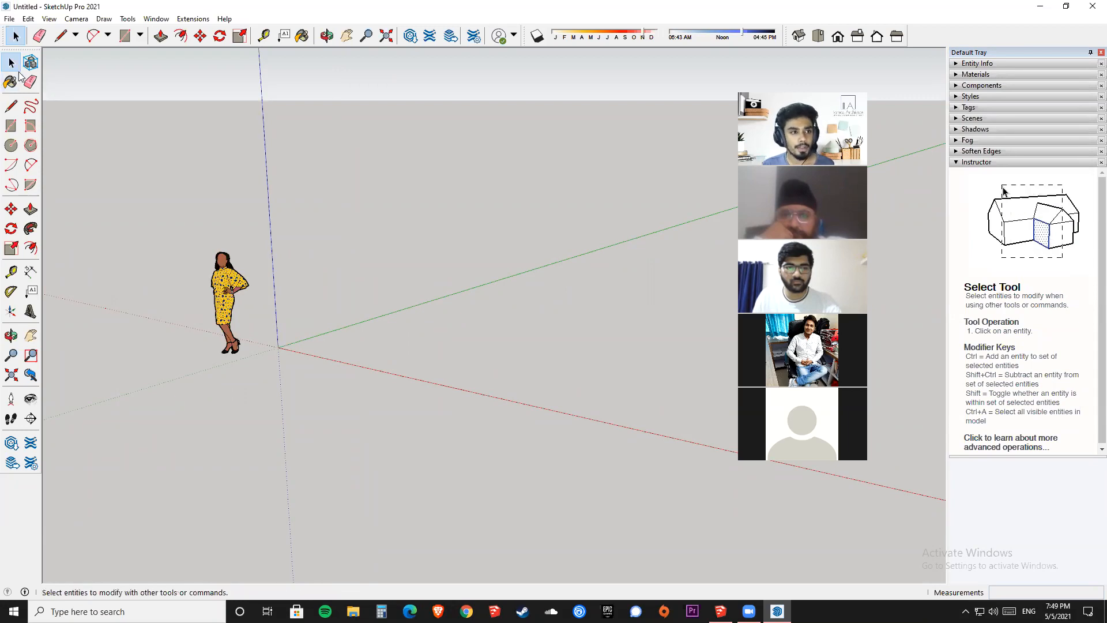
# Move the scale figure along the red axis, farther from the origin, and deselect it.
pyautogui.moveTo(189, 248); pyautogui.dragTo(160, 375, button='middle')
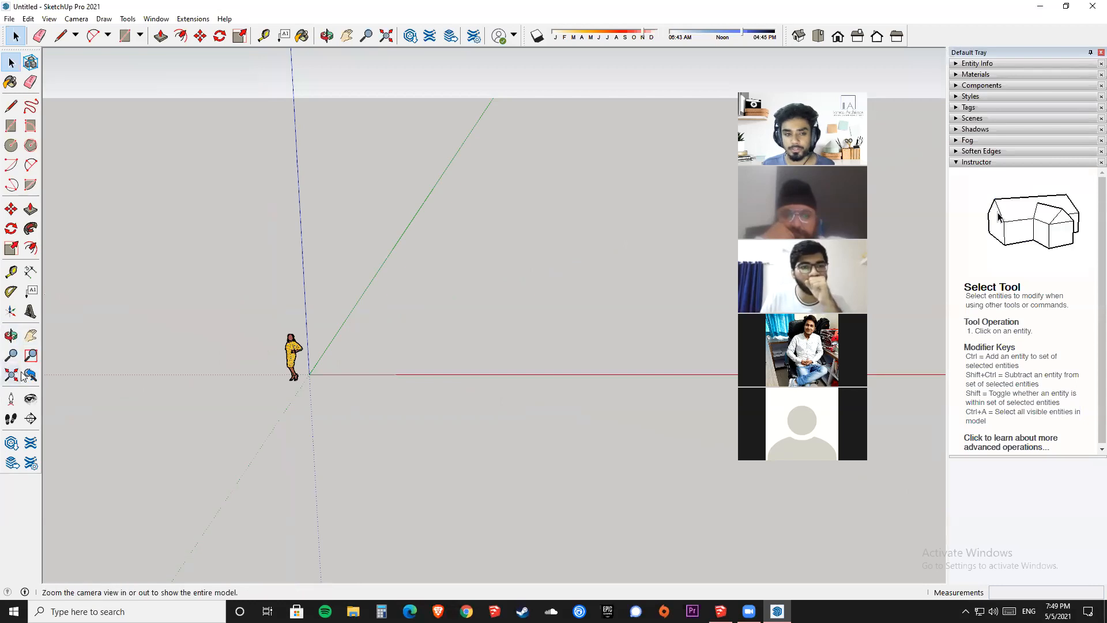
pyautogui.moveTo(211, 295); pyautogui.dragTo(225, 408)
pyautogui.press('m')
pyautogui.press('space')
pyautogui.click(347, 364)
# Open the model SCG+Vacation+Home+#1+-+Natural+Style+-+ver13 from the Downloads folder.
pyautogui.click(10, 19)
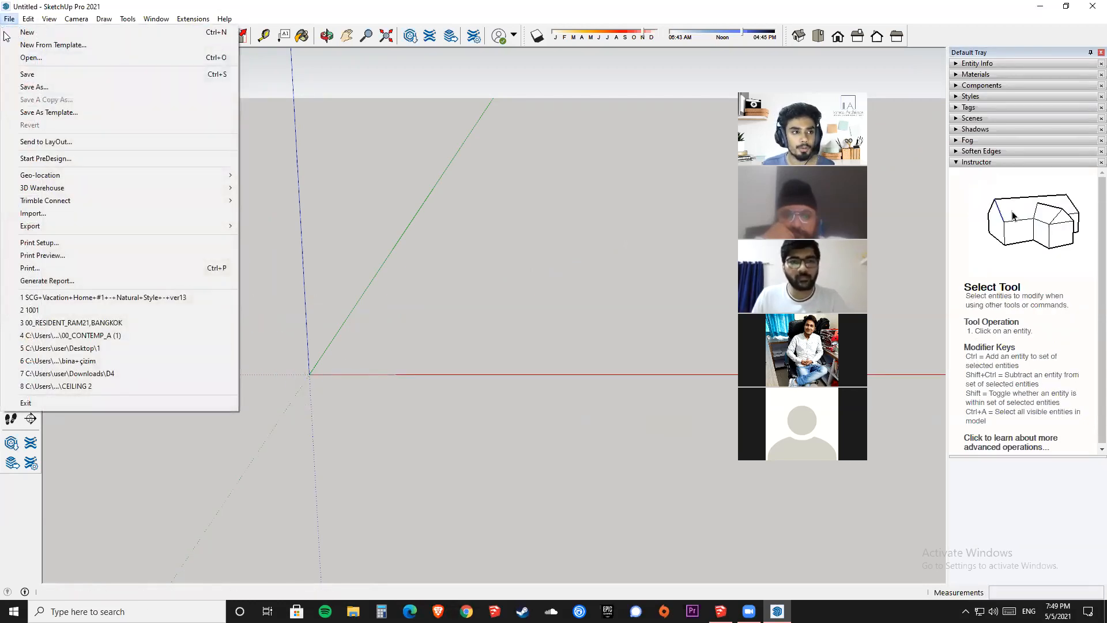
pyautogui.click(29, 58)
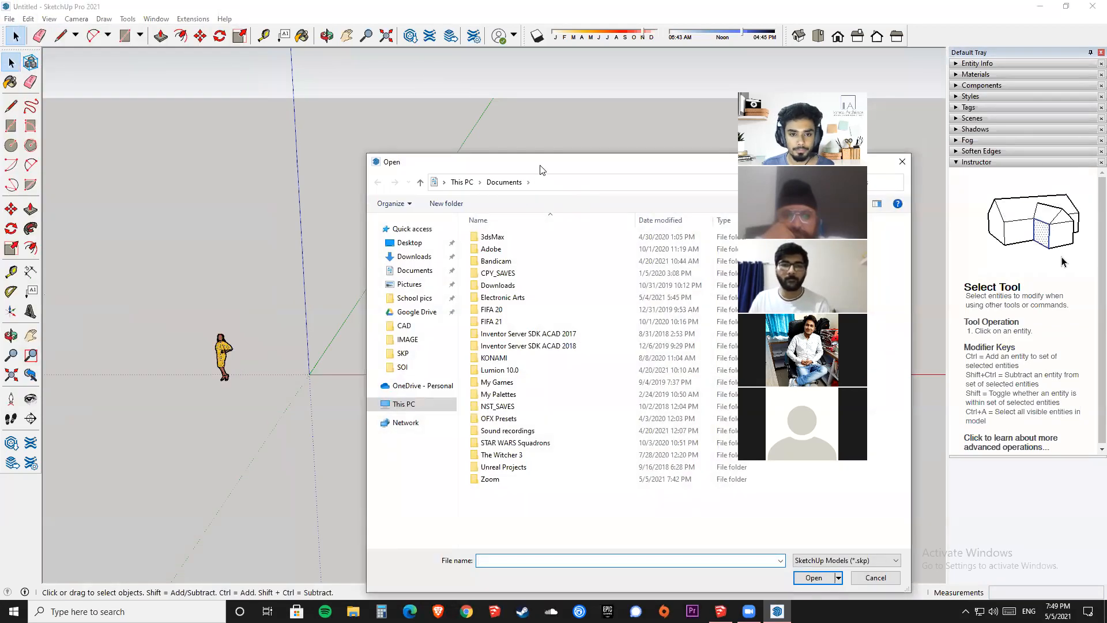
pyautogui.click(311, 192)
pyautogui.scroll(-3, 438, 300)
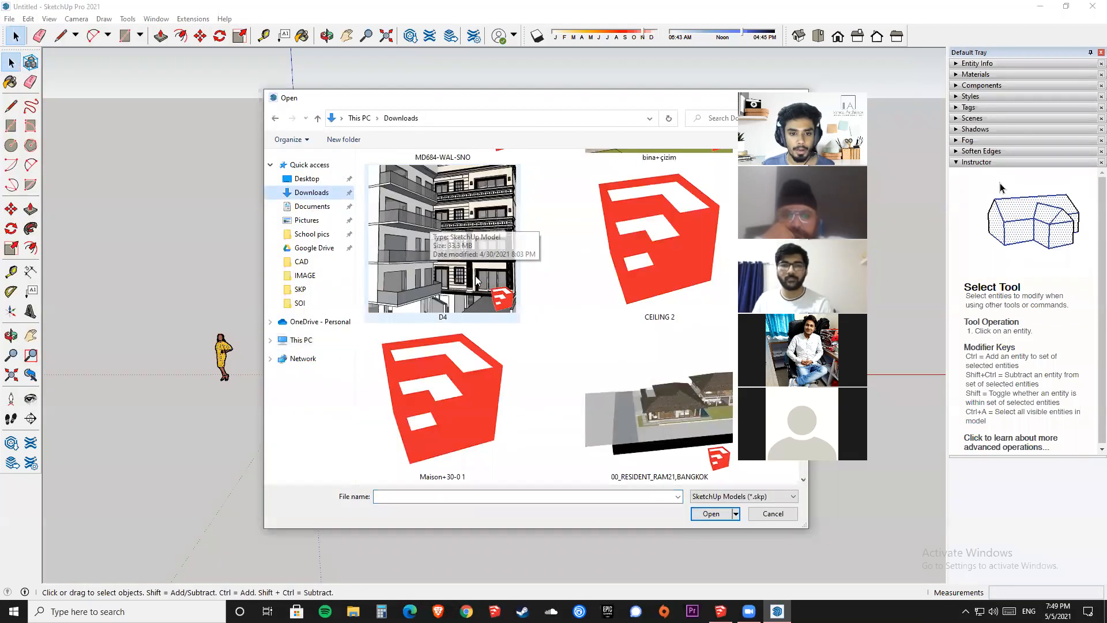
pyautogui.scroll(-3, 456, 385)
pyautogui.doubleClick(450, 395)
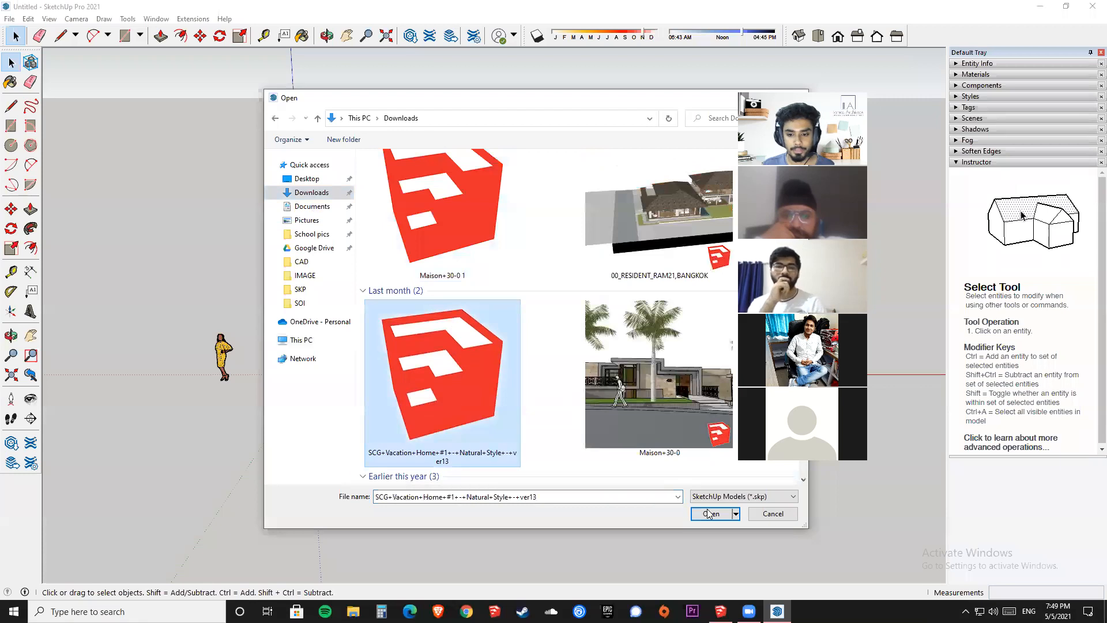
pyautogui.click(555, 331)
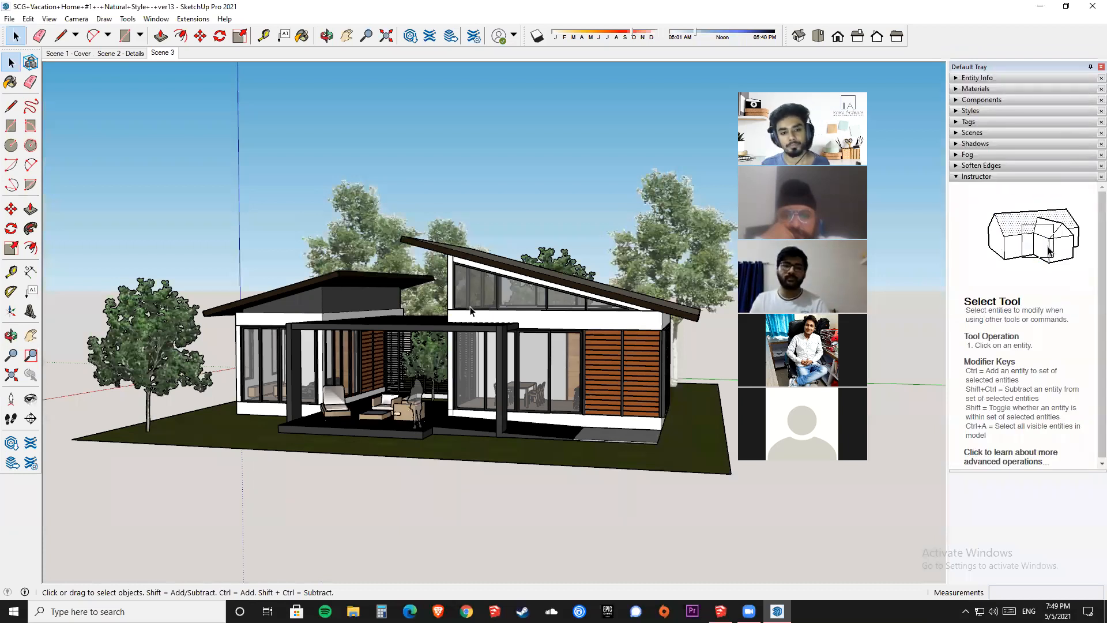
# Select the whole vacation house with its trees and ground, and clear the selection.
pyautogui.moveTo(470, 311); pyautogui.dragTo(416, 187, button='middle')
pyautogui.scroll(-3, 453, 233)
pyautogui.moveTo(276, 160); pyautogui.dragTo(652, 417)
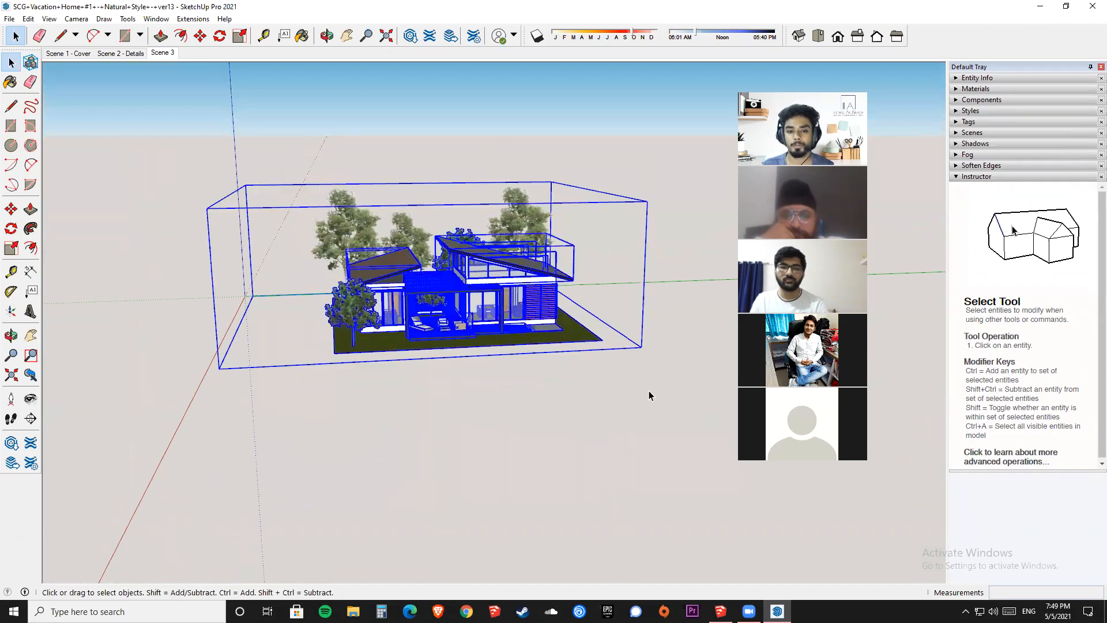
pyautogui.click(670, 223)
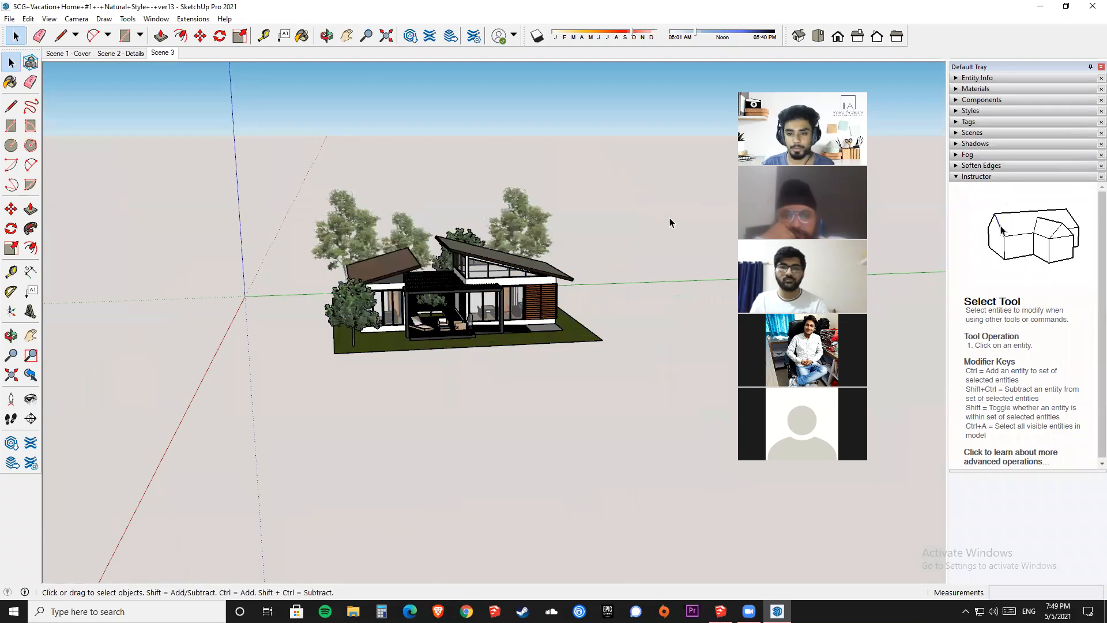
# Examine the vacation house's front and roofs by orbiting and panning around the model.
pyautogui.scroll(4, 426, 267)
pyautogui.moveTo(425, 266); pyautogui.dragTo(432, 303, button='middle')
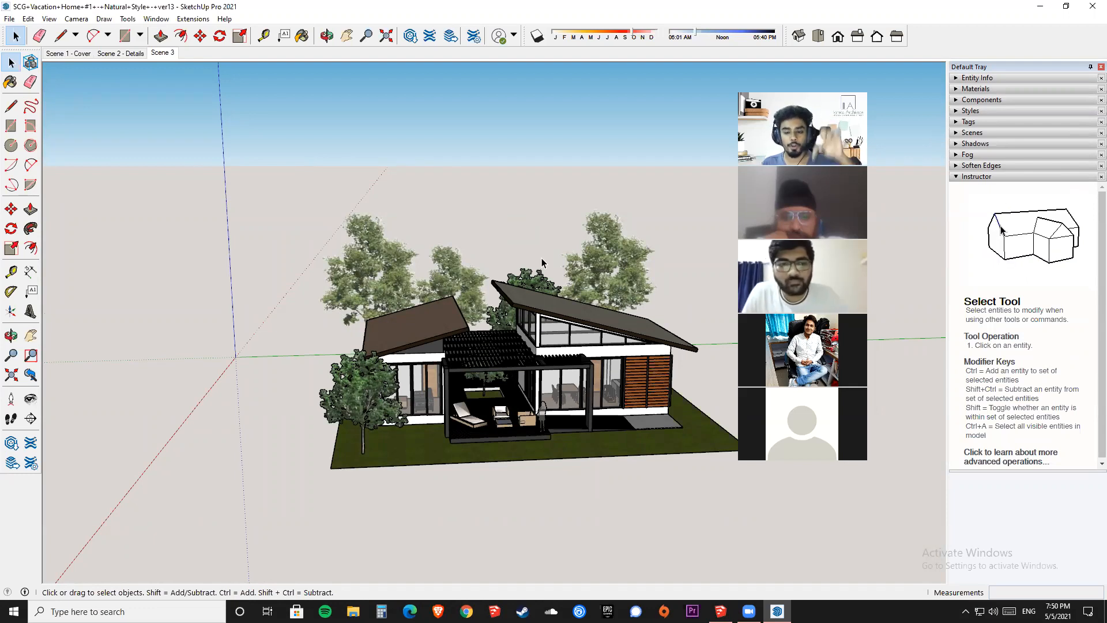
pyautogui.press('o')
pyautogui.moveTo(406, 258)
pyautogui.mouseDown()
pyautogui.moveTo(889, 297)
pyautogui.moveTo(7, 324)
pyautogui.moveTo(286, 324)
pyautogui.moveTo(421, 247)
pyautogui.mouseUp()
pyautogui.press('space')
pyautogui.moveTo(208, 255); pyautogui.dragTo(436, 300, button='middle')
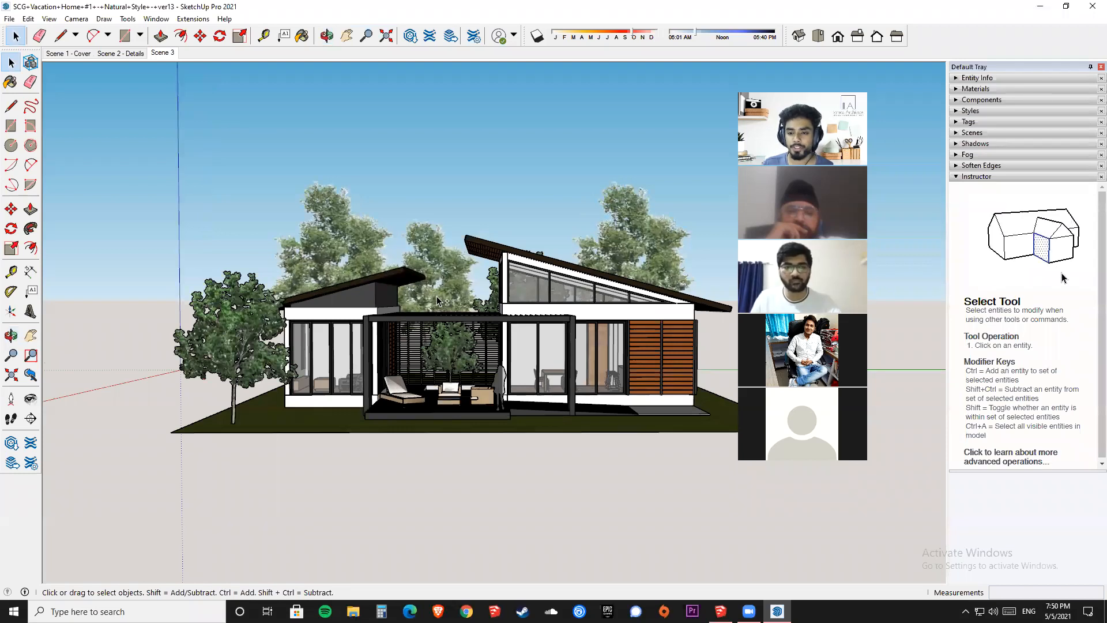
pyautogui.keyDown('shift'); pyautogui.moveTo(432, 294); pyautogui.dragTo(453, 323, button='middle'); pyautogui.keyUp('shift')
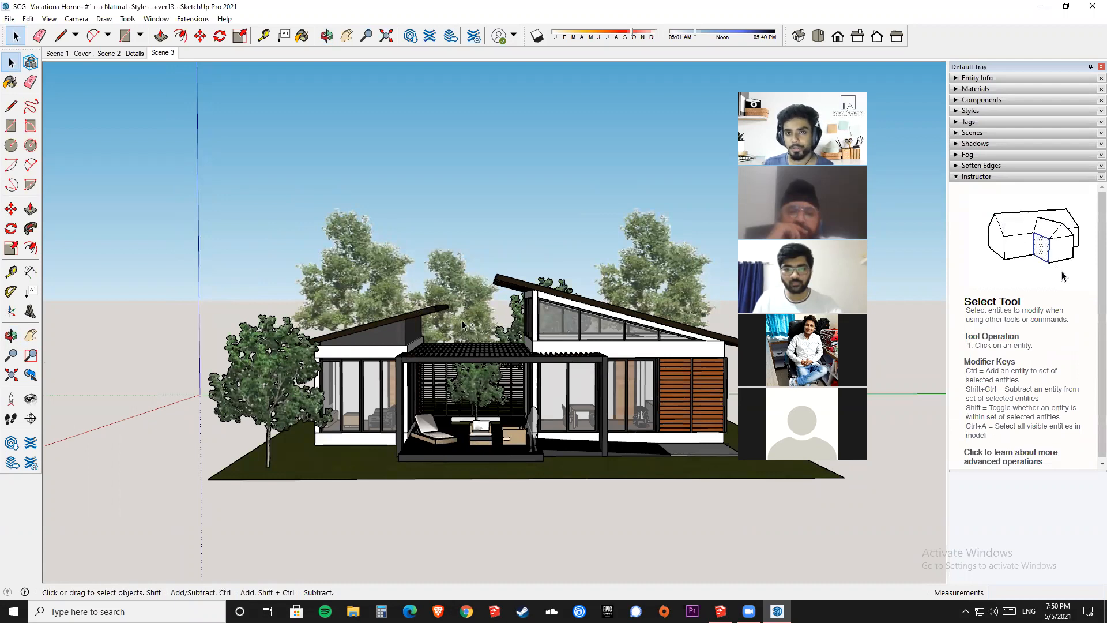
# Inspect the courtyard tree and slatted screen up close and return to an overview of the house.
pyautogui.moveTo(460, 317); pyautogui.dragTo(431, 424, button='middle')
pyautogui.scroll(-3, 456, 170)
pyautogui.scroll(5, 431, 424)
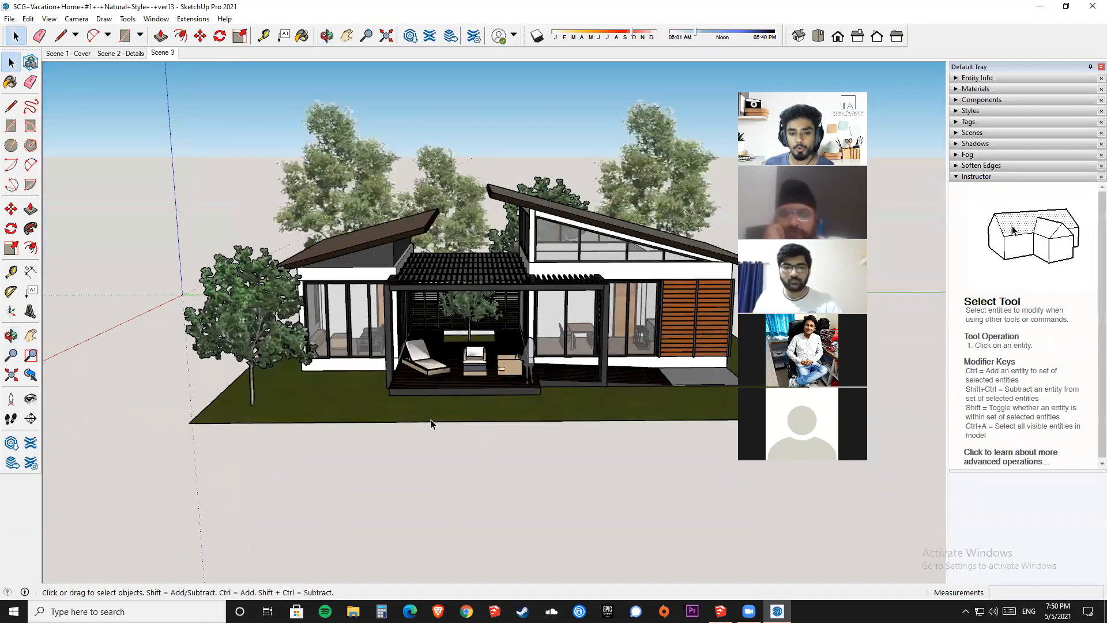
pyautogui.scroll(5, 497, 338)
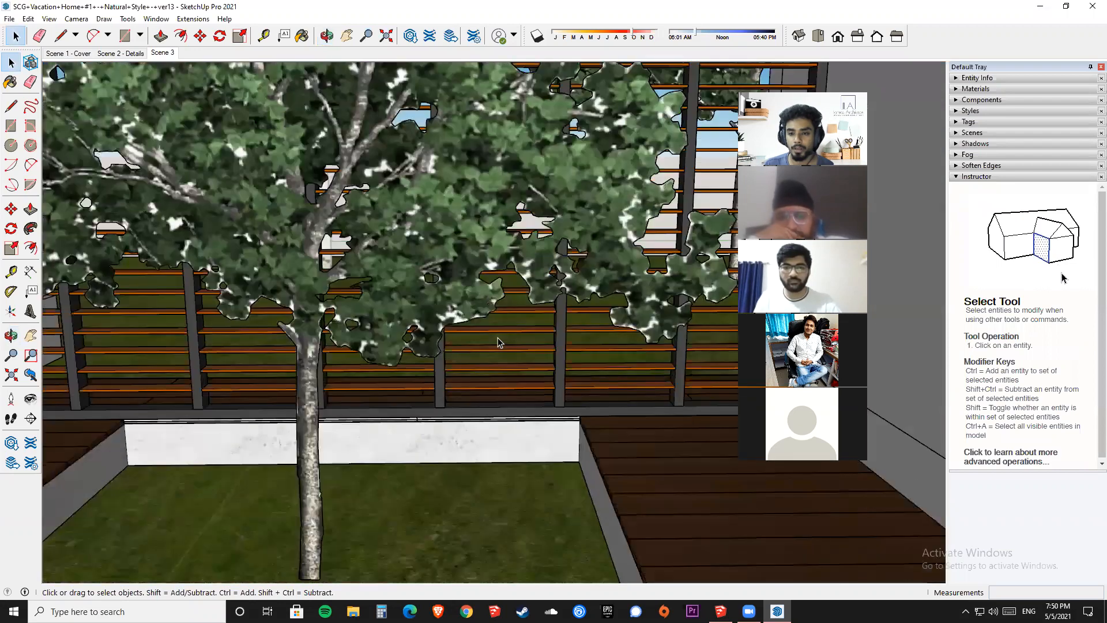
pyautogui.scroll(-3, 497, 337)
pyautogui.scroll(-6, 497, 337)
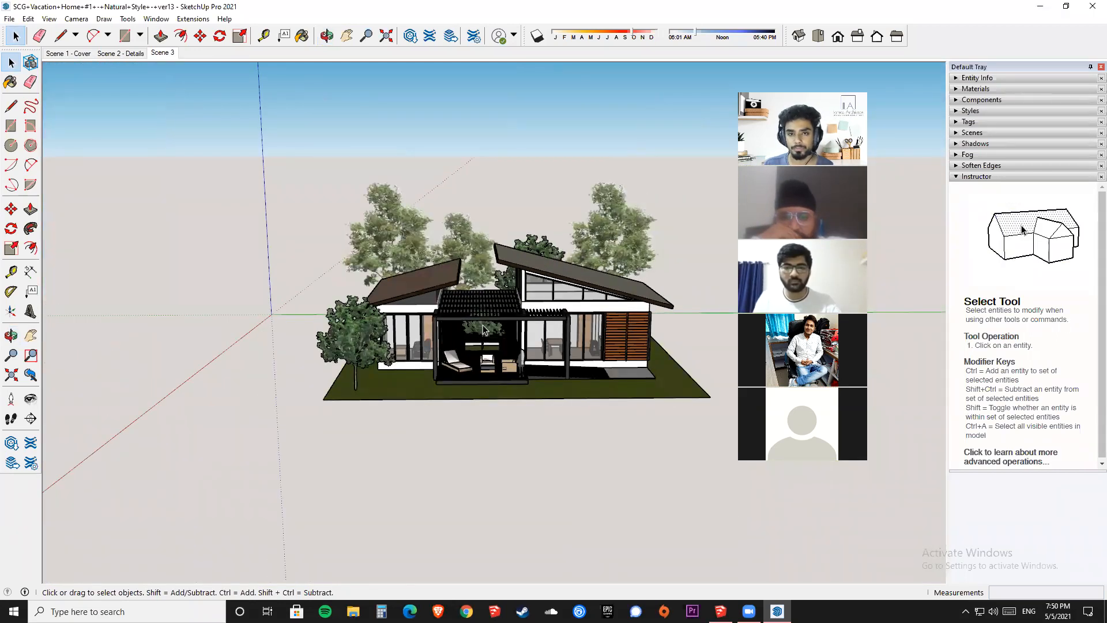
pyautogui.scroll(-3, 309, 302)
# Use the Orbit tool to turn around the whole house and view it from a higher angle.
pyautogui.moveTo(303, 173); pyautogui.dragTo(670, 434)
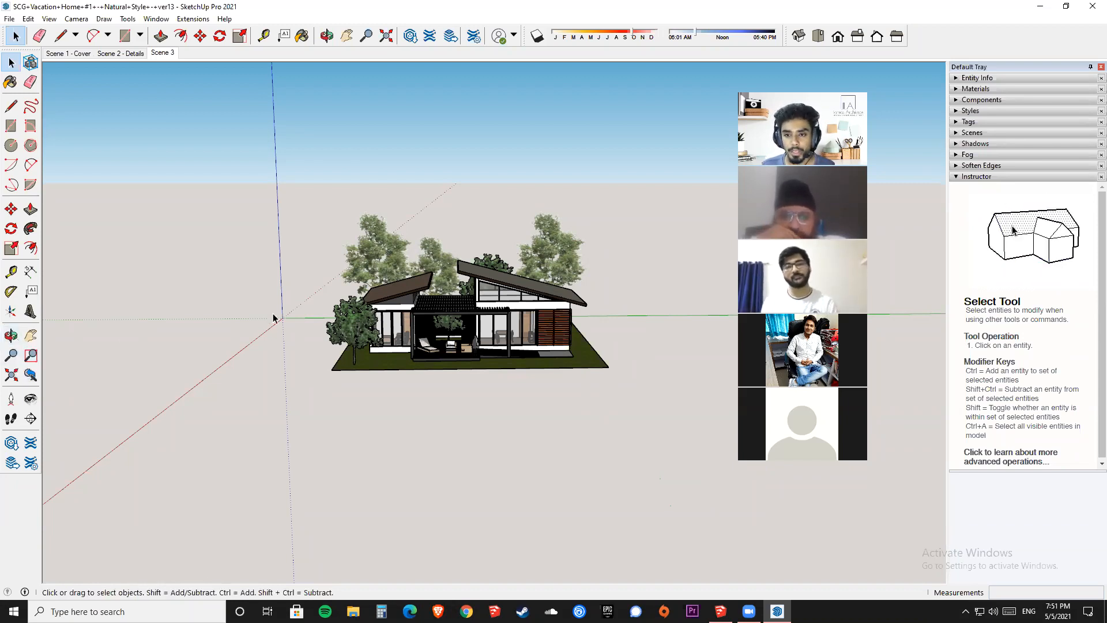
pyautogui.press('o')
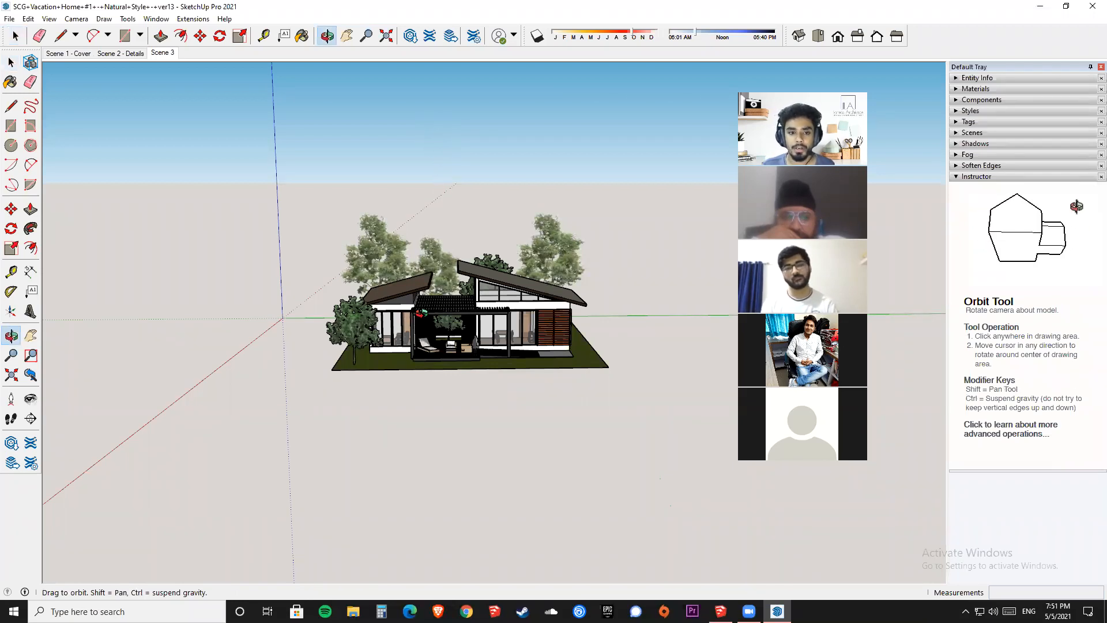
pyautogui.moveTo(341, 292); pyautogui.dragTo(723, 305)
pyautogui.moveTo(489, 327); pyautogui.dragTo(516, 233)
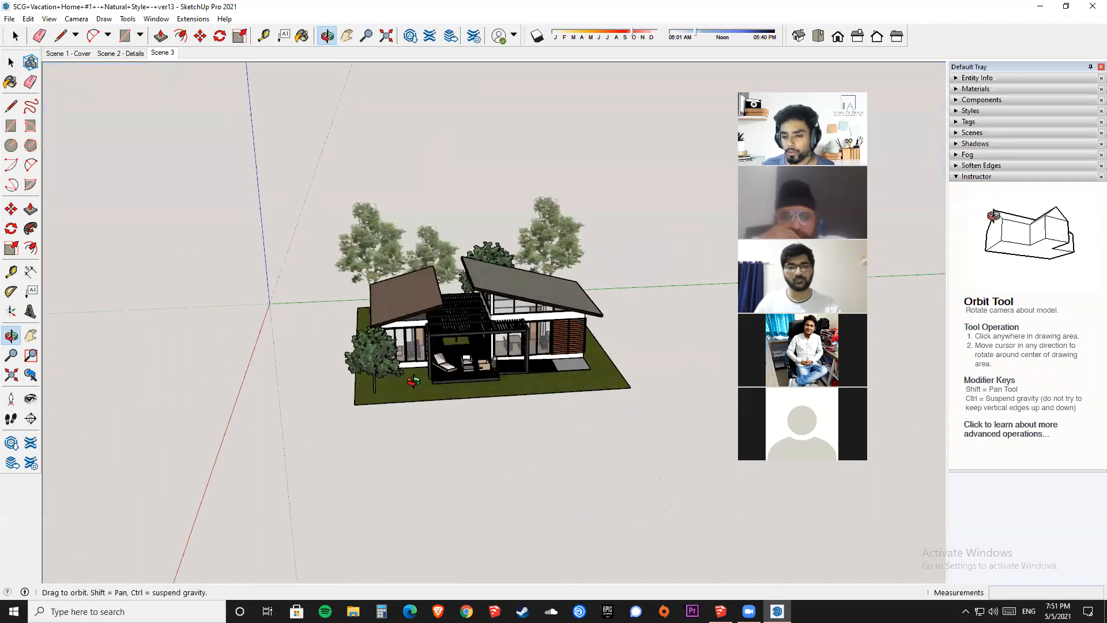
# Use the Orbit tool to lower the camera to a level, closer view of the house's front.
pyautogui.moveTo(408, 383); pyautogui.dragTo(490, 266)
pyautogui.scroll(2, 565, 291)
pyautogui.moveTo(521, 332); pyautogui.dragTo(520, 319)
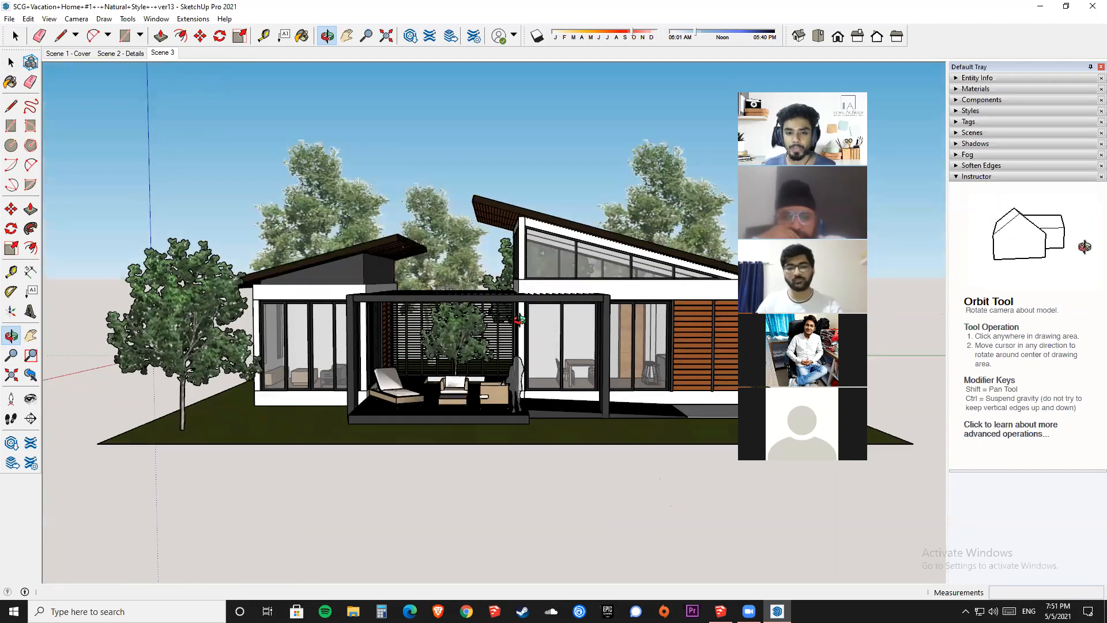
# Use the Pan tool to shift the house within the view and return to a full overview.
pyautogui.press('h')
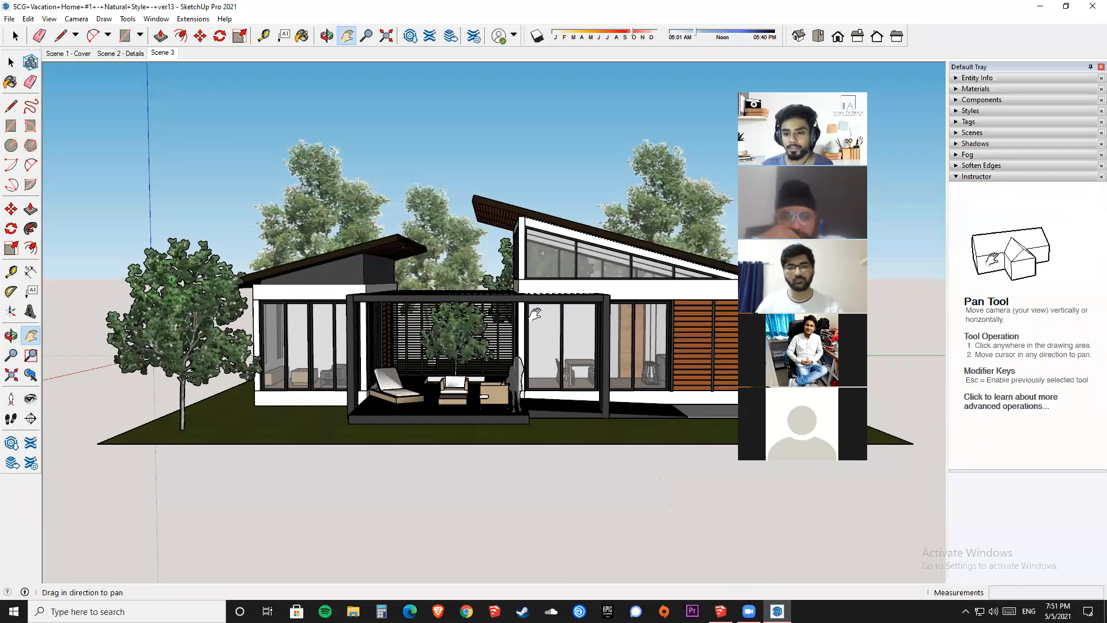
pyautogui.moveTo(535, 313); pyautogui.dragTo(566, 329)
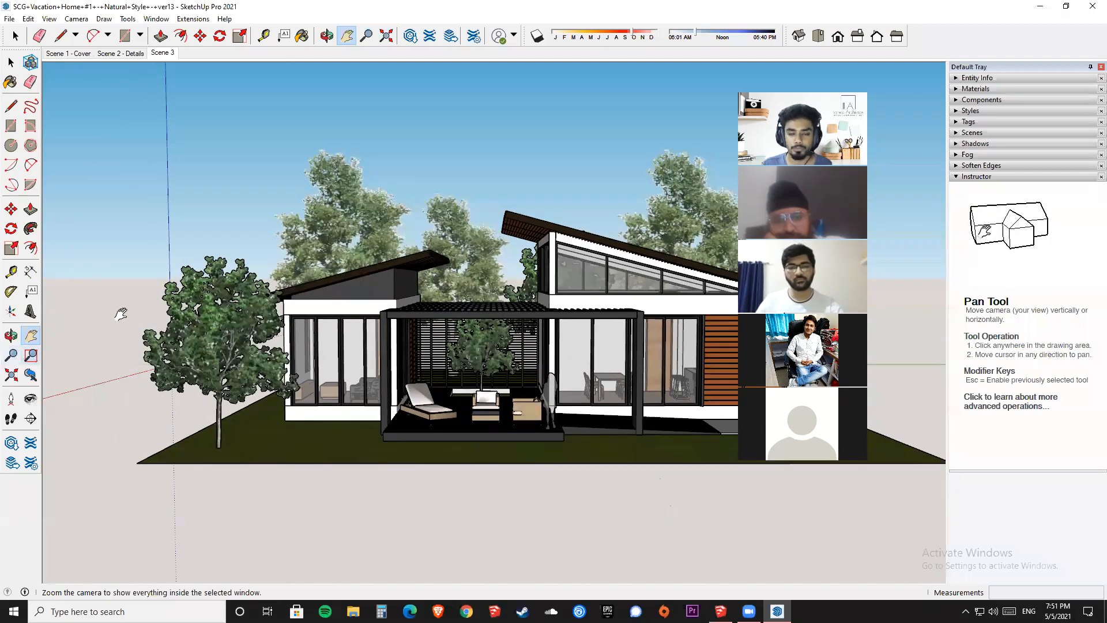
pyautogui.scroll(-2, 372, 236)
pyautogui.moveTo(375, 238); pyautogui.dragTo(425, 277, button='middle')
pyautogui.scroll(-1, 425, 278)
pyautogui.scroll(-1, 429, 278)
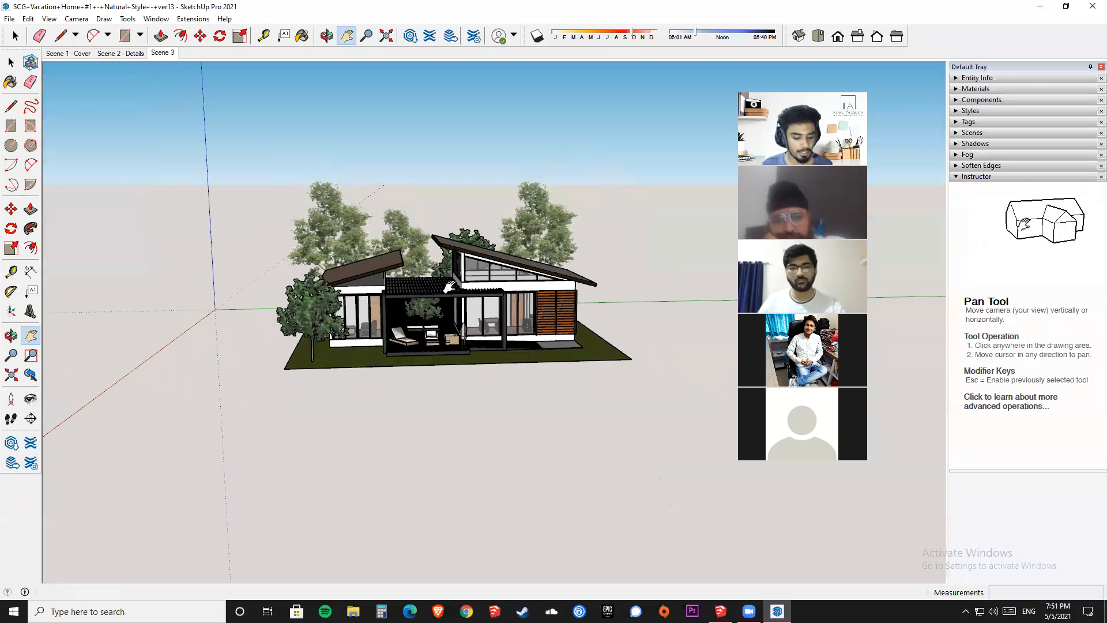
# Use the Zoom tool on the house, view it from several angles, and return to the Select tool.
pyautogui.press('z')
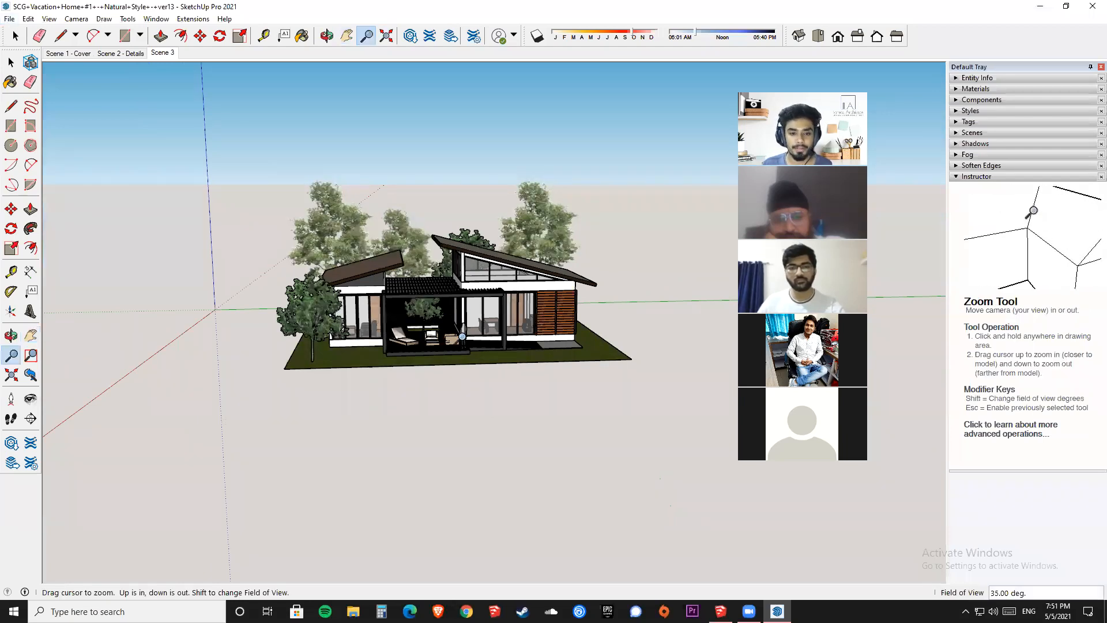
pyautogui.moveTo(410, 486); pyautogui.dragTo(487, 308)
pyautogui.moveTo(467, 323); pyautogui.dragTo(527, 330, button='middle')
pyautogui.keyDown('shift'); pyautogui.moveTo(435, 306); pyautogui.dragTo(340, 305, button='middle'); pyautogui.keyUp('shift')
pyautogui.moveTo(340, 305); pyautogui.dragTo(407, 363, button='middle')
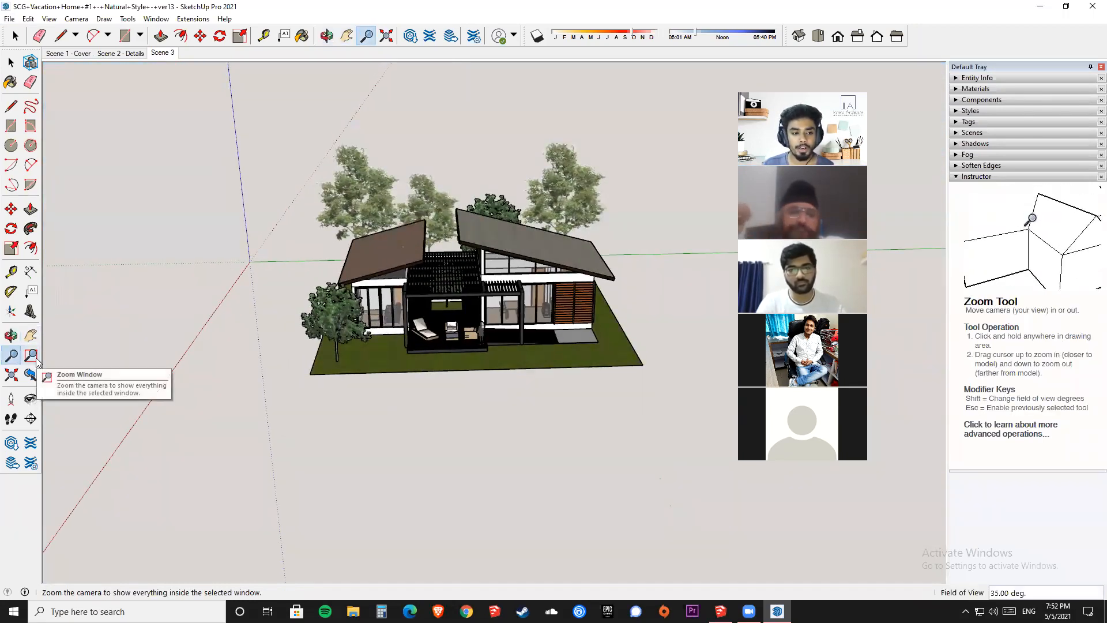
pyautogui.moveTo(118, 349); pyautogui.dragTo(158, 344, button='middle')
pyautogui.press('space')
pyautogui.moveTo(559, 442)
pyautogui.mouseDown(button='middle')
pyautogui.moveTo(634, 431)
pyautogui.moveTo(559, 396)
pyautogui.moveTo(526, 366)
pyautogui.moveTo(512, 375)
pyautogui.moveTo(607, 299)
pyautogui.moveTo(500, 359)
pyautogui.mouseUp(button='middle')
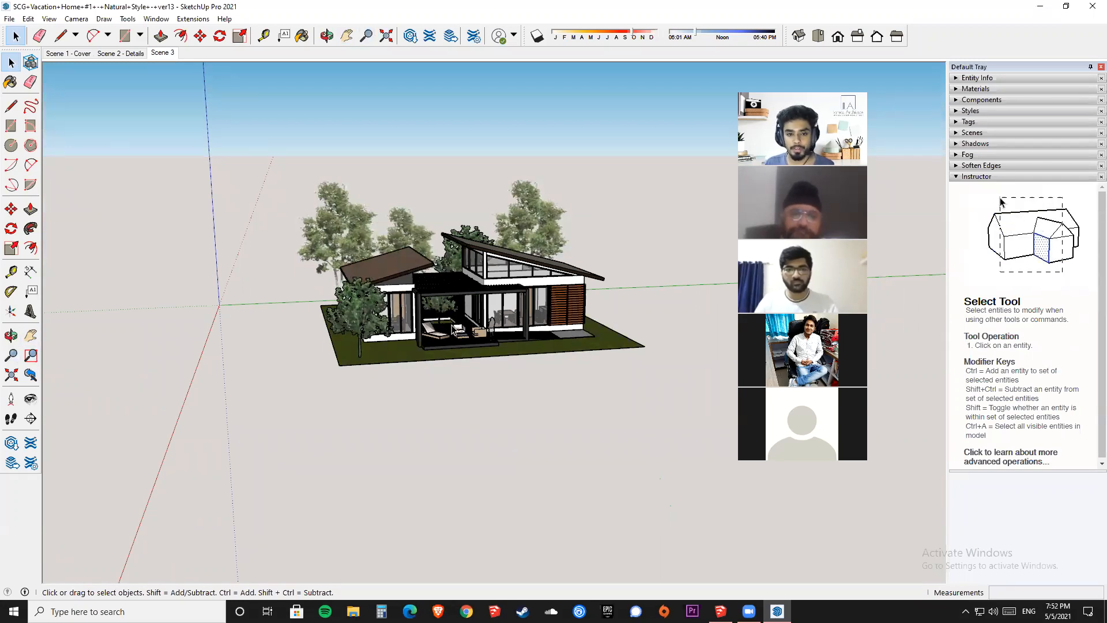
# Use Zoom Window to frame the patio seating closely and return to an overview of the house.
pyautogui.hotkey('ctrl', 'shift', 'w')
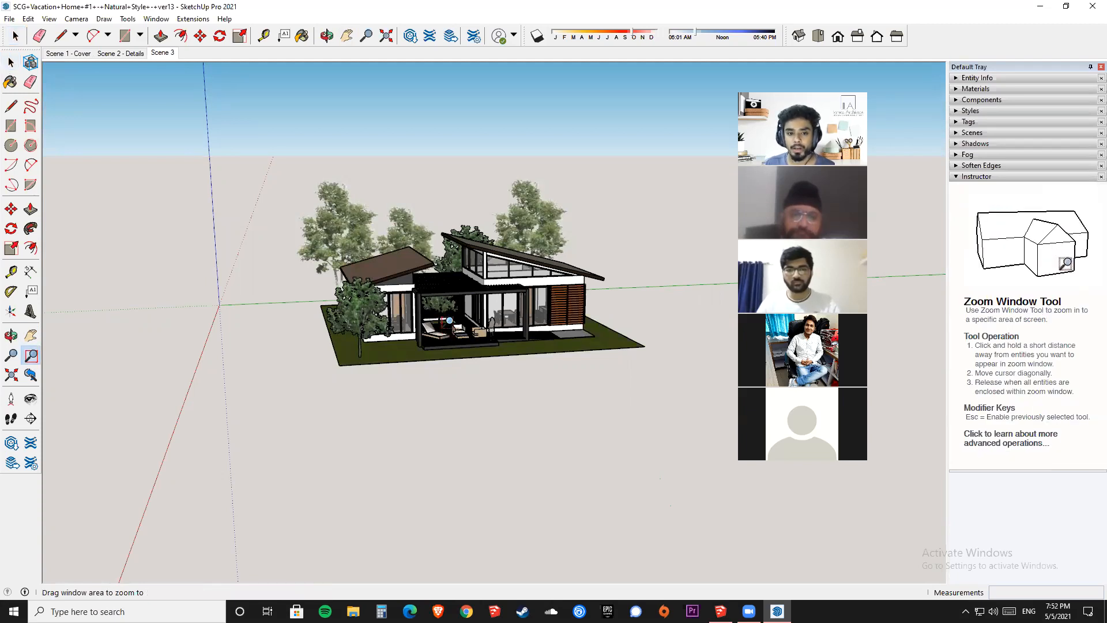
pyautogui.moveTo(446, 316); pyautogui.dragTo(471, 349)
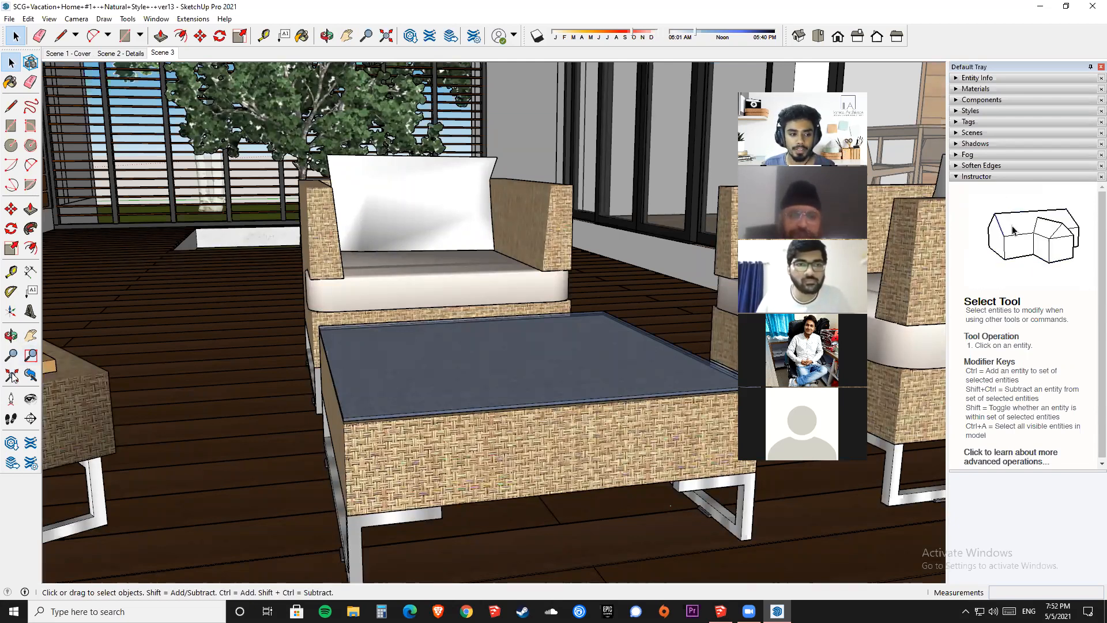
pyautogui.scroll(-10, 518, 311)
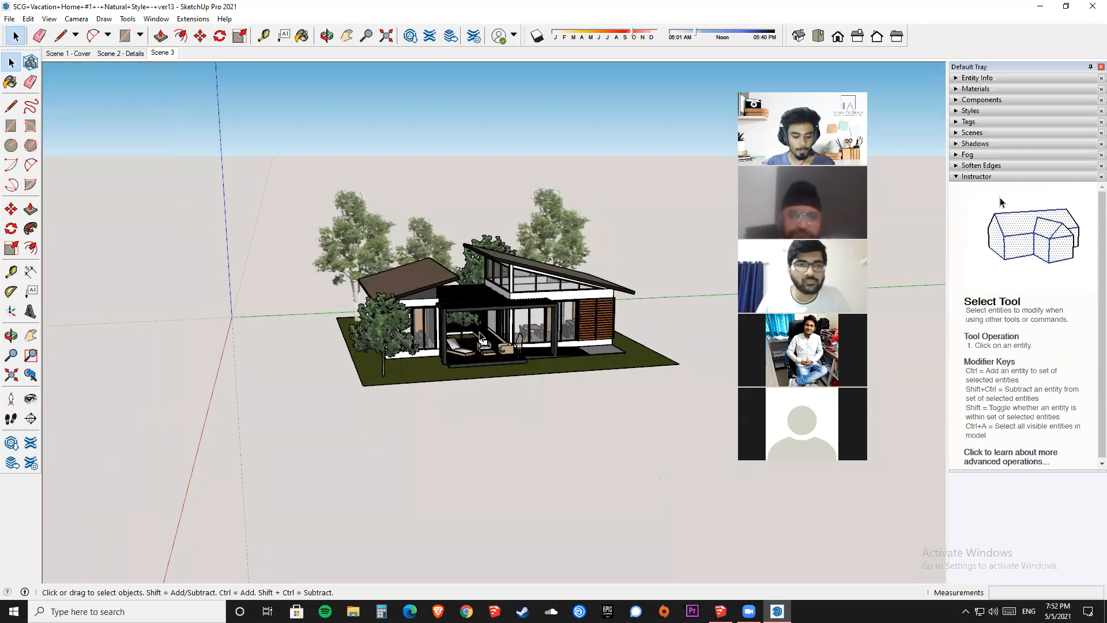
# Frame the patio coffee table and armchair with Zoom Window and inspect them from a slightly different angle.
pyautogui.hotkey('ctrl', 'shift', 'w')
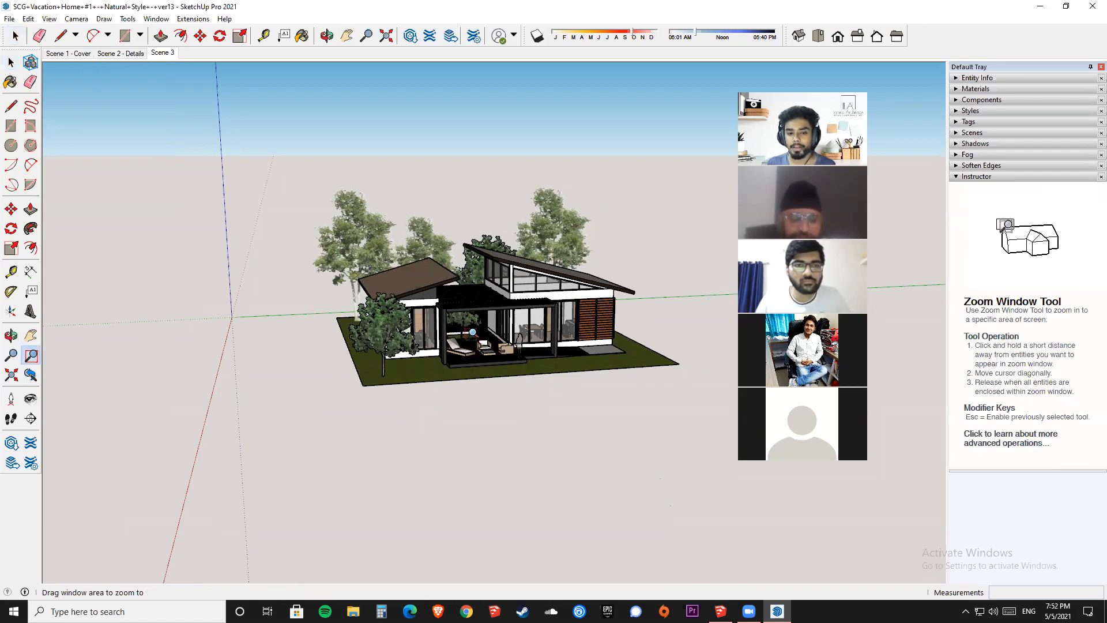
pyautogui.moveTo(475, 334); pyautogui.dragTo(504, 369)
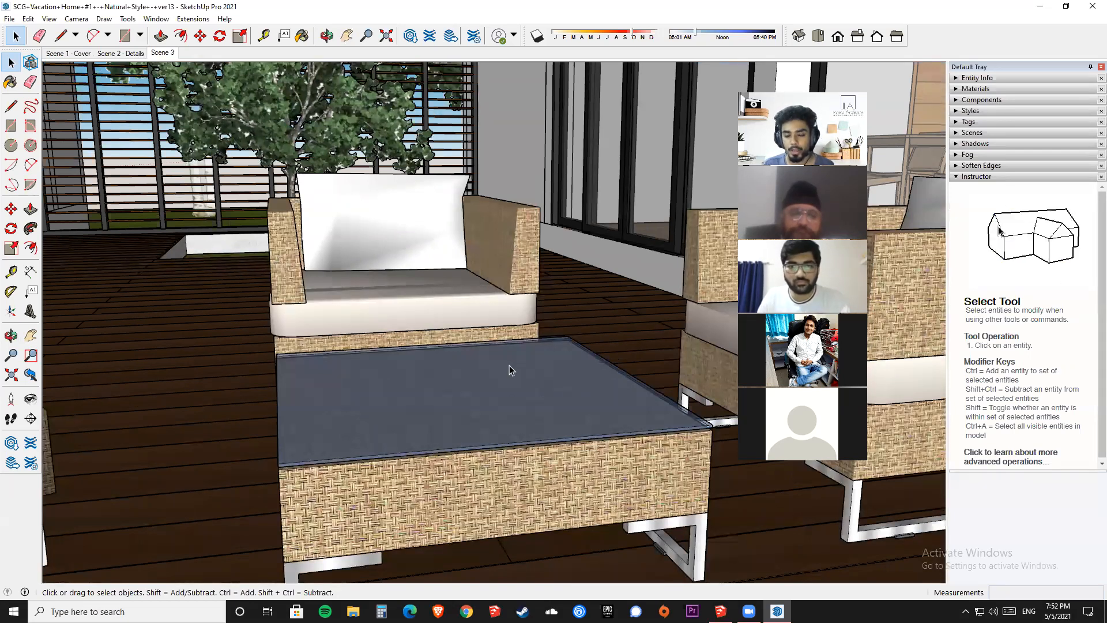
pyautogui.moveTo(507, 369); pyautogui.dragTo(605, 377, button='middle')
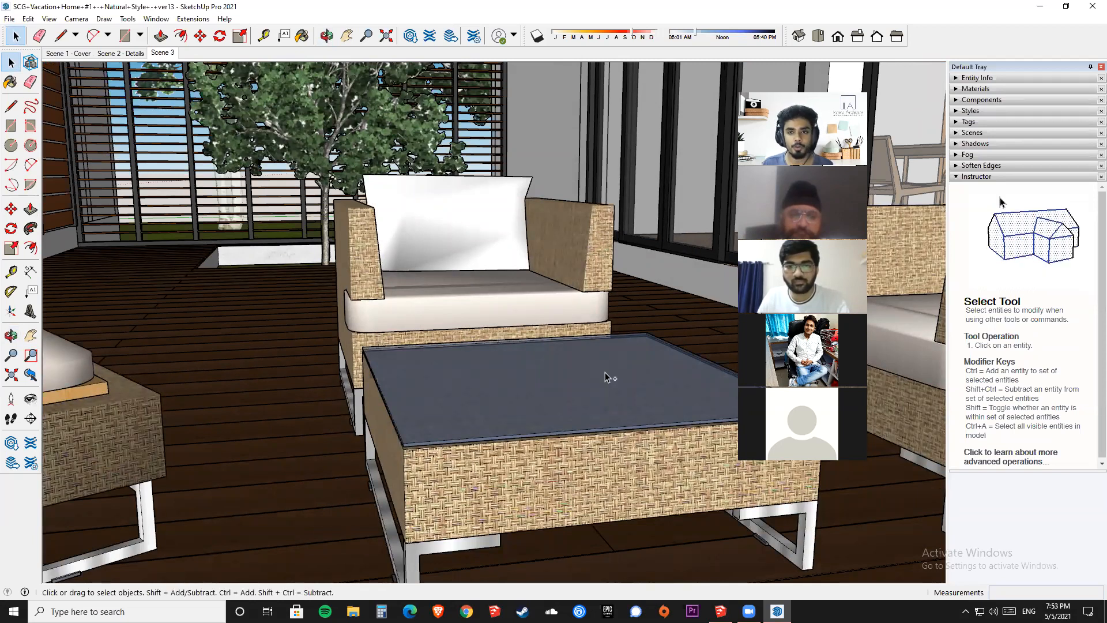
# Fit the whole model with Zoom Extents, and move in to a front view of the patio.
pyautogui.hotkey('shift', 'z')
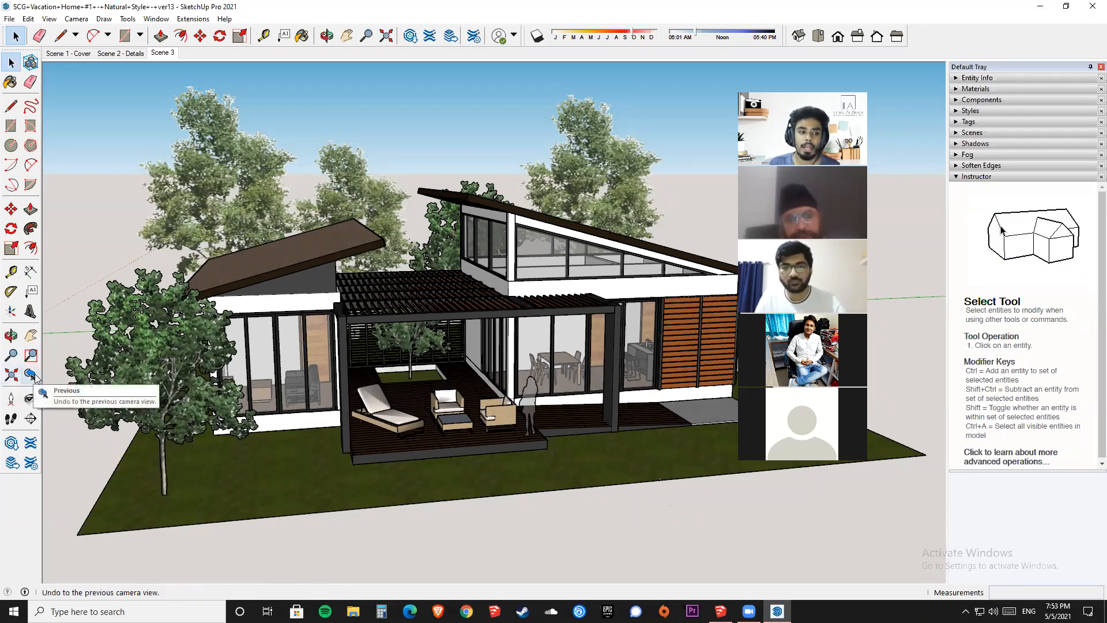
pyautogui.moveTo(202, 392); pyautogui.dragTo(234, 369, button='middle')
pyautogui.scroll(3, 234, 369)
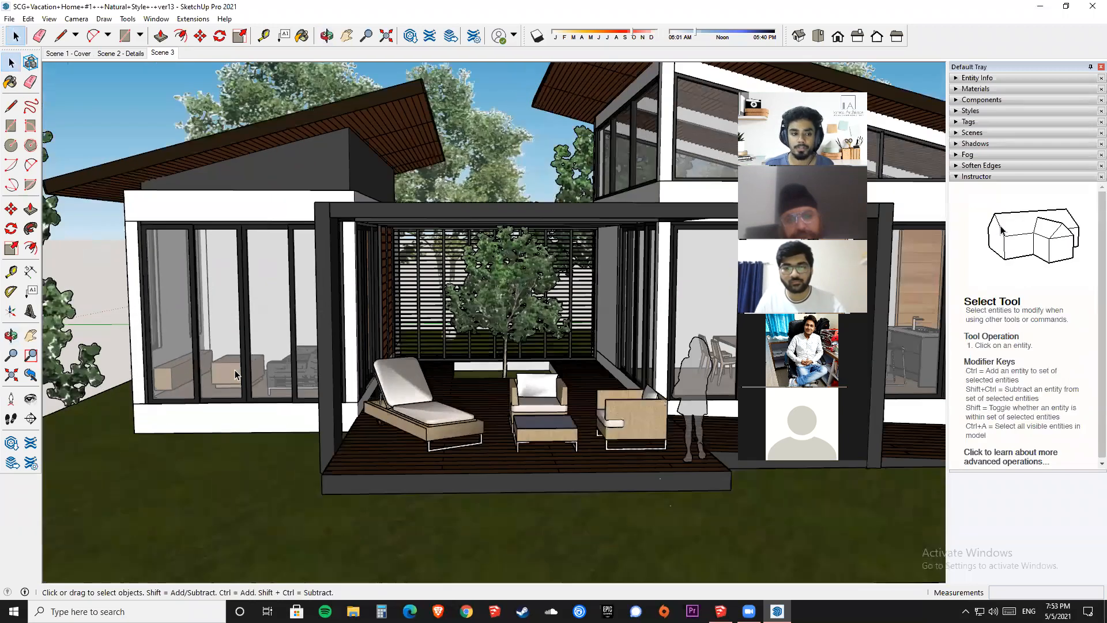
# Step repeatedly through the previous camera views of the patio furniture and the house.
pyautogui.click(30, 376)
pyautogui.click(30, 376)
pyautogui.click(30, 376)
pyautogui.click(29, 375)
pyautogui.click(30, 376)
pyautogui.click(30, 376)
pyautogui.click(30, 376)
pyautogui.click(29, 375)
pyautogui.click(30, 376)
pyautogui.click(30, 376)
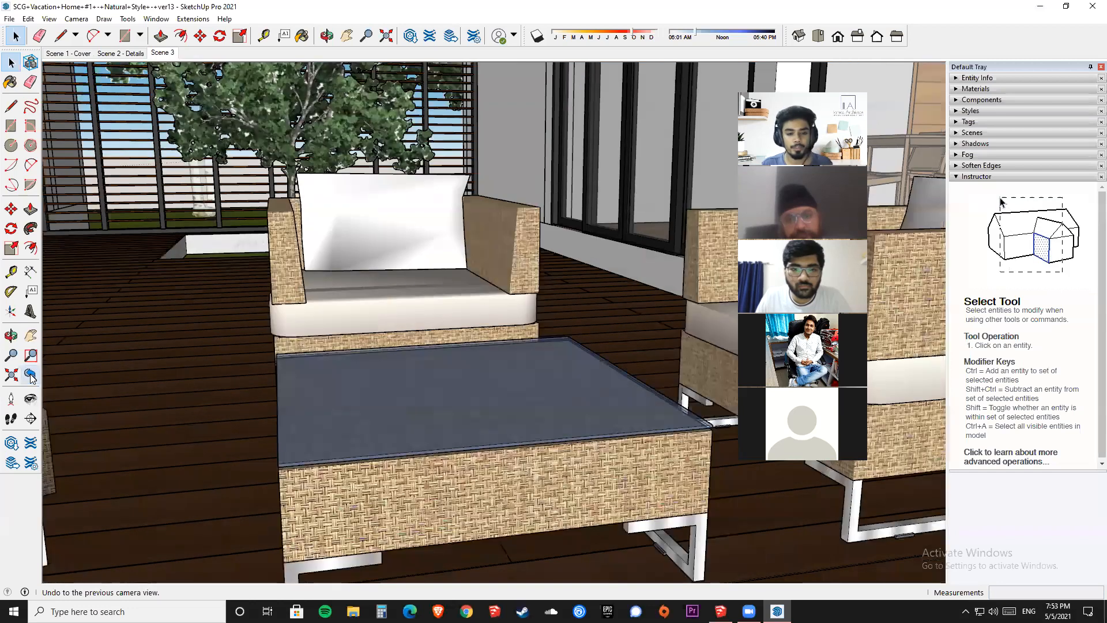
pyautogui.click(30, 376)
pyautogui.click(30, 376)
pyautogui.click(30, 376)
pyautogui.click(30, 375)
pyautogui.click(30, 375)
pyautogui.click(30, 376)
pyautogui.click(30, 376)
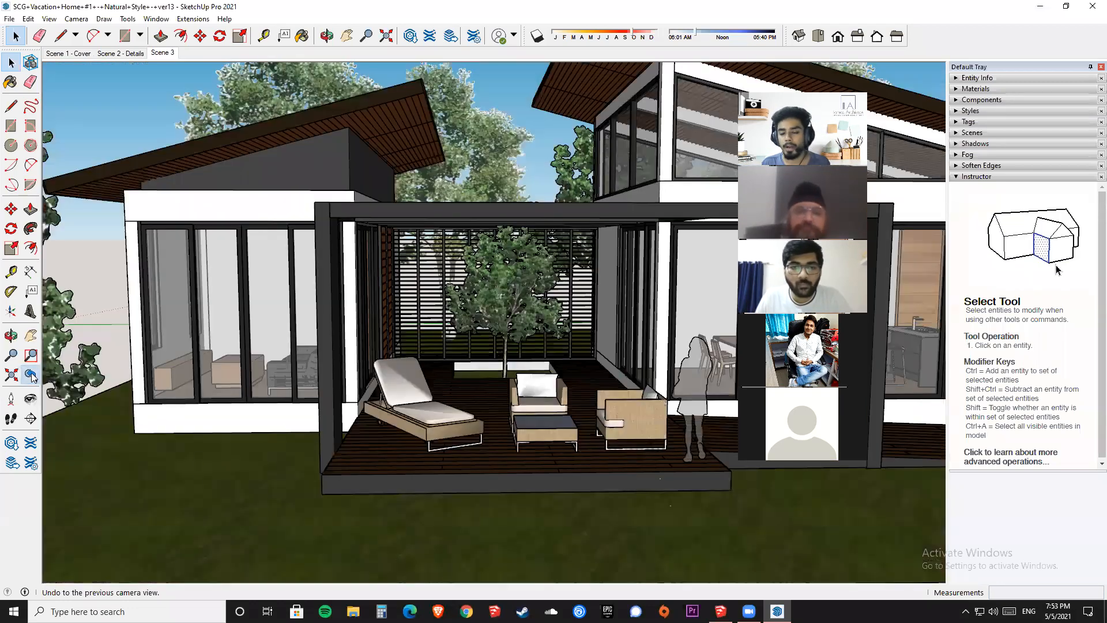
pyautogui.click(30, 376)
pyautogui.click(30, 376)
pyautogui.click(30, 376)
pyautogui.click(30, 376)
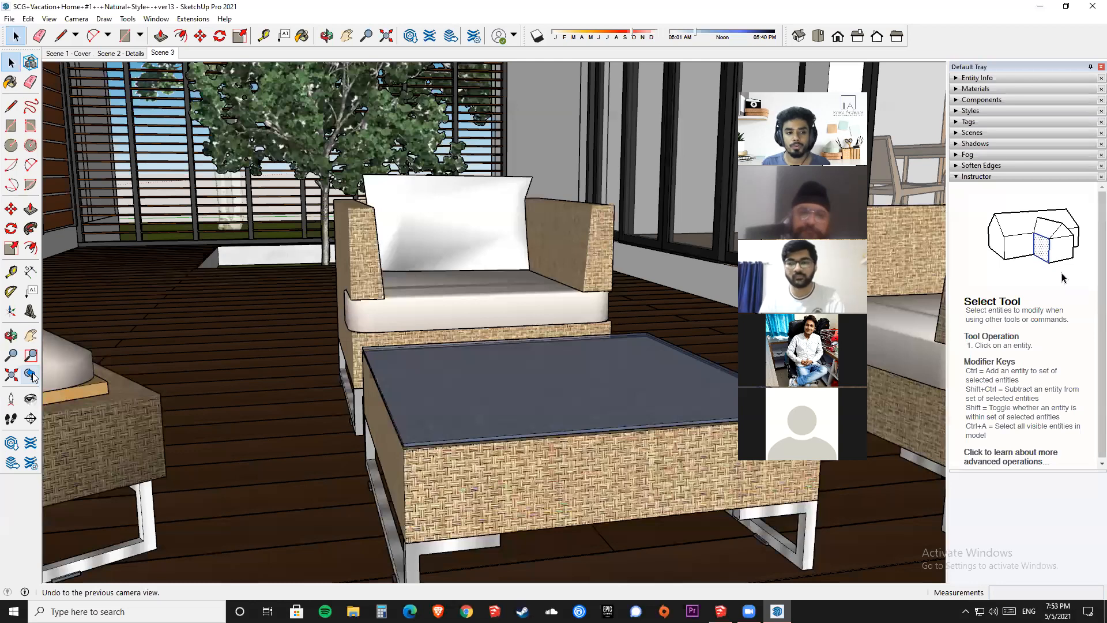
pyautogui.click(31, 374)
pyautogui.click(31, 374)
pyautogui.click(30, 375)
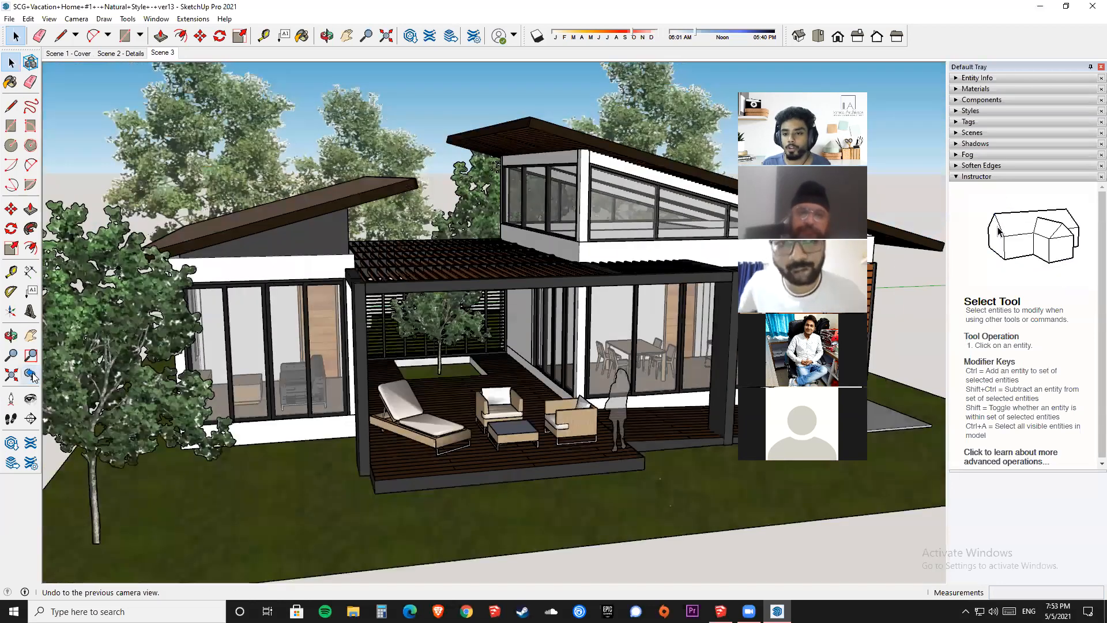
pyautogui.click(30, 375)
pyautogui.click(30, 375)
pyautogui.click(31, 375)
pyautogui.click(31, 374)
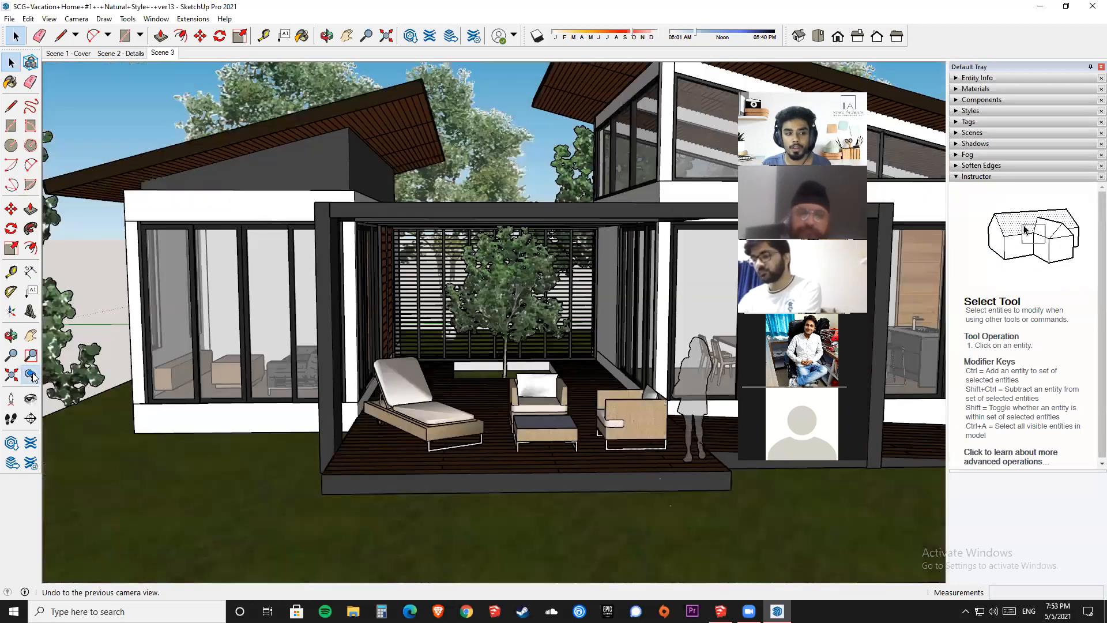
pyautogui.click(33, 377)
# Scale the ground outward so the lawn extends well beyond the front of the house.
pyautogui.moveTo(242, 311); pyautogui.dragTo(392, 369, button='middle')
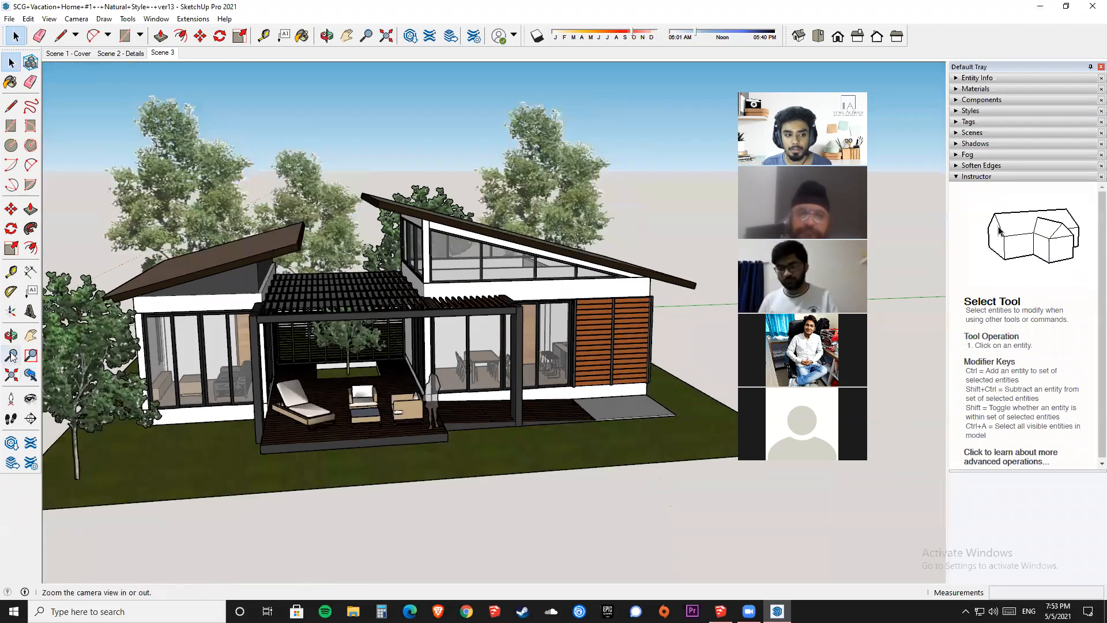
pyautogui.moveTo(154, 320); pyautogui.dragTo(369, 363, button='middle')
pyautogui.scroll(-2, 427, 334)
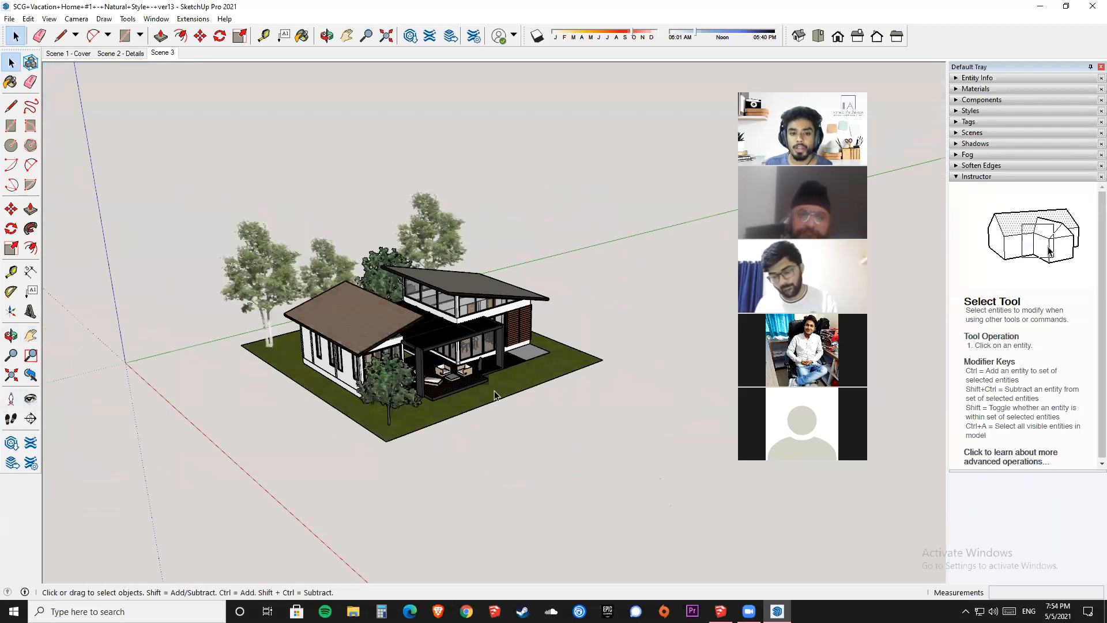
pyautogui.scroll(-2, 507, 397)
pyautogui.press('s')
pyautogui.moveTo(508, 396); pyautogui.dragTo(690, 487)
pyautogui.press('space')
pyautogui.moveTo(462, 406); pyautogui.dragTo(407, 387, button='middle')
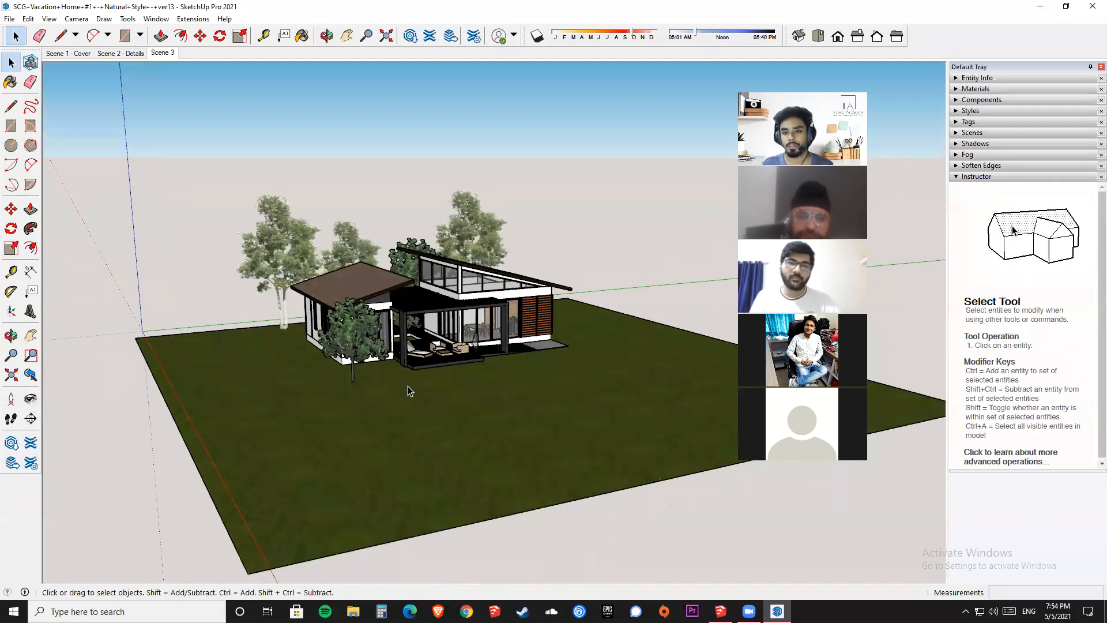
# Use Position Camera to view the house at 1.68 m eye height from the front lawn, and return to an overview.
pyautogui.click(12, 399)
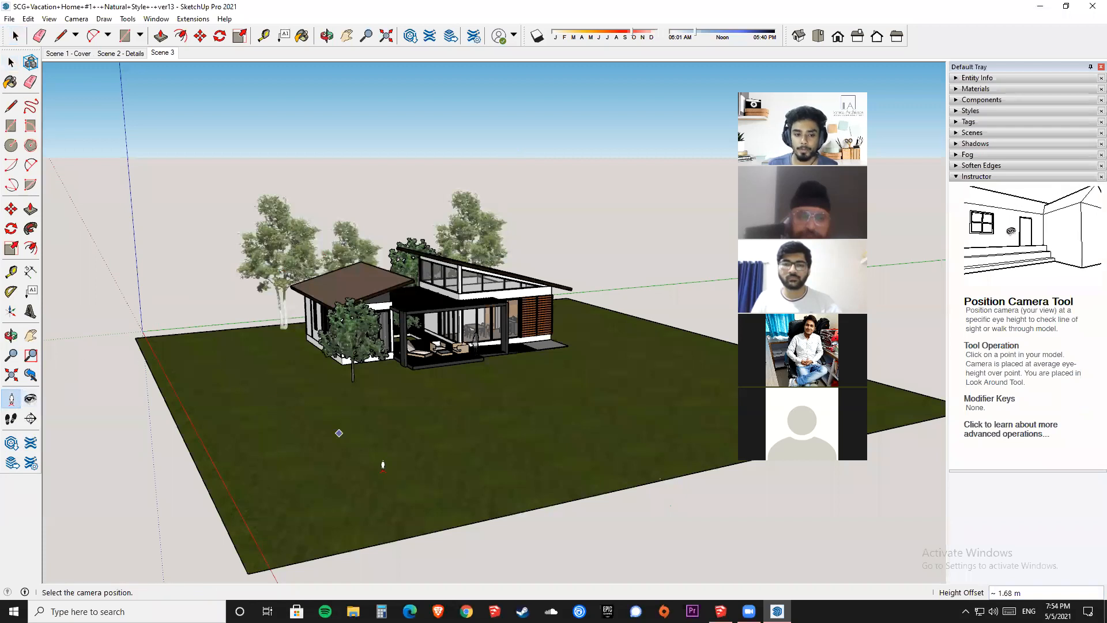
pyautogui.click(425, 473)
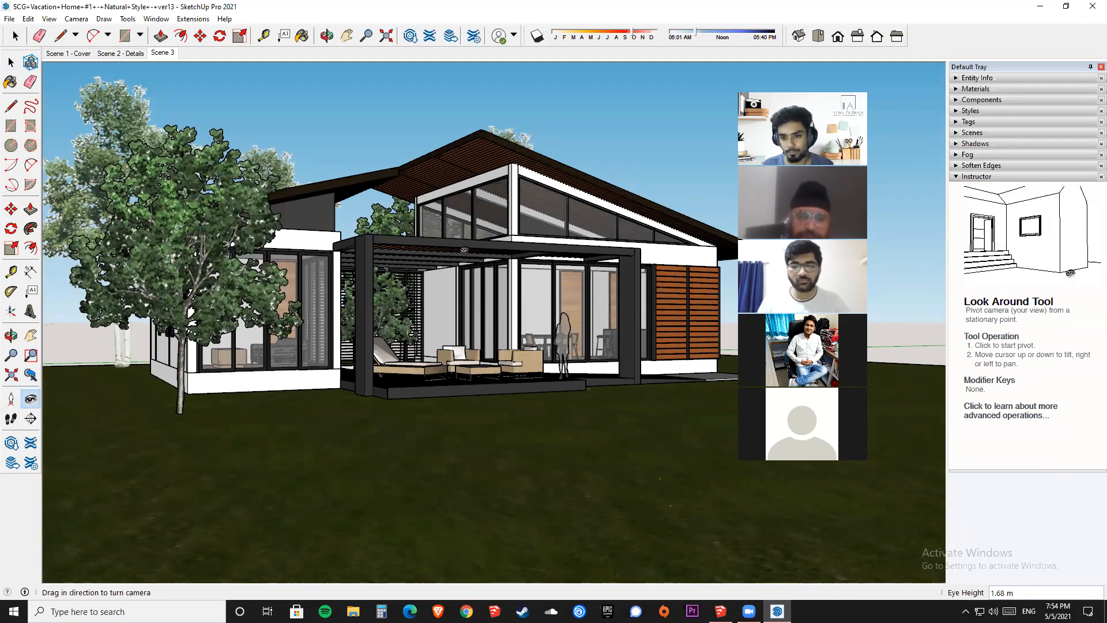
pyautogui.scroll(-4, 465, 242)
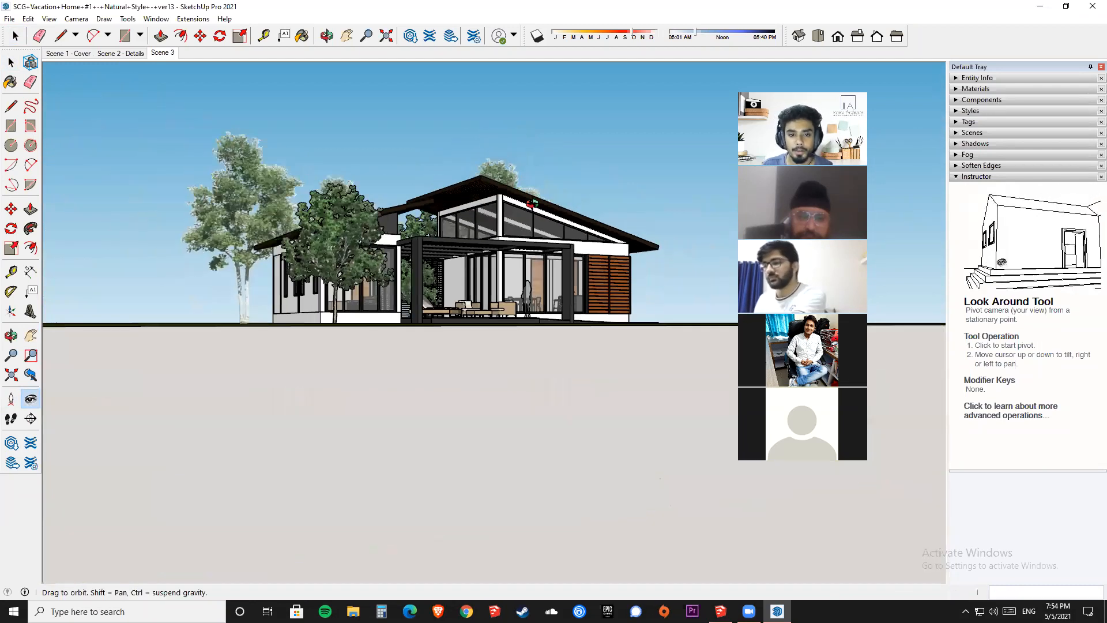
pyautogui.moveTo(466, 242); pyautogui.dragTo(501, 326, button='middle')
pyautogui.scroll(-2, 501, 326)
# Position the camera at another point on the lawn at 1.68 m eye height, and return to a raised overview.
pyautogui.click(11, 399)
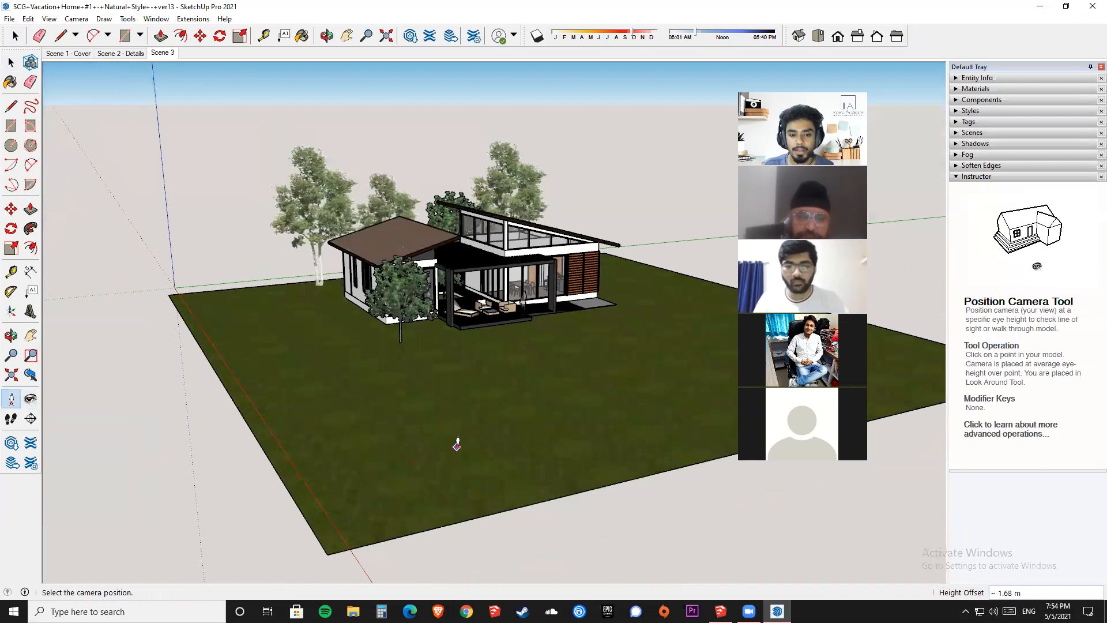
pyautogui.click(457, 444)
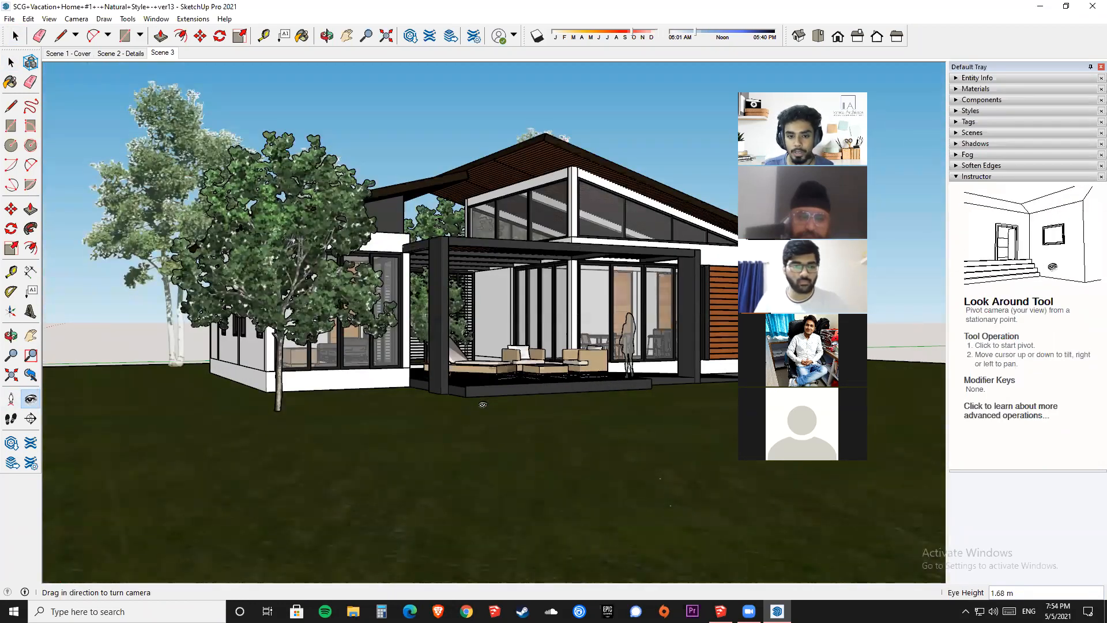
pyautogui.scroll(-3, 398, 328)
pyautogui.moveTo(398, 326); pyautogui.dragTo(472, 357, button='middle')
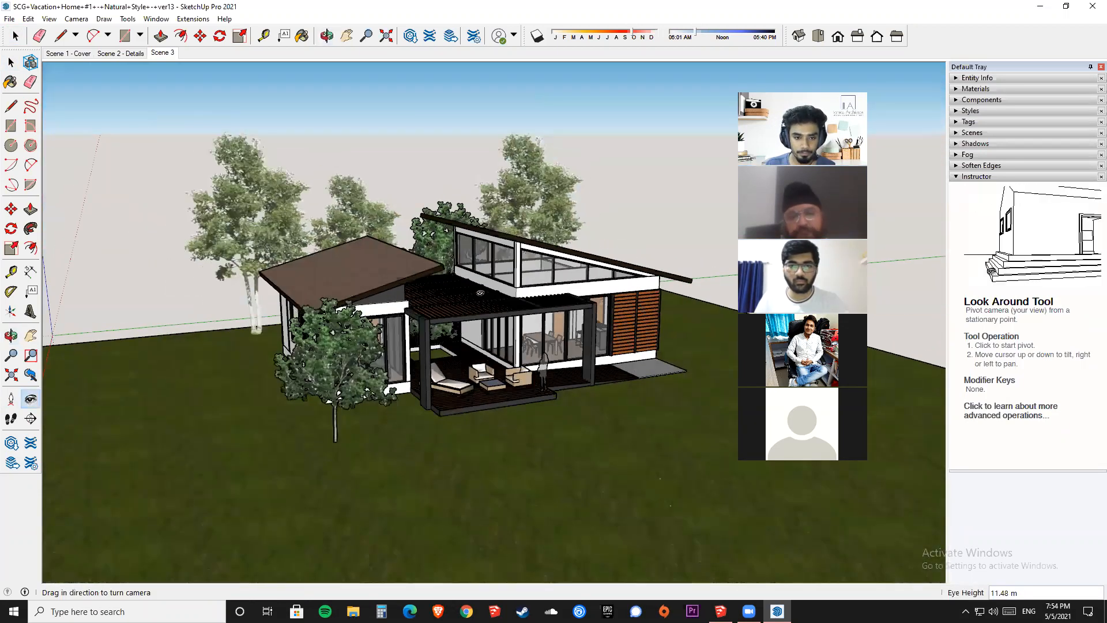
pyautogui.scroll(-3, 507, 311)
pyautogui.scroll(-2, 581, 301)
pyautogui.moveTo(581, 301); pyautogui.dragTo(502, 283, button='middle')
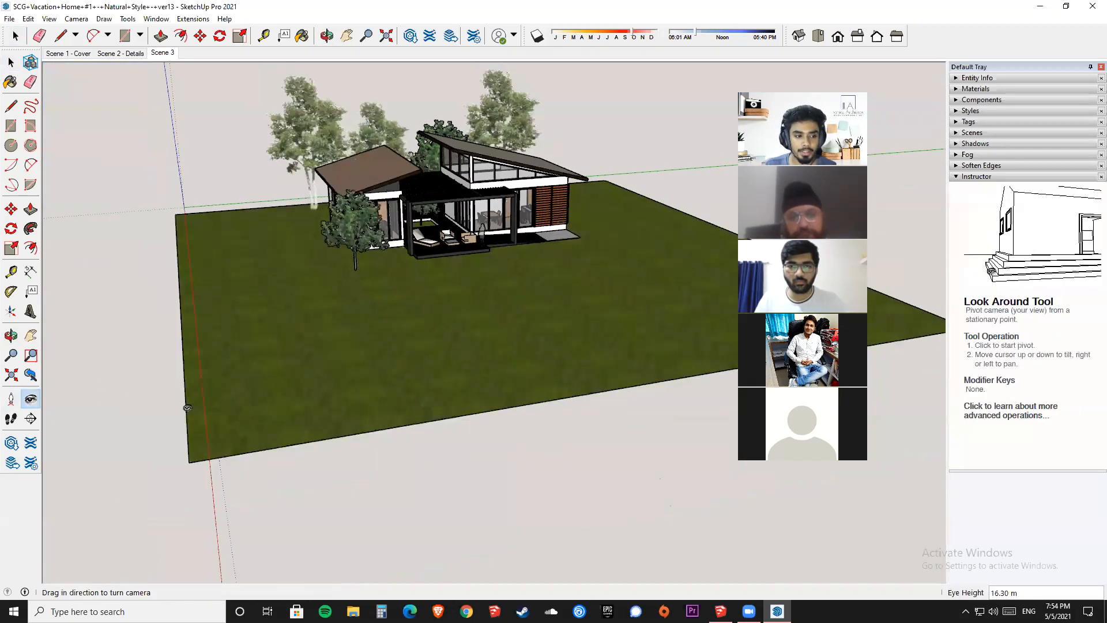
# Position the camera at ground level aimed at the house, look around, and return to an overview with the Select tool.
pyautogui.click(13, 404)
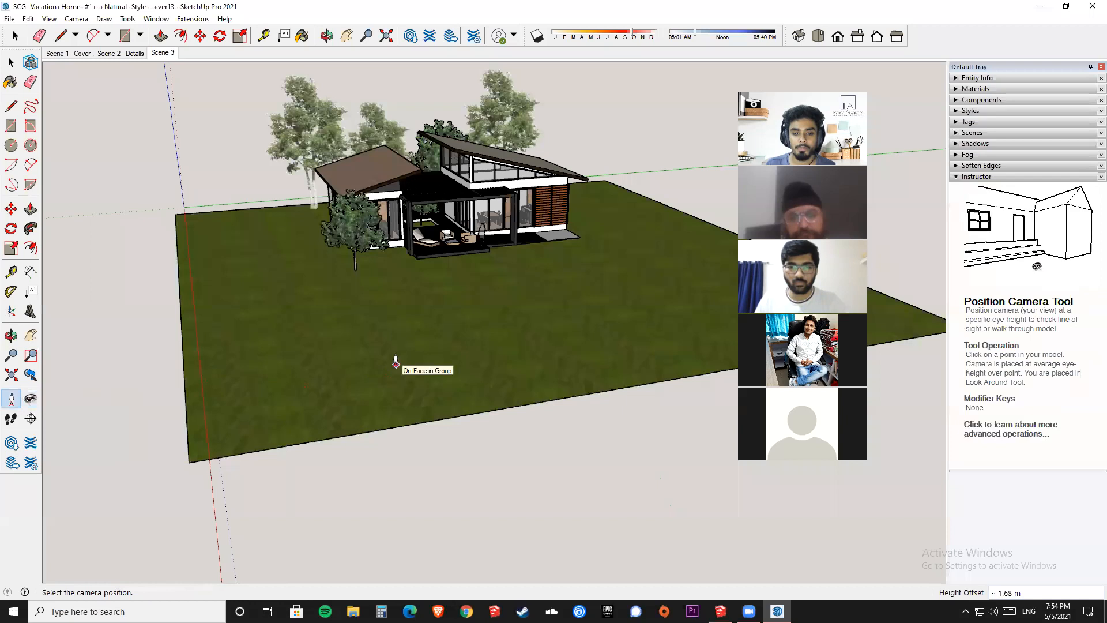
pyautogui.moveTo(394, 363); pyautogui.dragTo(401, 301)
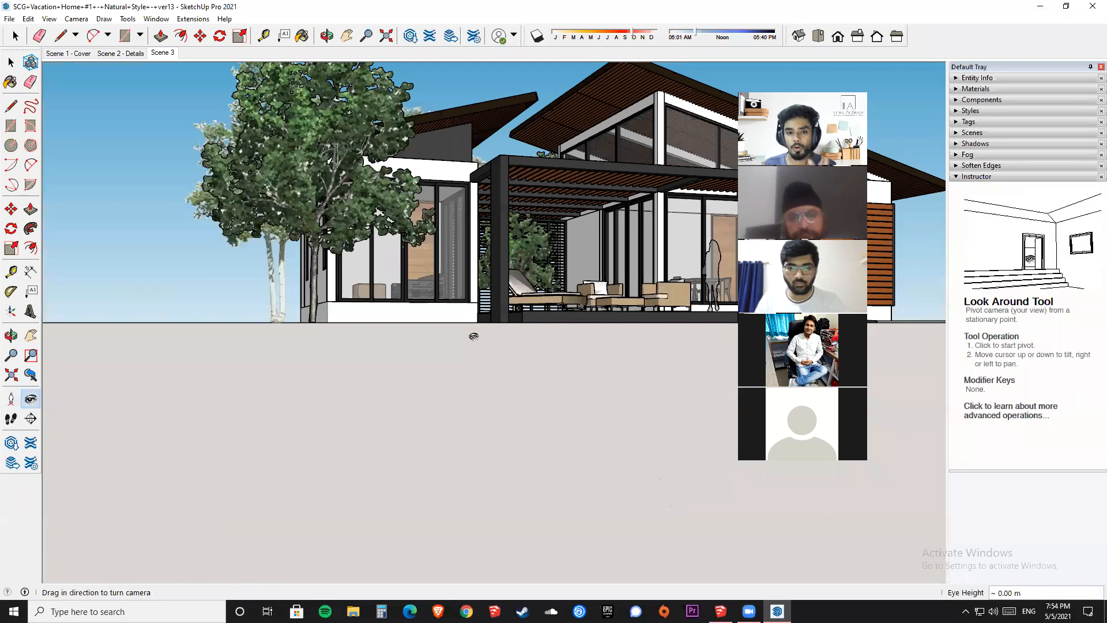
pyautogui.moveTo(525, 298); pyautogui.dragTo(363, 450, button='middle')
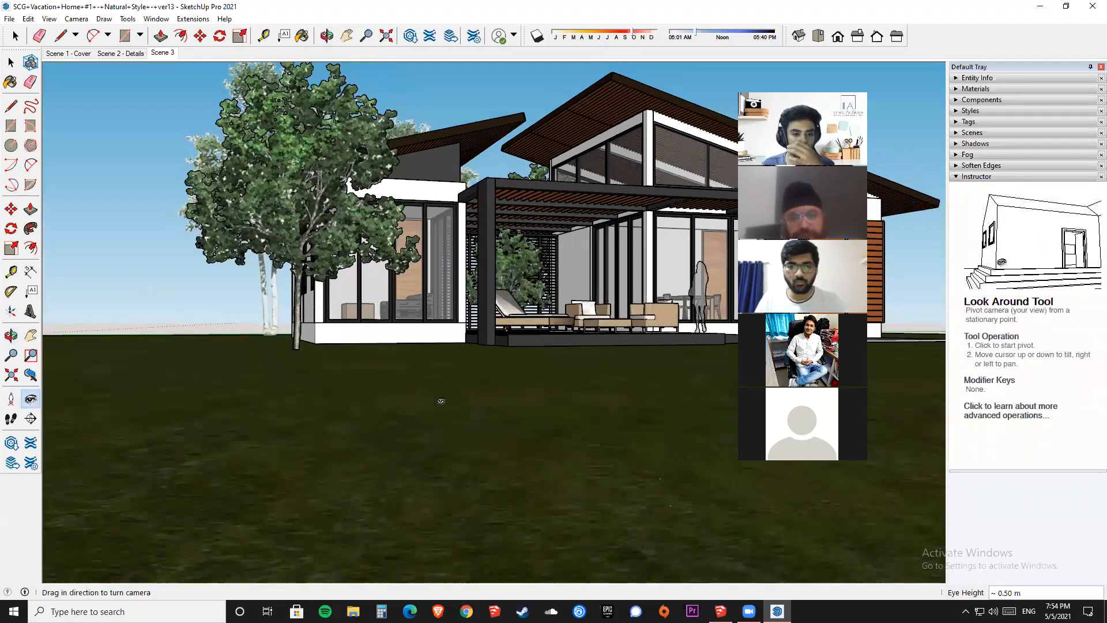
pyautogui.scroll(-5, 419, 348)
pyautogui.moveTo(419, 348); pyautogui.dragTo(480, 381, button='middle')
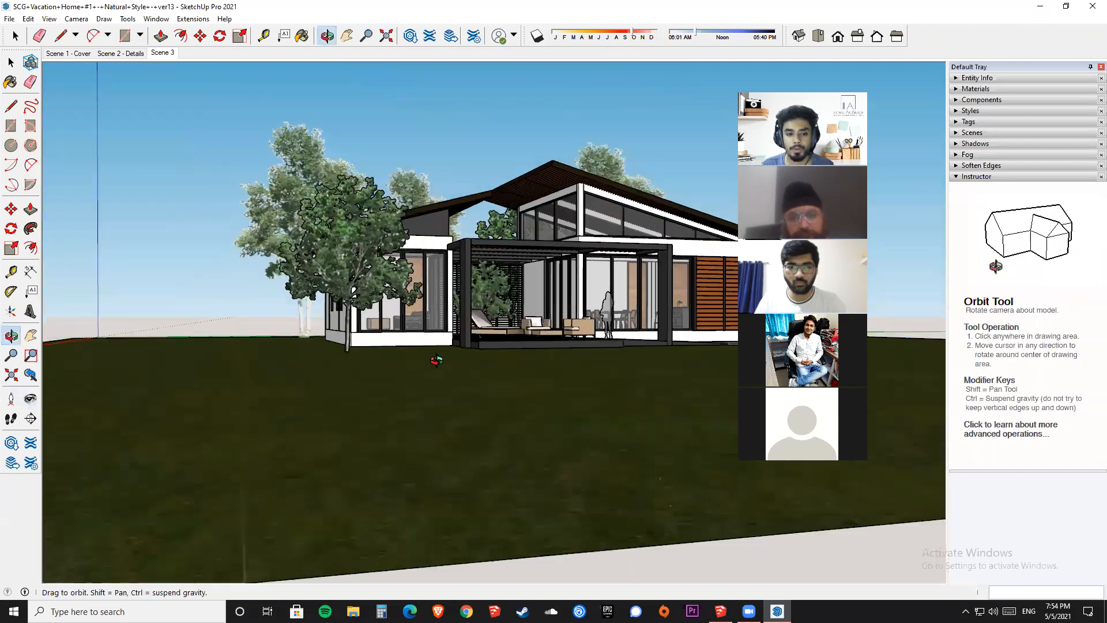
pyautogui.scroll(-8, 480, 381)
pyautogui.press('space')
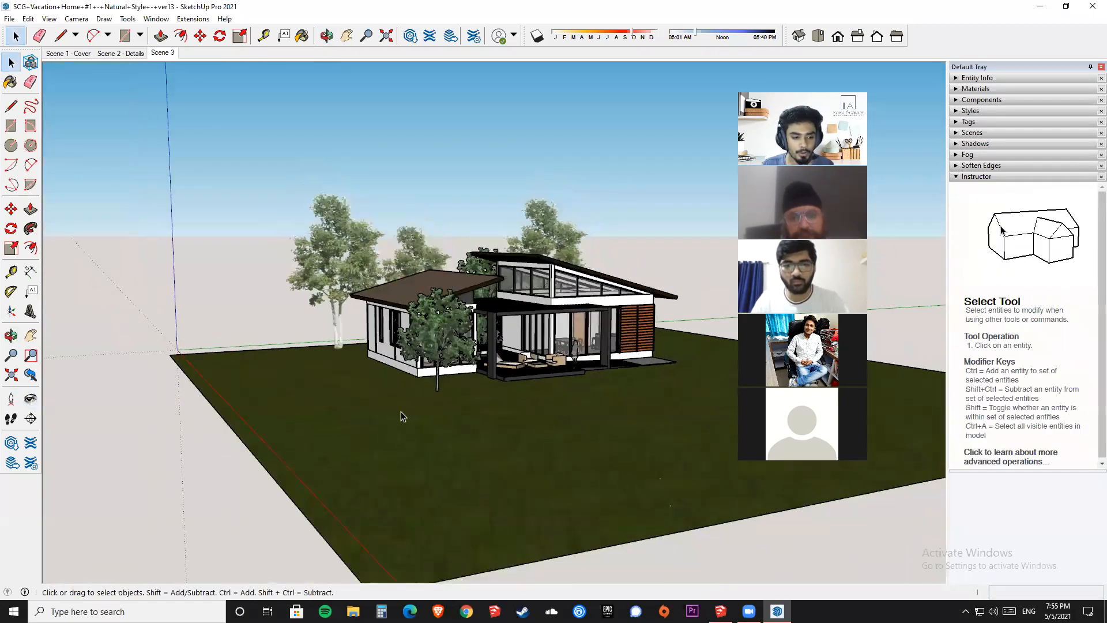
# Position the camera at ground level on the front lawn aimed at the house, and return to a raised overview.
pyautogui.click(11, 399)
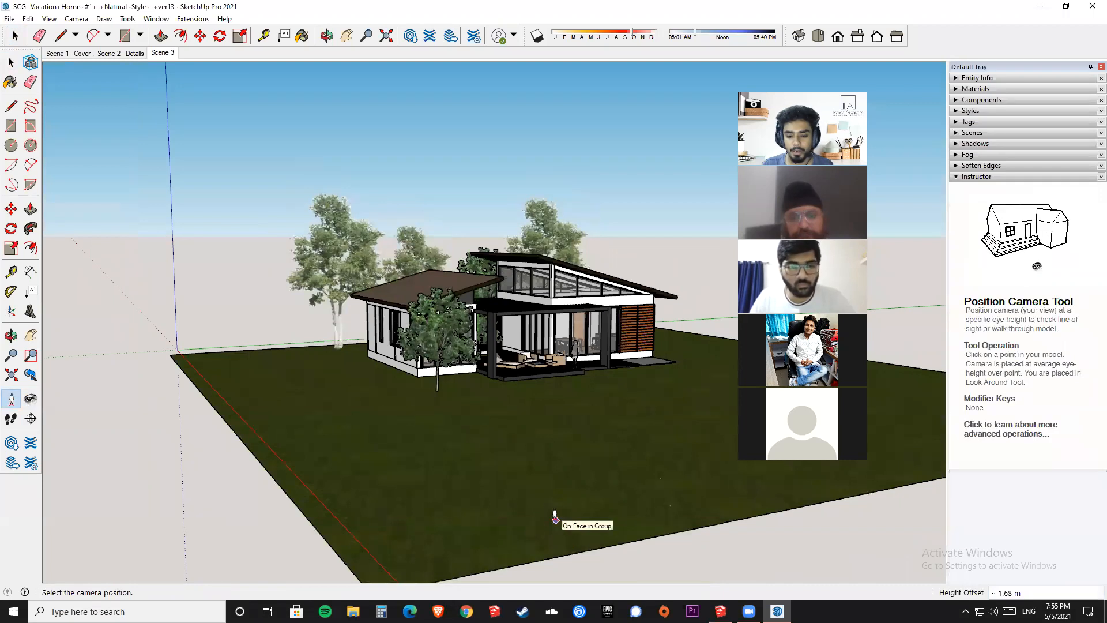
pyautogui.moveTo(541, 511); pyautogui.dragTo(559, 406)
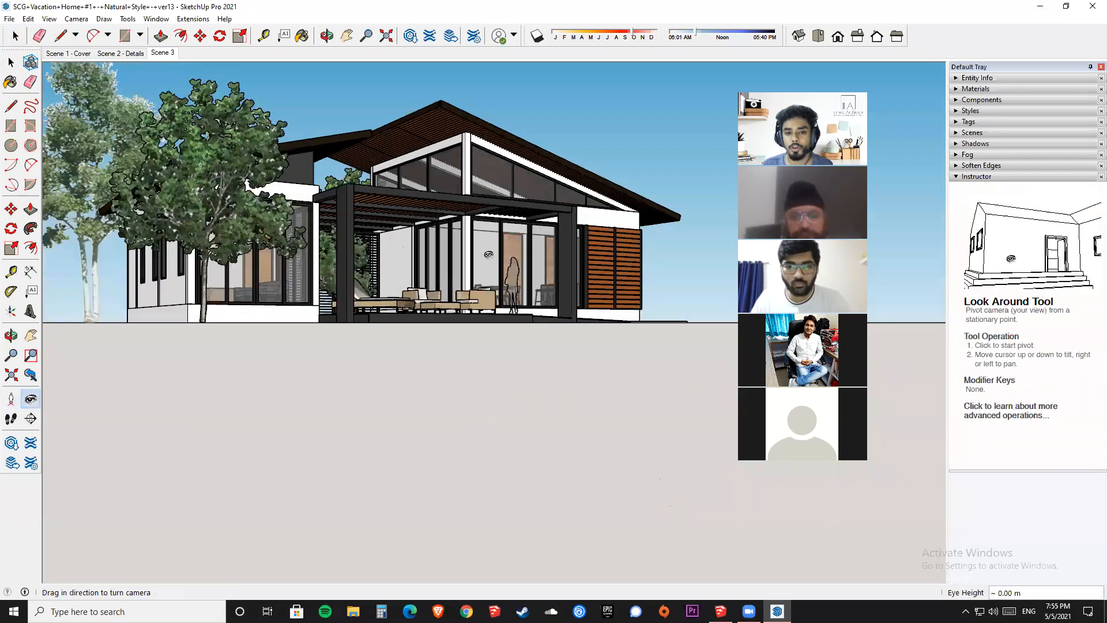
pyautogui.moveTo(513, 249)
pyautogui.mouseDown(button='middle')
pyautogui.moveTo(518, 398)
pyautogui.moveTo(551, 403)
pyautogui.moveTo(260, 369)
pyautogui.moveTo(274, 371)
pyautogui.mouseUp(button='middle')
pyautogui.scroll(-3, 517, 398)
pyautogui.scroll(-3, 276, 372)
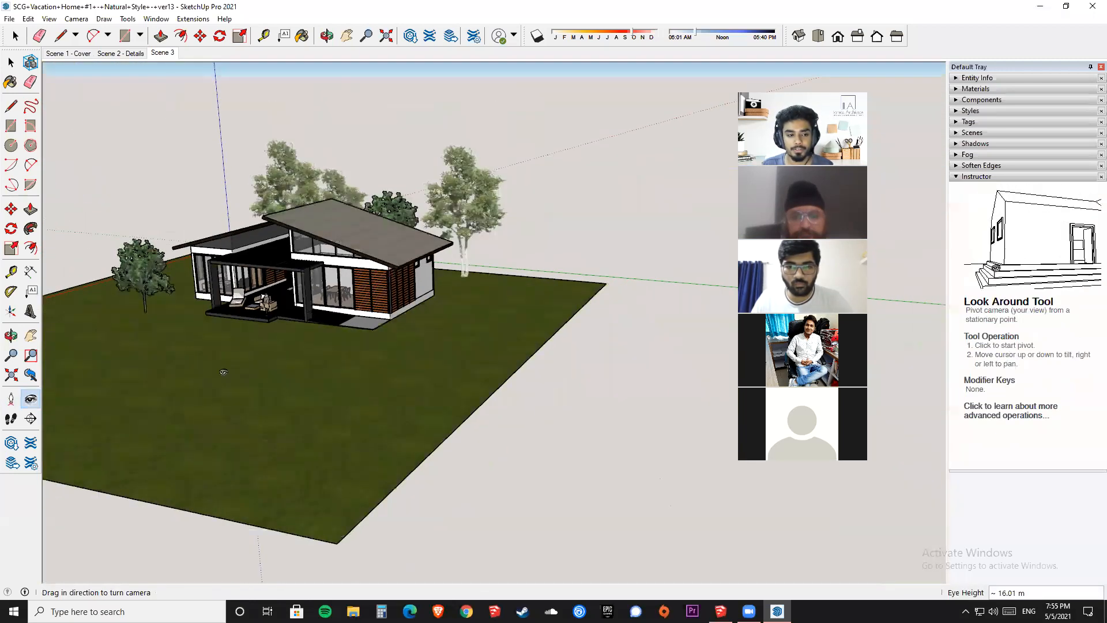
# Position the camera on the lawn facing the terrace with an eye height of 0, and back out to an overview.
pyautogui.click(11, 399)
pyautogui.moveTo(361, 480); pyautogui.dragTo(281, 346)
pyautogui.write('0')
pyautogui.press('Return')
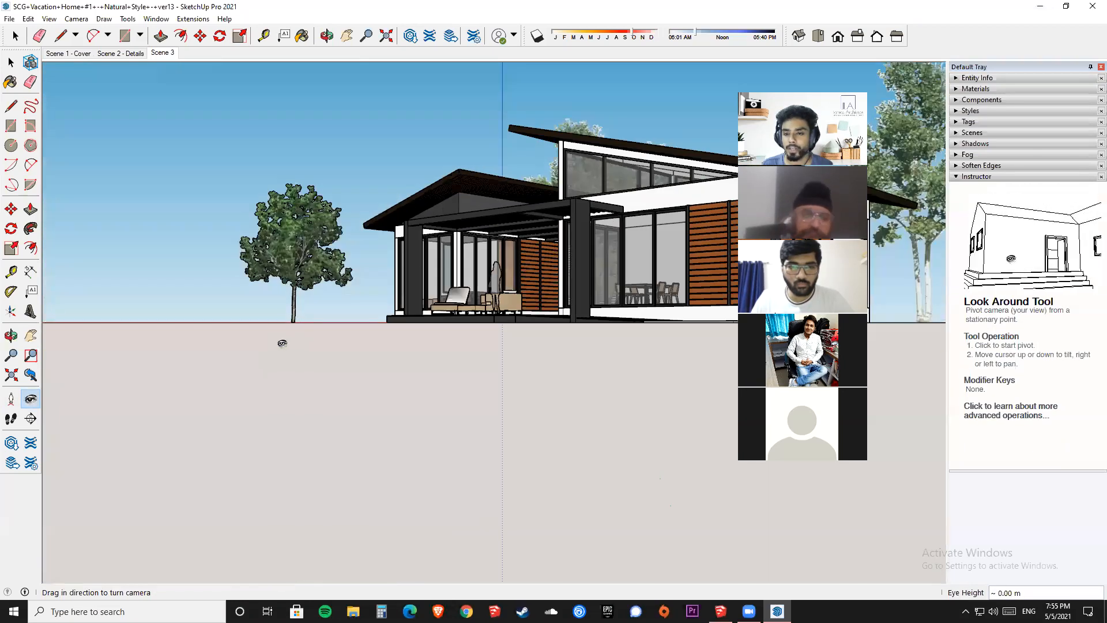
pyautogui.scroll(-5, 335, 343)
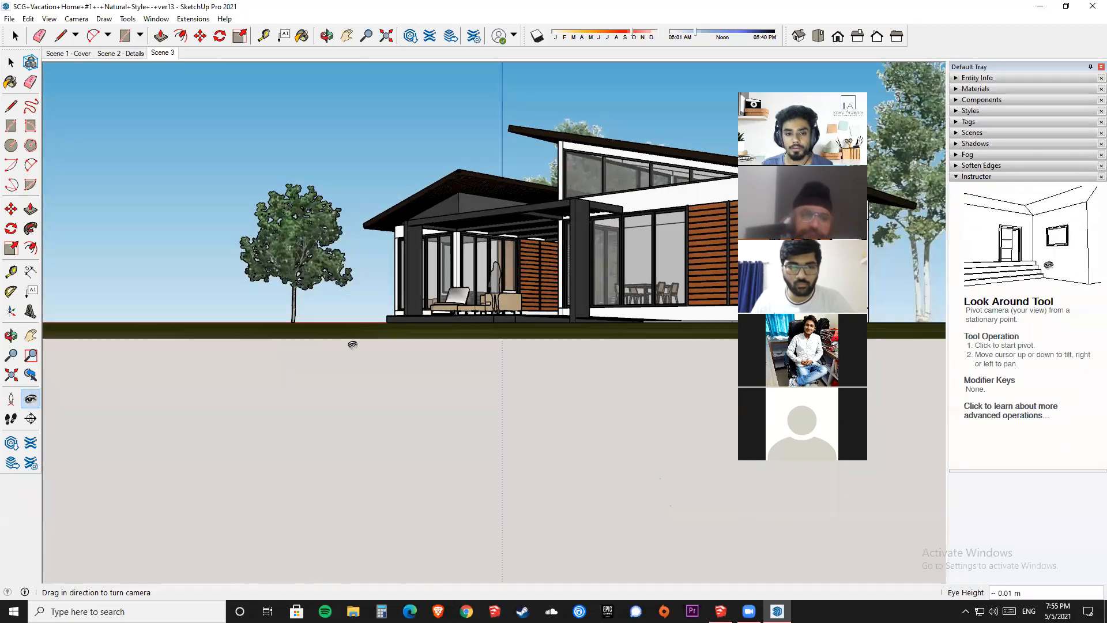
pyautogui.moveTo(470, 341); pyautogui.dragTo(481, 349, button='middle')
pyautogui.scroll(-2, 481, 349)
# Position the camera near the front corner of the lawn and look around past the edge of the ground.
pyautogui.click(10, 398)
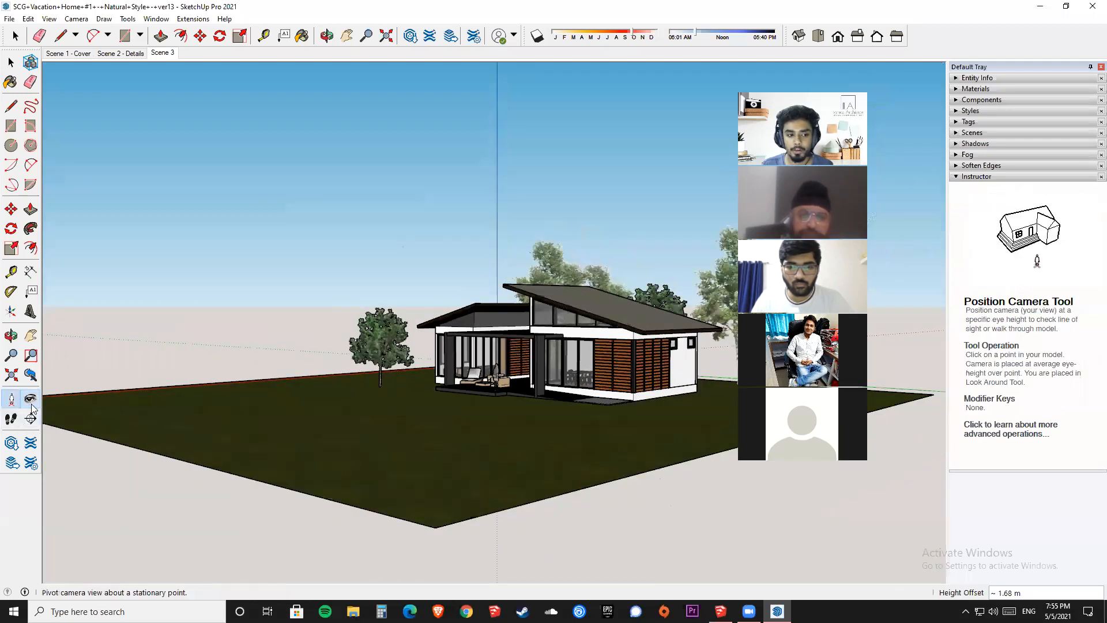
pyautogui.click(469, 481)
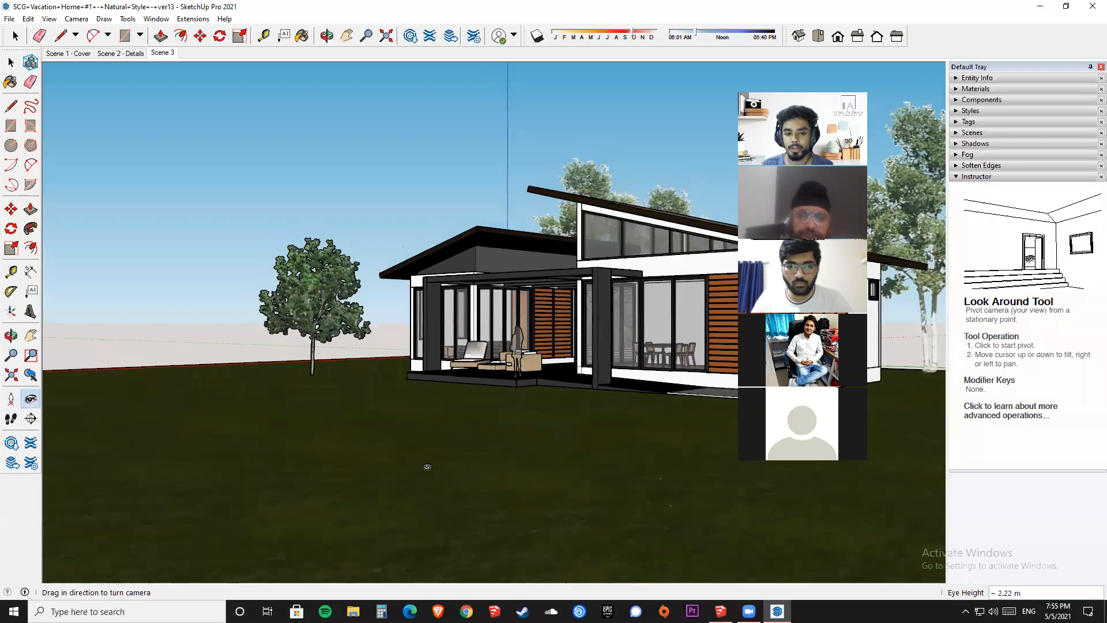
pyautogui.moveTo(431, 472); pyautogui.dragTo(934, 406)
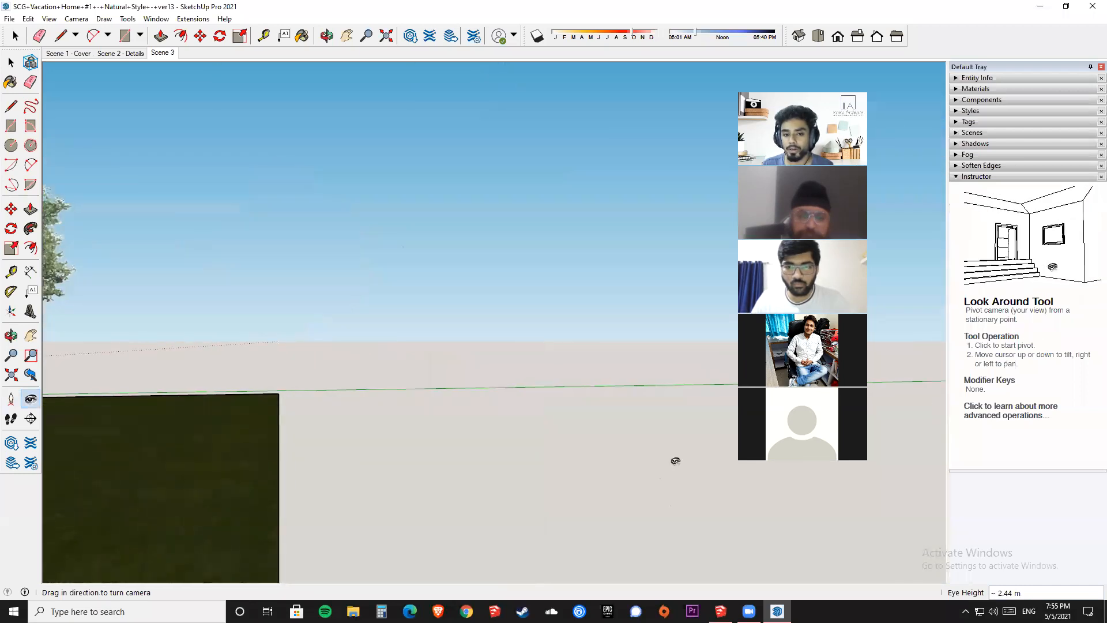
pyautogui.scroll(-5, 666, 452)
pyautogui.keyDown('shift'); pyautogui.moveTo(662, 449); pyautogui.dragTo(585, 463, button='middle'); pyautogui.keyUp('shift')
# Position the camera on the lawn at 1.68 m eye height and look around until the house is in view.
pyautogui.click(11, 398)
pyautogui.click(523, 529)
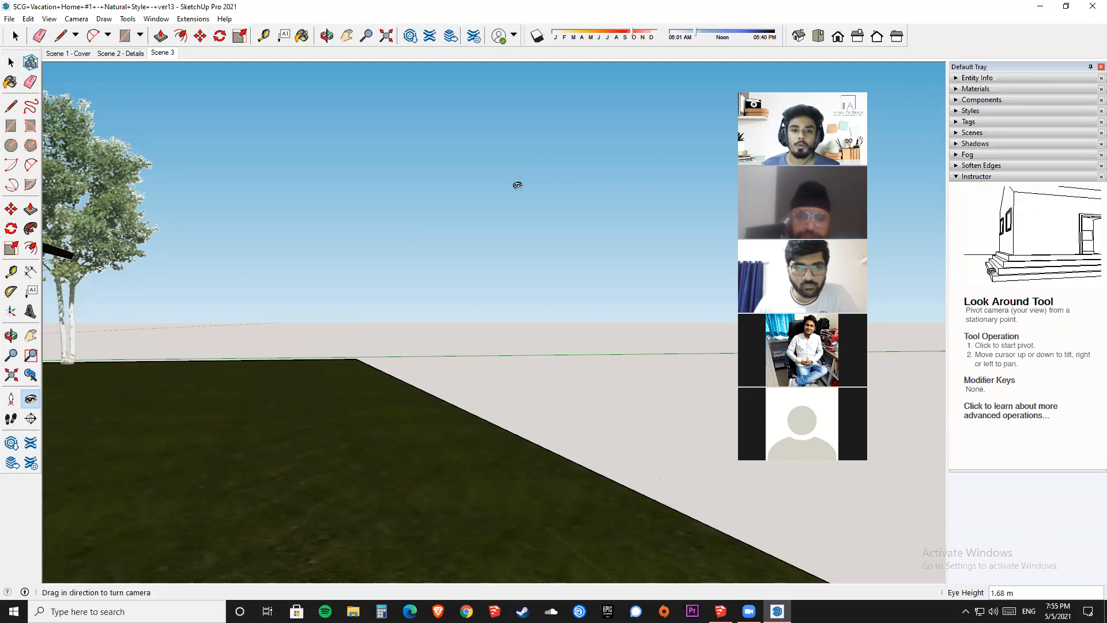
pyautogui.moveTo(640, 224); pyautogui.dragTo(88, 248)
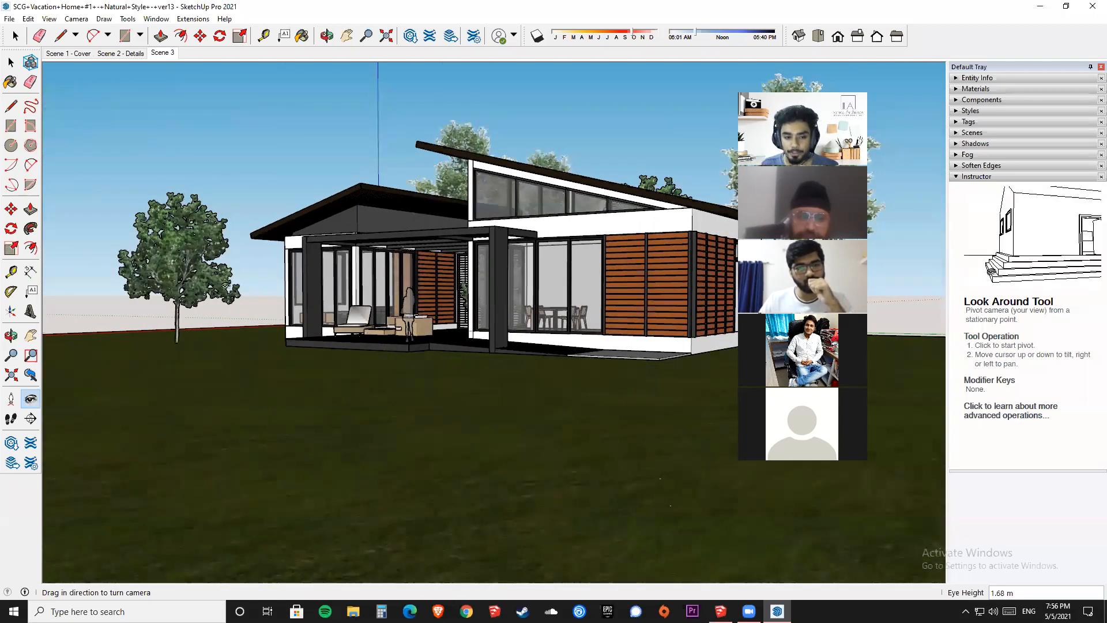
# Move the view up to the terrace seating under the pergola and look around from there.
pyautogui.scroll(8, 259, 292)
pyautogui.moveTo(268, 293); pyautogui.dragTo(417, 310)
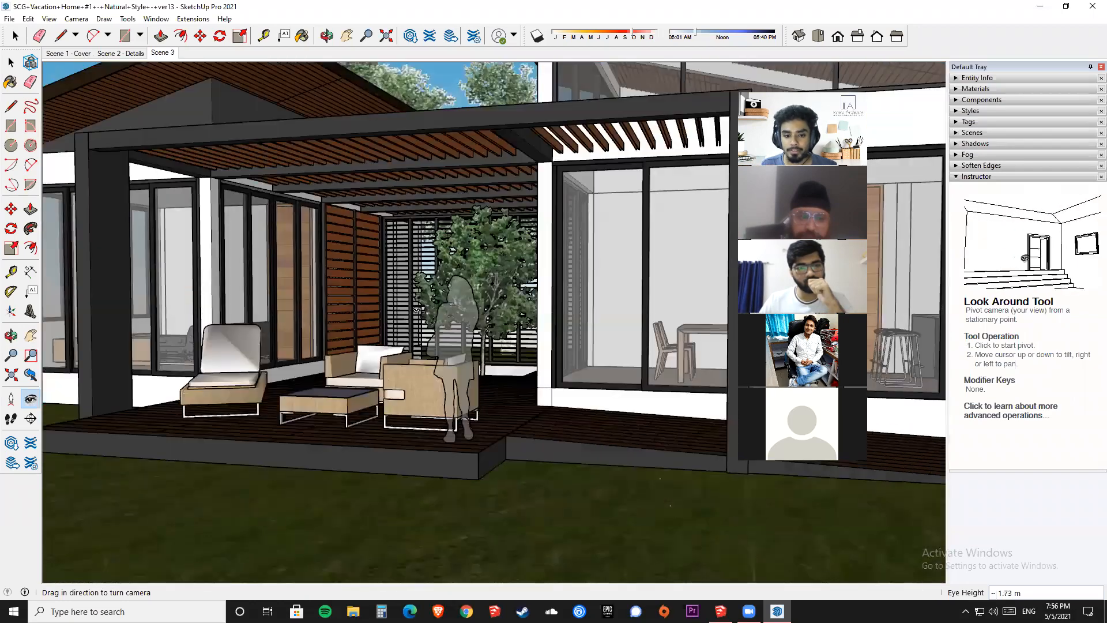
pyautogui.moveTo(413, 309); pyautogui.dragTo(501, 306, button='middle')
pyautogui.scroll(3, 500, 306)
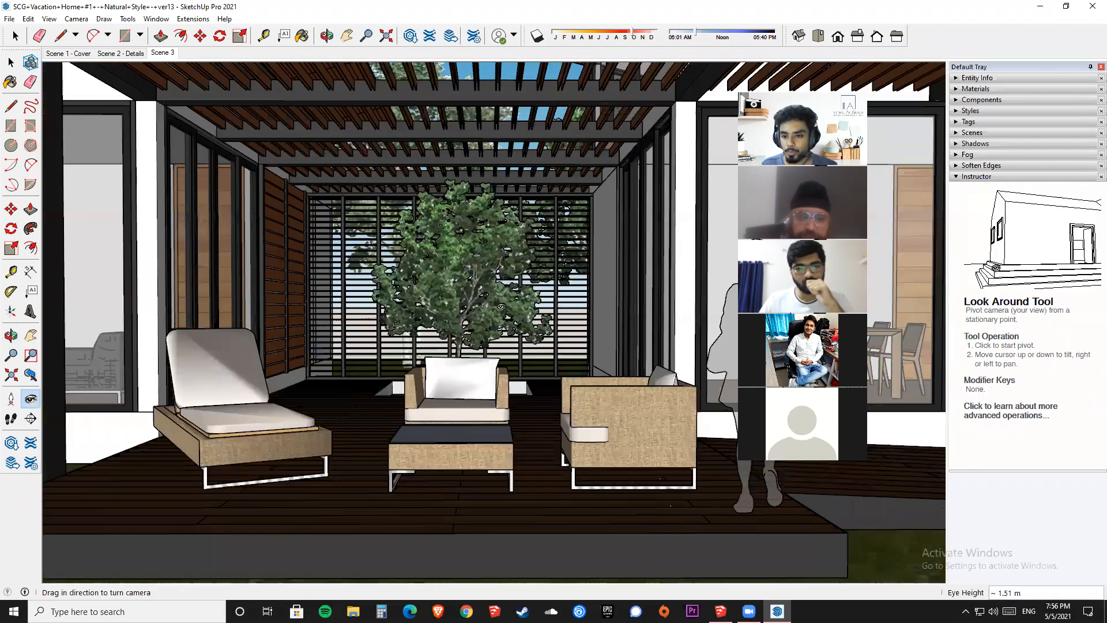
pyautogui.moveTo(643, 315); pyautogui.dragTo(240, 289)
pyautogui.moveTo(579, 291); pyautogui.dragTo(403, 295)
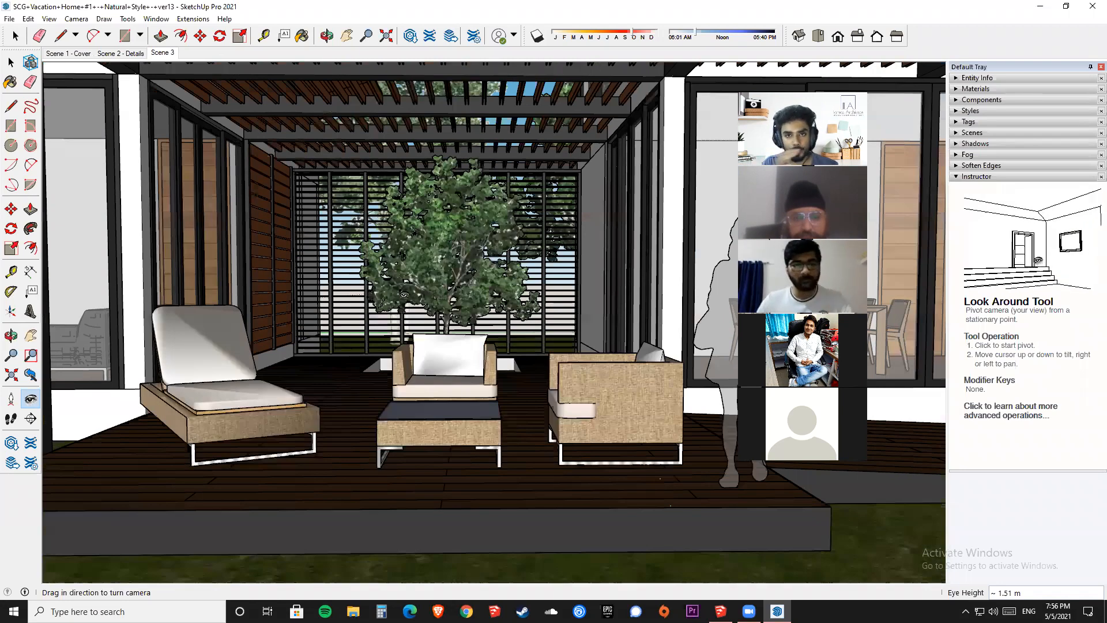
# View the terrace from a raised corner angle and approach the glass wall of the dining area.
pyautogui.scroll(-5, 299, 324)
pyautogui.moveTo(398, 365)
pyautogui.mouseDown(button='middle')
pyautogui.moveTo(504, 382)
pyautogui.moveTo(254, 395)
pyautogui.mouseUp(button='middle')
pyautogui.scroll(-2, 260, 395)
pyautogui.scroll(4, 489, 380)
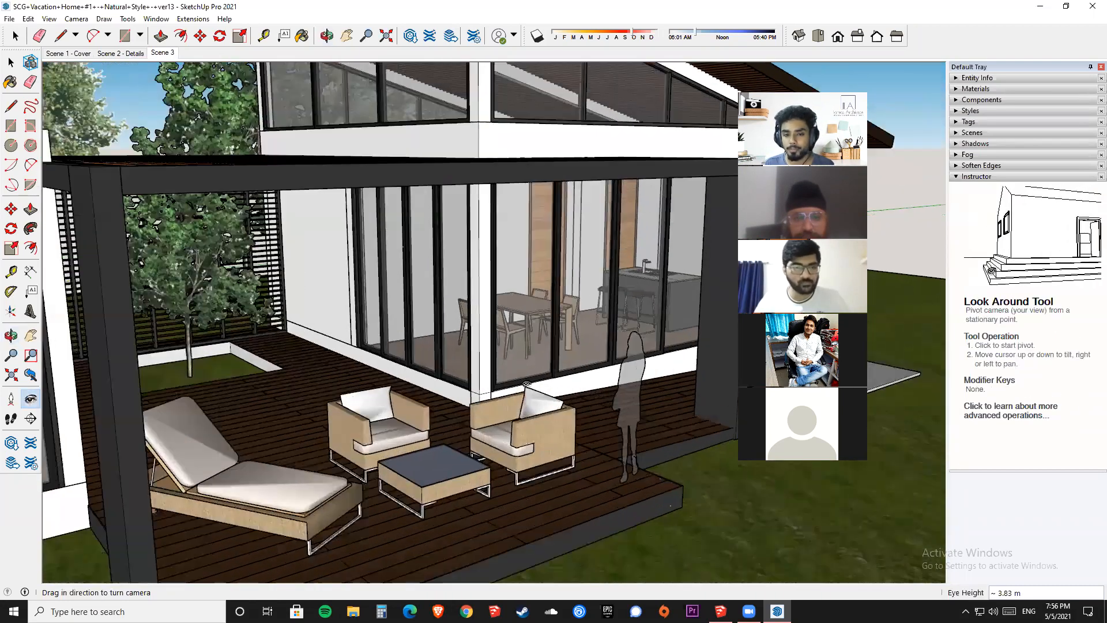
pyautogui.scroll(-3, 497, 366)
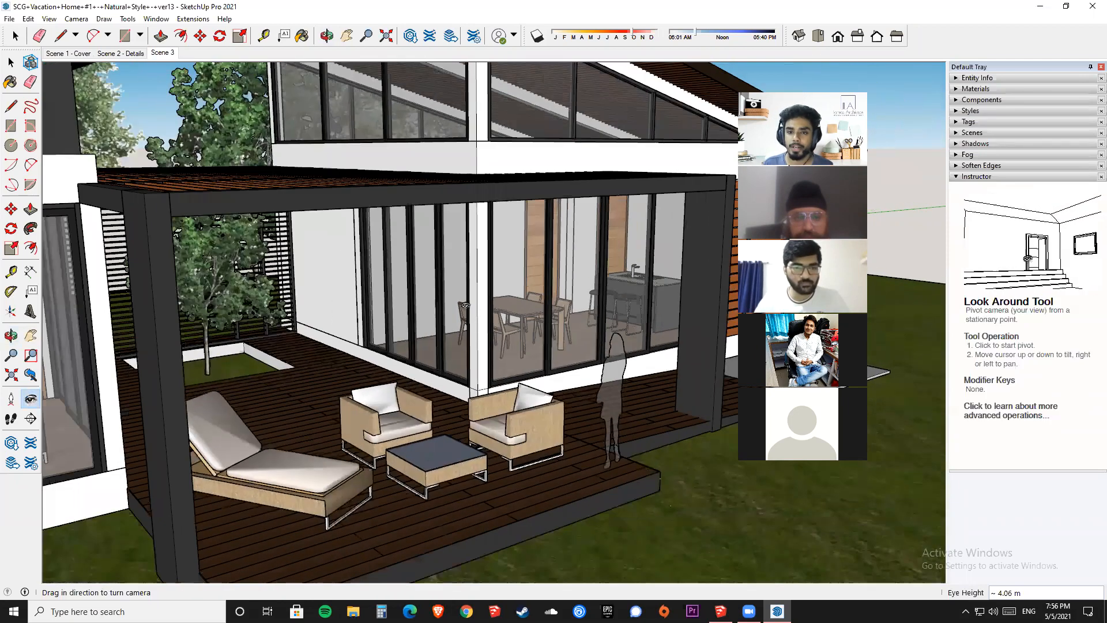
pyautogui.scroll(4, 591, 233)
pyautogui.moveTo(460, 305); pyautogui.dragTo(536, 297, button='middle')
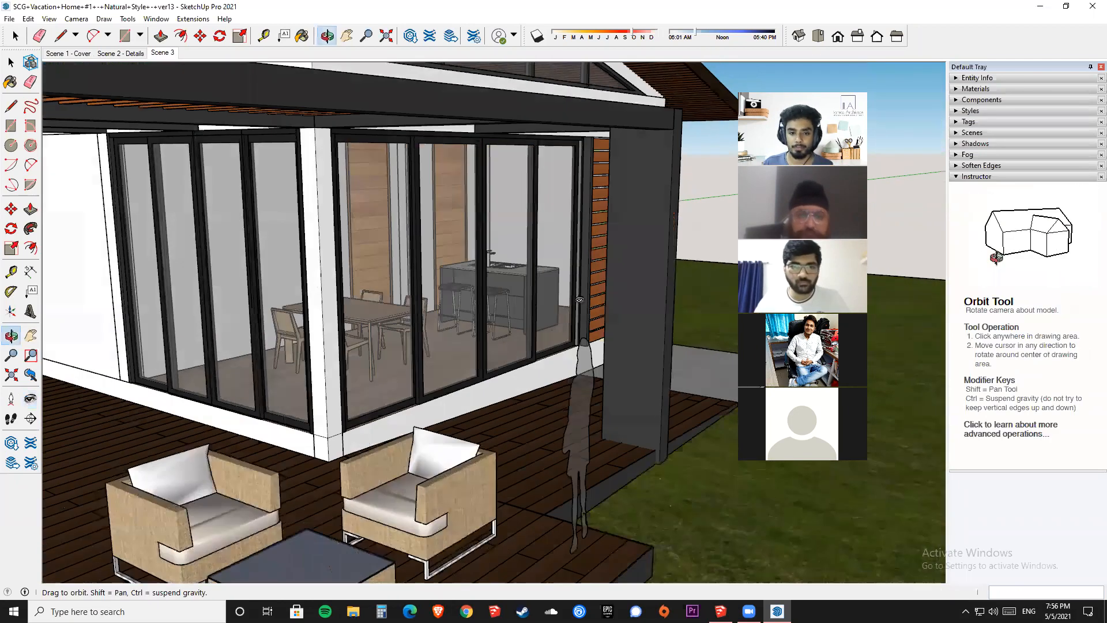
pyautogui.scroll(5, 579, 301)
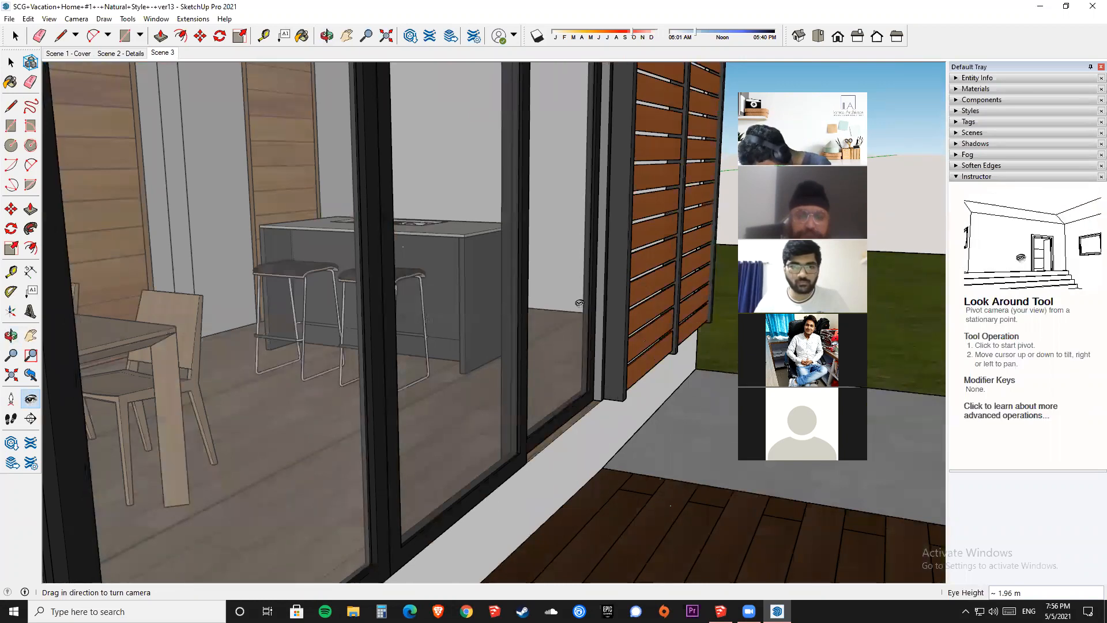
# Move the view inside the house to the kitchen sink, and use Look Around to face the terrace.
pyautogui.scroll(5, 579, 302)
pyautogui.moveTo(580, 303); pyautogui.dragTo(725, 317, button='middle')
pyautogui.moveTo(394, 261); pyautogui.dragTo(379, 226, button='middle')
pyautogui.scroll(3, 590, 341)
pyautogui.middleClick(523, 427)
pyautogui.moveTo(522, 428); pyautogui.dragTo(528, 334)
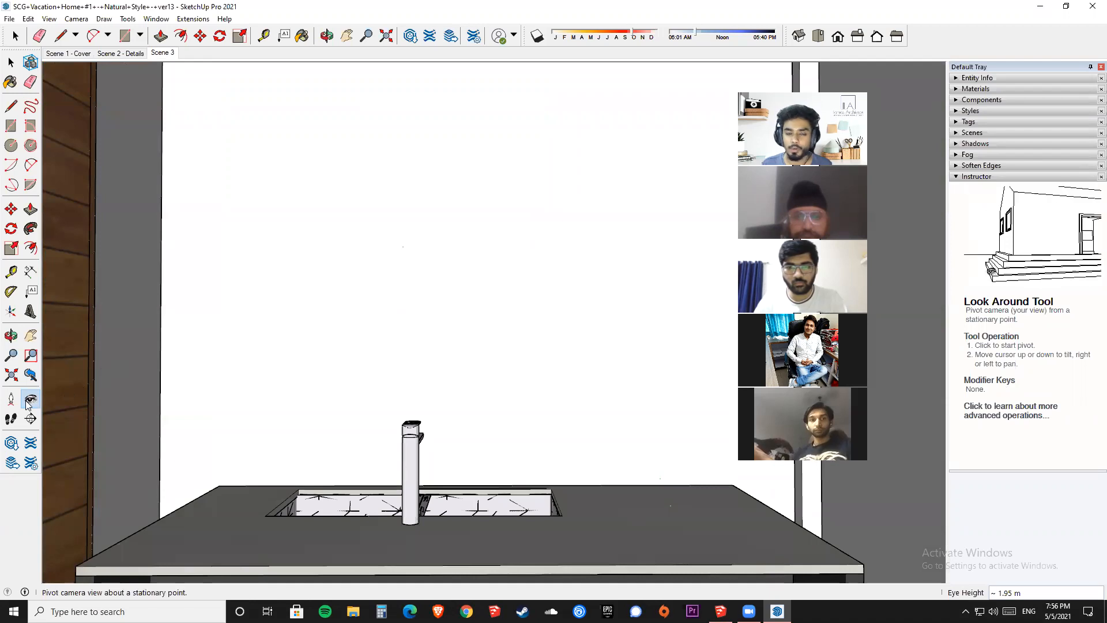
pyautogui.moveTo(619, 314); pyautogui.dragTo(419, 351)
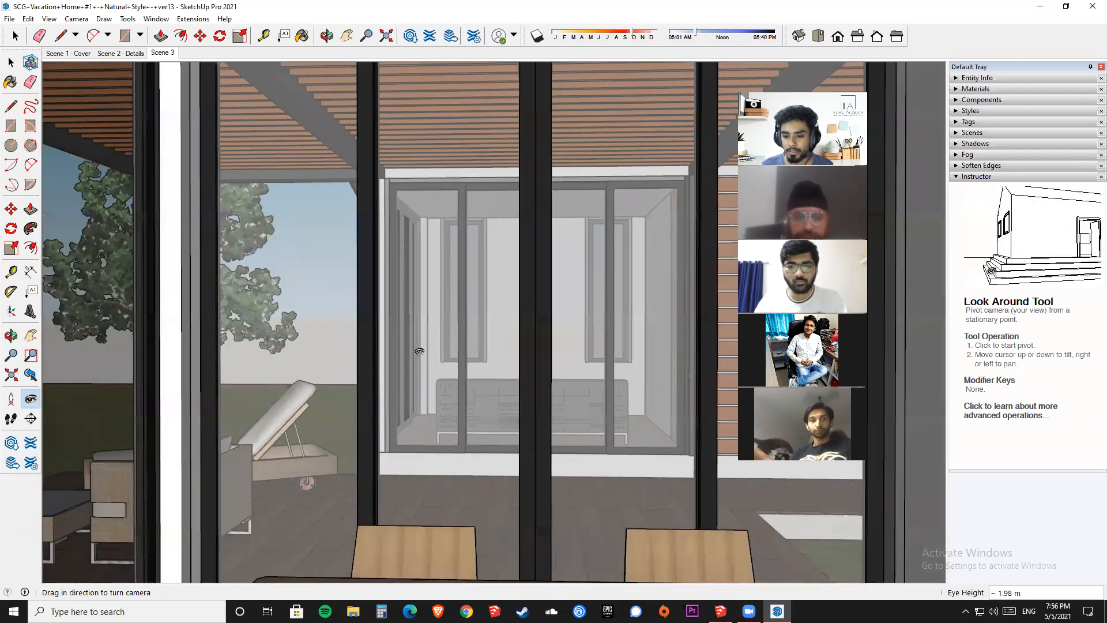
# Use the Orbit tool inside the kitchen to swing the view around and return to the island.
pyautogui.click(11, 336)
pyautogui.moveTo(651, 325); pyautogui.dragTo(450, 341)
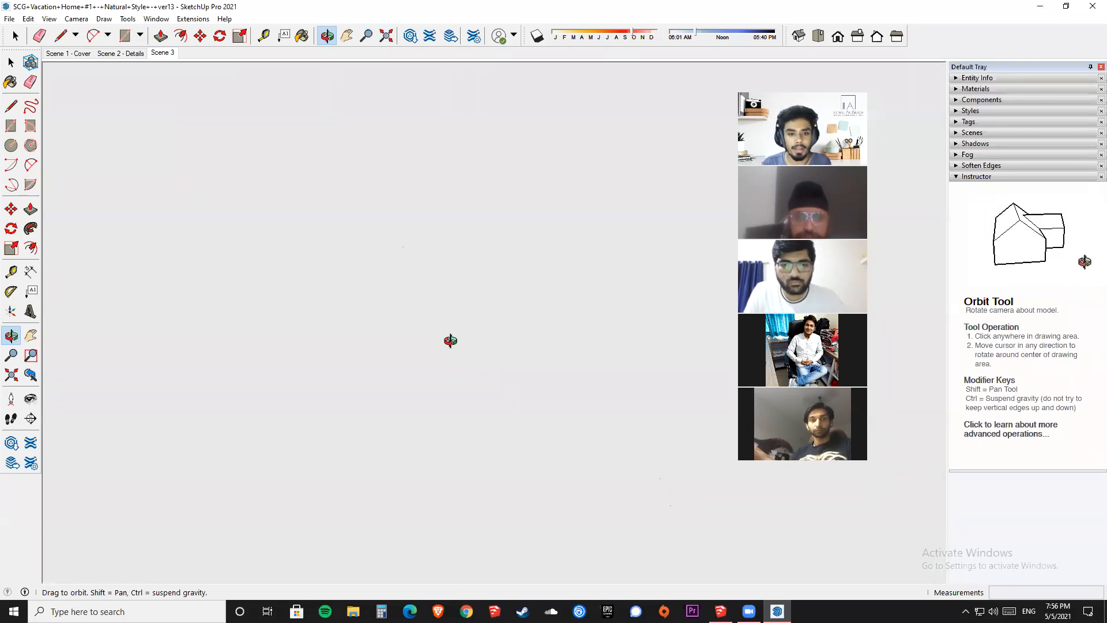
pyautogui.moveTo(353, 322); pyautogui.dragTo(698, 303)
pyautogui.moveTo(346, 410); pyautogui.dragTo(731, 329)
pyautogui.moveTo(253, 331); pyautogui.dragTo(310, 324)
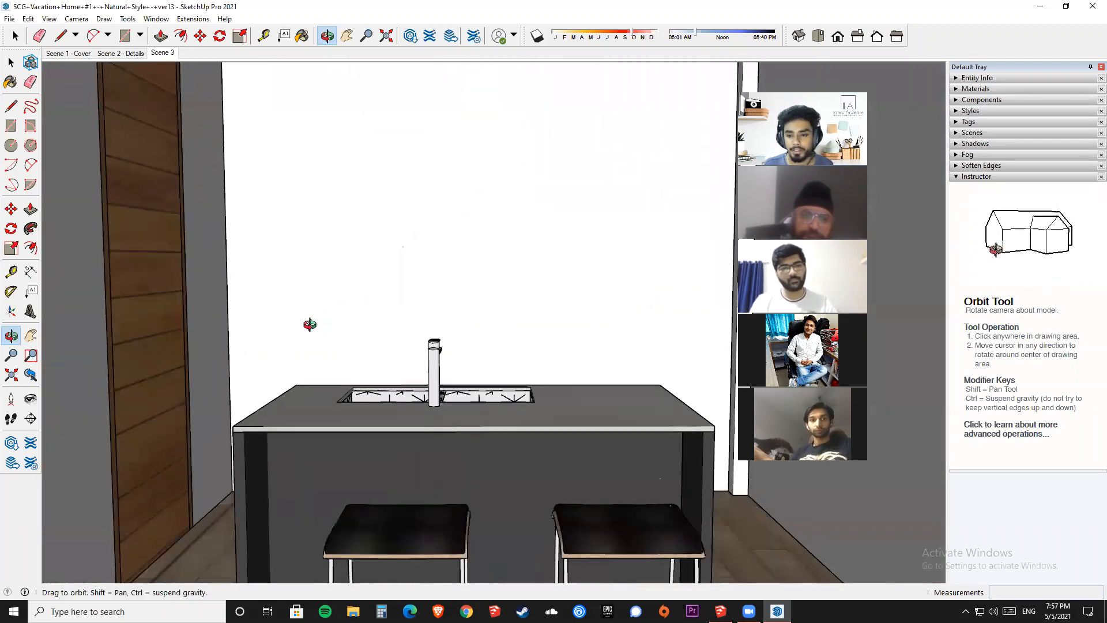
# Use Look Around to turn from the kitchen island towards the dining table and the glass wall.
pyautogui.click(30, 402)
pyautogui.moveTo(542, 267); pyautogui.dragTo(744, 254)
pyautogui.moveTo(190, 248); pyautogui.dragTo(750, 243)
pyautogui.scroll(-5, 499, 240)
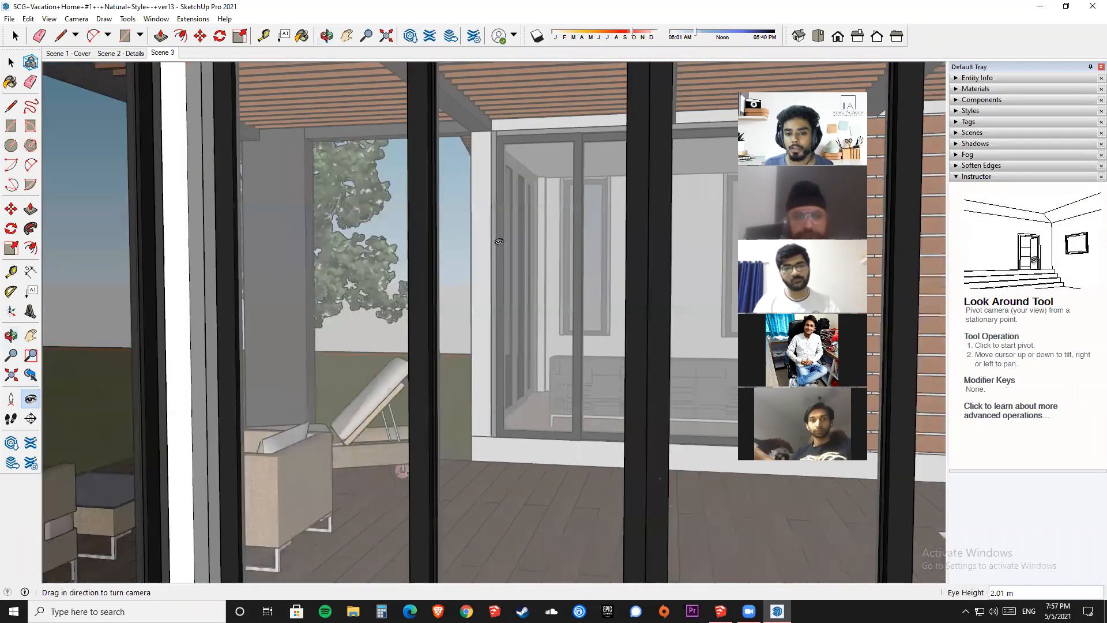
pyautogui.moveTo(472, 230); pyautogui.dragTo(540, 222)
pyautogui.moveTo(503, 248); pyautogui.dragTo(564, 262, button='middle')
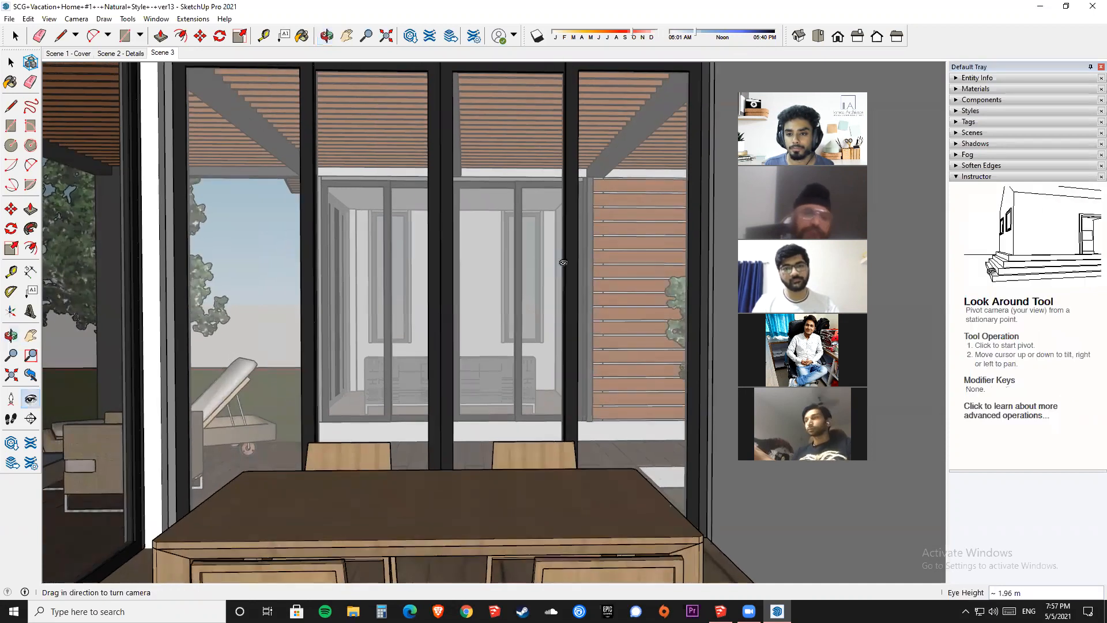
# Orbit and pan from the dining table view back to the kitchen island.
pyautogui.click(11, 335)
pyautogui.moveTo(404, 340); pyautogui.dragTo(557, 365)
pyautogui.keyDown('shift'); pyautogui.moveTo(627, 361); pyautogui.dragTo(173, 352); pyautogui.keyUp('shift')
pyautogui.scroll(3, 618, 359)
pyautogui.moveTo(452, 363); pyautogui.dragTo(36, 345)
pyautogui.moveTo(256, 386); pyautogui.dragTo(764, 385)
pyautogui.moveTo(323, 369); pyautogui.dragTo(675, 366)
pyautogui.keyDown('shift'); pyautogui.moveTo(261, 389); pyautogui.dragTo(477, 384); pyautogui.keyUp('shift')
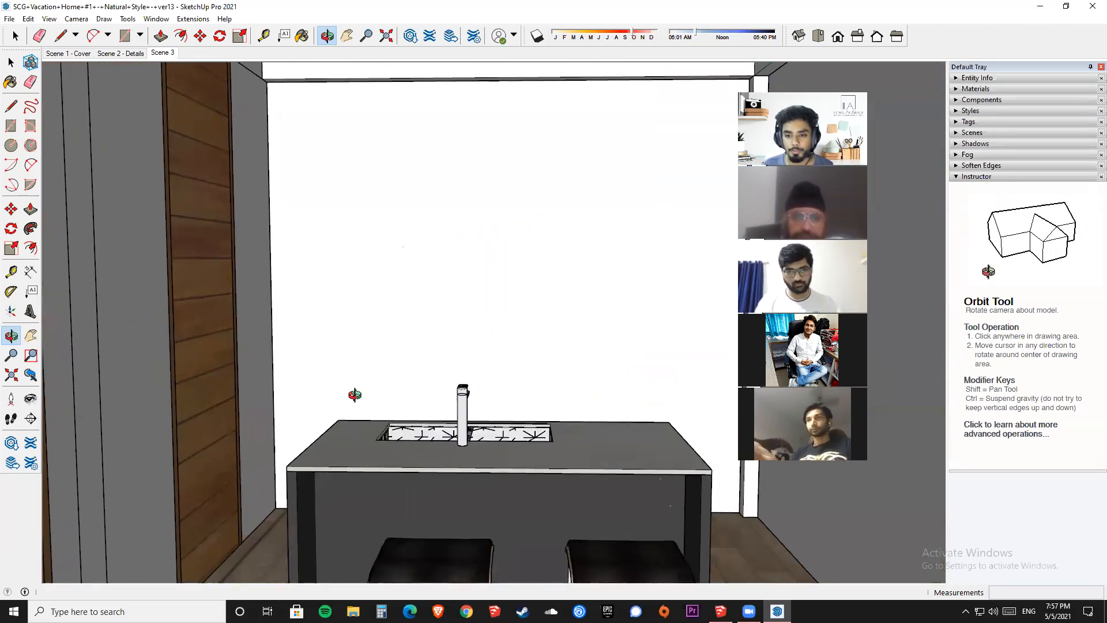
# Back out of the house, orbit around its exterior, and fit the whole model in view with Zoom Extents.
pyautogui.scroll(-5, 464, 327)
pyautogui.scroll(-6, 414, 376)
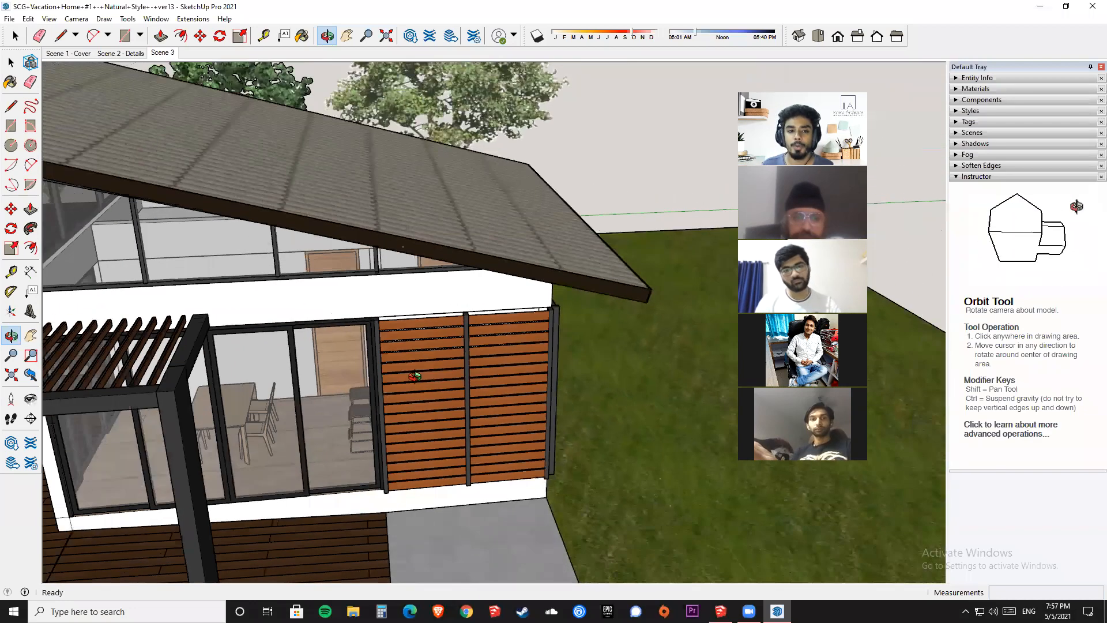
pyautogui.moveTo(294, 292); pyautogui.dragTo(671, 331)
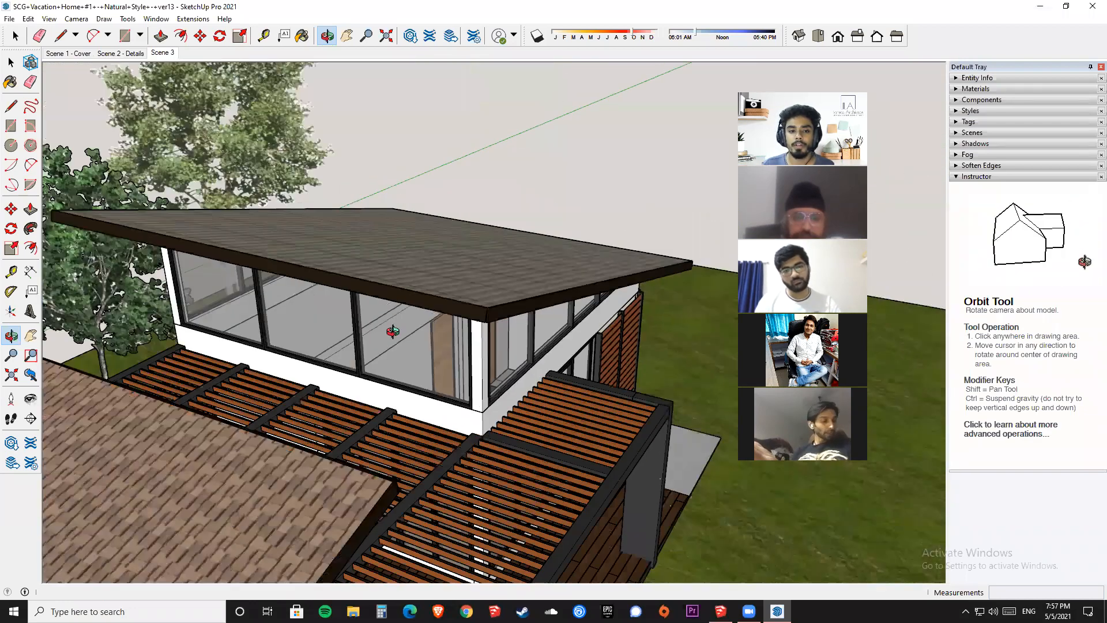
pyautogui.scroll(-1, 230, 331)
pyautogui.moveTo(230, 331)
pyautogui.mouseDown()
pyautogui.moveTo(416, 372)
pyautogui.moveTo(712, 273)
pyautogui.mouseUp()
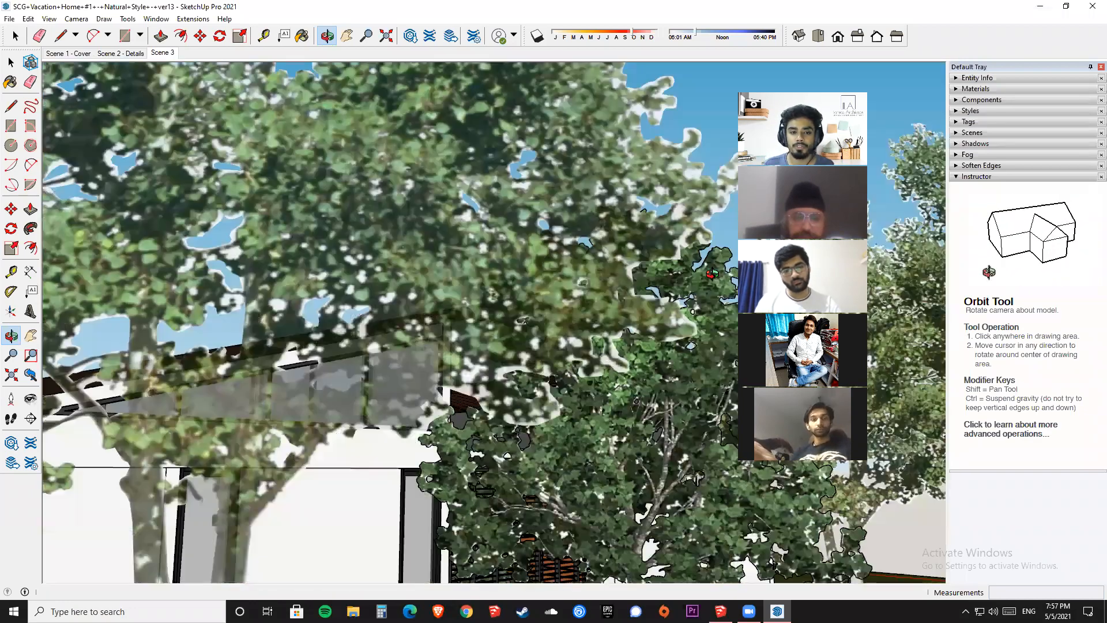
pyautogui.moveTo(496, 239); pyautogui.dragTo(178, 394)
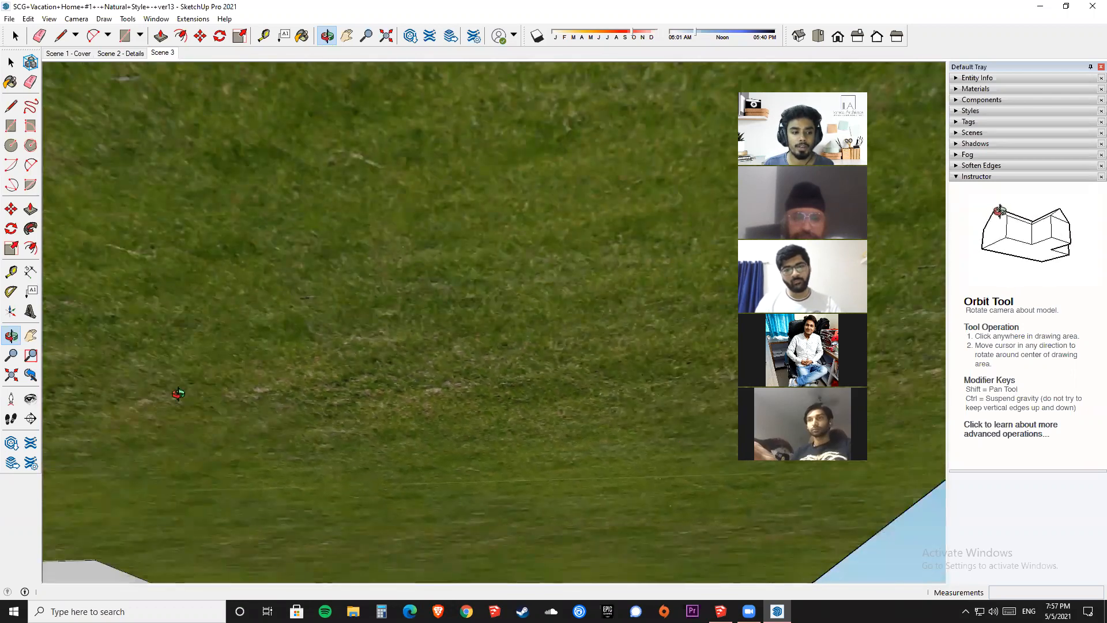
pyautogui.click(8, 380)
pyautogui.moveTo(378, 146); pyautogui.dragTo(527, 157)
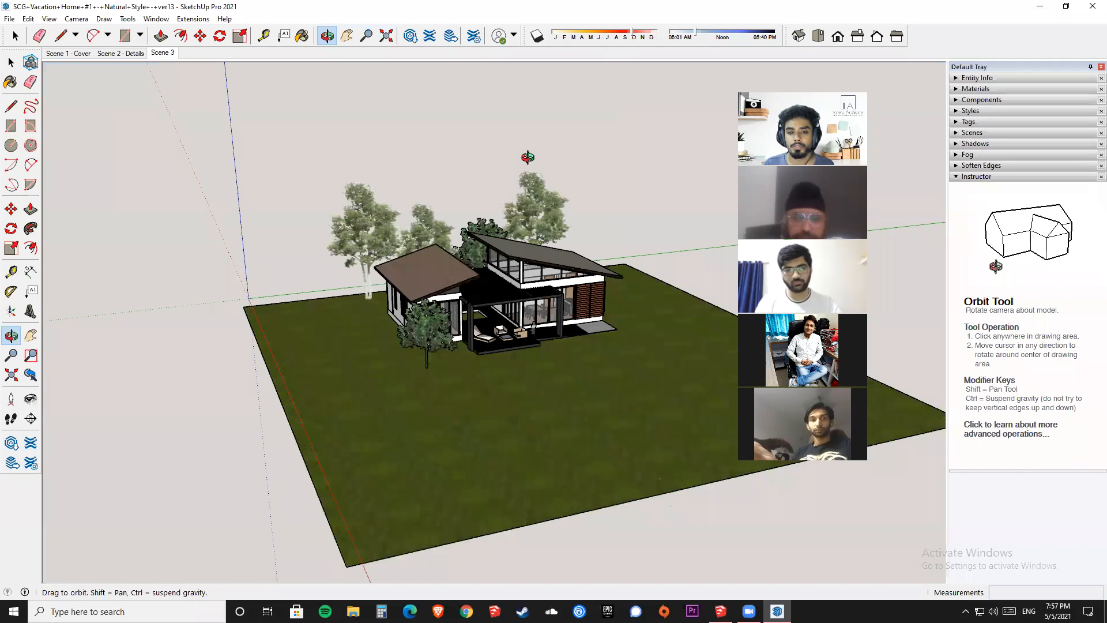
# Return to the Select tool and orbit to a frontal overview of the house and lawn.
pyautogui.press('space')
pyautogui.scroll(2, 531, 274)
pyautogui.moveTo(531, 274); pyautogui.dragTo(362, 282, button='middle')
pyautogui.scroll(-1, 361, 283)
pyautogui.moveTo(673, 248); pyautogui.dragTo(309, 306, button='middle')
pyautogui.scroll(-1, 309, 306)
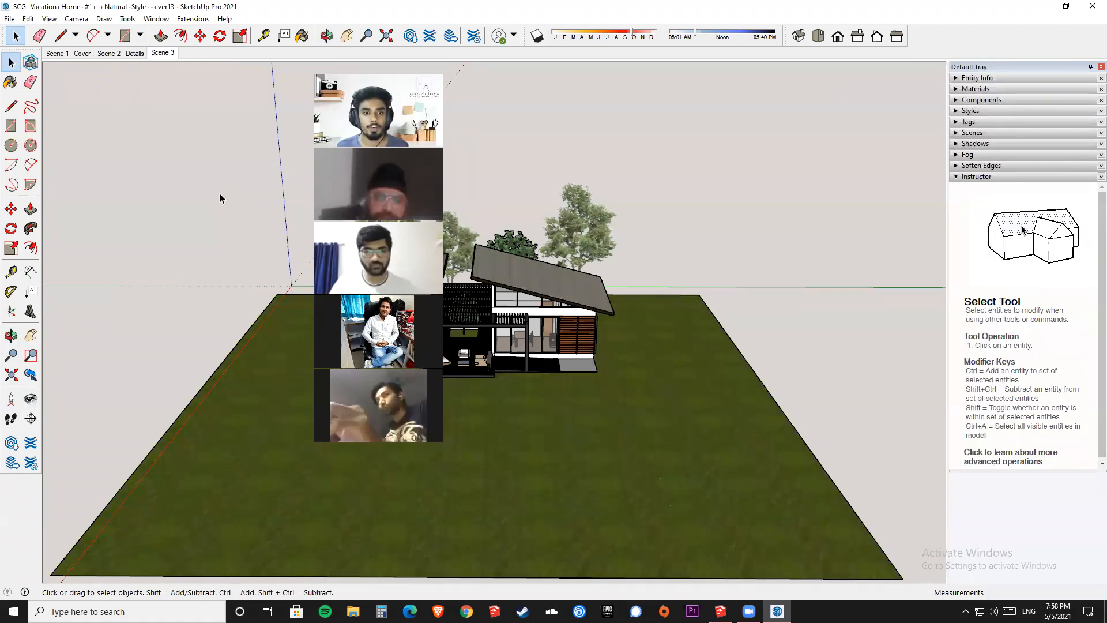
# Create a new blank model without saving the changes to the vacation house file.
pyautogui.click(10, 18)
pyautogui.click(41, 36)
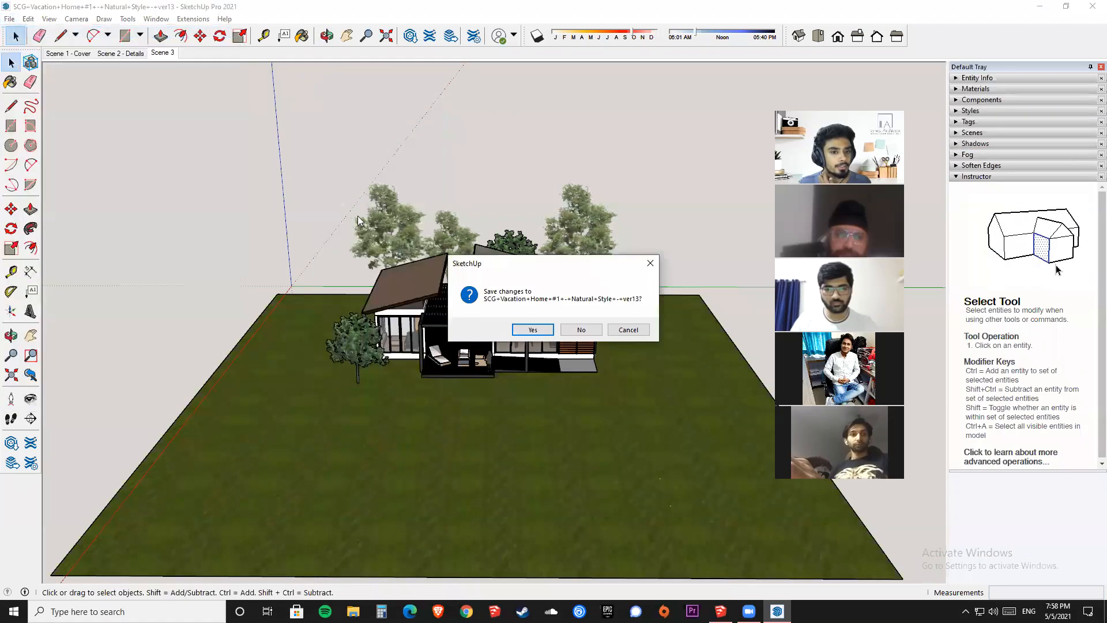
pyautogui.click(574, 328)
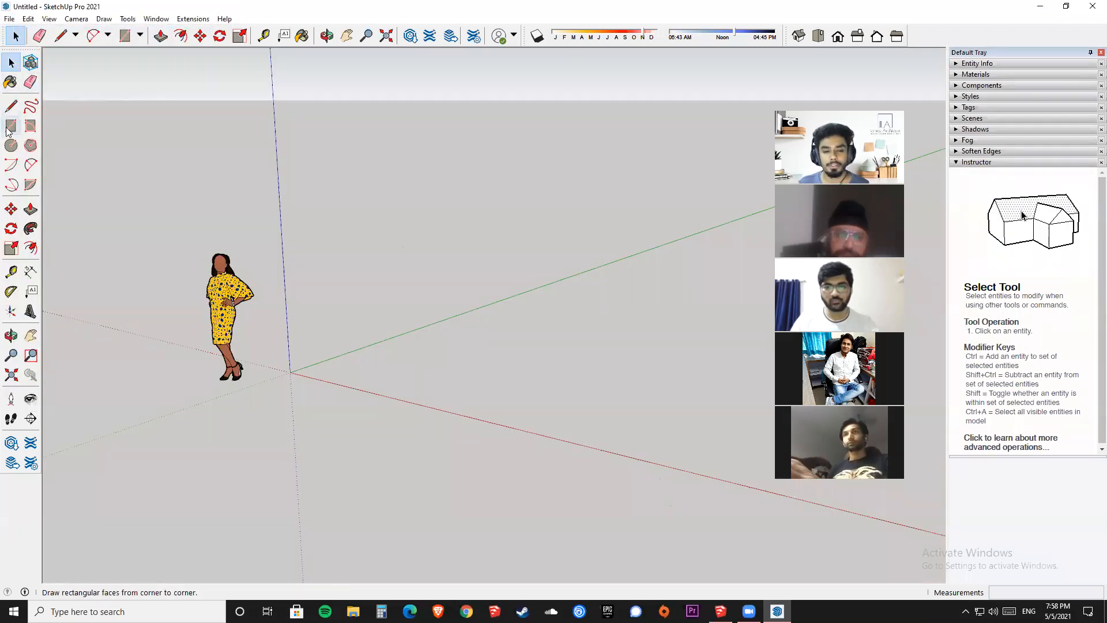
# Try drawing a rectangle about 366 × 395 cm on the ground near the origin, and undo it.
pyautogui.moveTo(438, 358); pyautogui.dragTo(485, 382, button='middle')
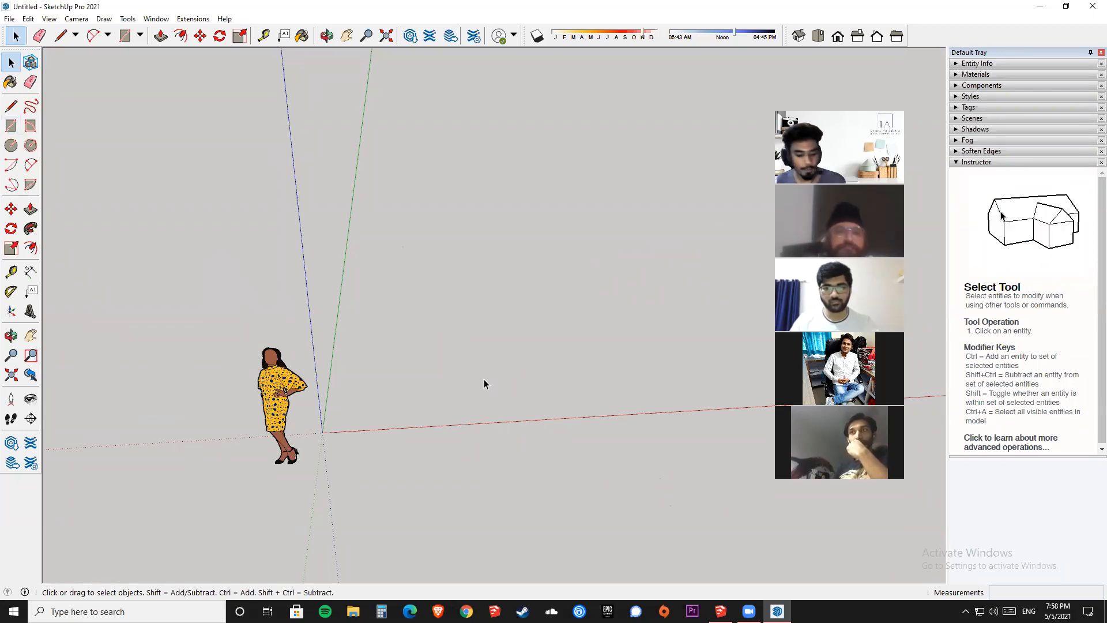
pyautogui.press('r')
pyautogui.moveTo(484, 329)
pyautogui.mouseDown(button='middle')
pyautogui.moveTo(372, 367)
pyautogui.moveTo(554, 321)
pyautogui.mouseUp(button='middle')
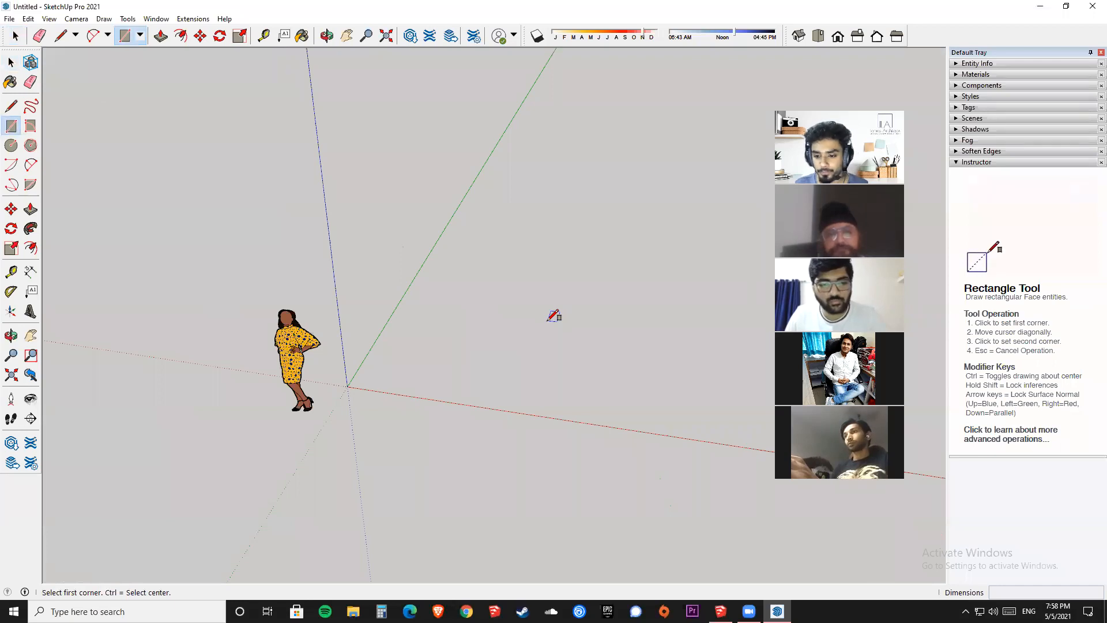
pyautogui.moveTo(484, 358); pyautogui.dragTo(452, 413, button='middle')
pyautogui.click(441, 418)
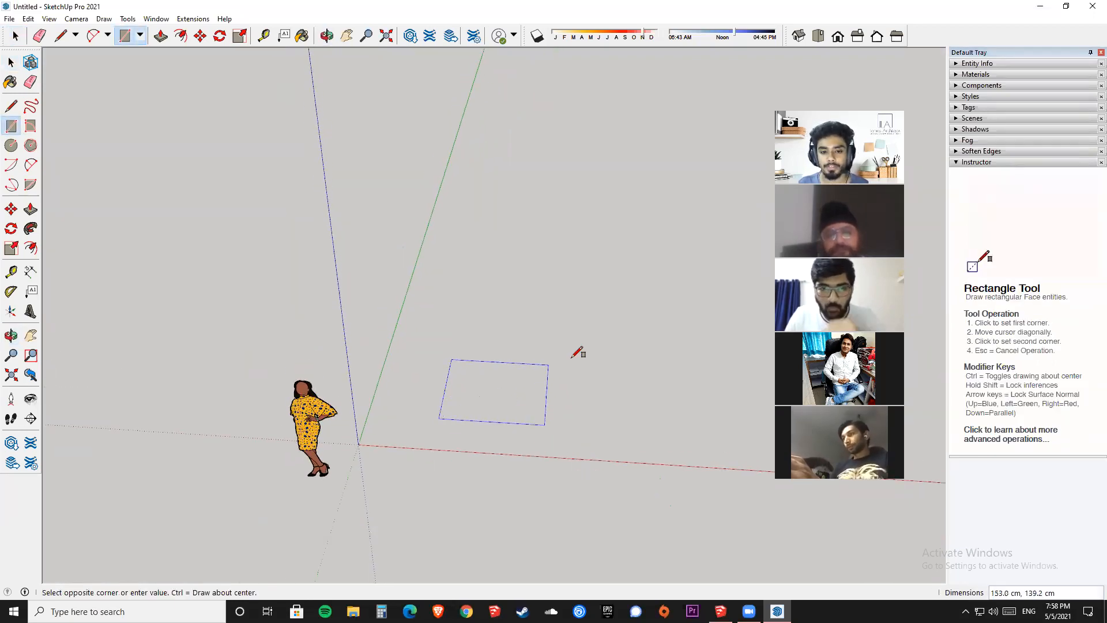
pyautogui.moveTo(663, 312); pyautogui.dragTo(608, 326, button='middle')
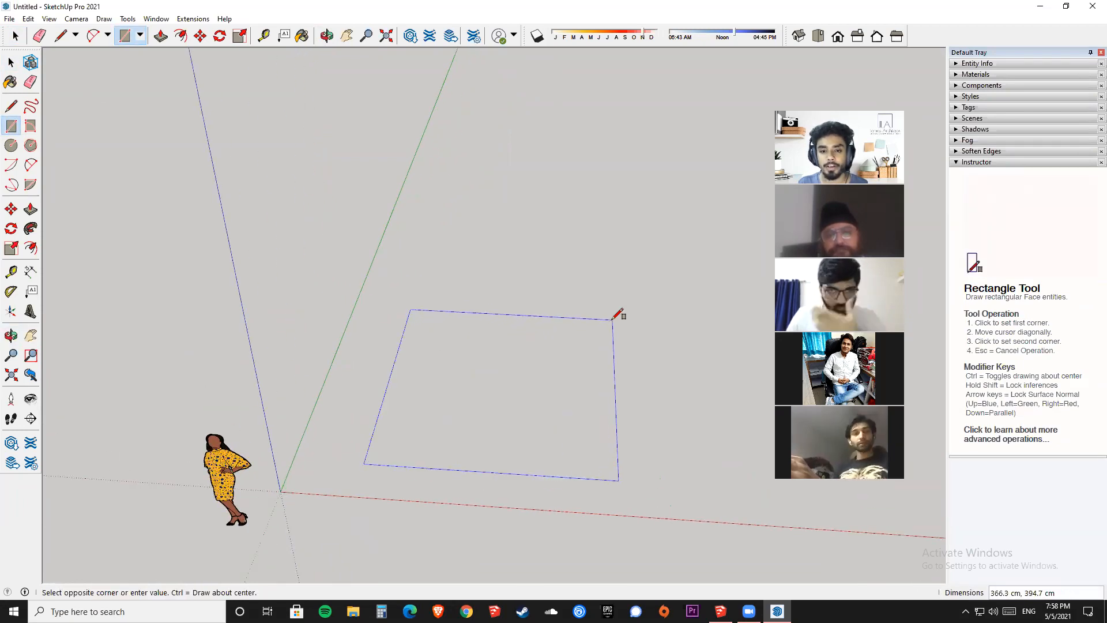
pyautogui.click(613, 319)
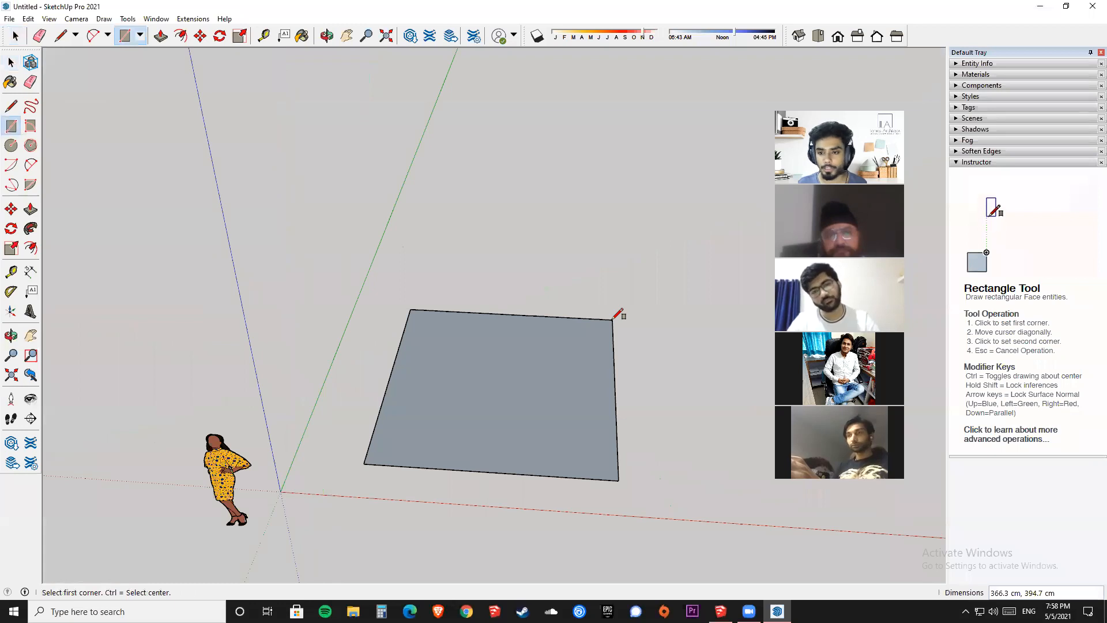
pyautogui.hotkey('ctrl', 'z')
# Draw a freehand rectangle about 406 × 508 cm on the ground beside the origin, and leave the Rectangle tool.
pyautogui.click(375, 481)
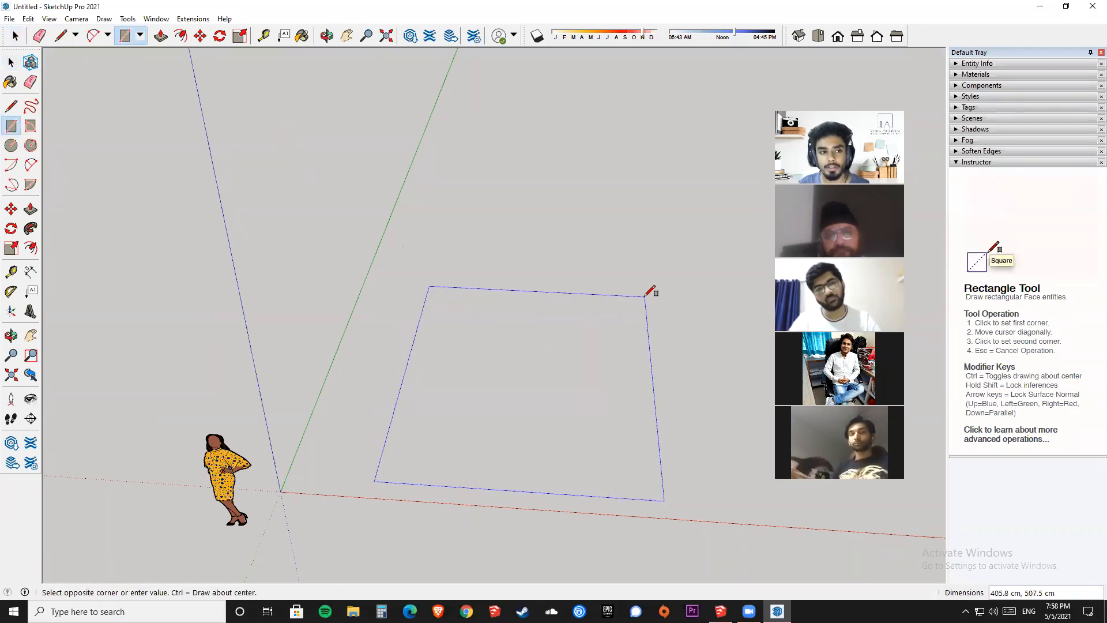
pyautogui.click(645, 296)
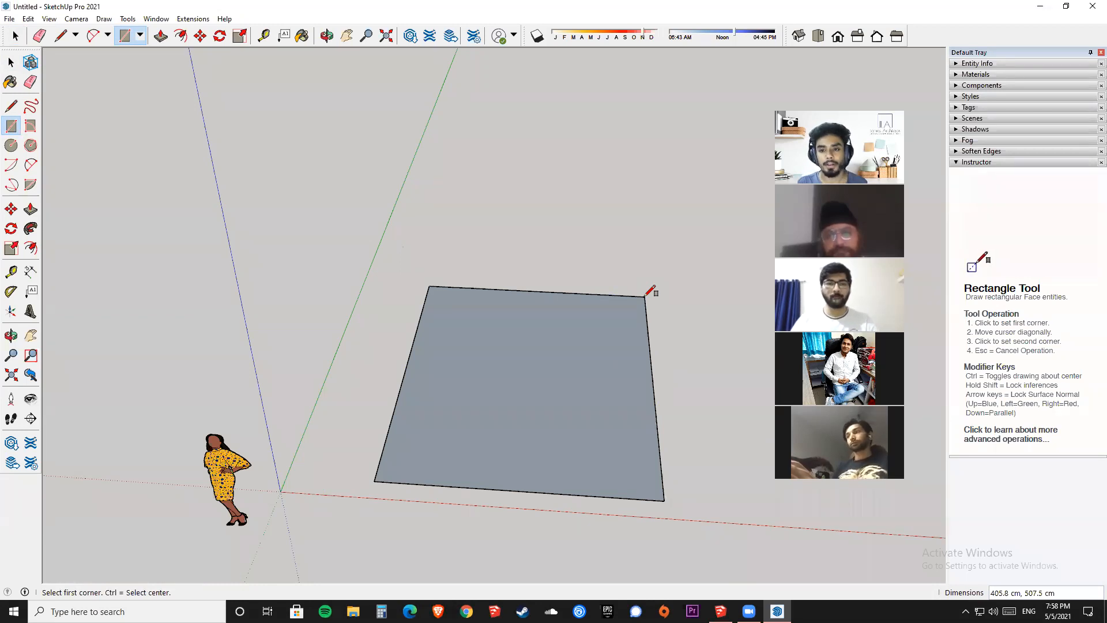
pyautogui.moveTo(372, 408); pyautogui.dragTo(294, 406, button='middle')
pyautogui.press('space')
# Draw a second rectangle with exact dimensions of 400 × 600 cm along the red axis, beside the first one.
pyautogui.moveTo(557, 399); pyautogui.dragTo(334, 445, button='middle')
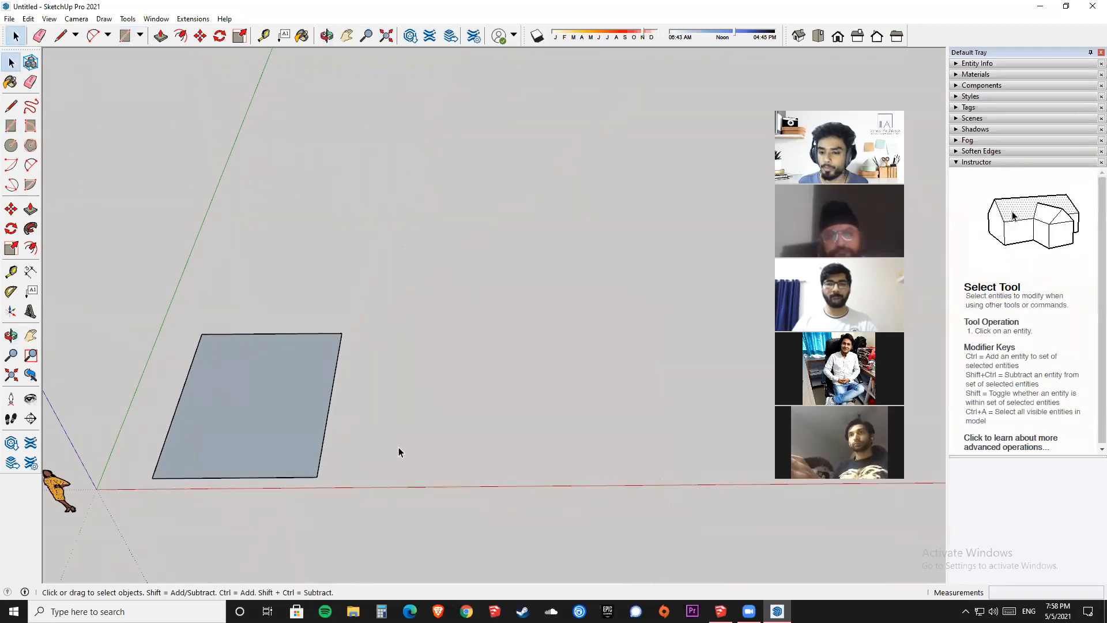
pyautogui.press('r')
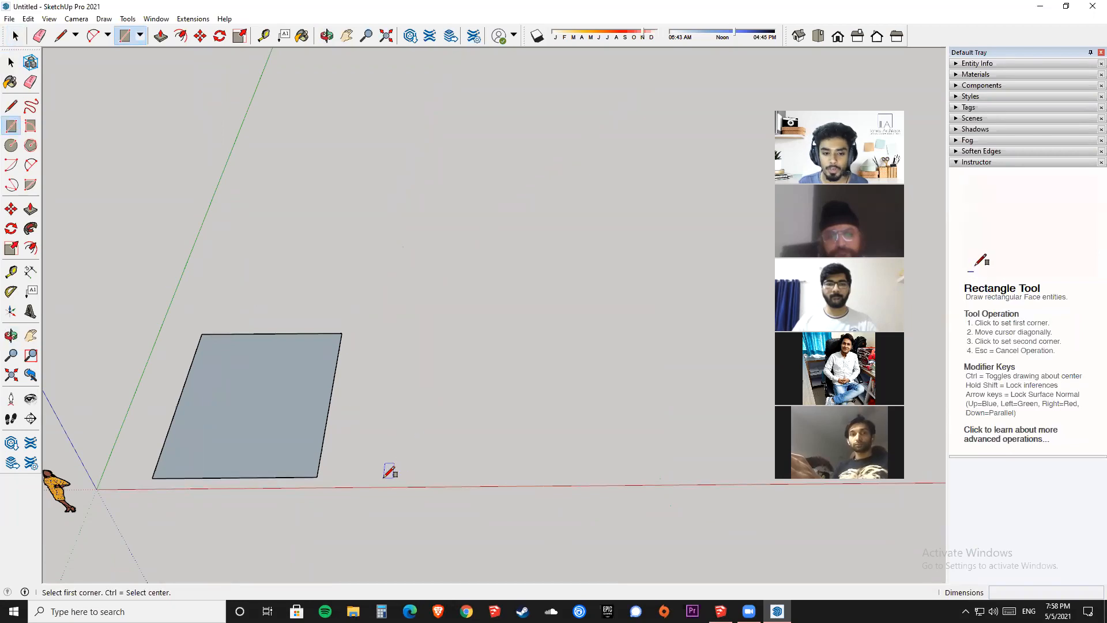
pyautogui.click(385, 473)
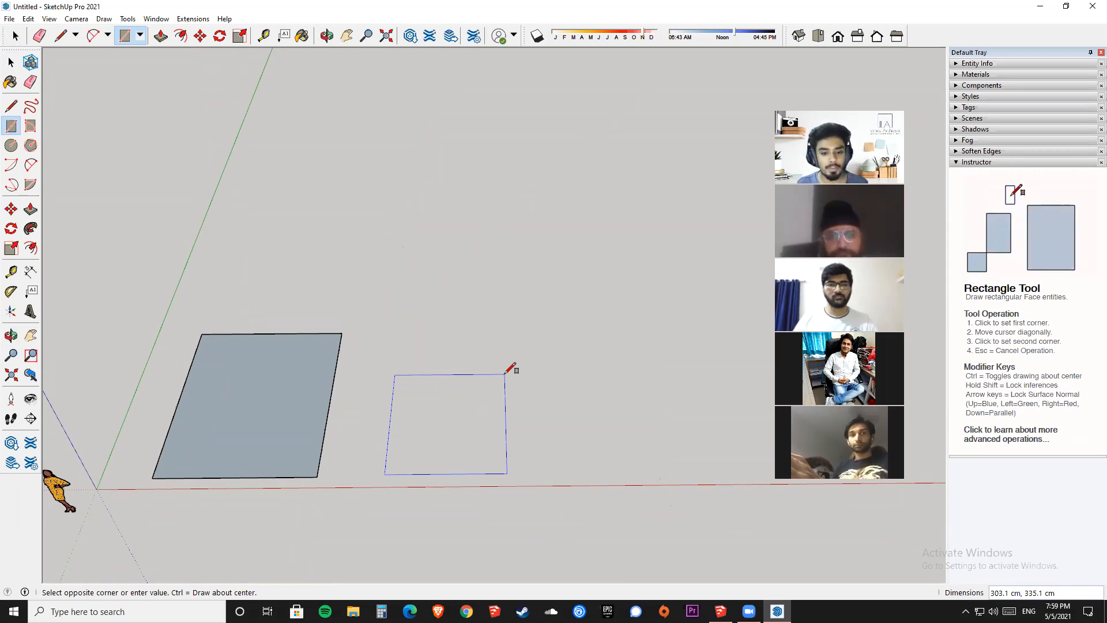
pyautogui.write('400,60')
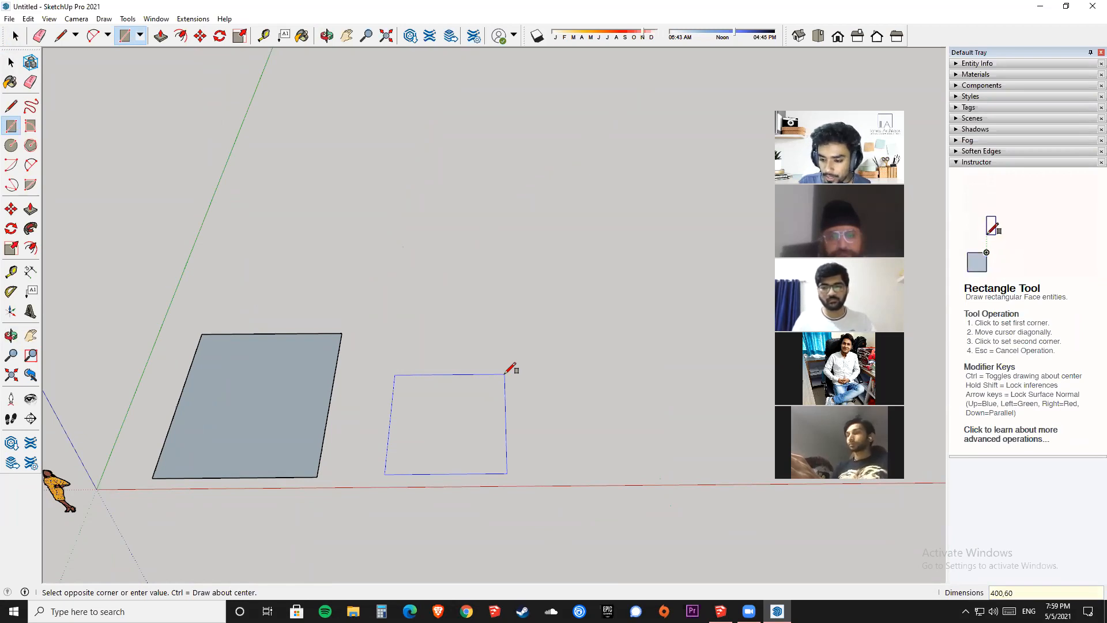
pyautogui.write('0')
pyautogui.press('Return')
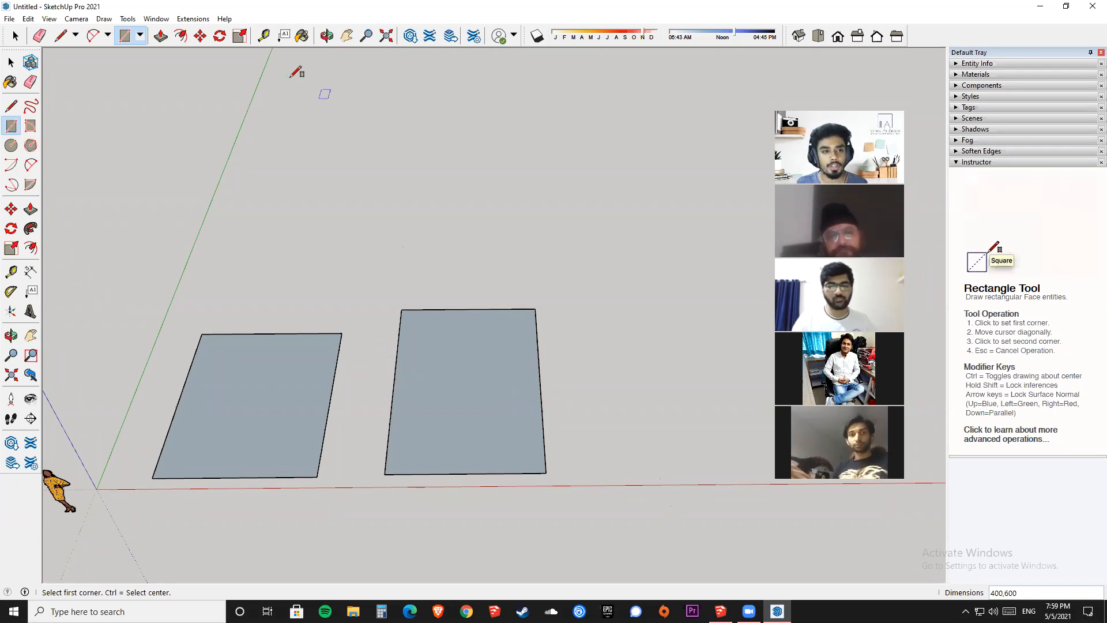
# Set the model's measurement units format to Architectural in Model Info.
pyautogui.click(157, 18)
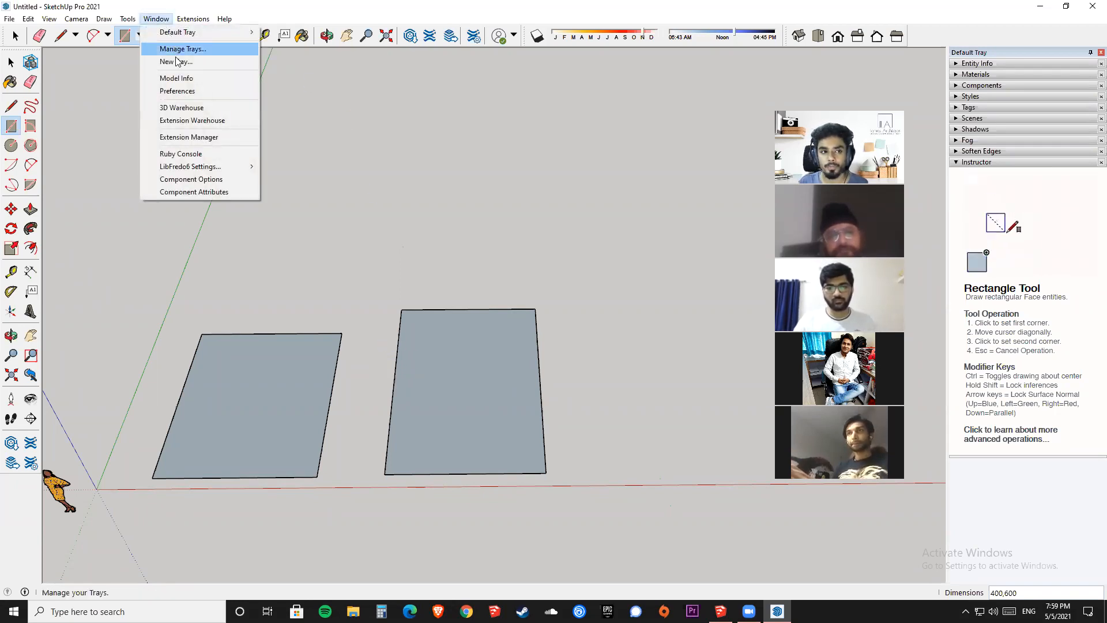
pyautogui.click(180, 79)
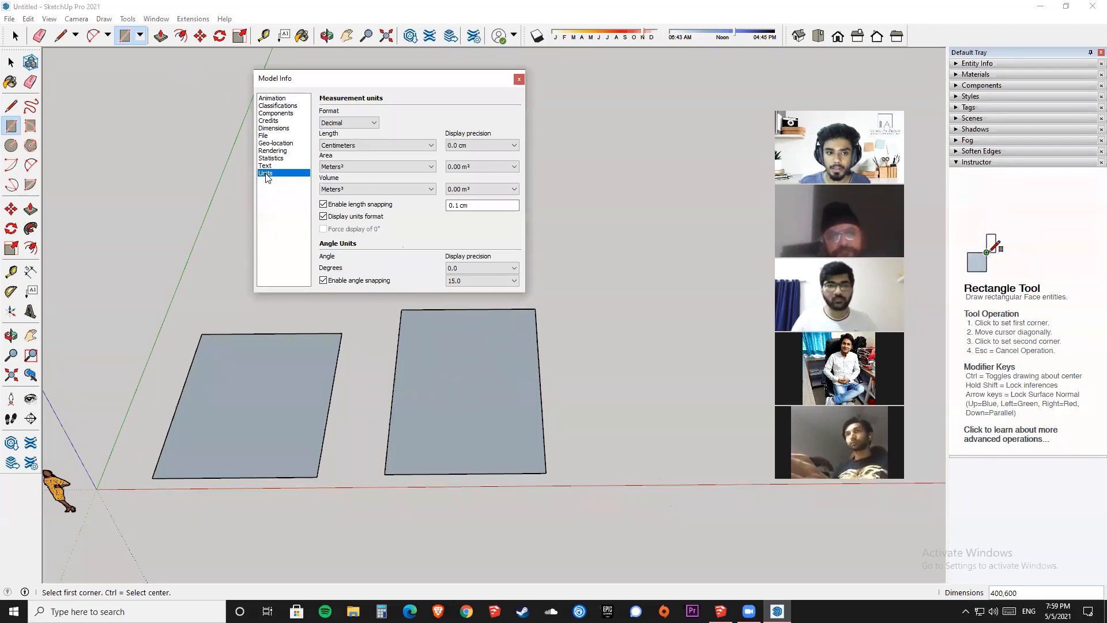
pyautogui.click(353, 127)
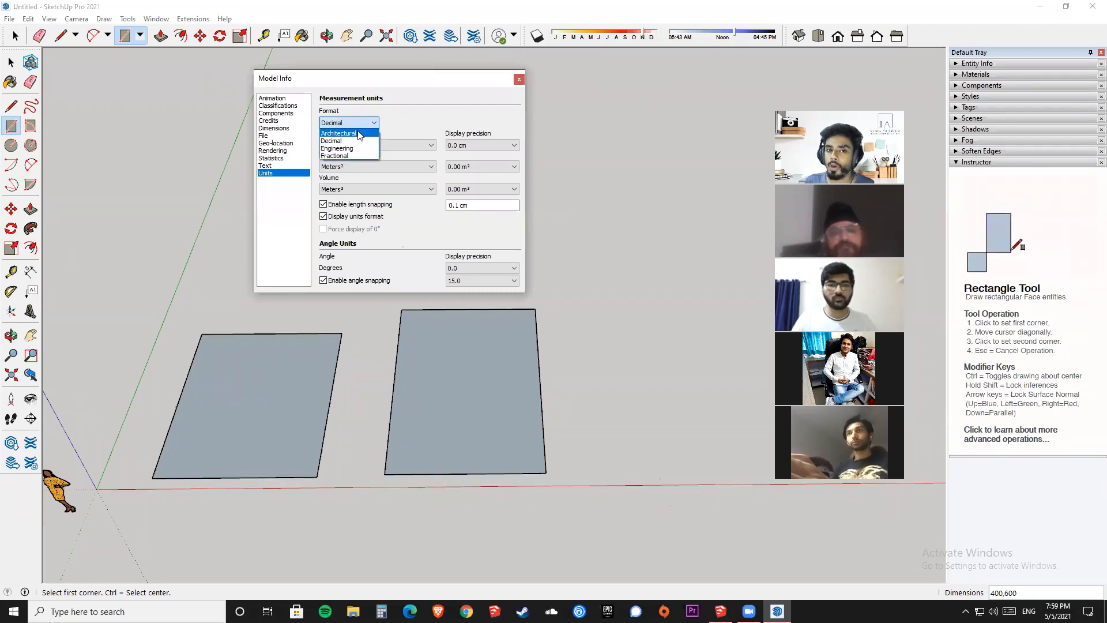
pyautogui.click(346, 132)
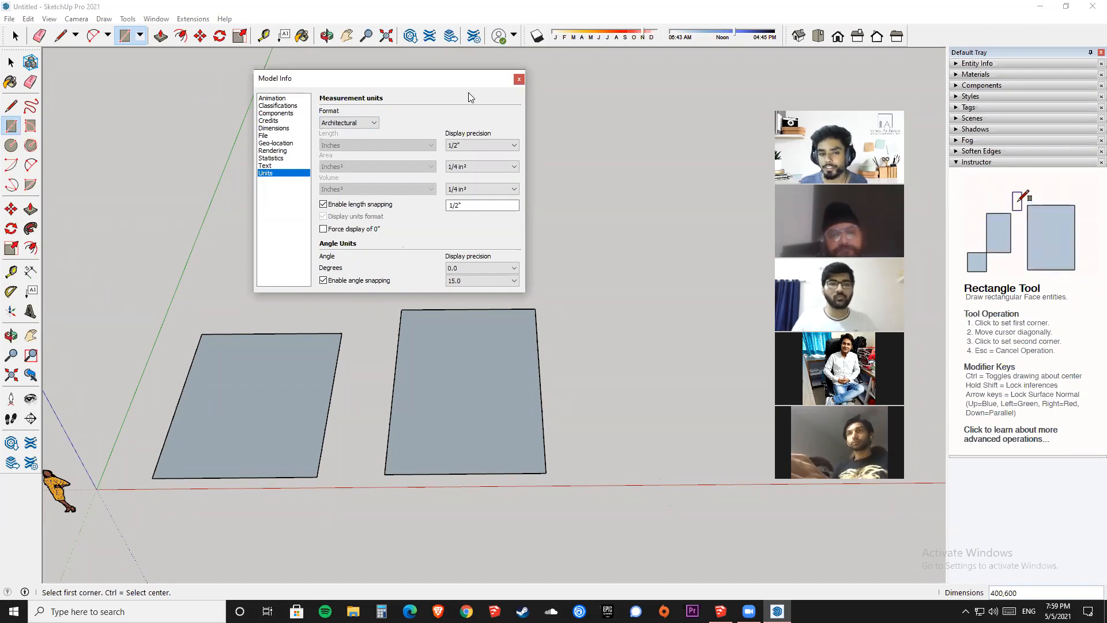
pyautogui.click(355, 123)
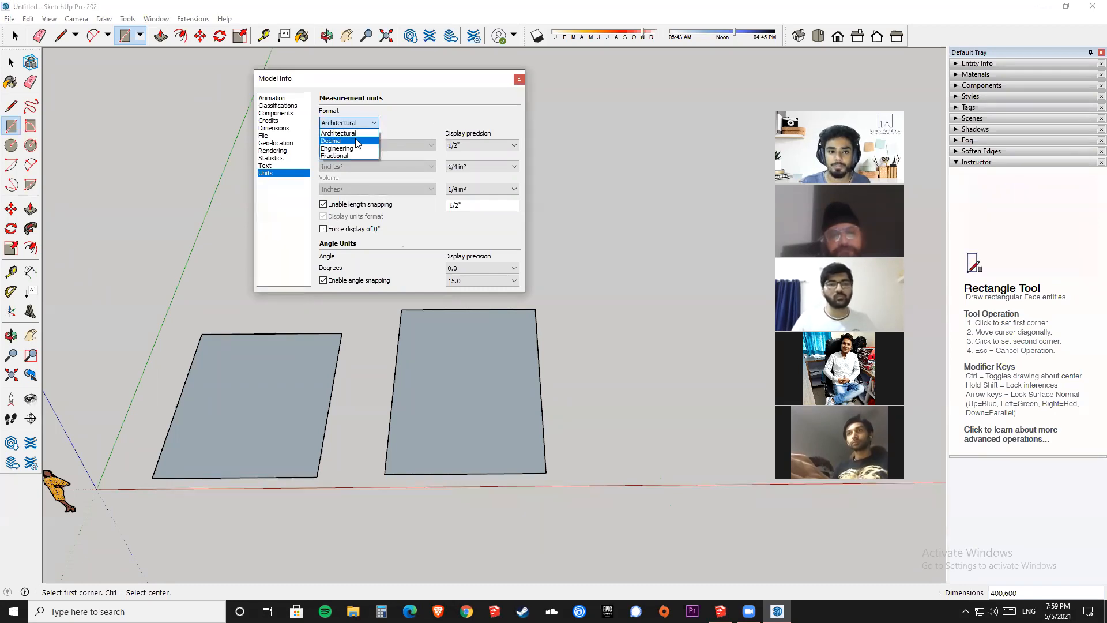
pyautogui.click(362, 137)
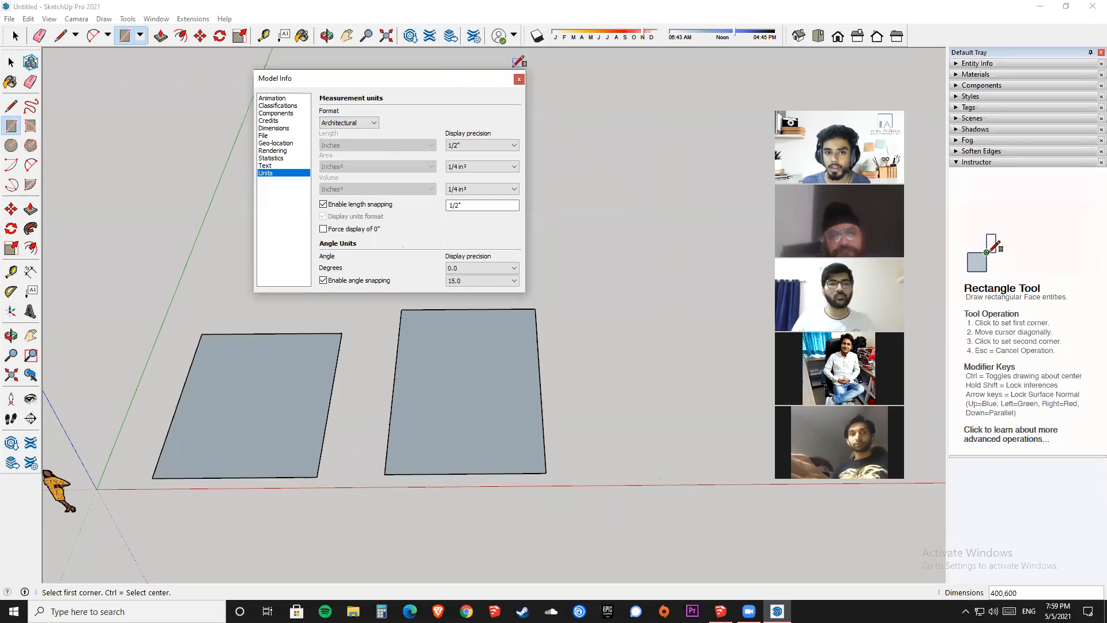
pyautogui.click(519, 79)
# Draw a third rectangle measuring 10' by 25'8" on the ground beside the 400 × 600 cm one.
pyautogui.moveTo(297, 301); pyautogui.dragTo(419, 439, button='middle')
pyautogui.press('space')
pyautogui.press('r')
pyautogui.click(345, 438)
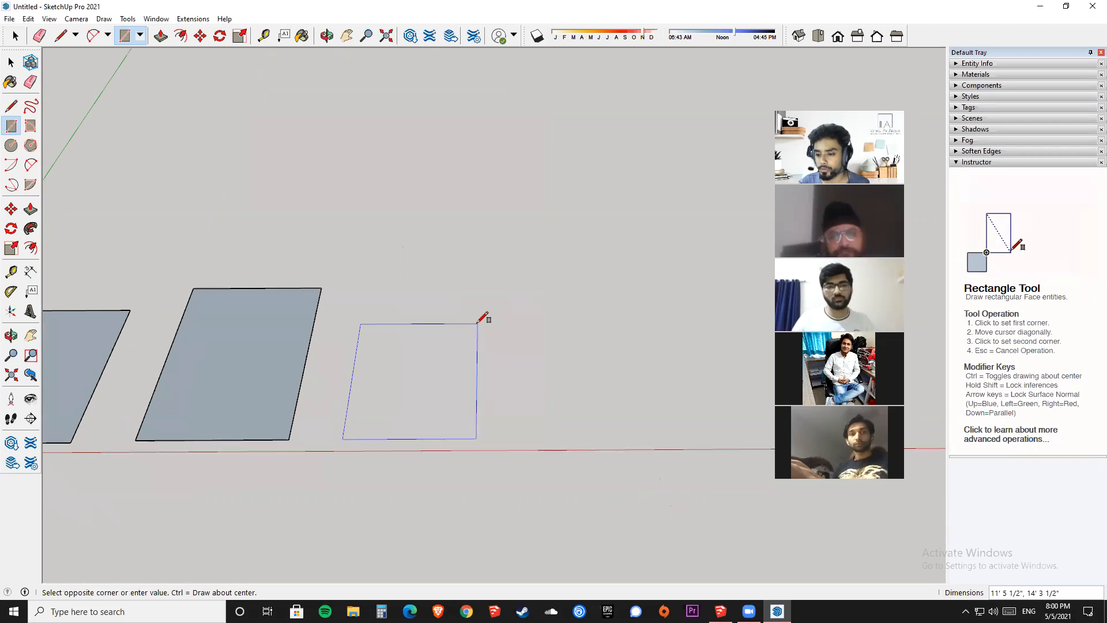
pyautogui.write("10'")
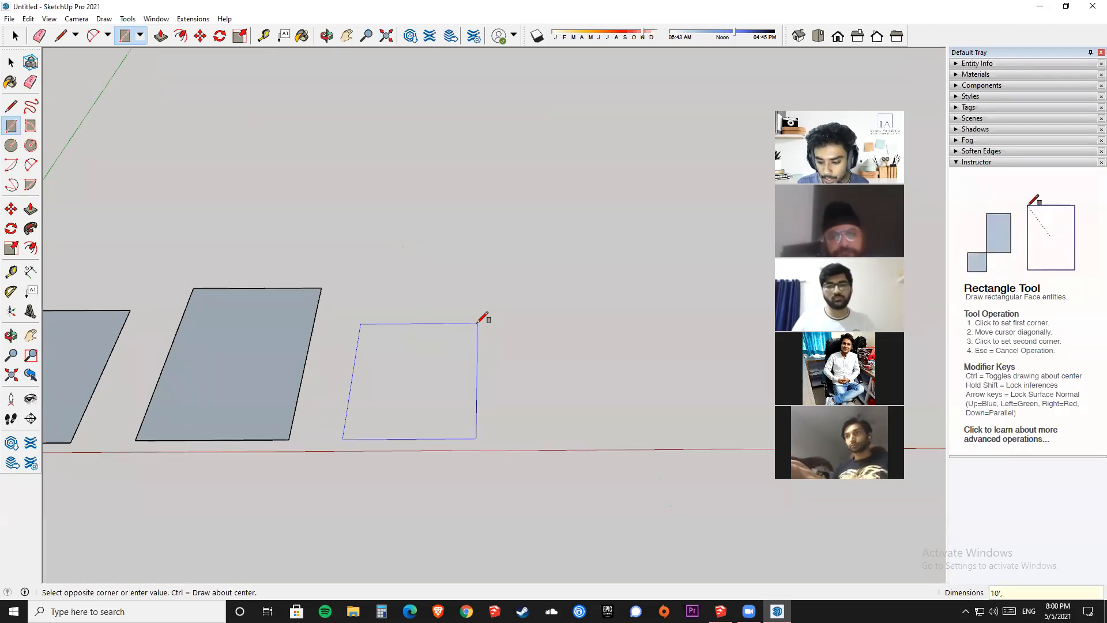
pyautogui.write(',25')
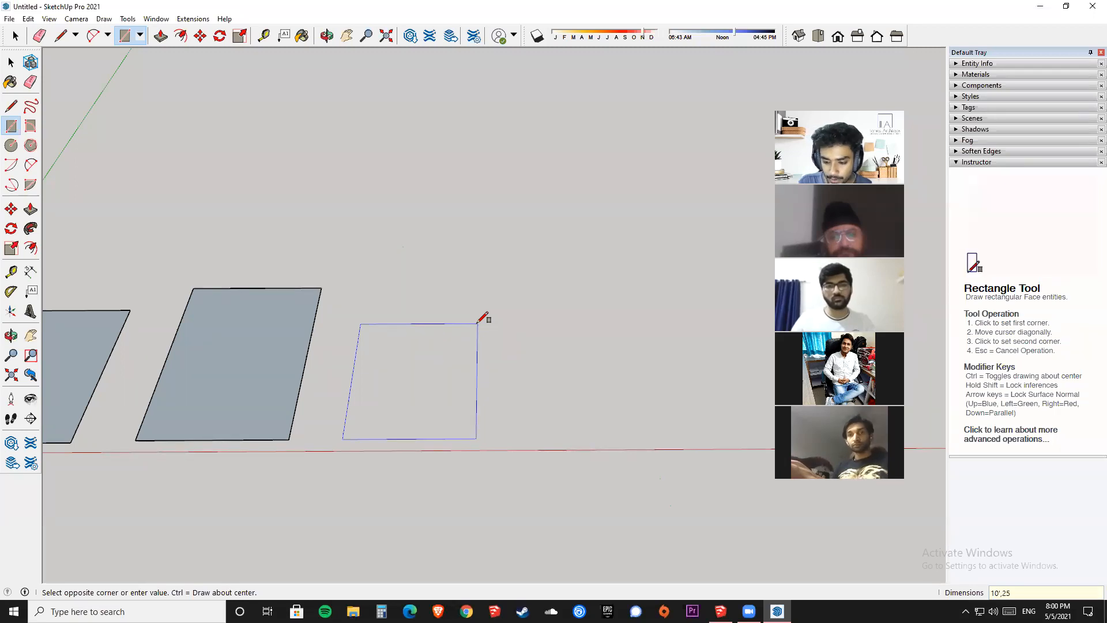
pyautogui.write('\'8"')
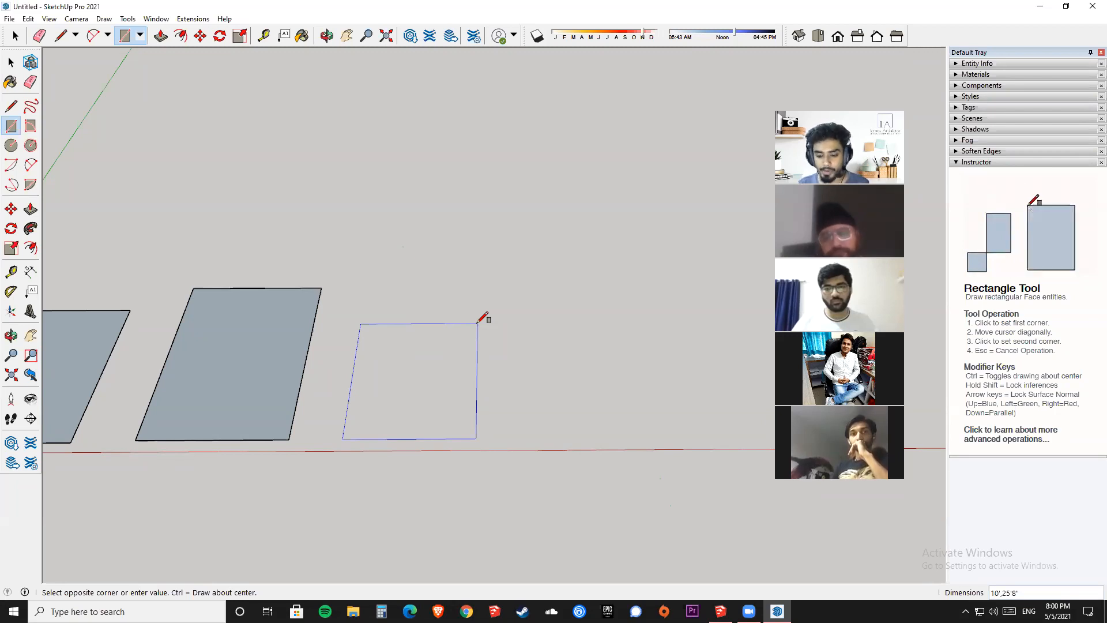
pyautogui.press('Return')
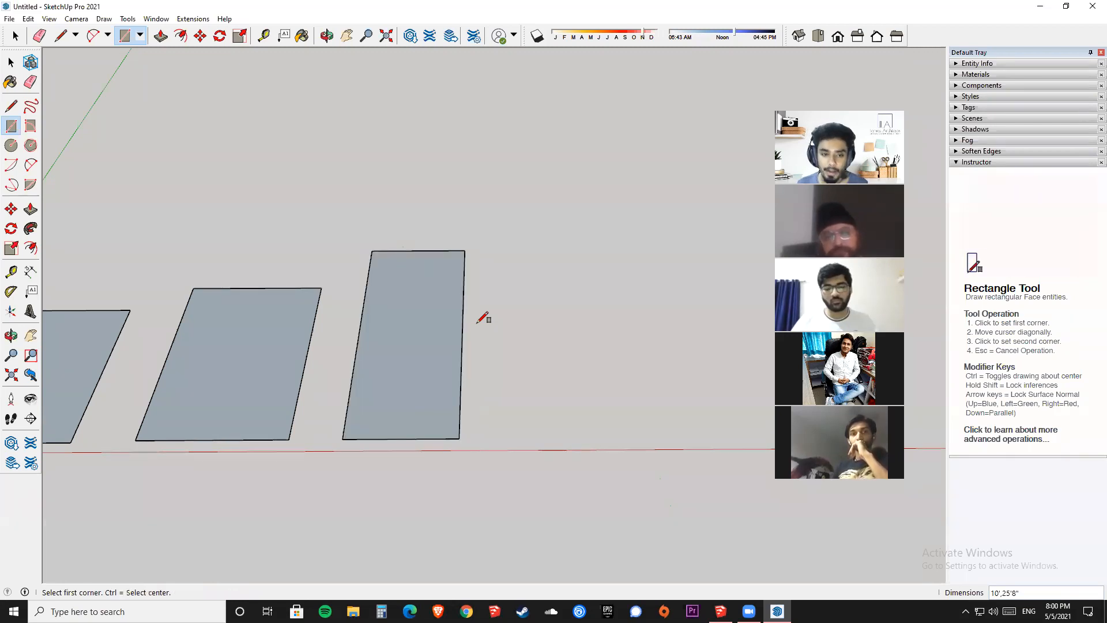
pyautogui.moveTo(452, 296); pyautogui.dragTo(383, 323, button='middle')
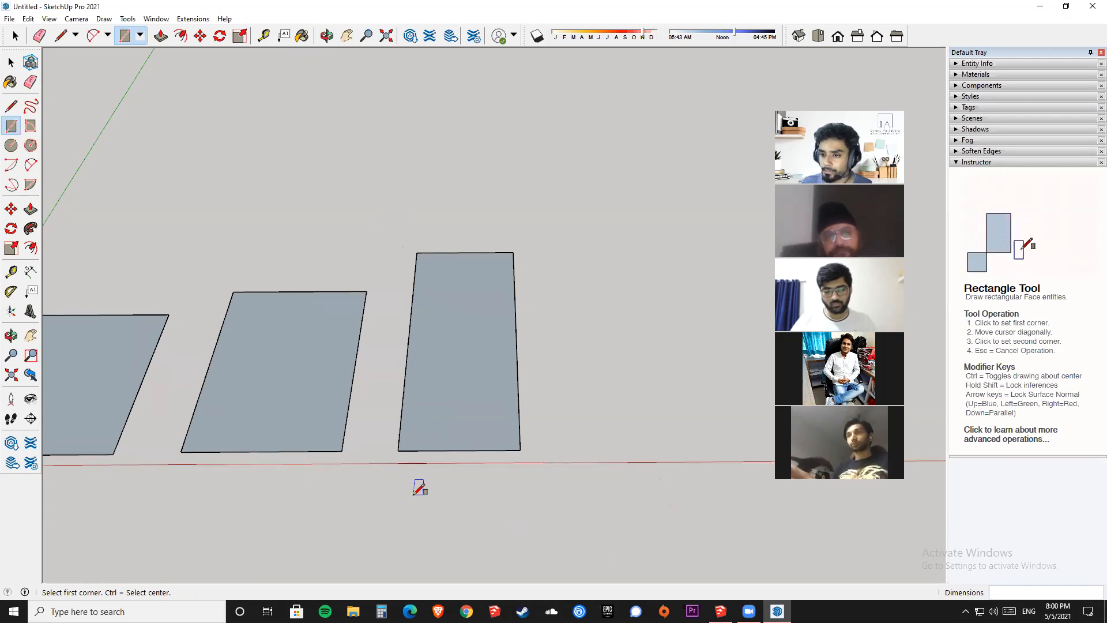
pyautogui.scroll(-3, 402, 403)
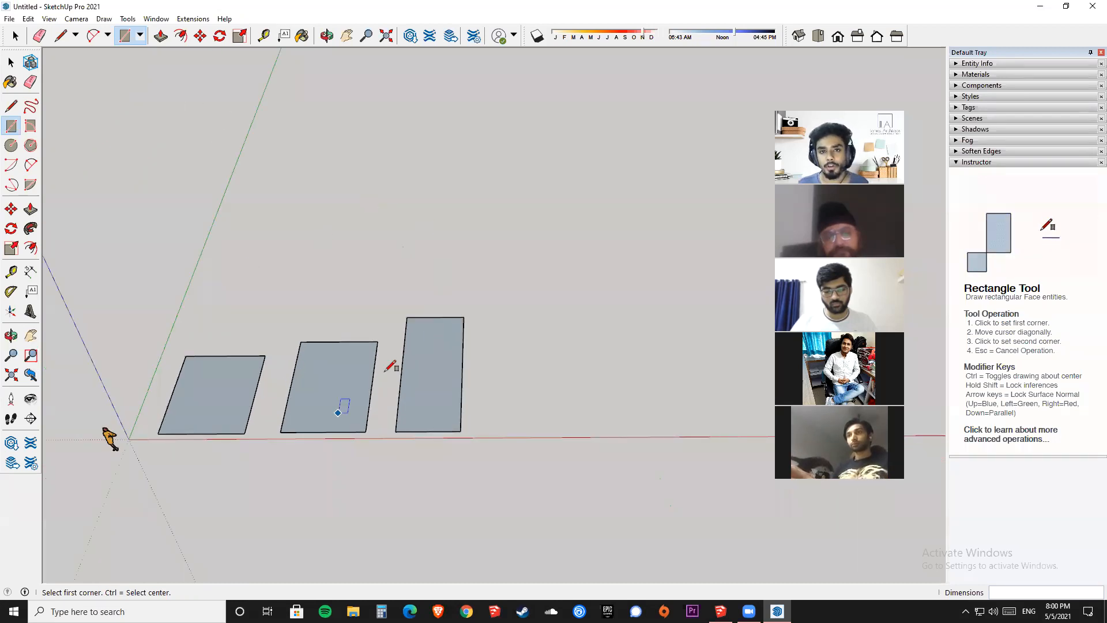
pyautogui.scroll(-1, 207, 281)
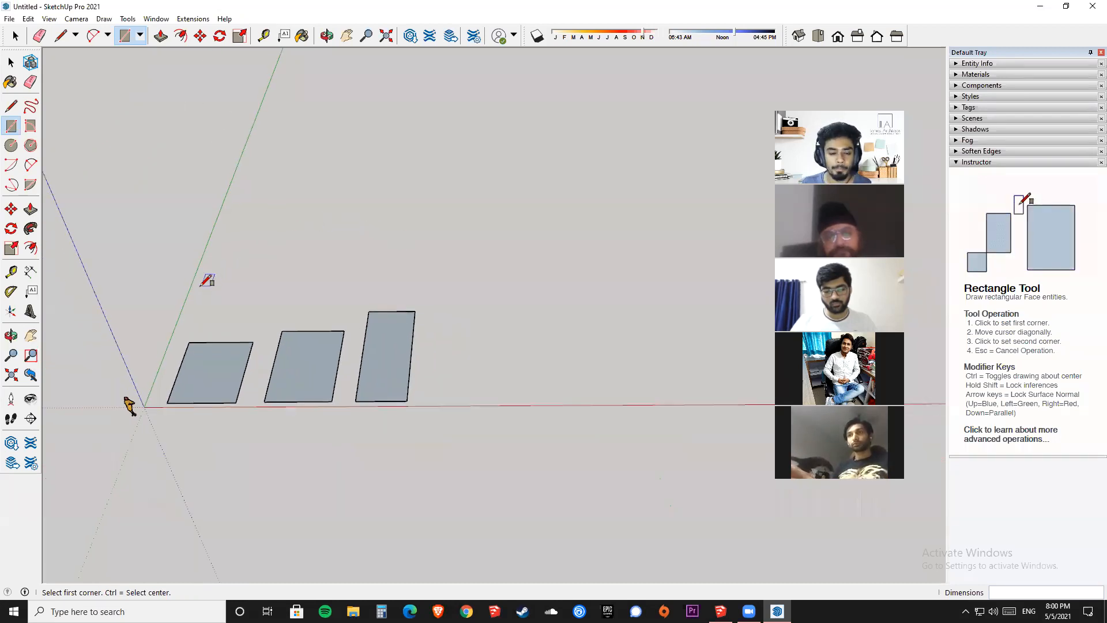
pyautogui.scroll(4, 435, 375)
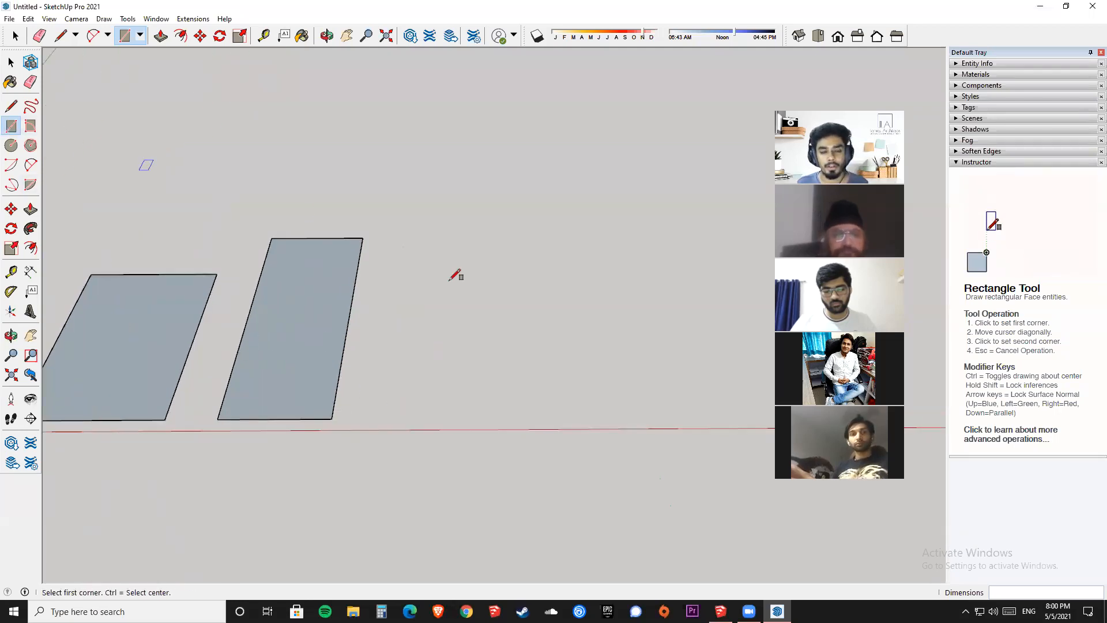
pyautogui.click(404, 411)
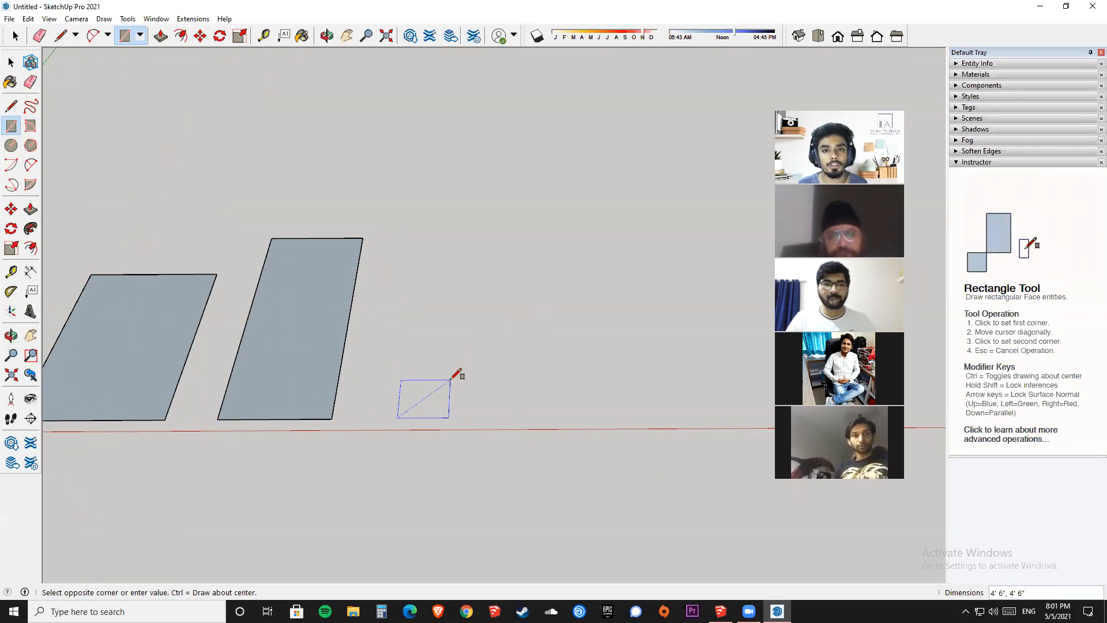
pyautogui.press('Escape')
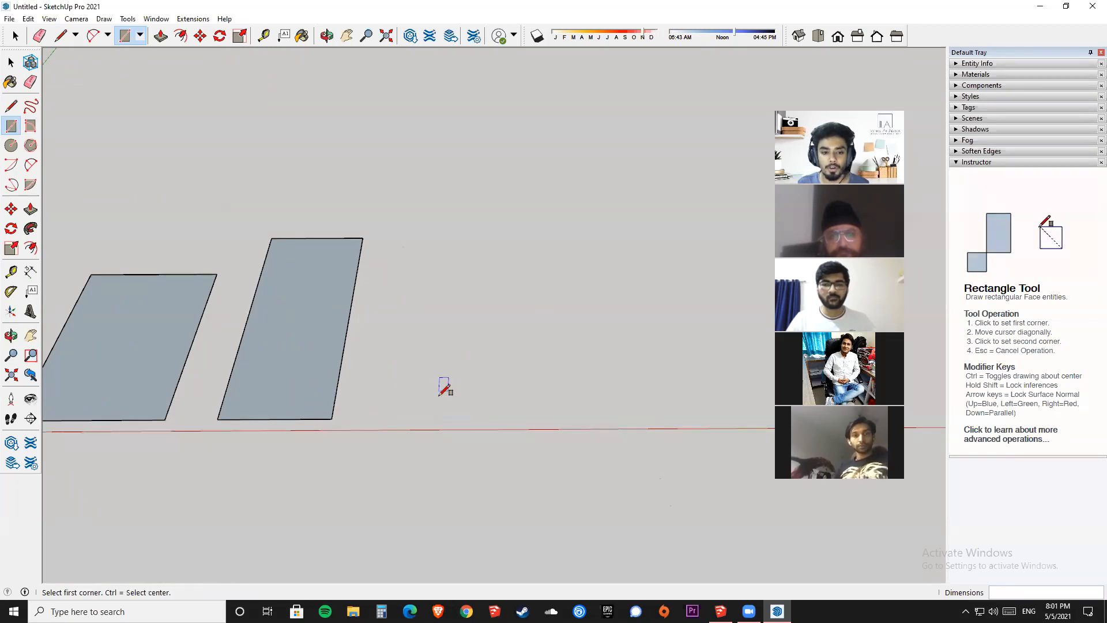
# Try drawing a square locked to the diagonal inference, about 39' 4" per side, beside the third rectangle, and undo it.
pyautogui.click(399, 416)
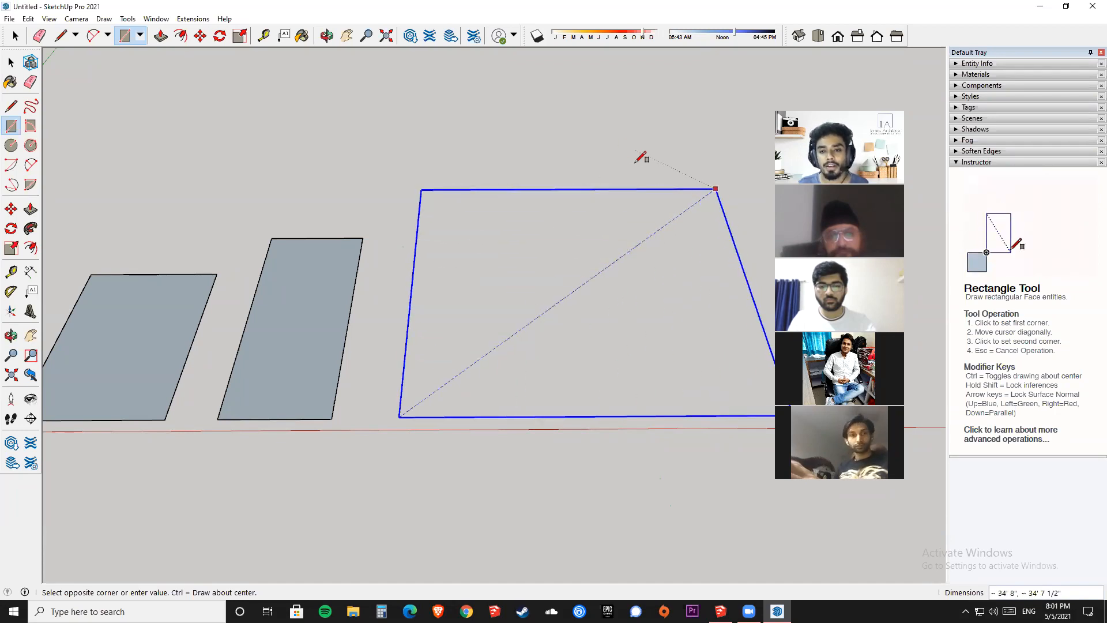
pyautogui.scroll(-2, 433, 419)
pyautogui.scroll(-1, 433, 419)
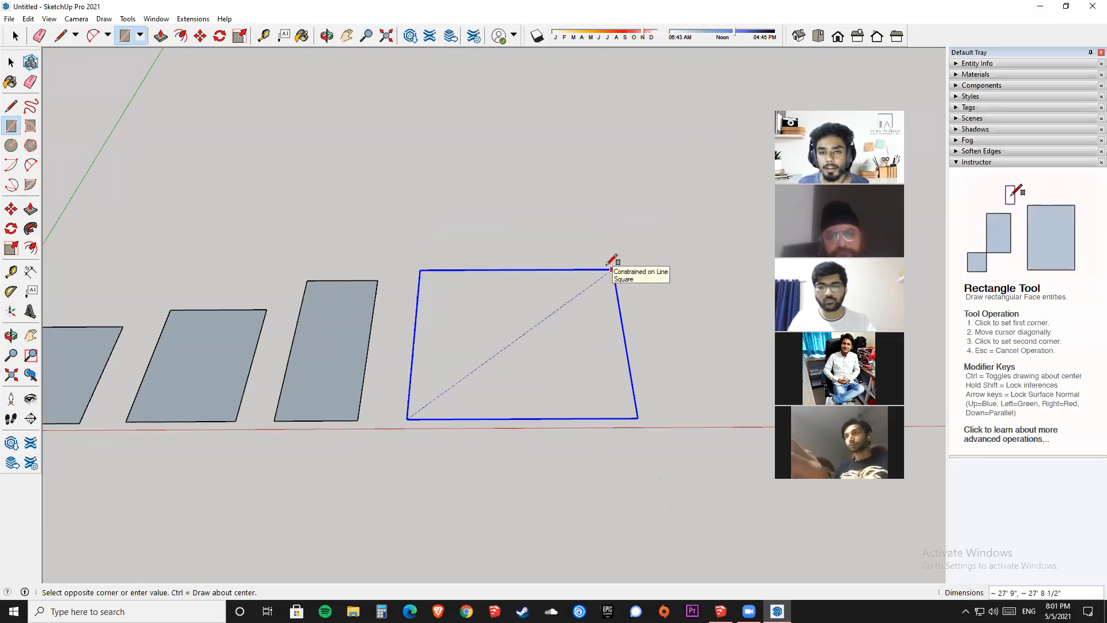
pyautogui.click(680, 220)
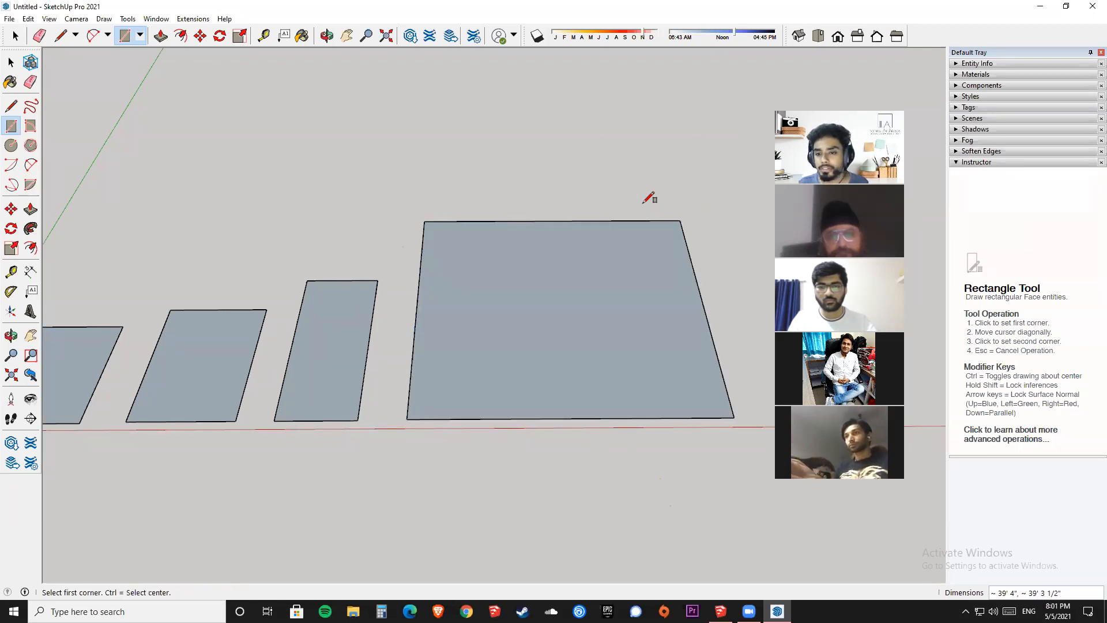
pyautogui.moveTo(593, 226); pyautogui.dragTo(523, 231, button='middle')
pyautogui.press('shift')
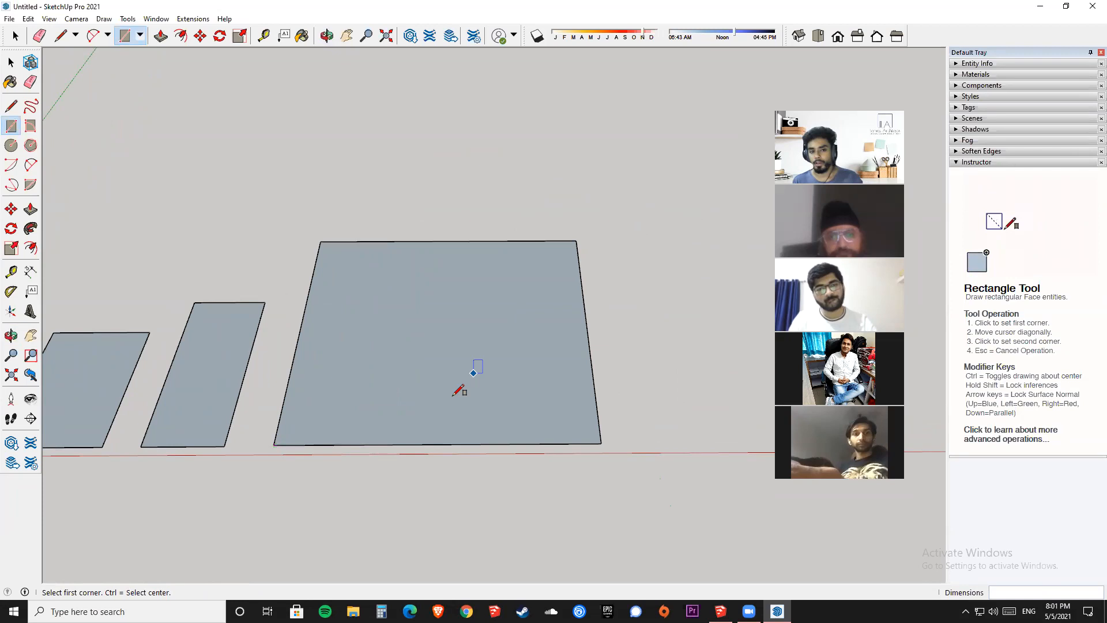
pyautogui.hotkey('ctrl', 'z')
# Draw a smaller square on the ground beside the 10' by 25'8" rectangle, locking its opposite corner to the square inference.
pyautogui.click(298, 440)
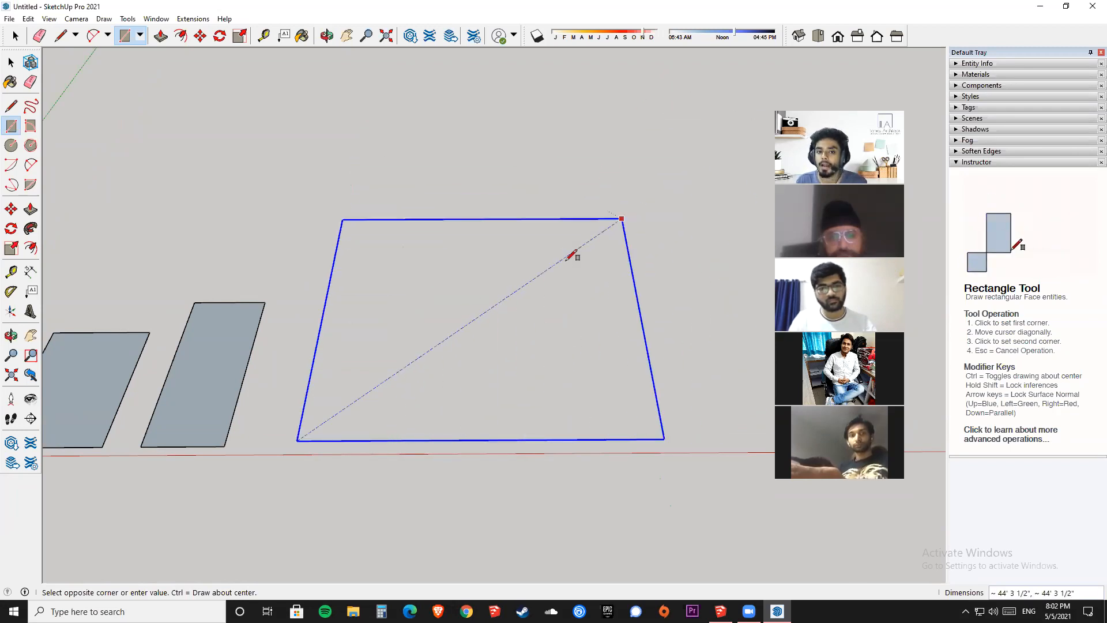
pyautogui.click(525, 320)
pyautogui.scroll(-4, 267, 248)
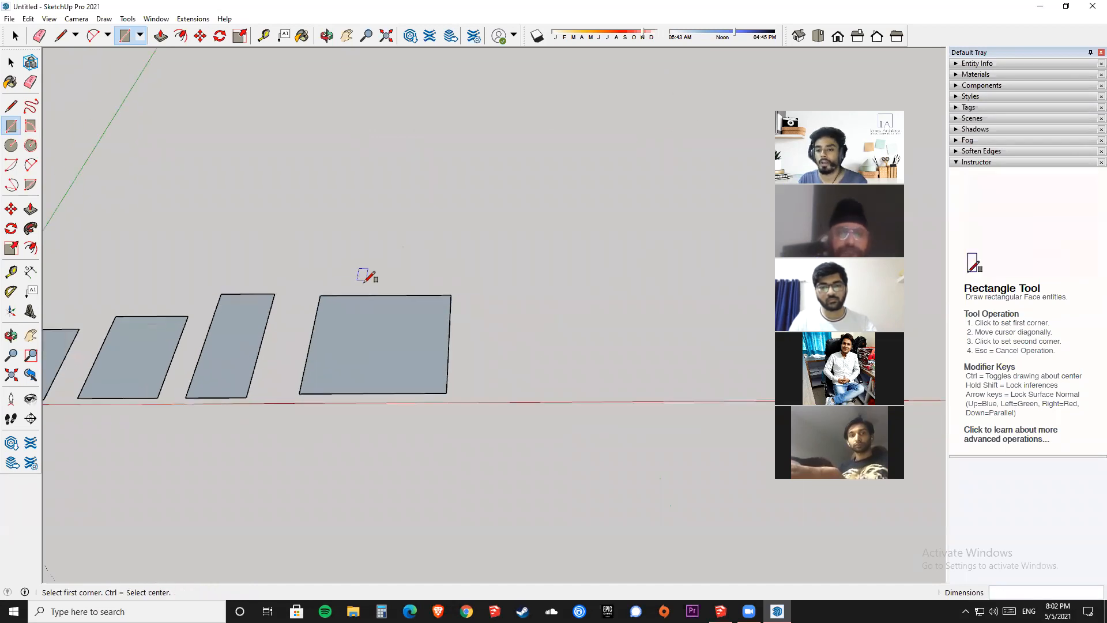
# Try drawing a square locked to the diagonal inference, about 24' 9 1/2" per side, on the ground beside the existing square, and undo it.
pyautogui.press('space')
pyautogui.scroll(3, 511, 338)
pyautogui.keyDown('shift'); pyautogui.moveTo(530, 343); pyautogui.dragTo(364, 374, button='middle'); pyautogui.keyUp('shift')
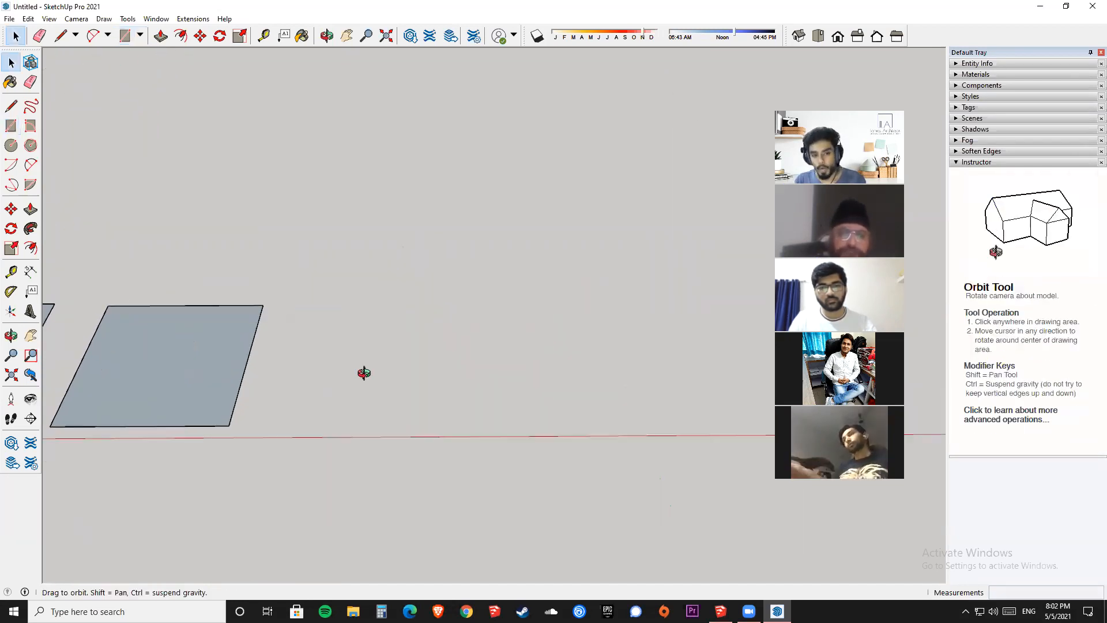
pyautogui.scroll(1, 366, 375)
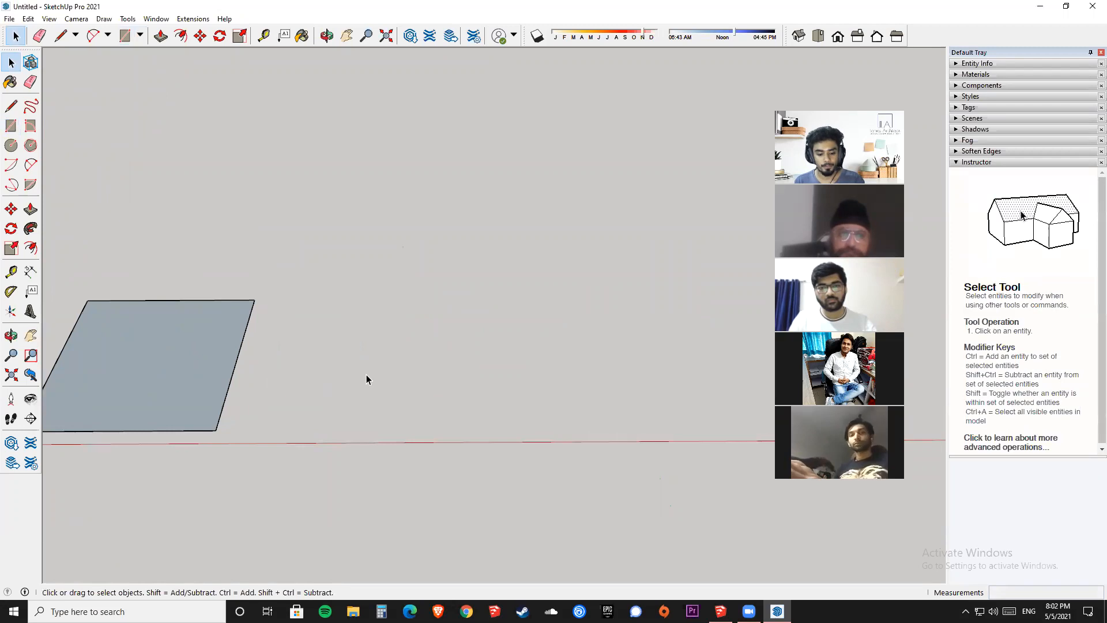
pyautogui.press('r')
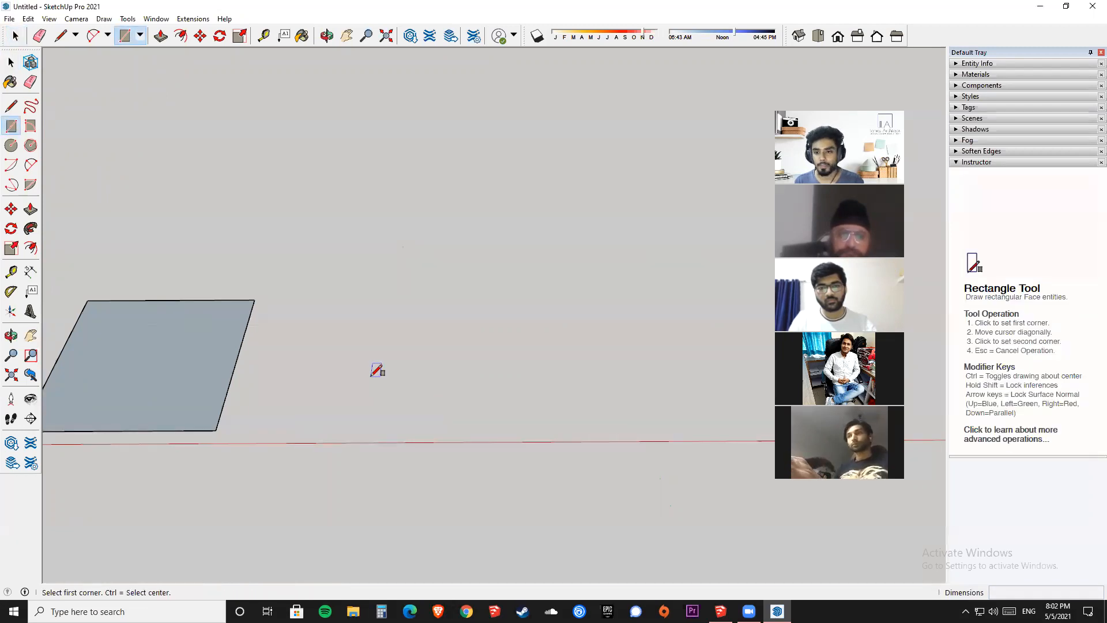
pyautogui.click(399, 381)
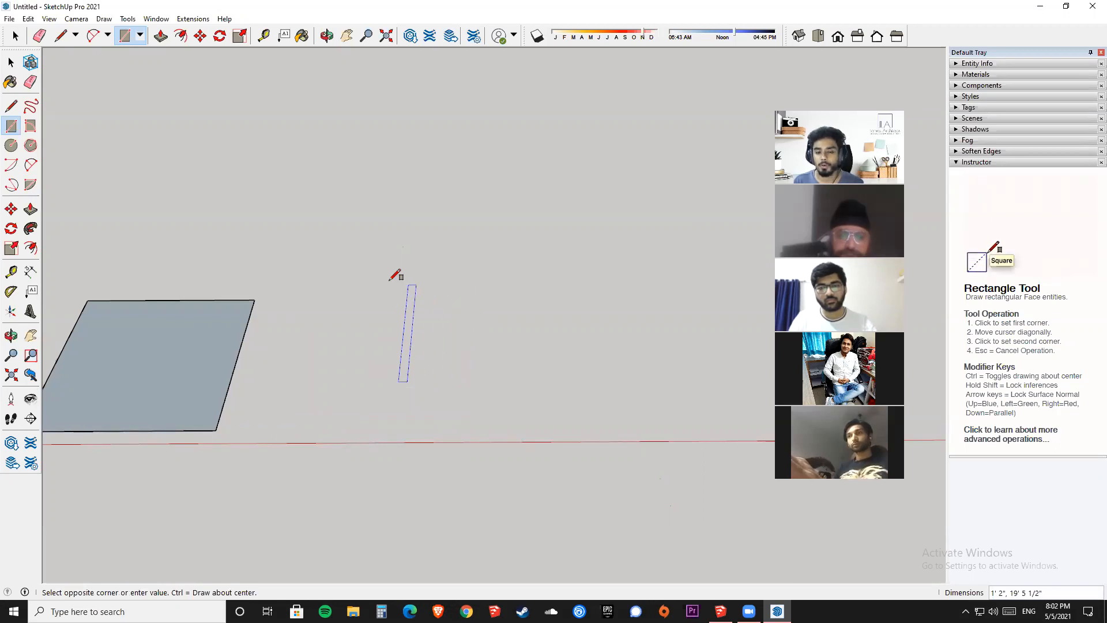
pyautogui.press('Escape')
pyautogui.click(393, 375)
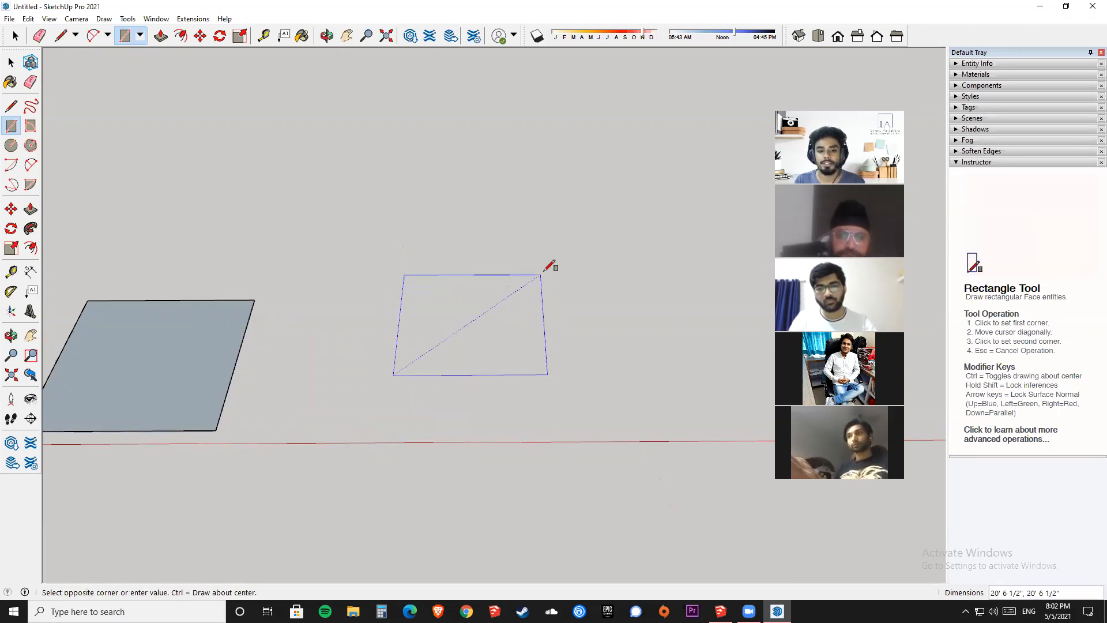
pyautogui.click(567, 256)
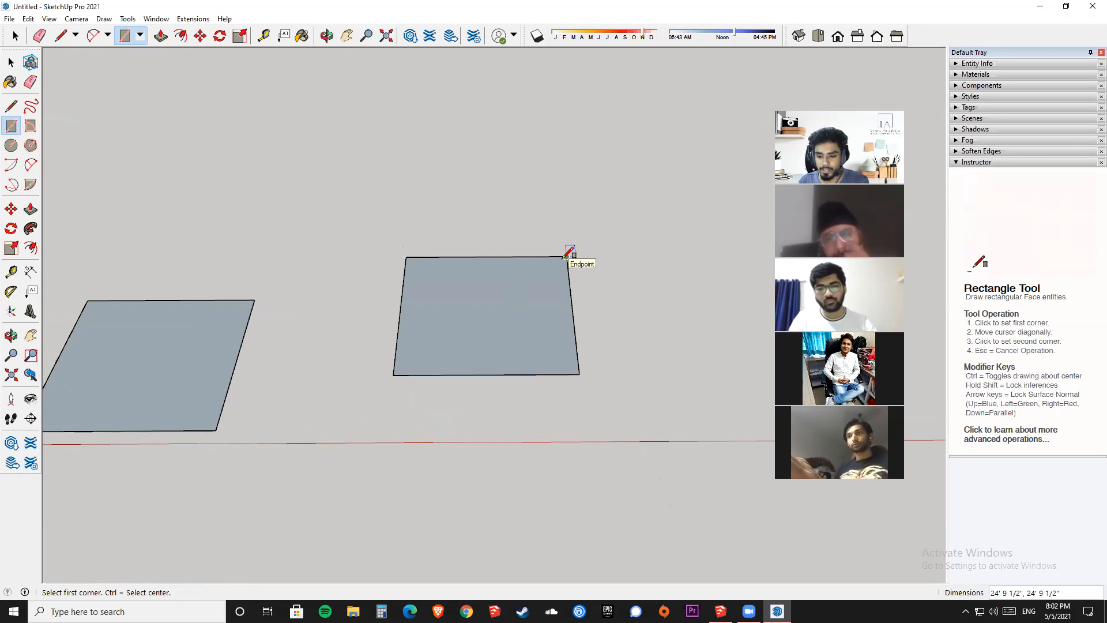
pyautogui.hotkey('ctrl', 'z')
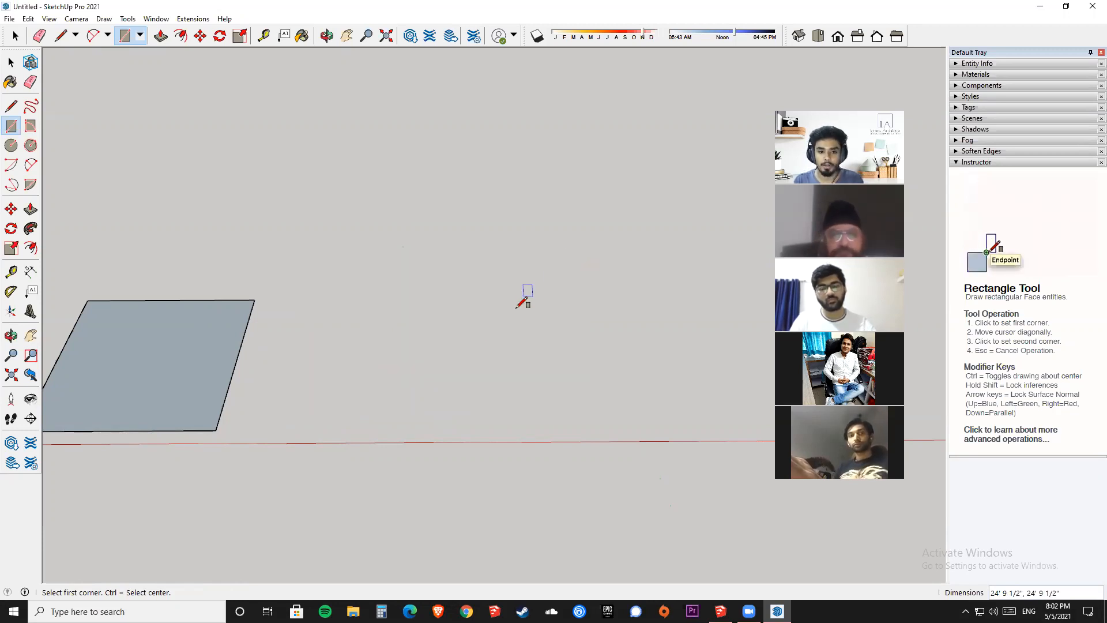
# Draw a rectangle on the ground beside the square, toggling between corner and center drawing and finishing it about its center.
pyautogui.click(437, 357)
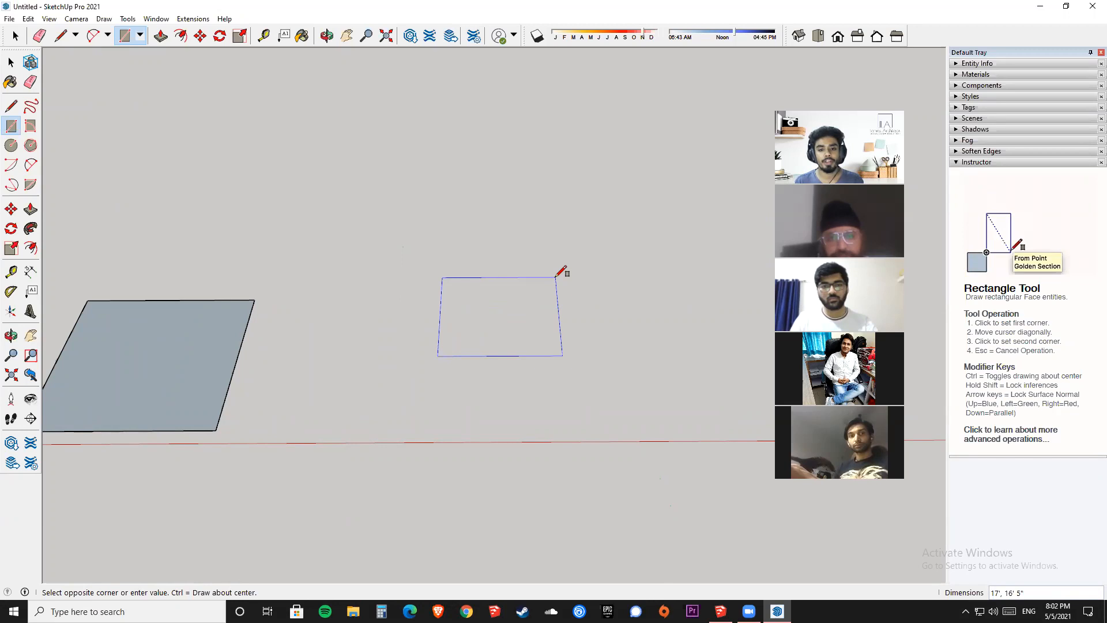
pyautogui.press('ctrl')
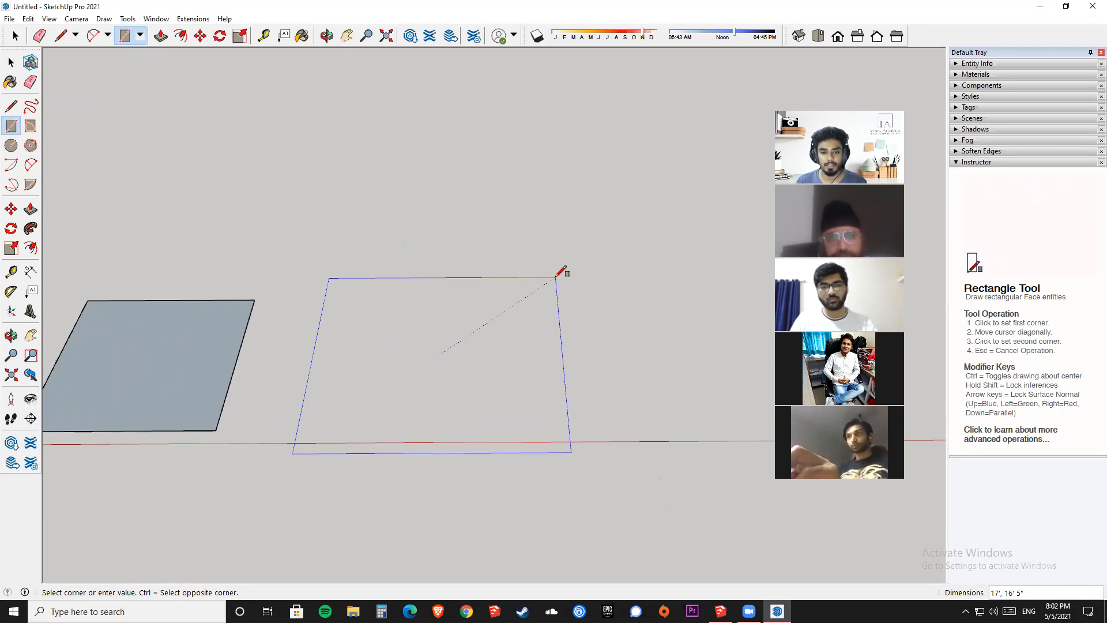
pyautogui.press('ctrl')
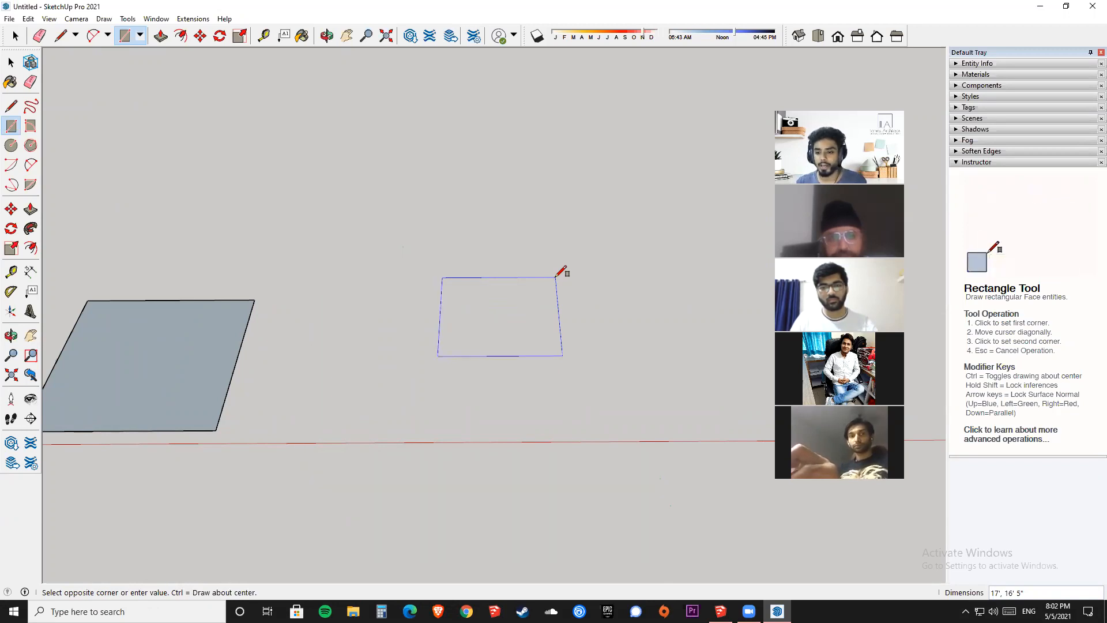
pyautogui.press('ctrl')
pyautogui.press('ctrl')
pyautogui.press('ctrl')
pyautogui.press('ctrl')
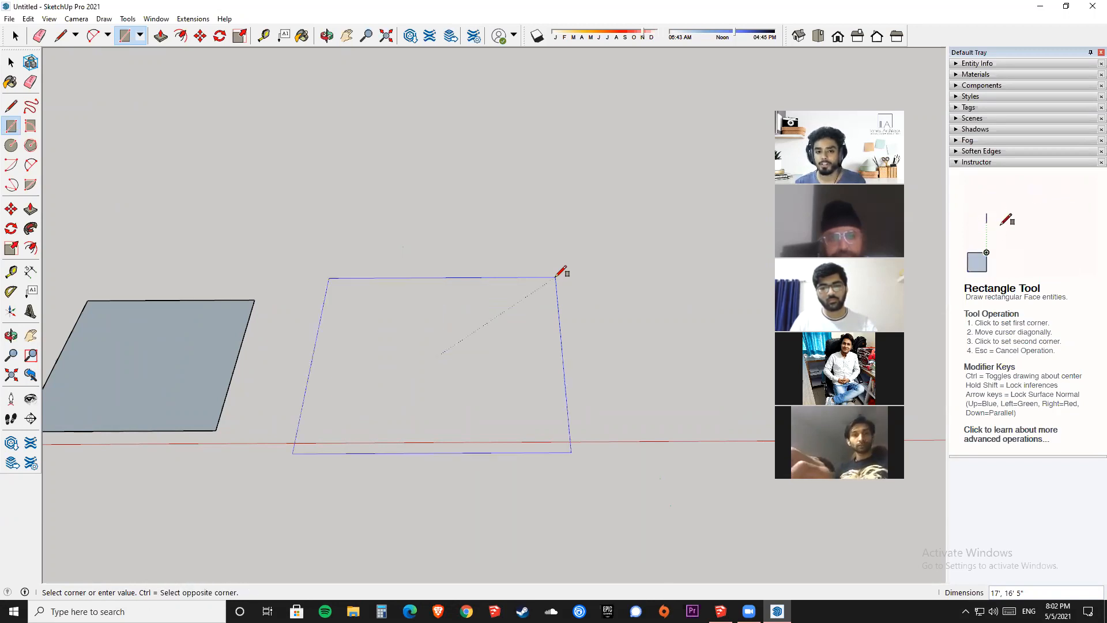
pyautogui.press('ctrl')
pyautogui.press('ctrl')
pyautogui.press('ctrl')
pyautogui.press('ctrl')
pyautogui.press('ctrl')
pyautogui.press('ctrl')
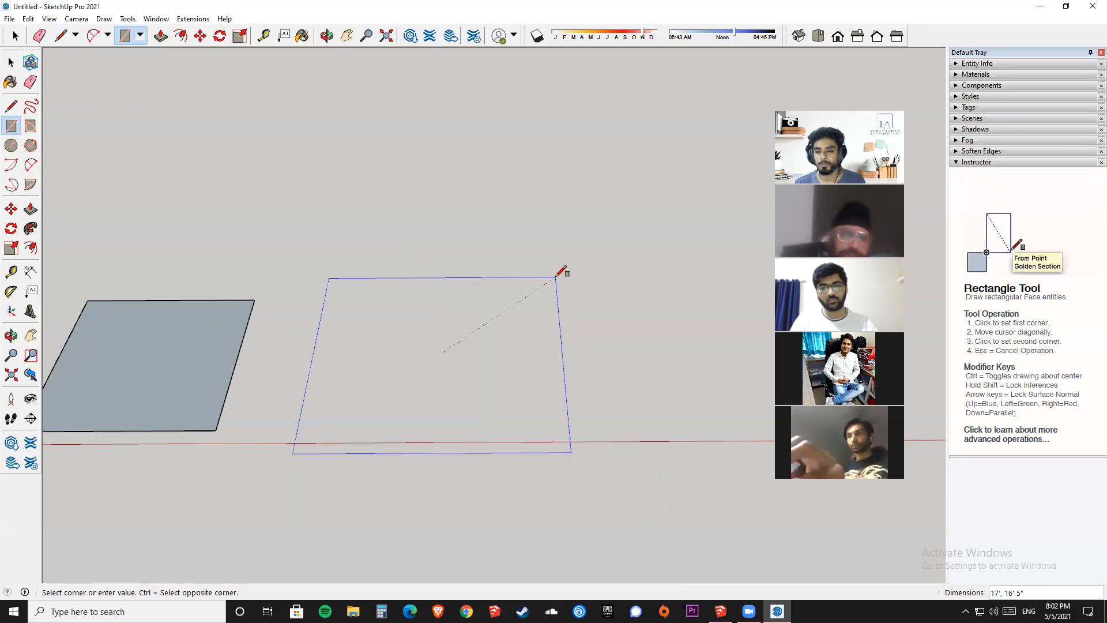
pyautogui.press('ctrl')
pyautogui.press('ctrl')
pyautogui.press('ctrl')
pyautogui.press('ctrl')
pyautogui.press('ctrl')
pyautogui.press('ctrl')
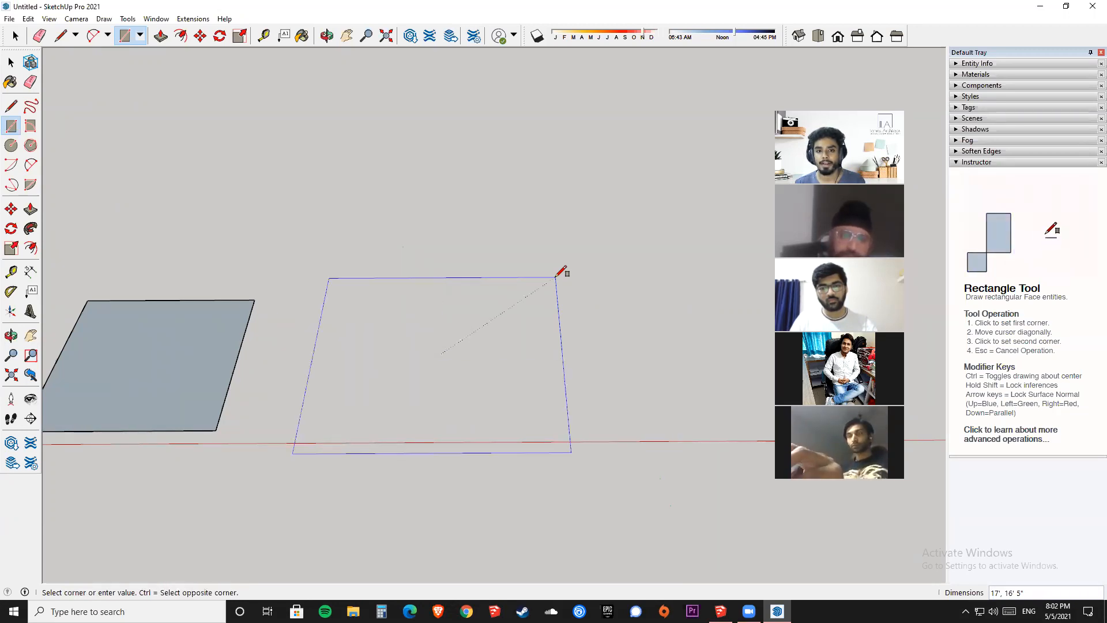
pyautogui.press('ctrl')
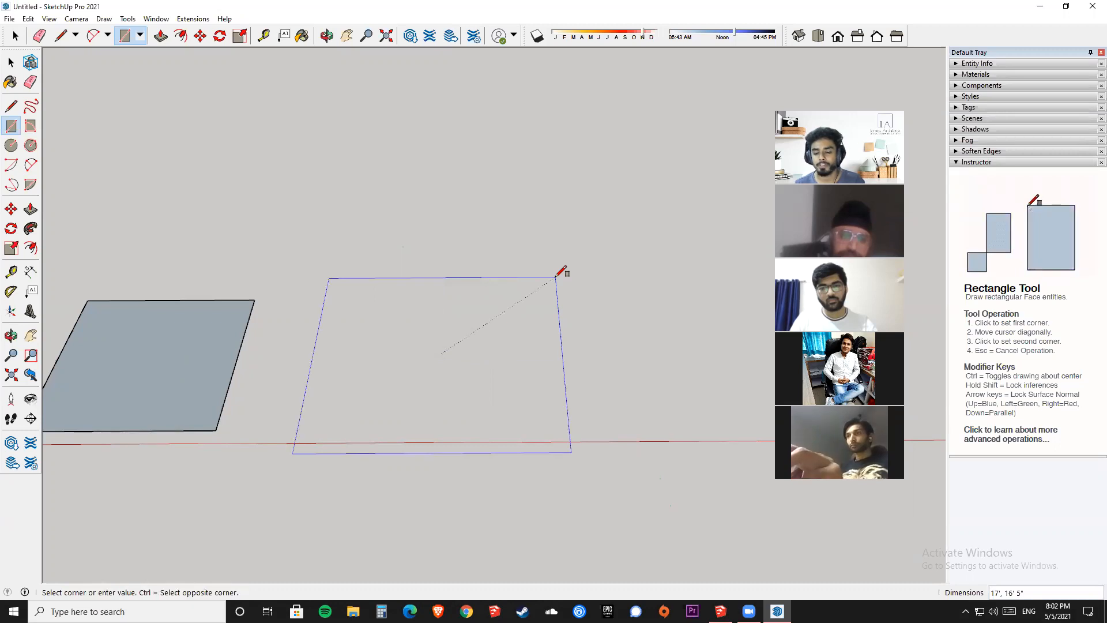
pyautogui.press('ctrl')
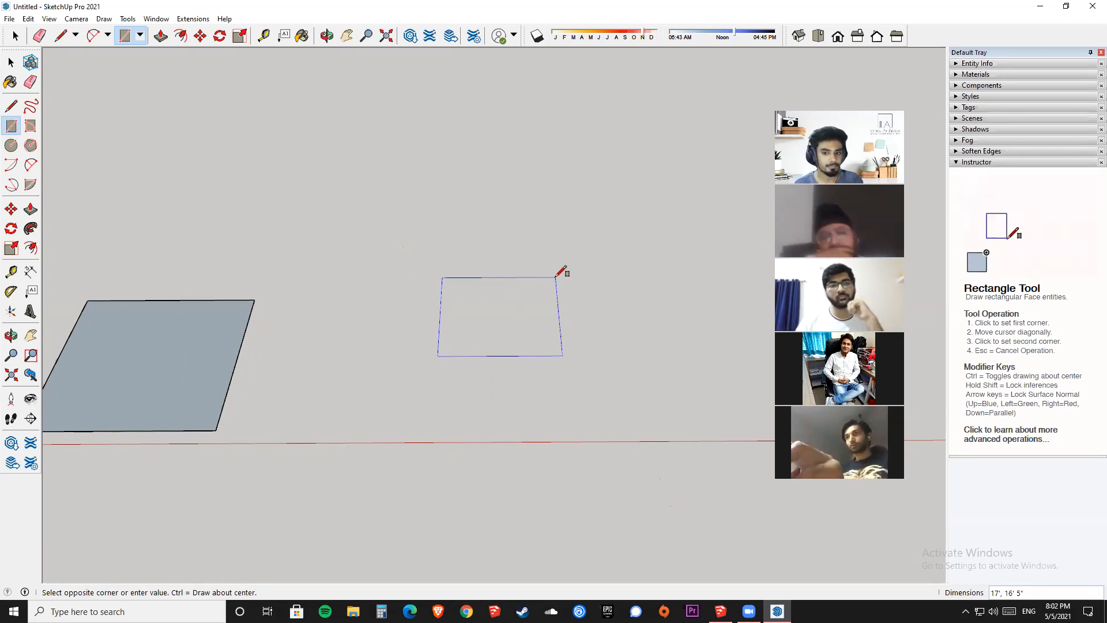
pyautogui.press('ctrl')
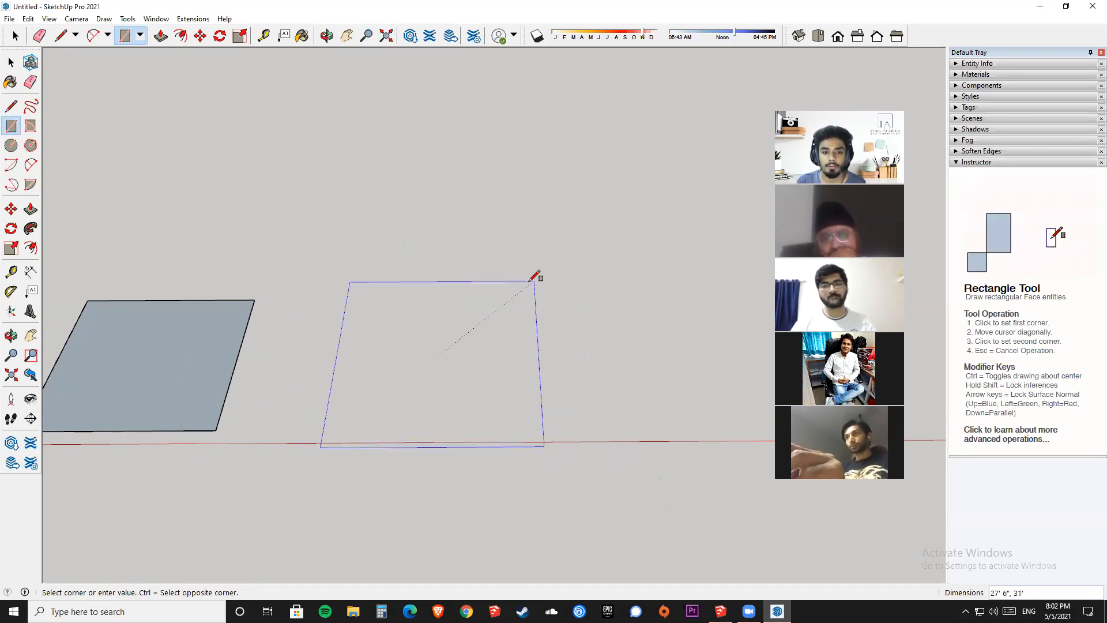
pyautogui.click(522, 309)
pyautogui.press('space')
pyautogui.scroll(-4, 568, 367)
pyautogui.moveTo(590, 396); pyautogui.dragTo(514, 340, button='middle')
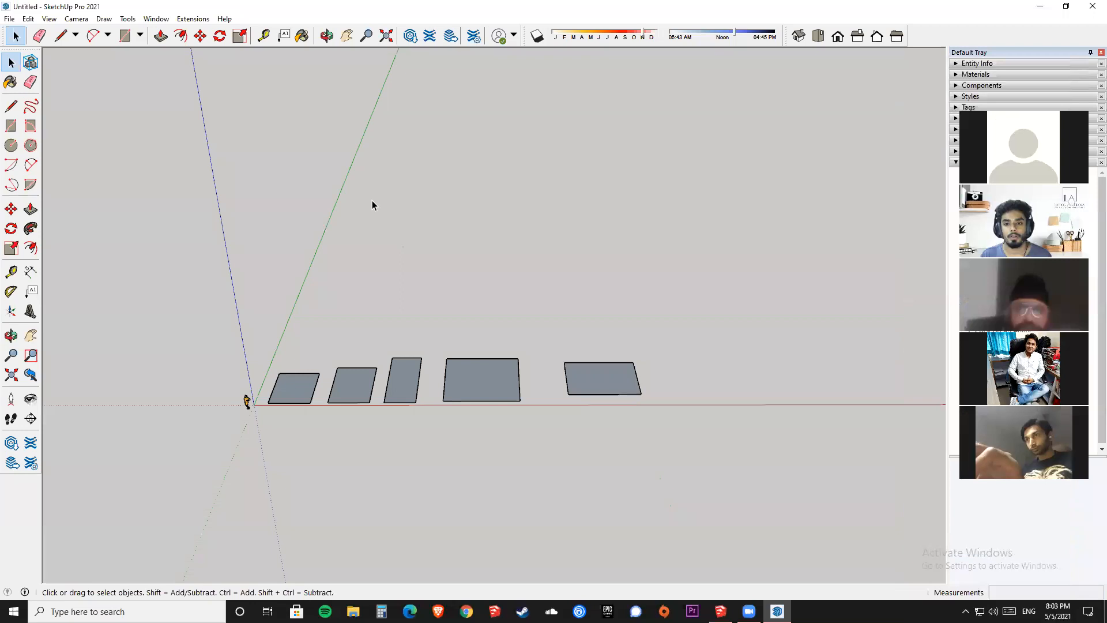
# Delete the center-drawn rectangle at the far end of the row.
pyautogui.moveTo(538, 283); pyautogui.dragTo(663, 411)
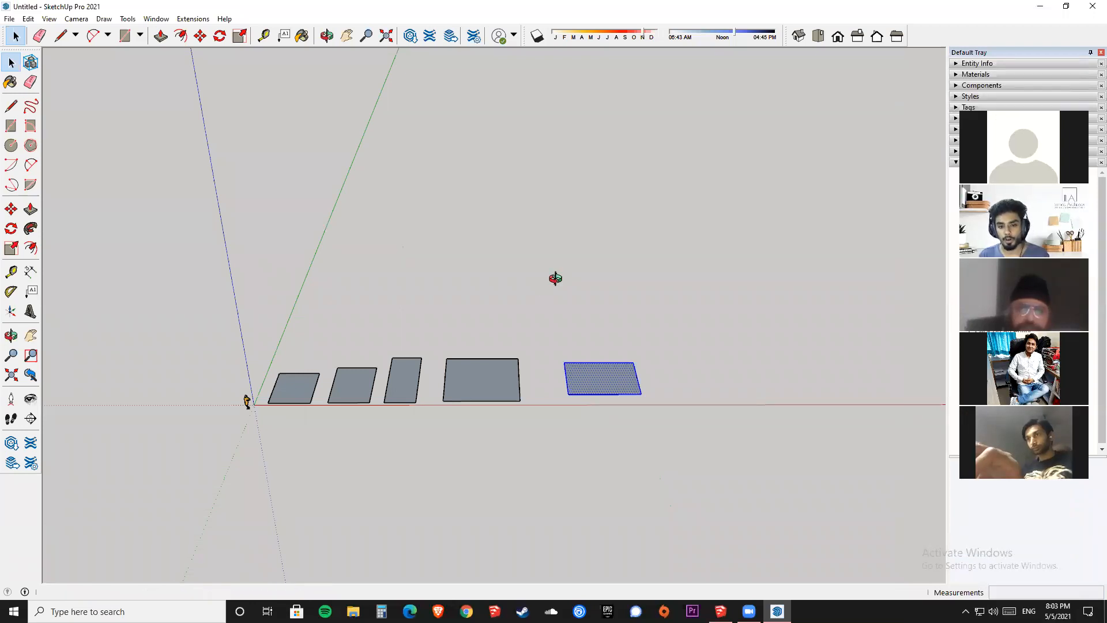
pyautogui.moveTo(554, 278); pyautogui.dragTo(573, 410, button='middle')
pyautogui.press('Delete')
pyautogui.scroll(4, 580, 365)
pyautogui.moveTo(580, 366); pyautogui.dragTo(549, 409, button='middle')
pyautogui.press('r')
pyautogui.click(513, 414)
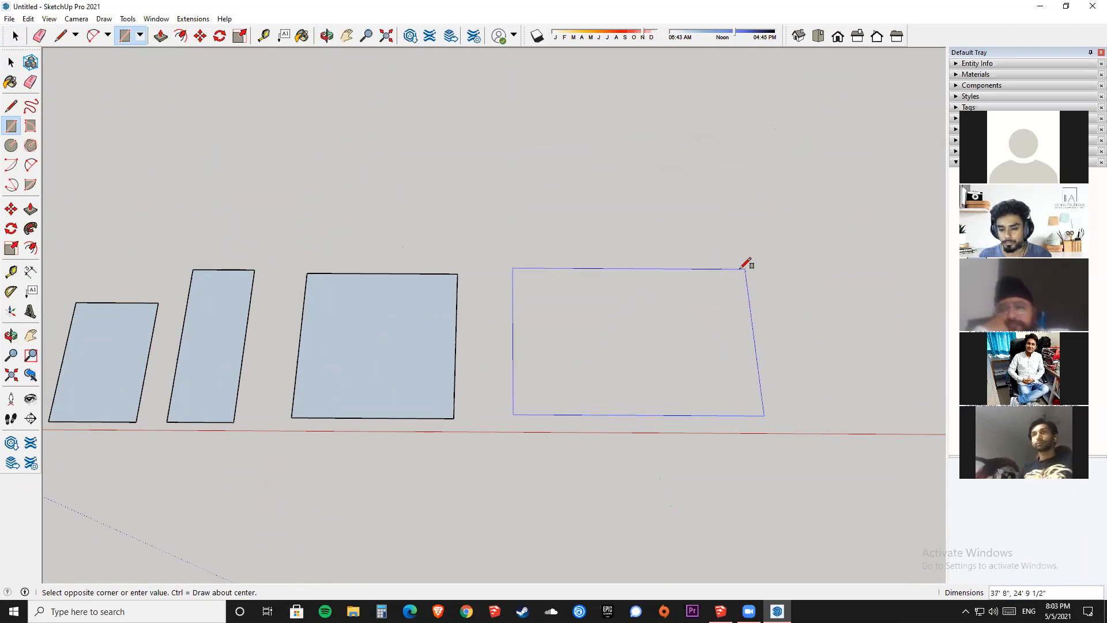
pyautogui.press('Escape')
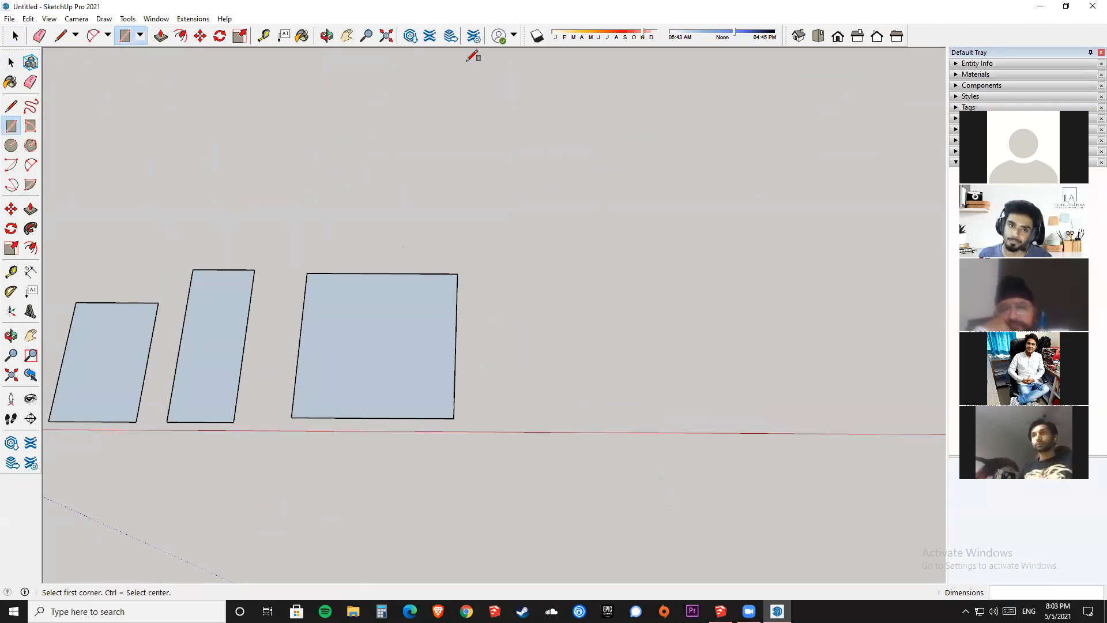
pyautogui.click(1074, 106)
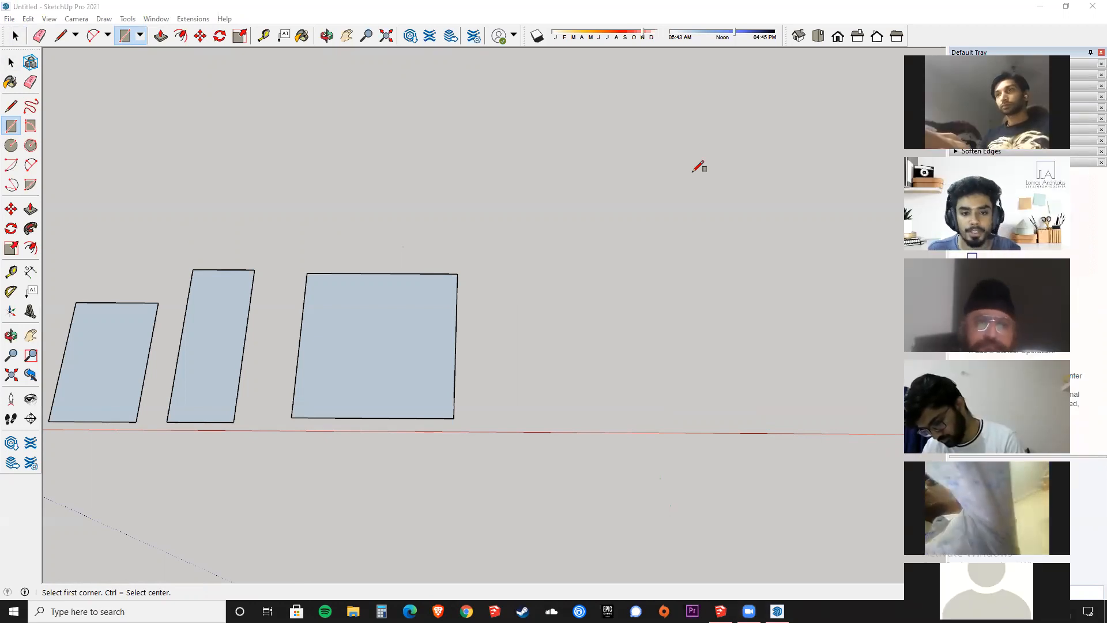
# Select all four remaining rectangles along the red axis and delete them.
pyautogui.scroll(-3, 883, 356)
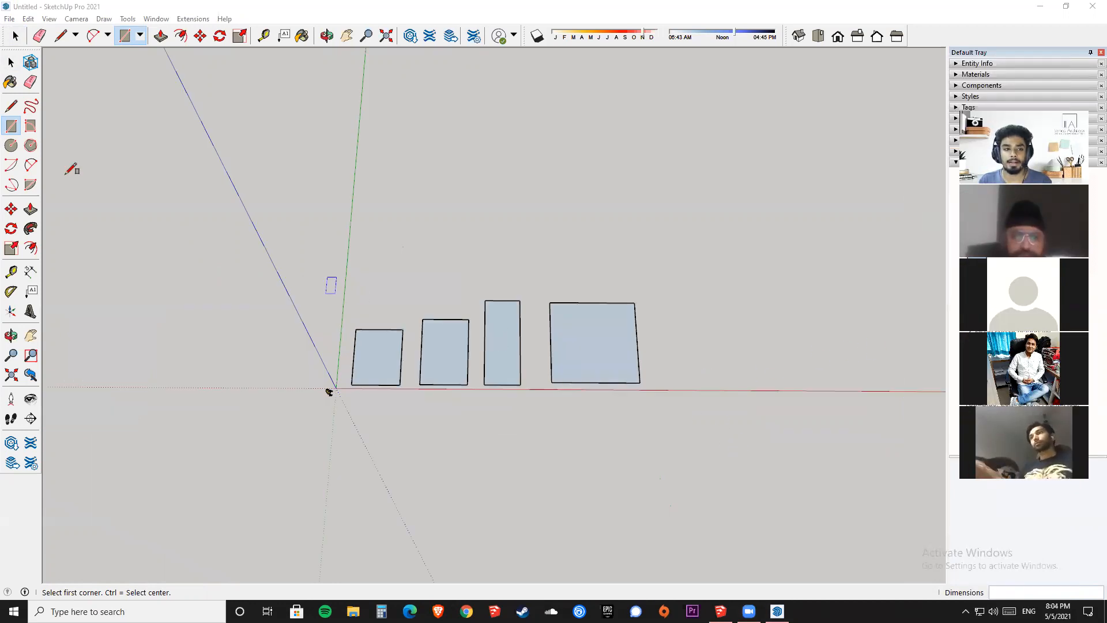
pyautogui.click(11, 62)
pyautogui.moveTo(341, 229); pyautogui.dragTo(340, 227)
pyautogui.press('Delete')
pyautogui.scroll(1, 383, 407)
pyautogui.moveTo(383, 407); pyautogui.dragTo(398, 276, button='middle')
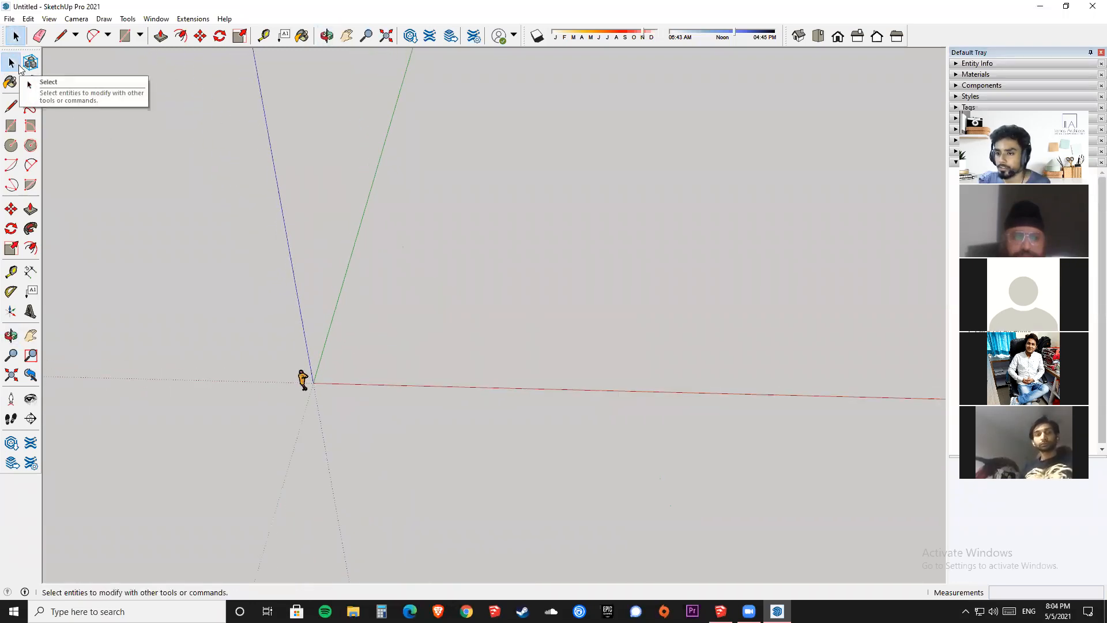
# Draw a freehand rectangle on the ground near the origin, between the red and green axes.
pyautogui.scroll(3, 454, 382)
pyautogui.scroll(2, 332, 306)
pyautogui.keyDown('shift'); pyautogui.moveTo(329, 311); pyautogui.dragTo(387, 378, button='middle'); pyautogui.keyUp('shift')
pyautogui.press('r')
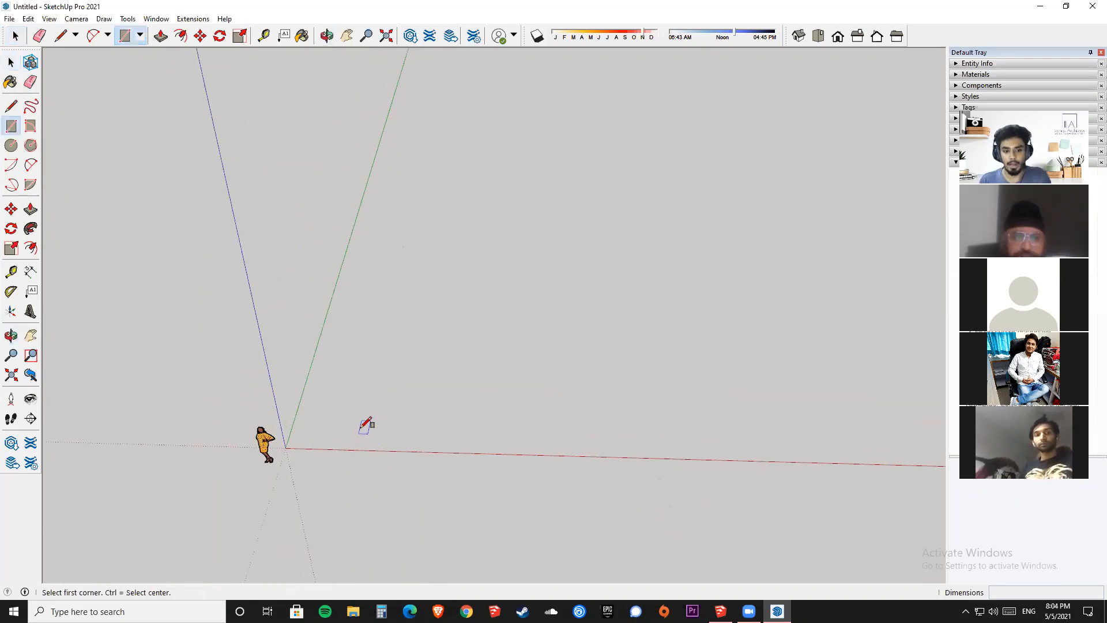
pyautogui.click(361, 426)
pyautogui.click(533, 326)
pyautogui.press('space')
pyautogui.moveTo(667, 539); pyautogui.dragTo(438, 492, button='middle')
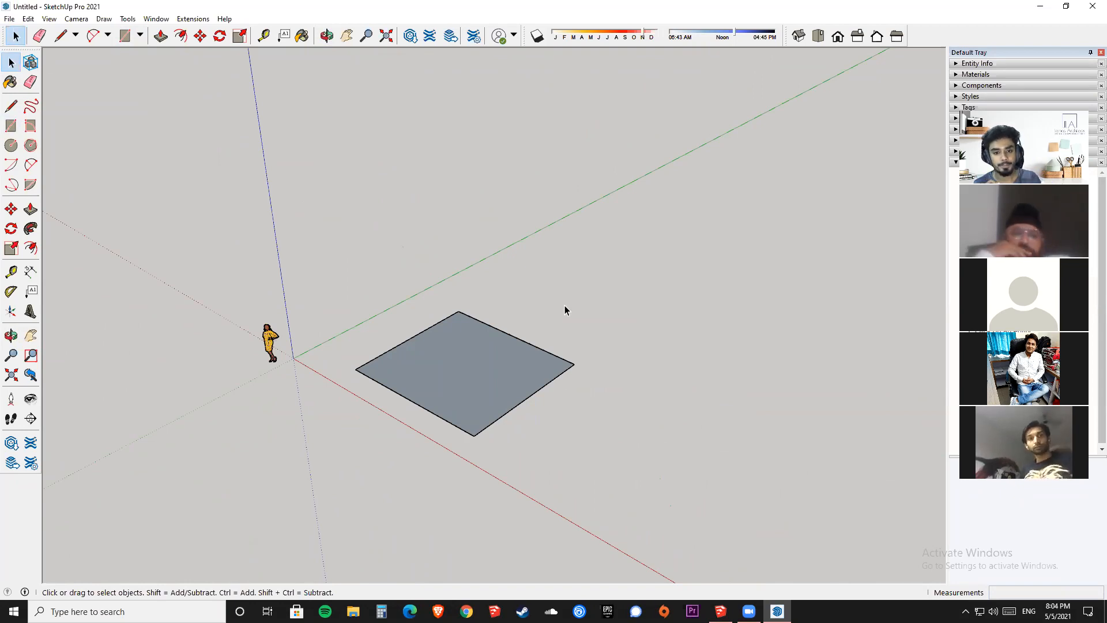
# Try Push/Pull on the rectangle's face to raise it about 19' 9 1/2", and undo it.
pyautogui.press('p')
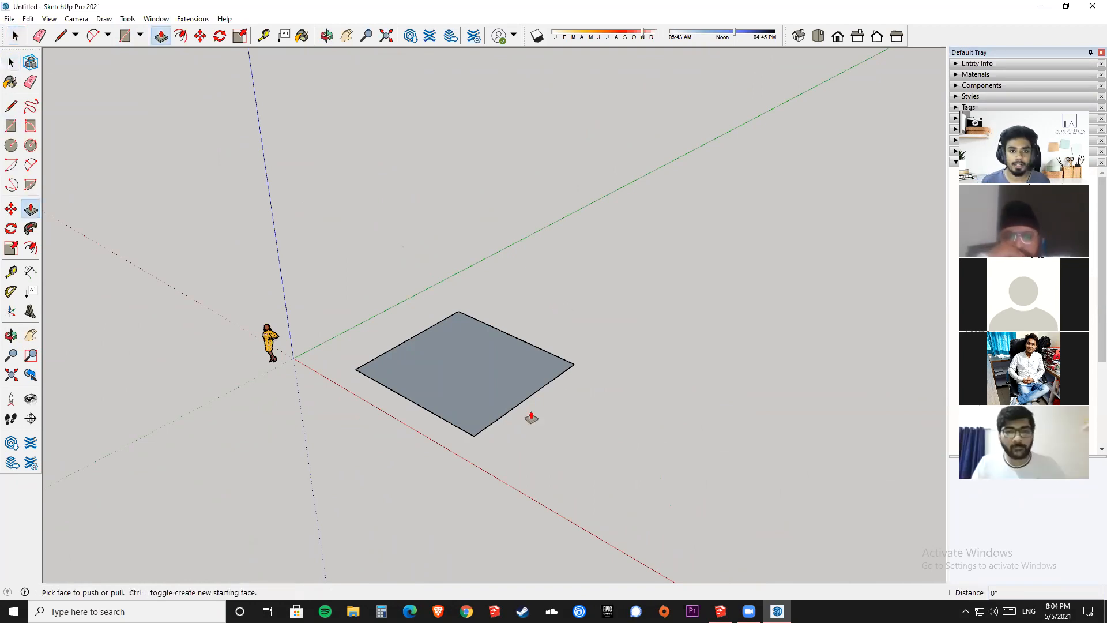
pyautogui.click(473, 389)
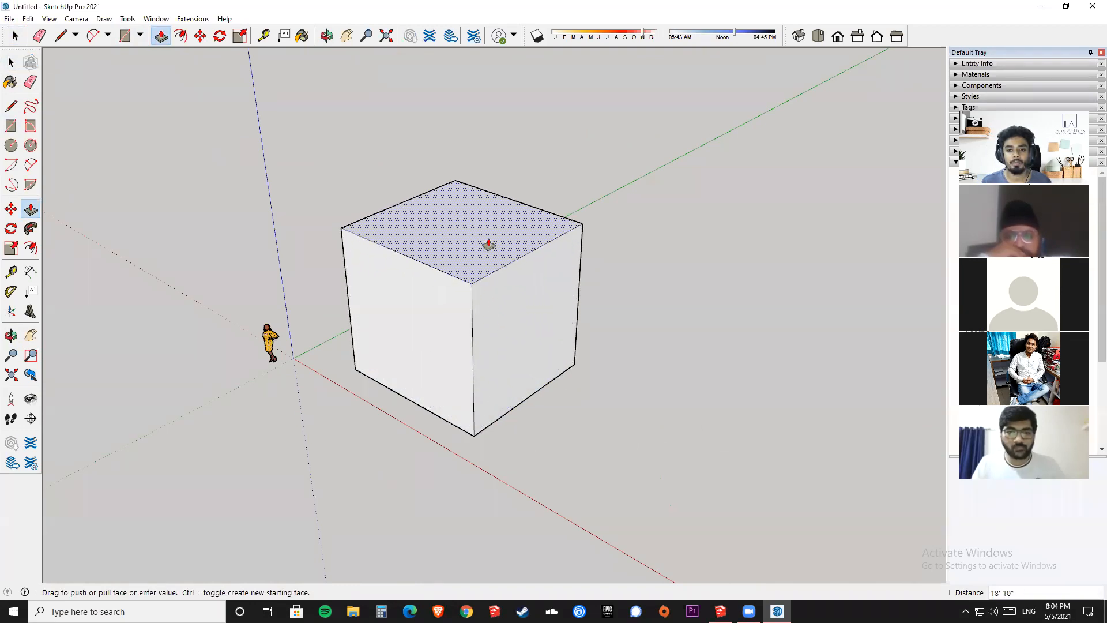
pyautogui.click(492, 237)
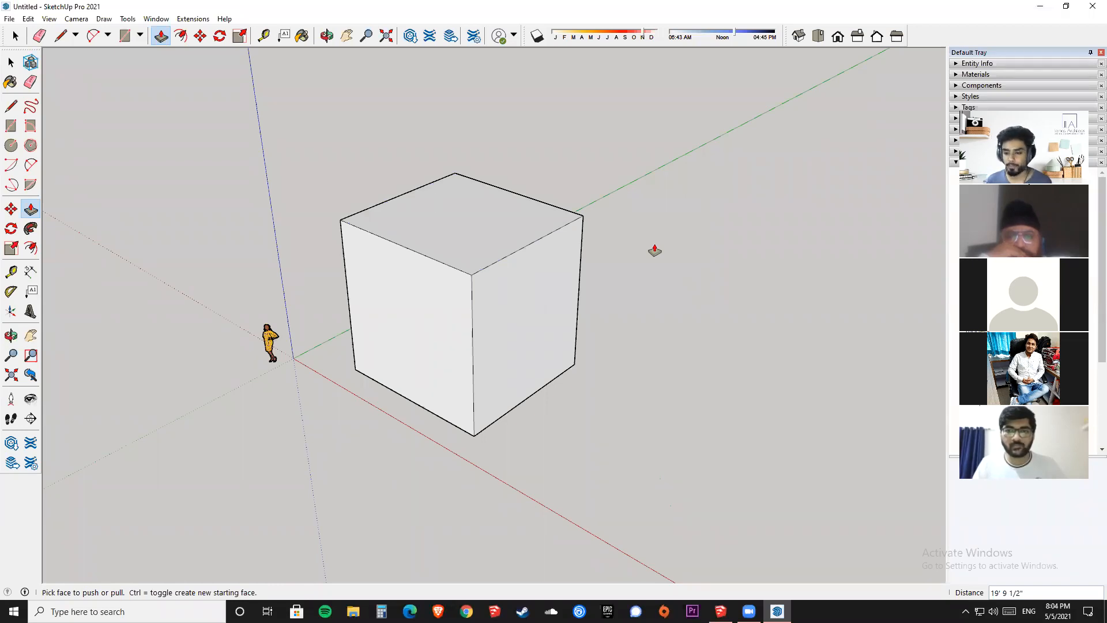
pyautogui.hotkey('ctrl', 'z')
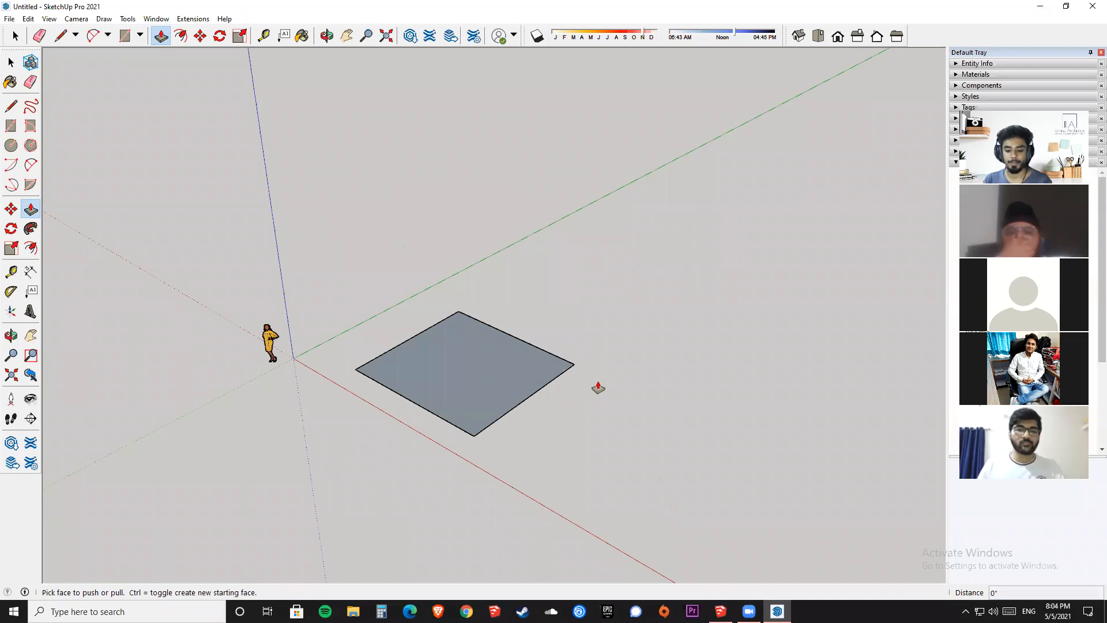
# Push/Pull the rectangle's face upward by about 17' to form a solid box.
pyautogui.click(525, 385)
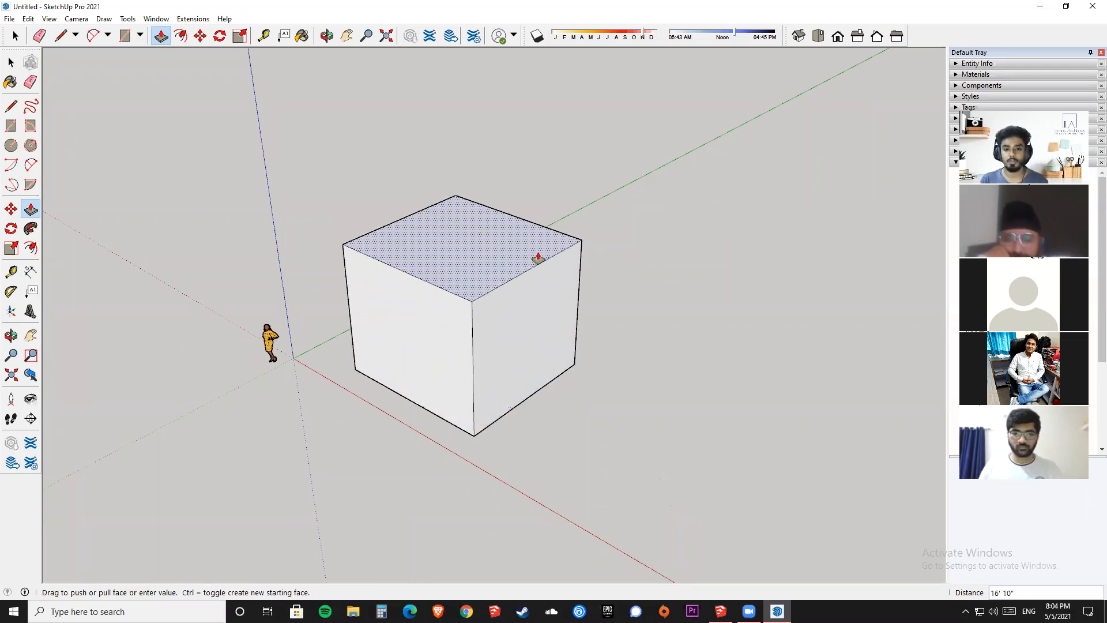
pyautogui.click(540, 254)
pyautogui.press('space')
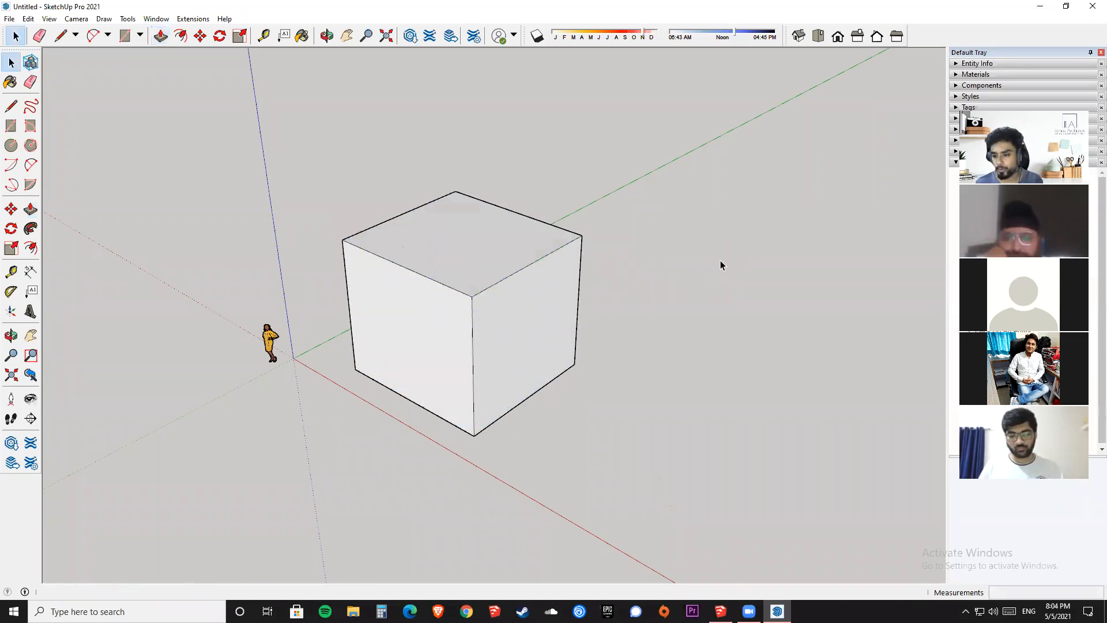
# Select all connected faces and edges of the box, clear the selection, and examine the box from other angles.
pyautogui.scroll(-4, 417, 244)
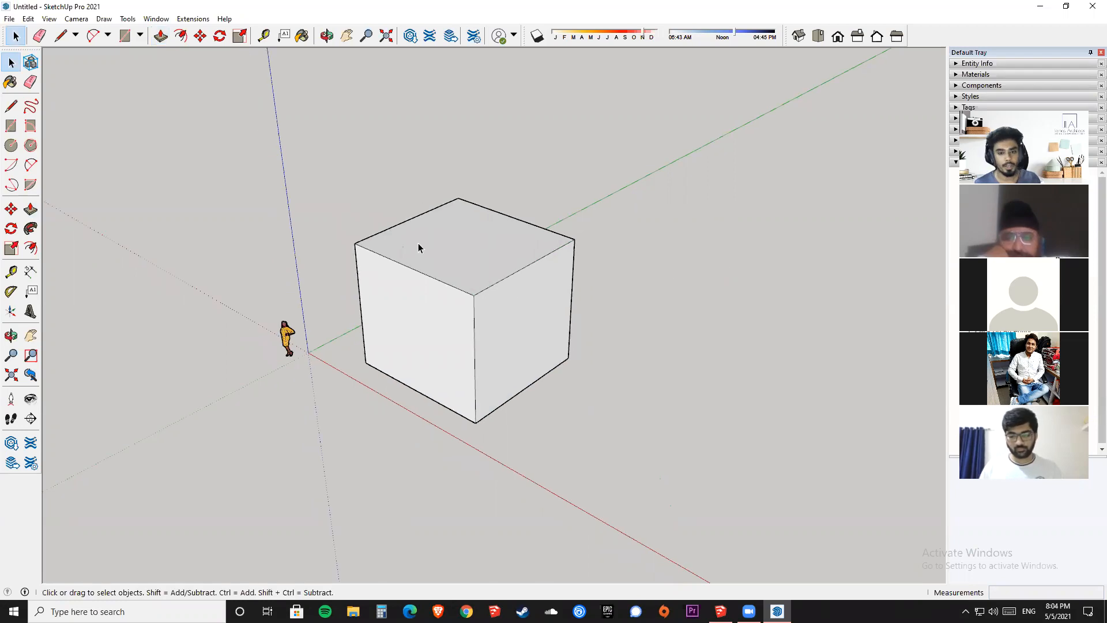
pyautogui.tripleClick(466, 294)
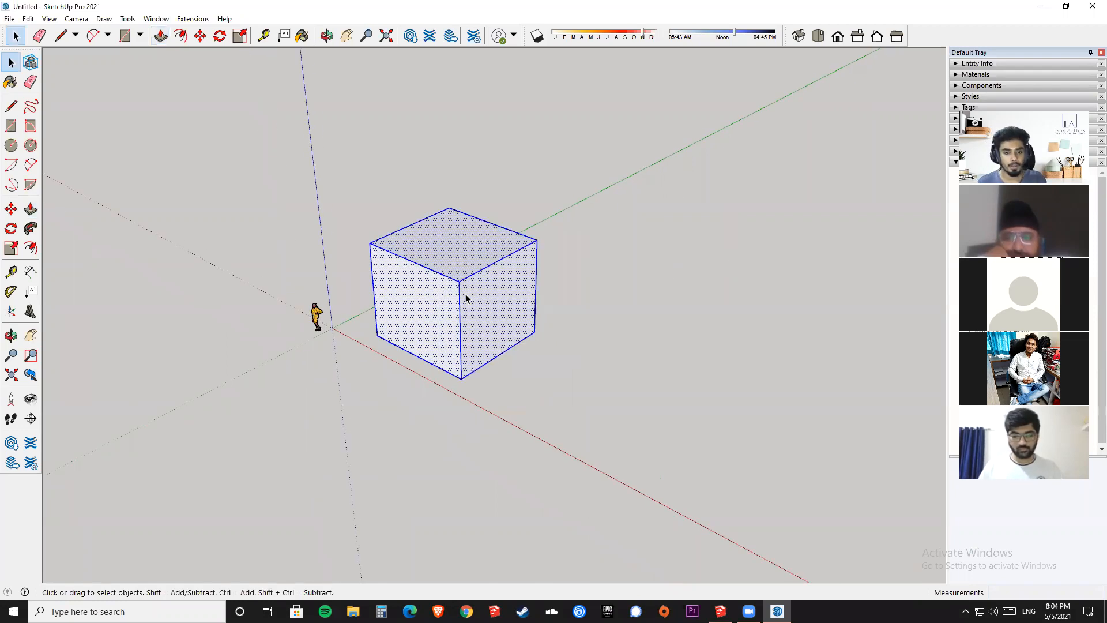
pyautogui.moveTo(452, 388); pyautogui.dragTo(523, 253, button='middle')
pyautogui.click(708, 243)
pyautogui.moveTo(708, 243); pyautogui.dragTo(583, 302, button='middle')
pyautogui.scroll(2, 577, 309)
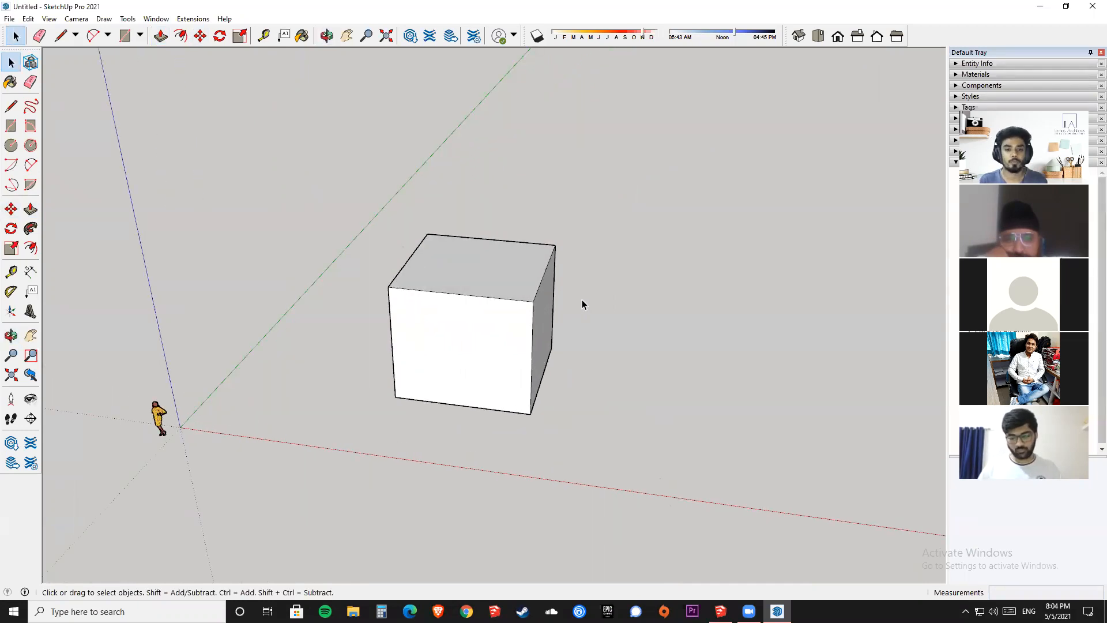
pyautogui.moveTo(497, 276); pyautogui.dragTo(469, 299, button='middle')
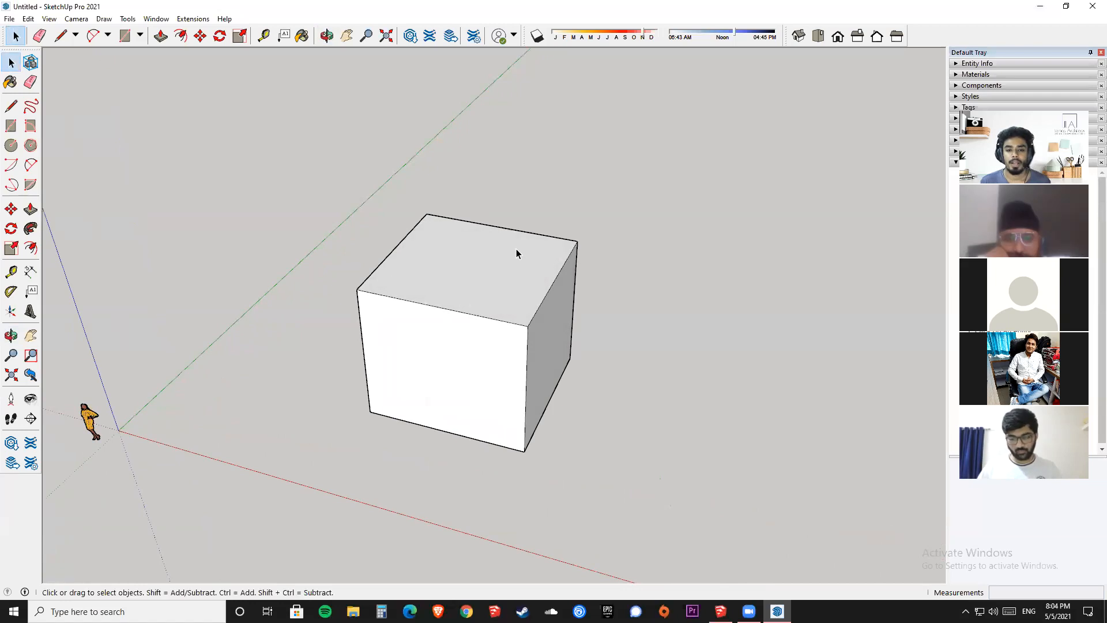
# Select the box's top face alone, extend the selection to its edges and to the whole connected box, and clear it.
pyautogui.click(480, 279)
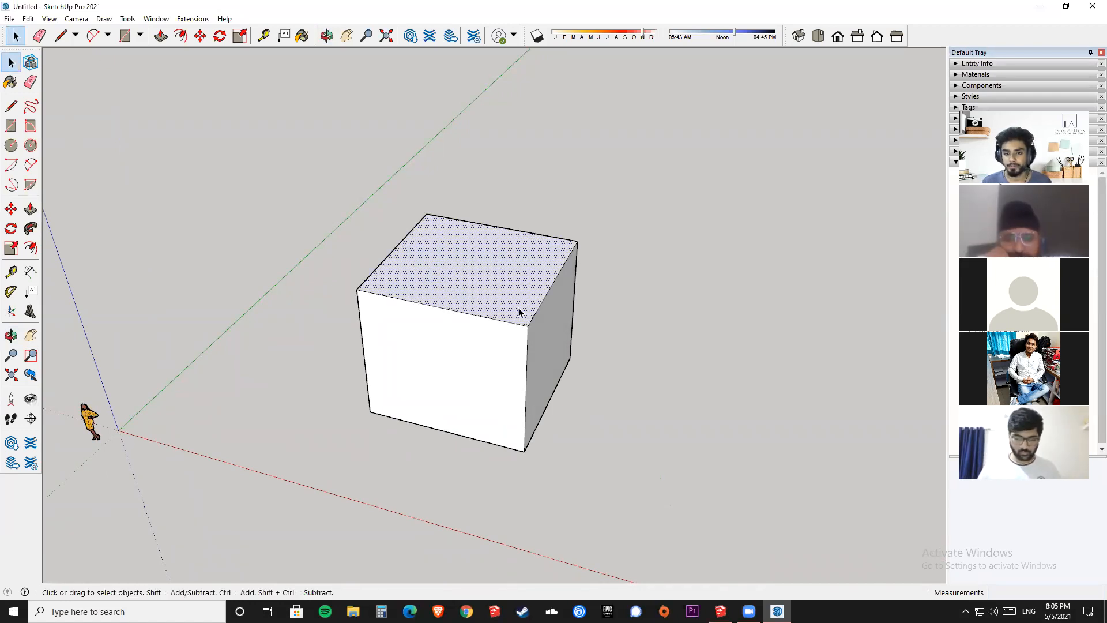
pyautogui.doubleClick(481, 263)
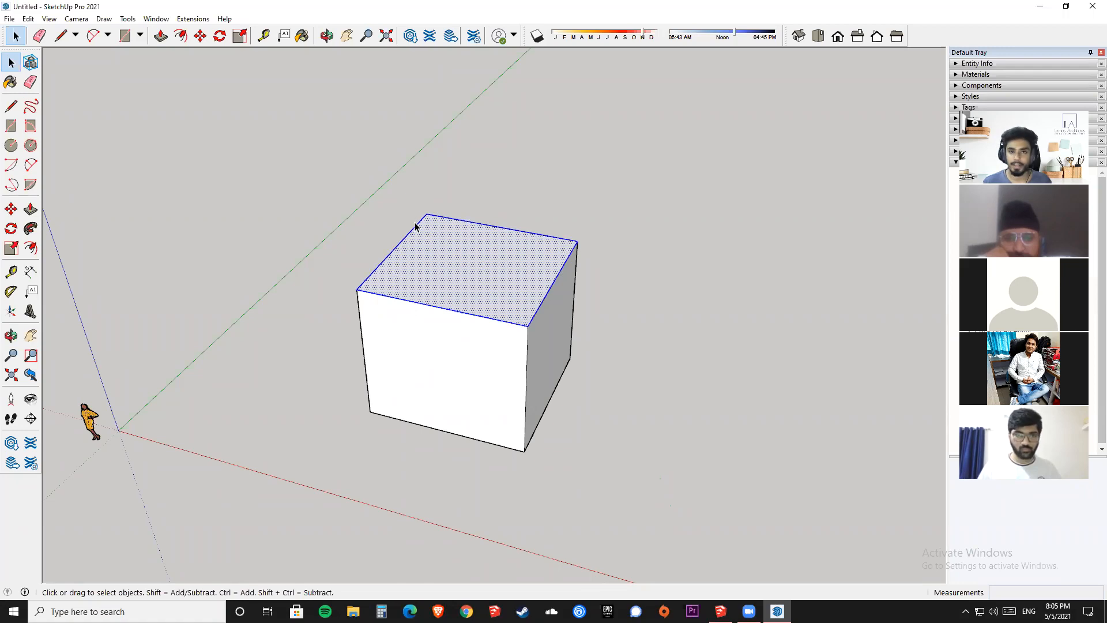
pyautogui.tripleClick(522, 270)
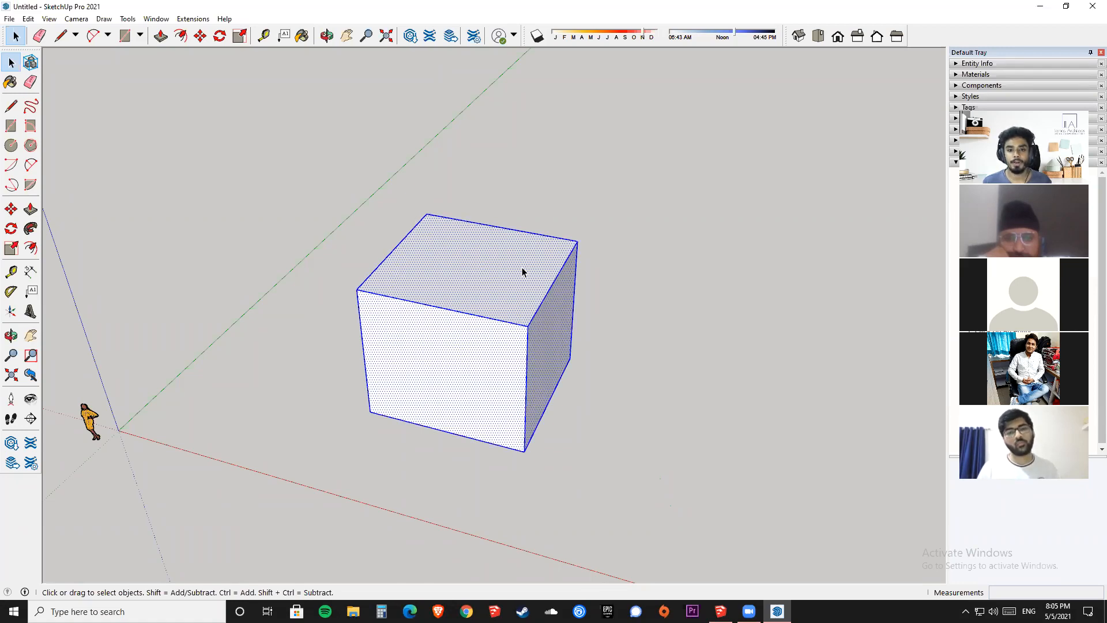
pyautogui.moveTo(415, 280); pyautogui.dragTo(676, 285, button='middle')
pyautogui.click(707, 278)
# Repeat the face, face-with-edges and all-connected selections starting from the box's top face, and clear the selection.
pyautogui.click(486, 268)
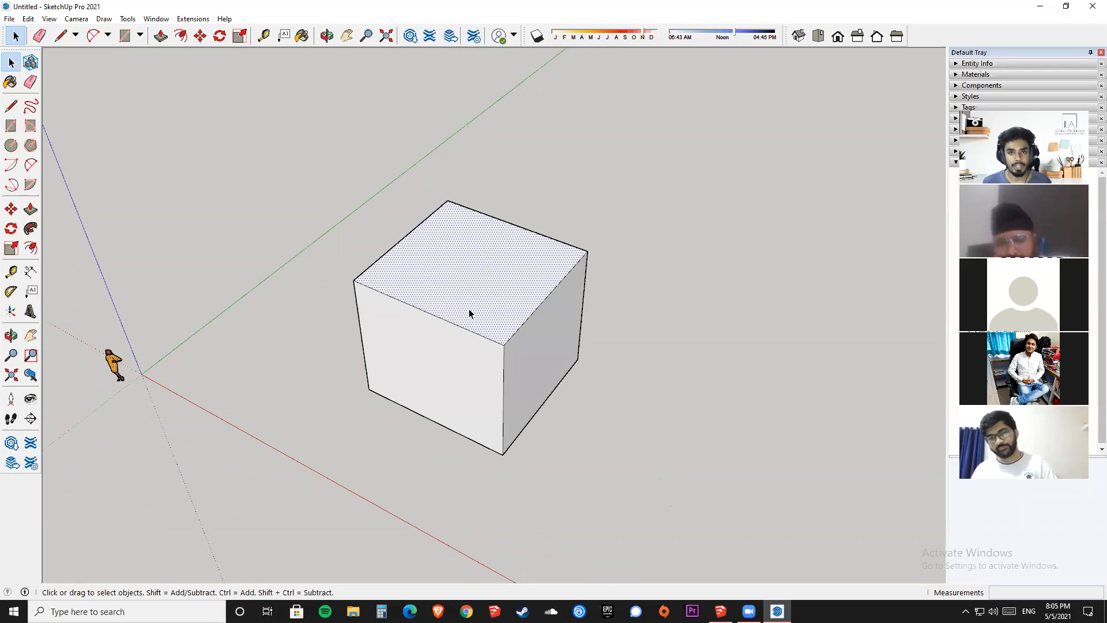
pyautogui.doubleClick(495, 266)
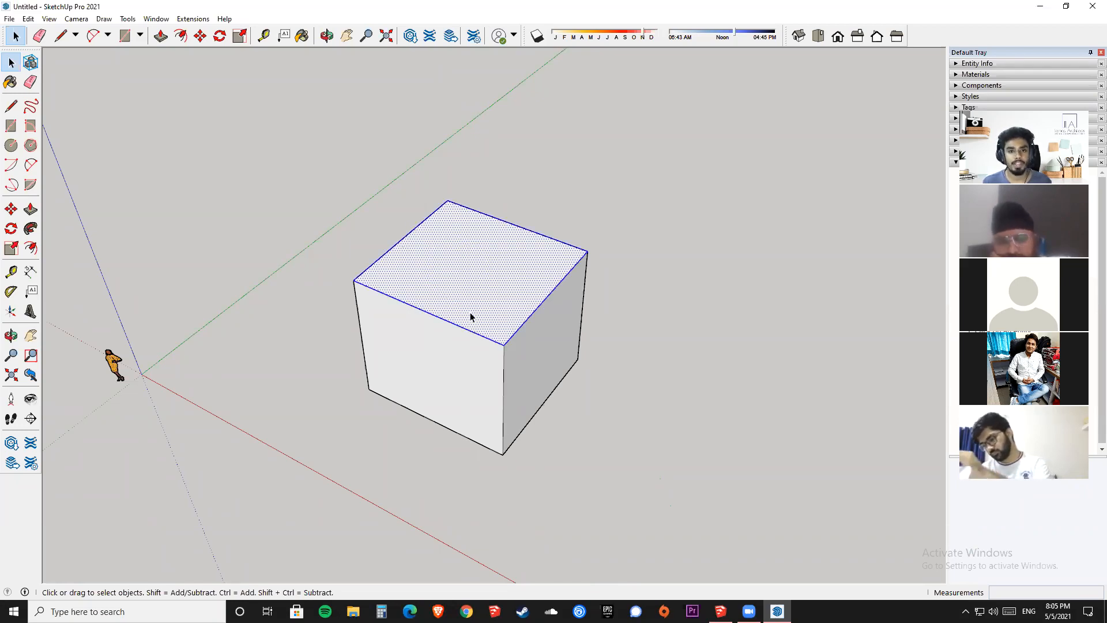
pyautogui.tripleClick(496, 268)
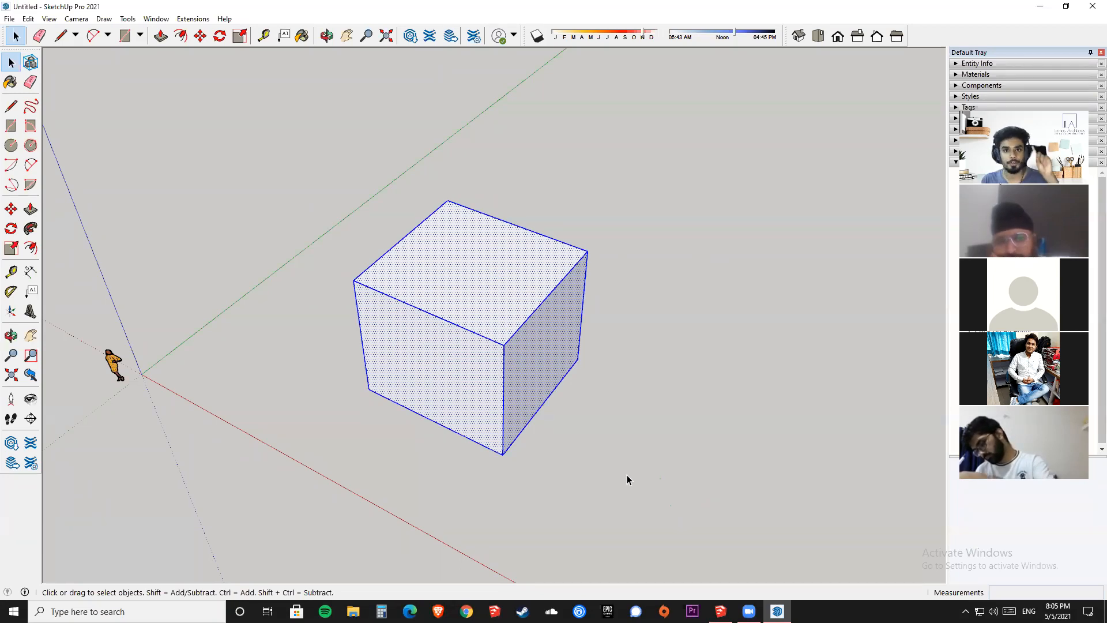
pyautogui.scroll(-1, 324, 462)
pyautogui.moveTo(392, 450); pyautogui.dragTo(351, 368, button='middle')
pyautogui.click(511, 499)
pyautogui.scroll(1, 350, 368)
pyautogui.moveTo(443, 399); pyautogui.dragTo(419, 408, button='middle')
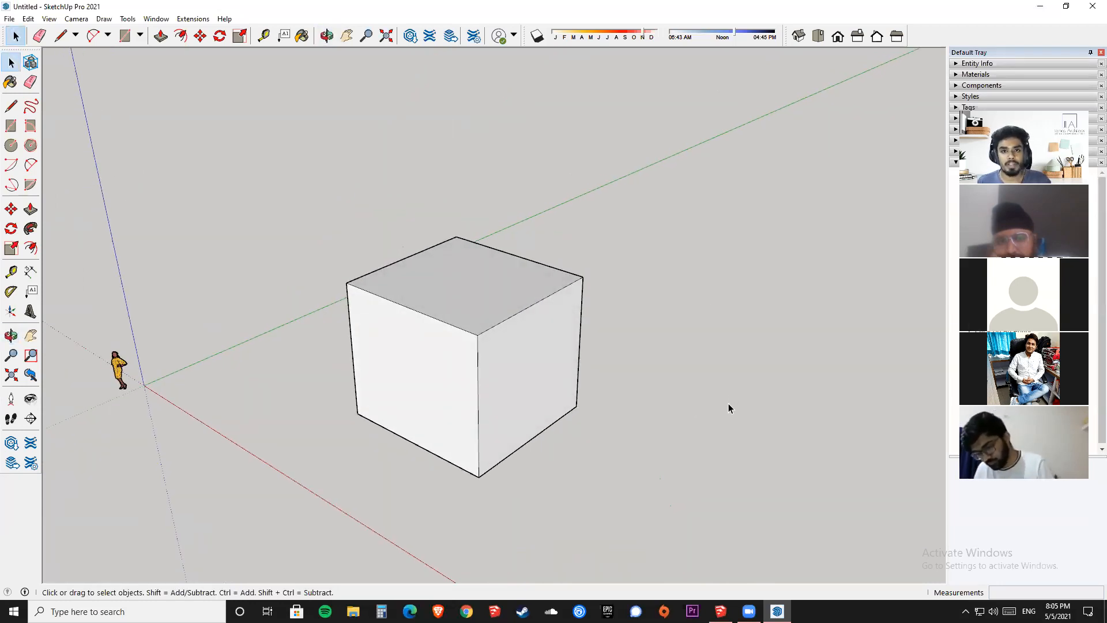
# Select the box's three visible faces, replace the selection with only the top face, and clear it.
pyautogui.tripleClick(434, 359)
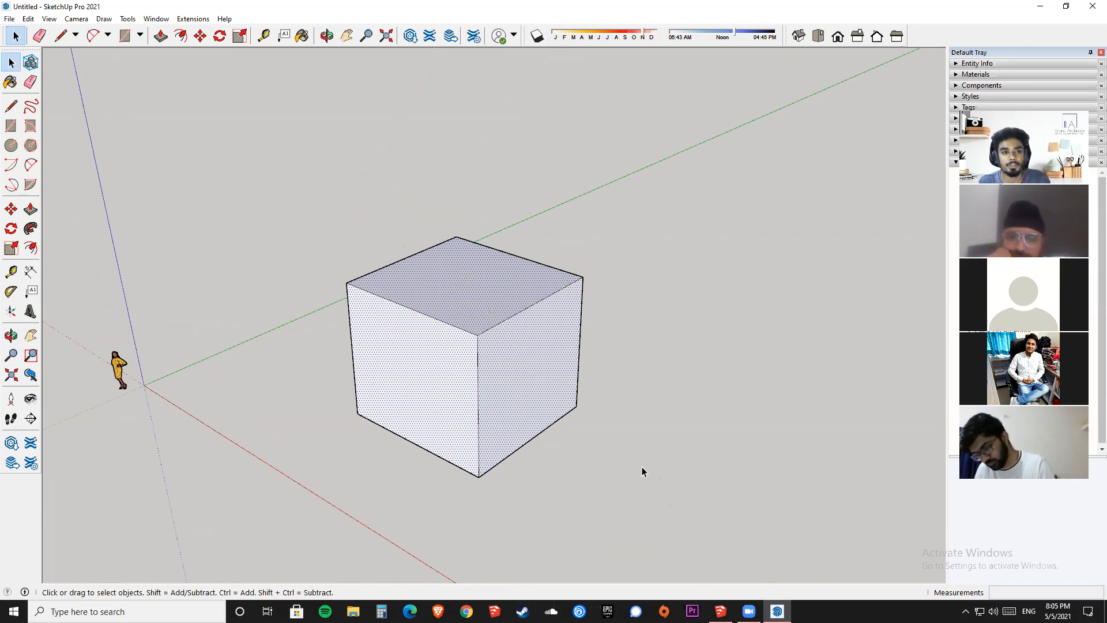
pyautogui.click(403, 340)
pyautogui.click(482, 266)
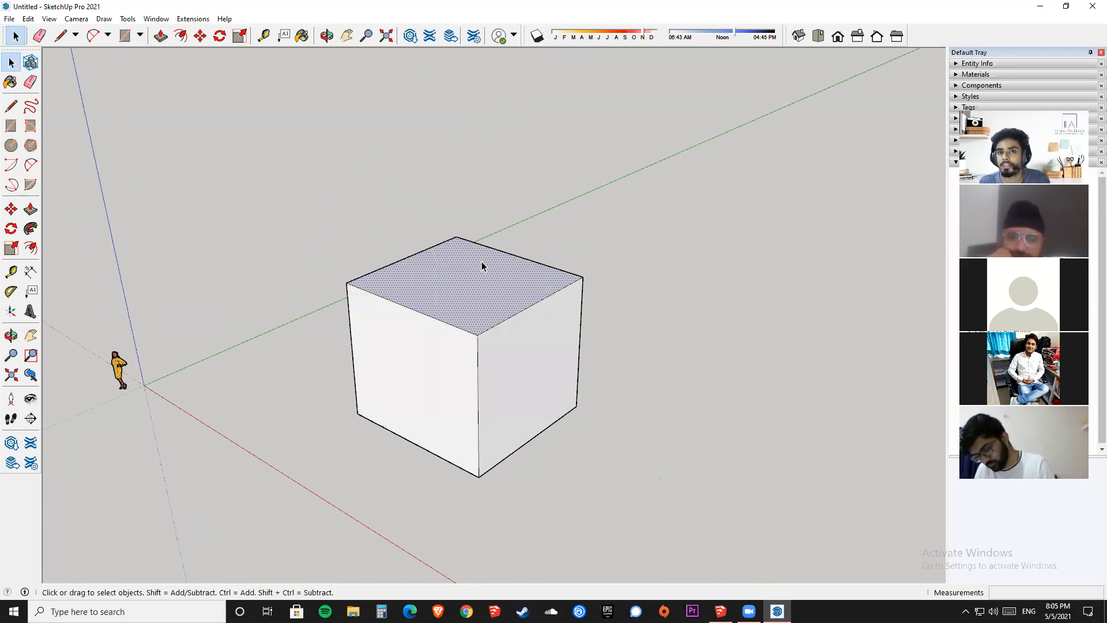
pyautogui.click(599, 536)
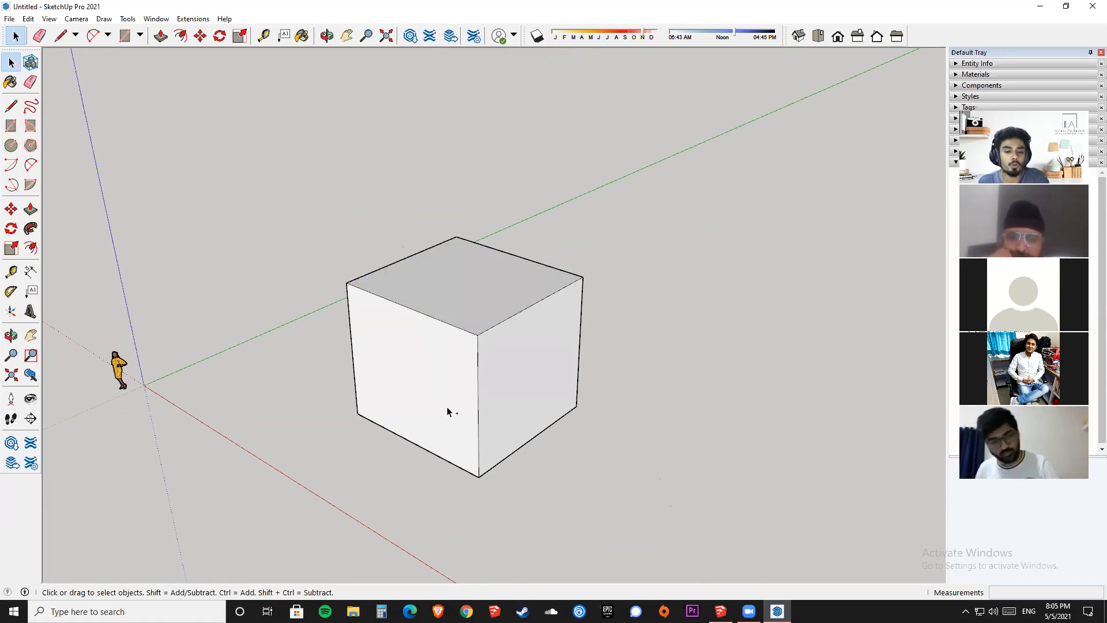
# Add the box's three visible faces and the three edges meeting at the near top corner to one selection.
pyautogui.keyDown('ctrl'); pyautogui.click(414, 365); pyautogui.keyUp('ctrl')
pyautogui.keyDown('ctrl'); pyautogui.click(469, 310); pyautogui.keyUp('ctrl')
pyautogui.keyDown('ctrl'); pyautogui.click(512, 364); pyautogui.keyUp('ctrl')
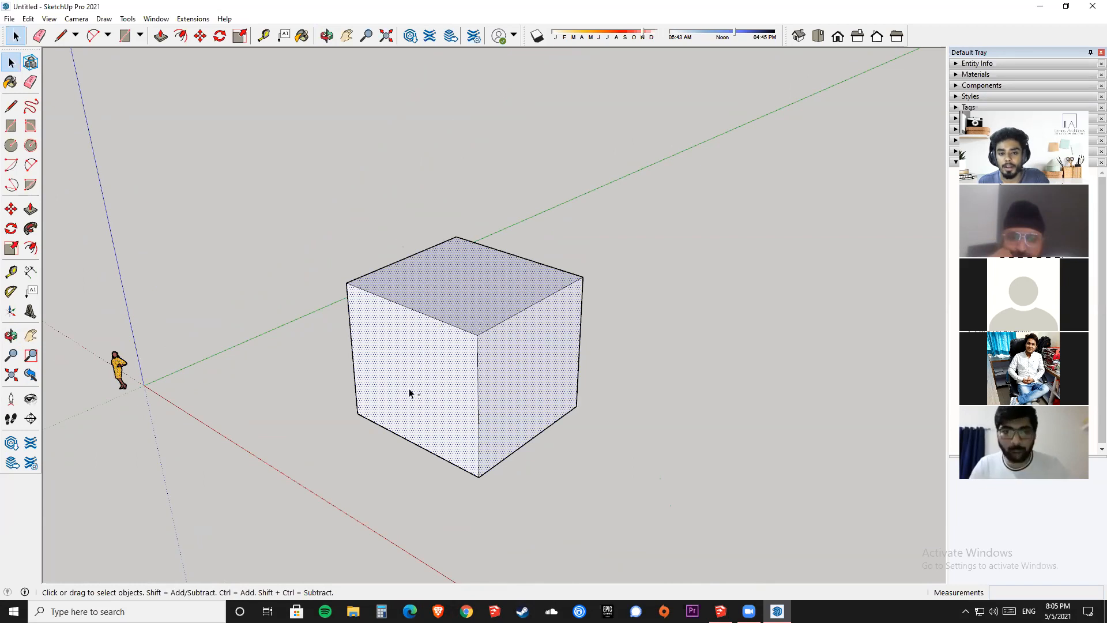
pyautogui.keyDown('ctrl'); pyautogui.click(510, 317); pyautogui.keyUp('ctrl')
pyautogui.keyDown('ctrl'); pyautogui.click(452, 324); pyautogui.keyUp('ctrl')
pyautogui.keyDown('ctrl'); pyautogui.click(476, 347); pyautogui.keyUp('ctrl')
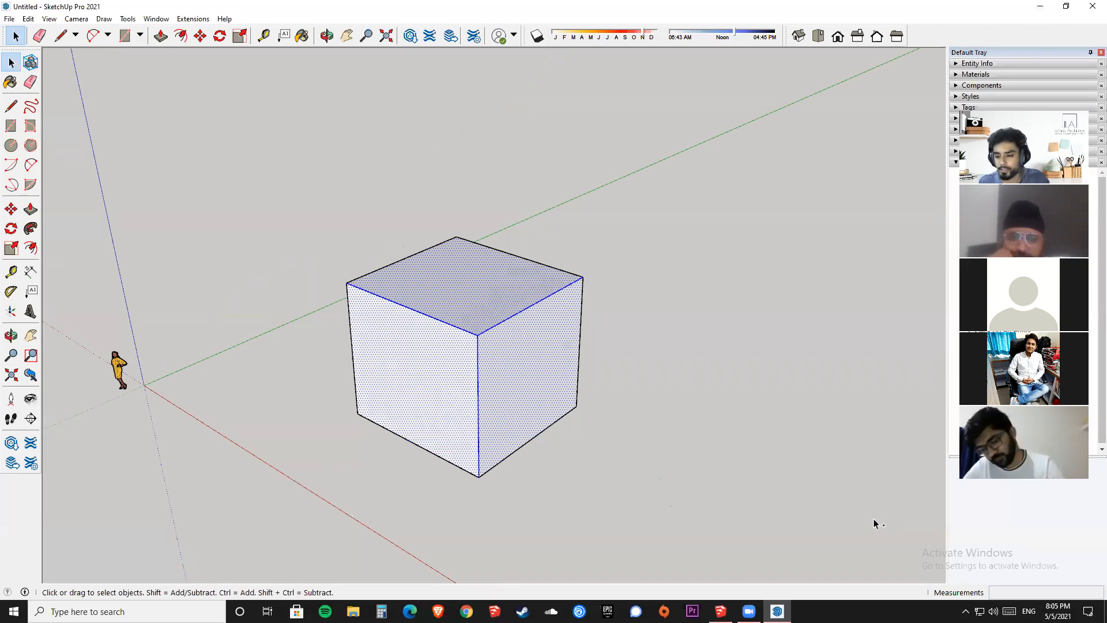
# Replace the selection with only the box's three visible faces and remove them from it one by one.
pyautogui.click(729, 364)
pyautogui.click(437, 362)
pyautogui.keyDown('ctrl'); pyautogui.click(478, 298); pyautogui.keyUp('ctrl')
pyautogui.keyDown('ctrl'); pyautogui.click(532, 375); pyautogui.keyUp('ctrl')
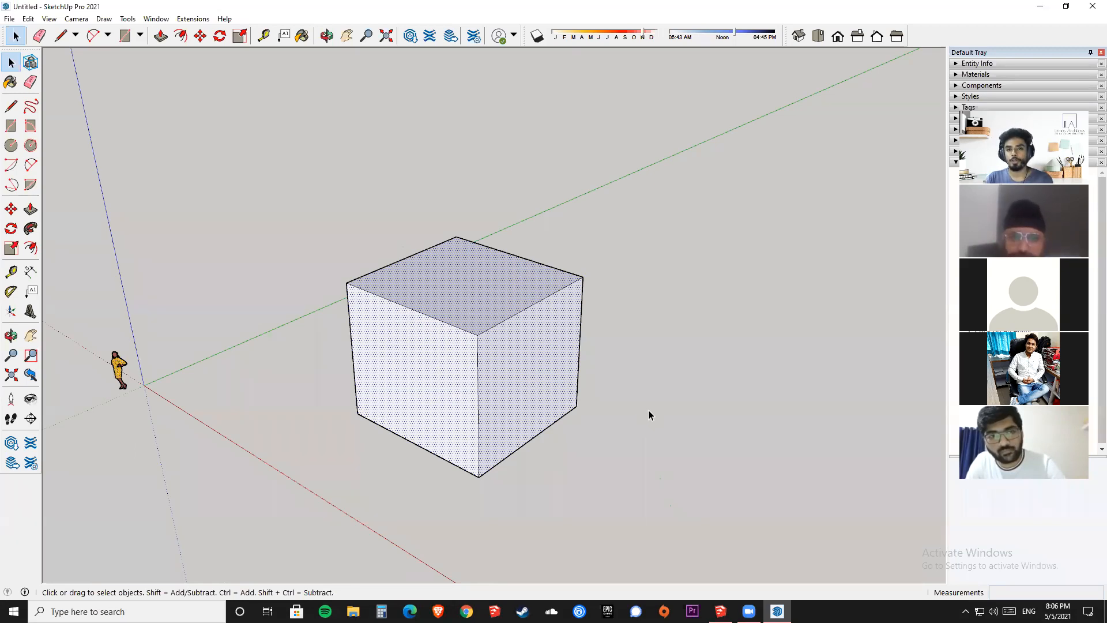
pyautogui.keyDown('shift'); pyautogui.click(441, 361); pyautogui.keyUp('shift')
pyautogui.keyDown('shift'); pyautogui.click(490, 296); pyautogui.keyUp('shift')
pyautogui.keyDown('shift'); pyautogui.click(534, 357); pyautogui.keyUp('shift')
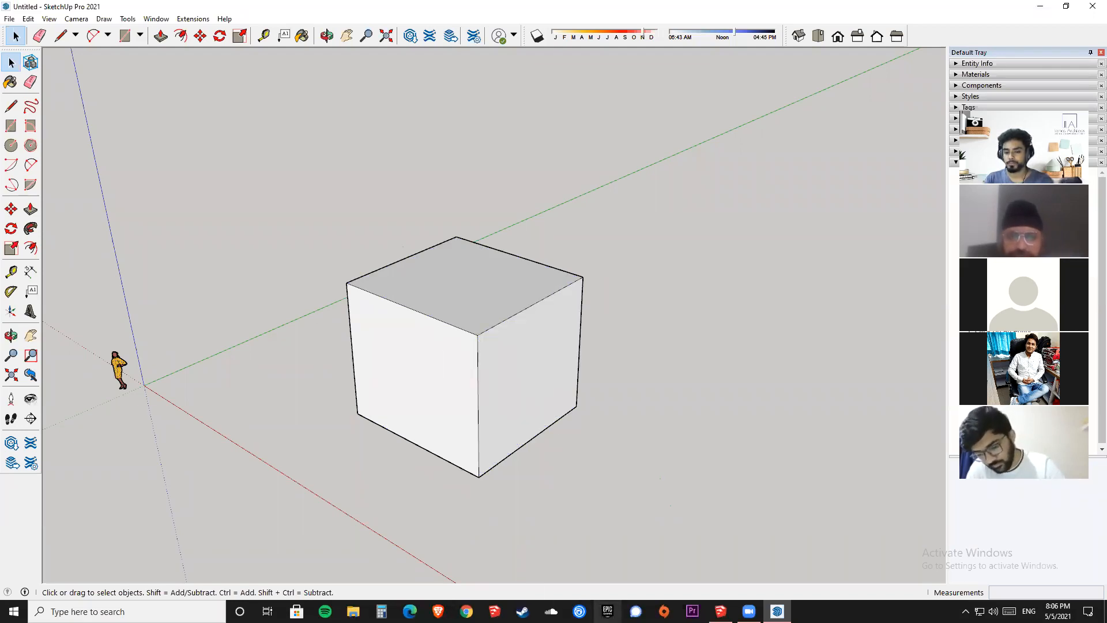
# Toggle the two visible side faces and the top face repeatedly in and out of the selection.
pyautogui.keyDown('shift'); pyautogui.click(440, 359); pyautogui.keyUp('shift')
pyautogui.keyDown('shift'); pyautogui.click(486, 301); pyautogui.keyUp('shift')
pyautogui.keyDown('shift'); pyautogui.click(523, 349); pyautogui.keyUp('shift')
pyautogui.keyDown('shift'); pyautogui.click(434, 342); pyautogui.keyUp('shift')
pyautogui.keyDown('shift'); pyautogui.click(488, 308); pyautogui.keyUp('shift')
pyautogui.keyDown('shift'); pyautogui.click(523, 347); pyautogui.keyUp('shift')
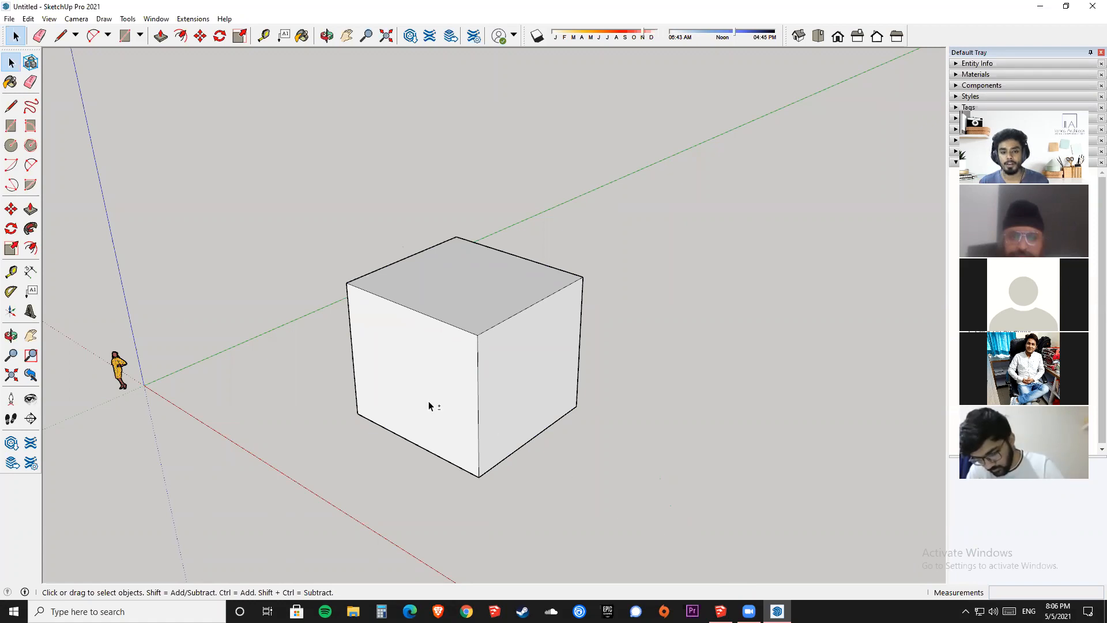
pyautogui.keyDown('shift'); pyautogui.click(412, 360); pyautogui.keyUp('shift')
pyautogui.keyDown('shift'); pyautogui.click(486, 287); pyautogui.keyUp('shift')
pyautogui.keyDown('shift'); pyautogui.click(510, 352); pyautogui.keyUp('shift')
pyautogui.keyDown('shift'); pyautogui.click(435, 382); pyautogui.keyUp('shift')
pyautogui.keyDown('shift'); pyautogui.click(471, 312); pyautogui.keyUp('shift')
pyautogui.keyDown('shift'); pyautogui.click(483, 350); pyautogui.keyUp('shift')
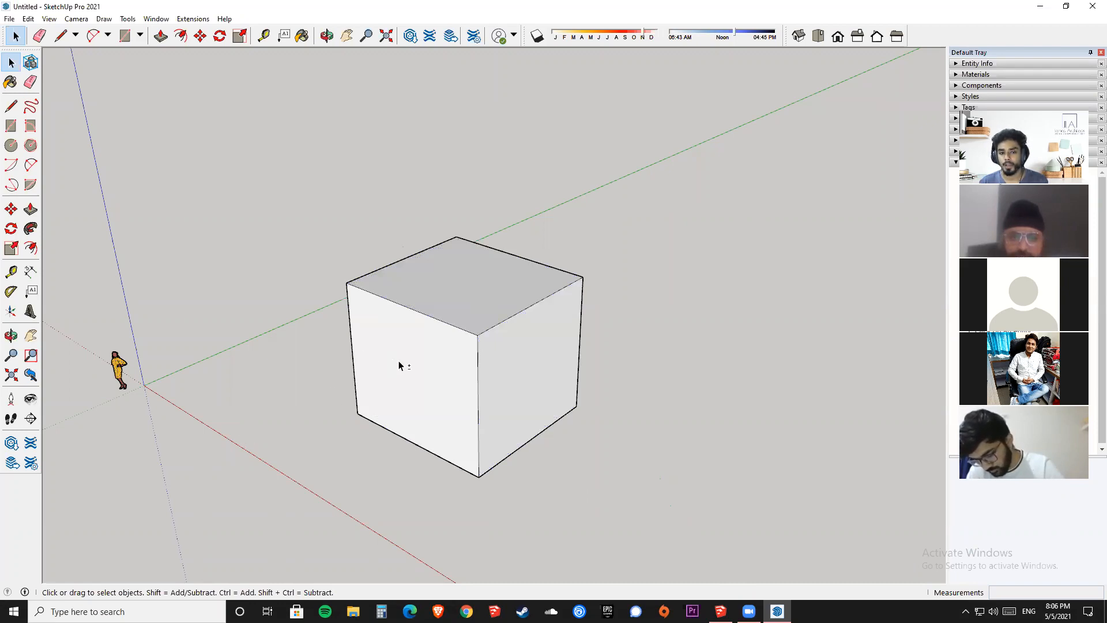
# Add the three visible faces with the add-only modifier, and toggle each one out of and back into the selection.
pyautogui.keyDown('ctrl'); pyautogui.click(417, 360); pyautogui.keyUp('ctrl')
pyautogui.keyDown('ctrl'); pyautogui.click(477, 309); pyautogui.keyUp('ctrl')
pyautogui.keyDown('ctrl'); pyautogui.click(550, 361); pyautogui.keyUp('ctrl')
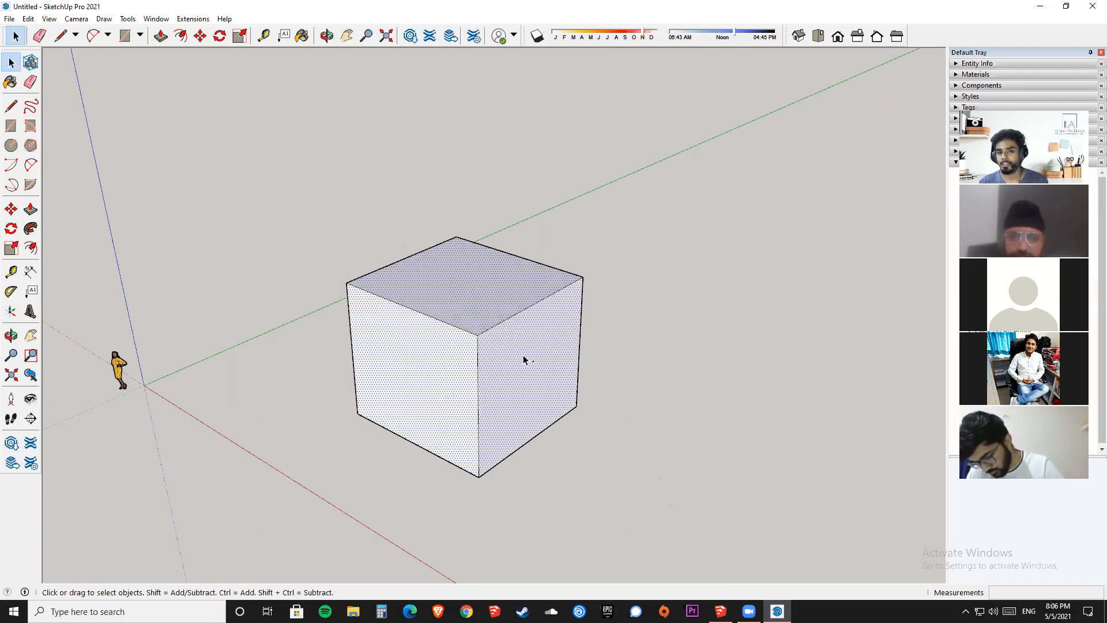
pyautogui.keyDown('shift'); pyautogui.click(414, 378); pyautogui.keyUp('shift')
pyautogui.keyDown('shift'); pyautogui.click(479, 323); pyautogui.keyUp('shift')
pyautogui.keyDown('shift'); pyautogui.click(499, 378); pyautogui.keyUp('shift')
pyautogui.keyDown('shift'); pyautogui.click(459, 393); pyautogui.keyUp('shift')
pyautogui.keyDown('shift'); pyautogui.click(462, 291); pyautogui.keyUp('shift')
pyautogui.keyDown('shift'); pyautogui.click(499, 374); pyautogui.keyUp('shift')
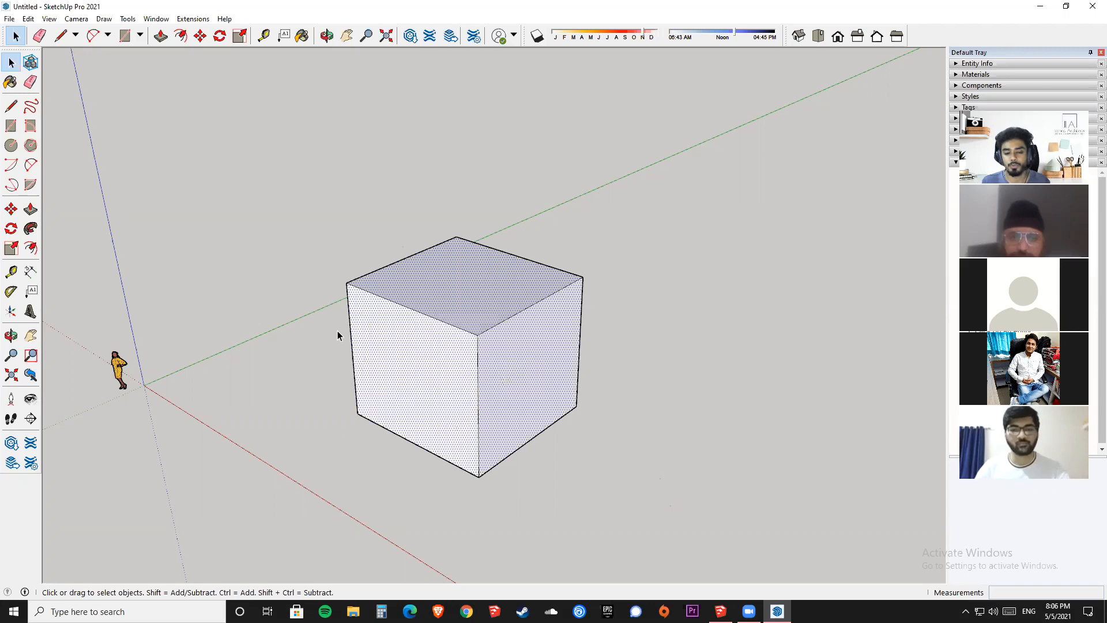
# Clear the selection and Push/Pull the box's end face outward along the red axis to lengthen the box.
pyautogui.click(624, 401)
pyautogui.moveTo(624, 402); pyautogui.dragTo(496, 407, button='middle')
pyautogui.press('p')
pyautogui.moveTo(499, 406); pyautogui.dragTo(622, 403)
pyautogui.press('space')
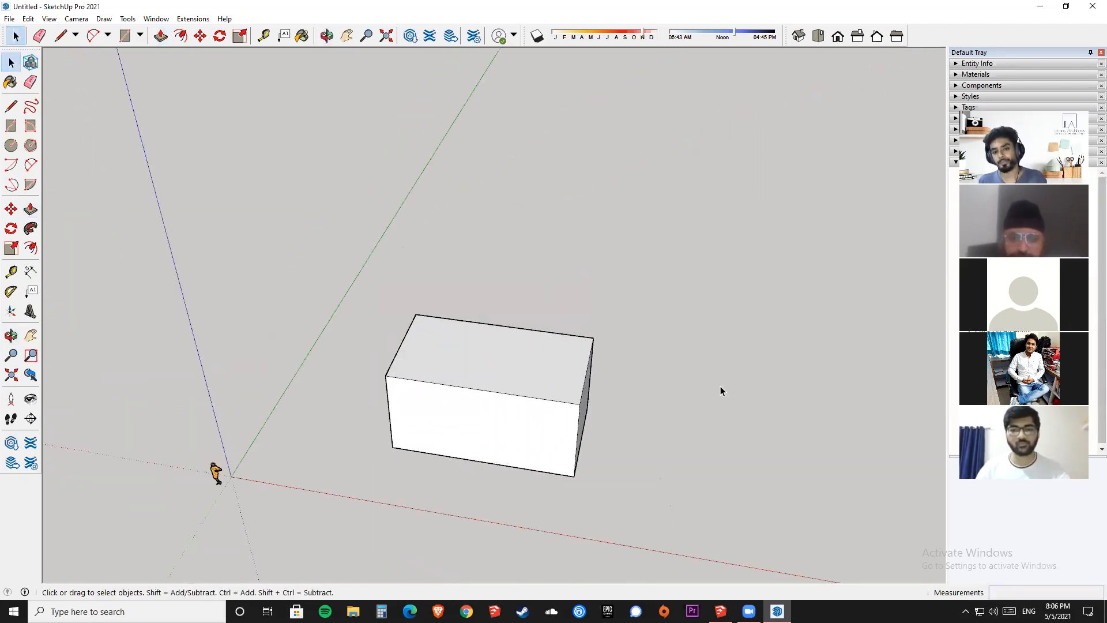
# Demonstrate a solid-outline window selection and a dashed-outline crossing selection over the empty ground beside the box.
pyautogui.moveTo(596, 306); pyautogui.dragTo(585, 240, button='middle')
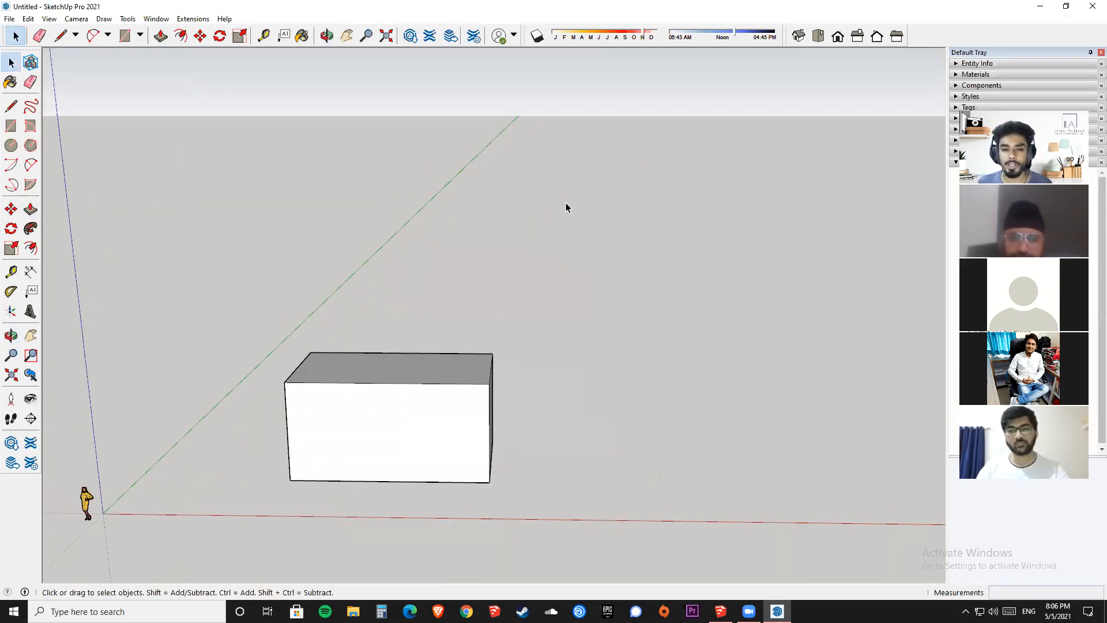
pyautogui.moveTo(566, 203); pyautogui.dragTo(864, 495)
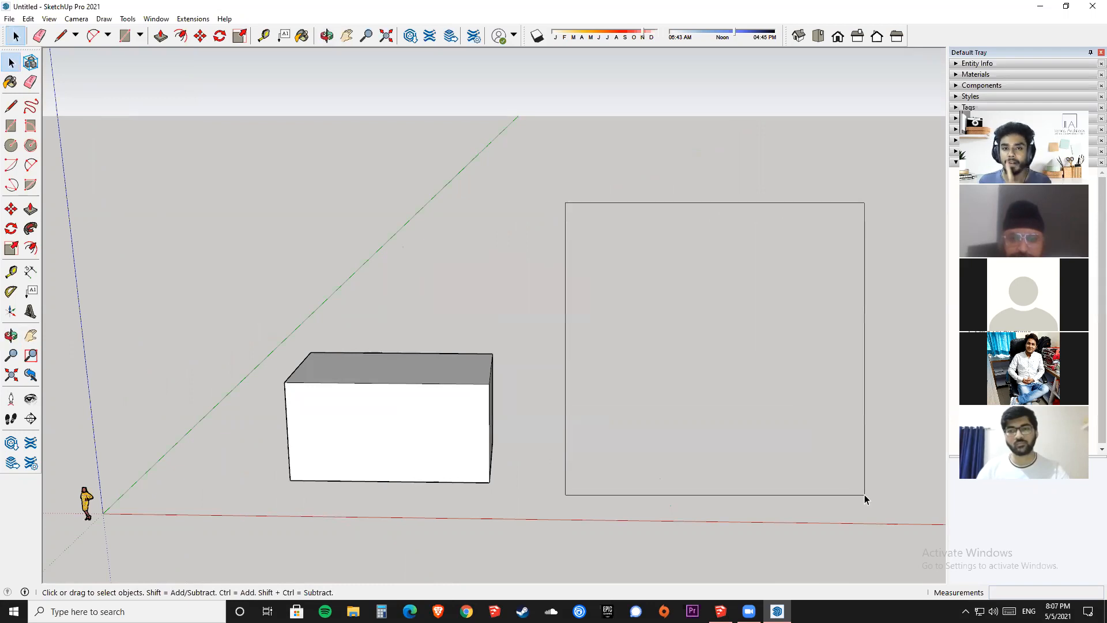
pyautogui.moveTo(864, 494); pyautogui.dragTo(865, 496)
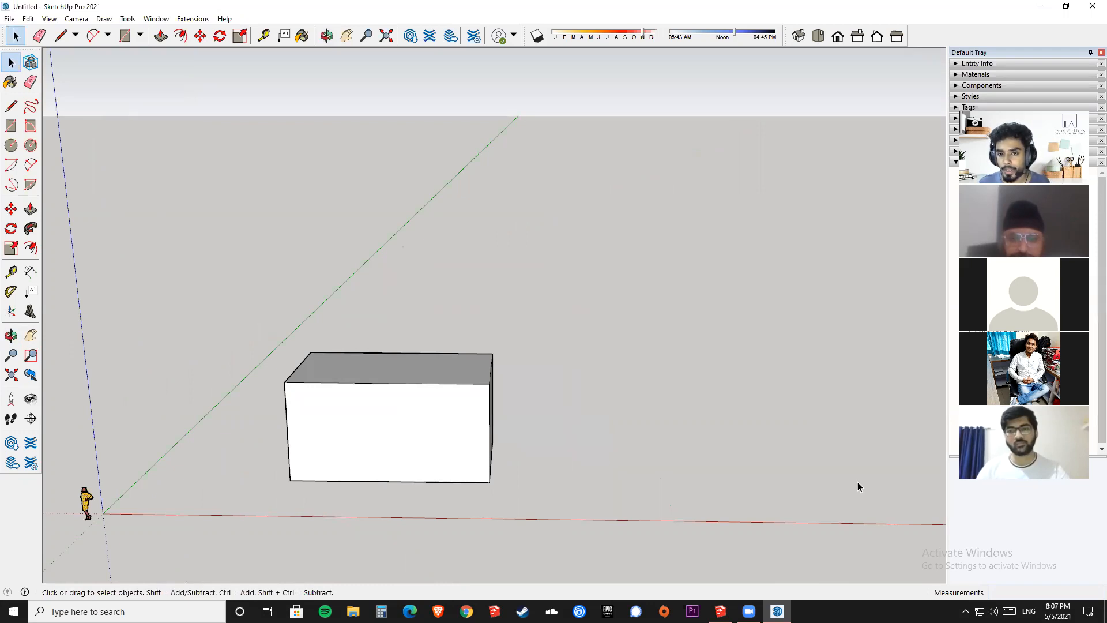
pyautogui.moveTo(822, 156); pyautogui.dragTo(701, 298)
pyautogui.moveTo(600, 438); pyautogui.dragTo(560, 493)
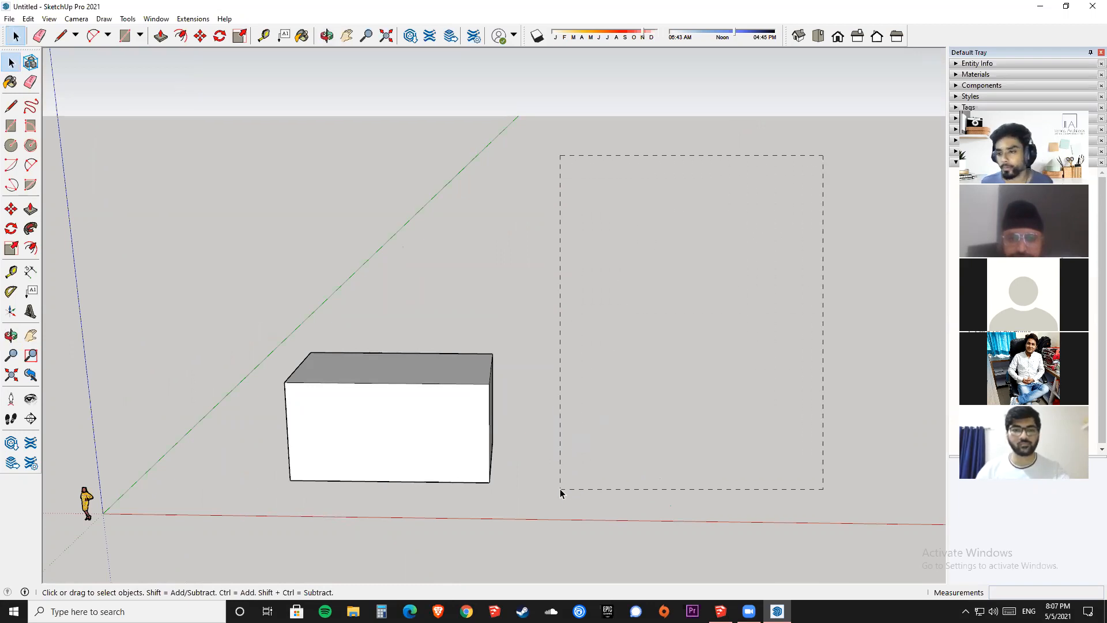
pyautogui.moveTo(560, 493); pyautogui.dragTo(558, 489)
# Use a crossing selection over the end of the box farthest from the origin to pick everything it touches, and clear it.
pyautogui.moveTo(548, 415); pyautogui.dragTo(665, 315, button='middle')
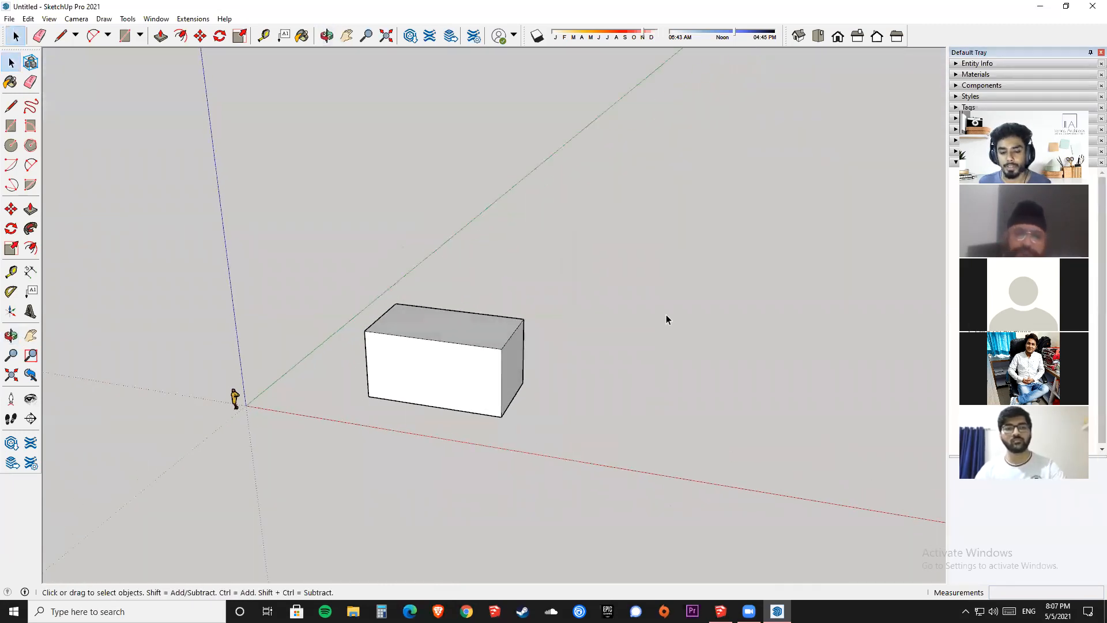
pyautogui.moveTo(659, 283); pyautogui.dragTo(447, 459)
pyautogui.moveTo(501, 336); pyautogui.dragTo(603, 201, button='middle')
pyautogui.moveTo(608, 198); pyautogui.dragTo(451, 510)
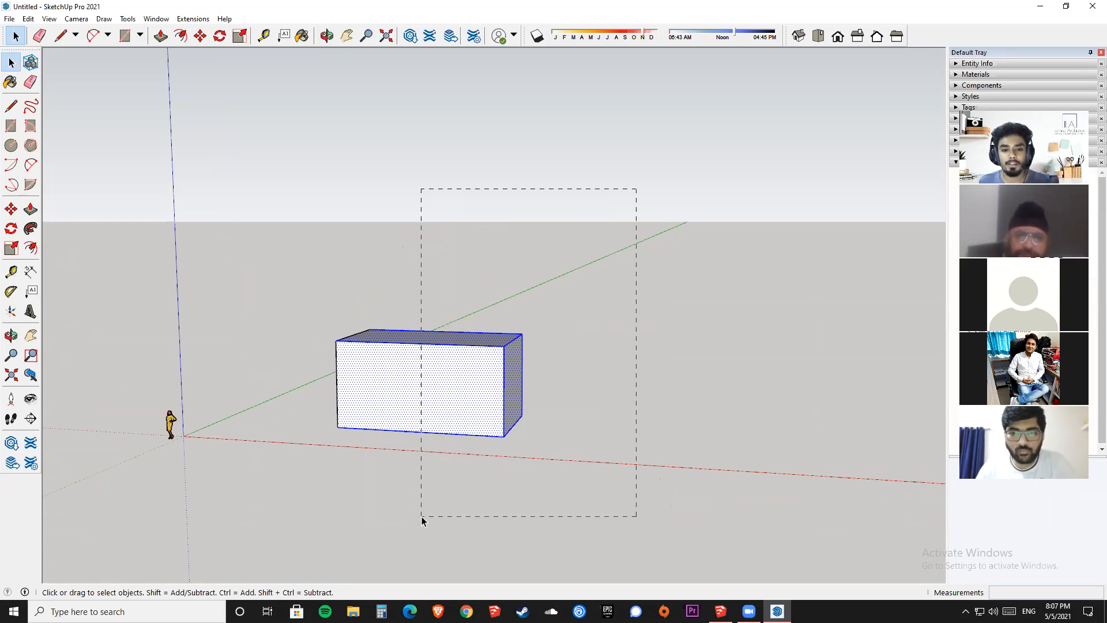
pyautogui.moveTo(422, 519); pyautogui.dragTo(423, 510)
pyautogui.click(424, 510)
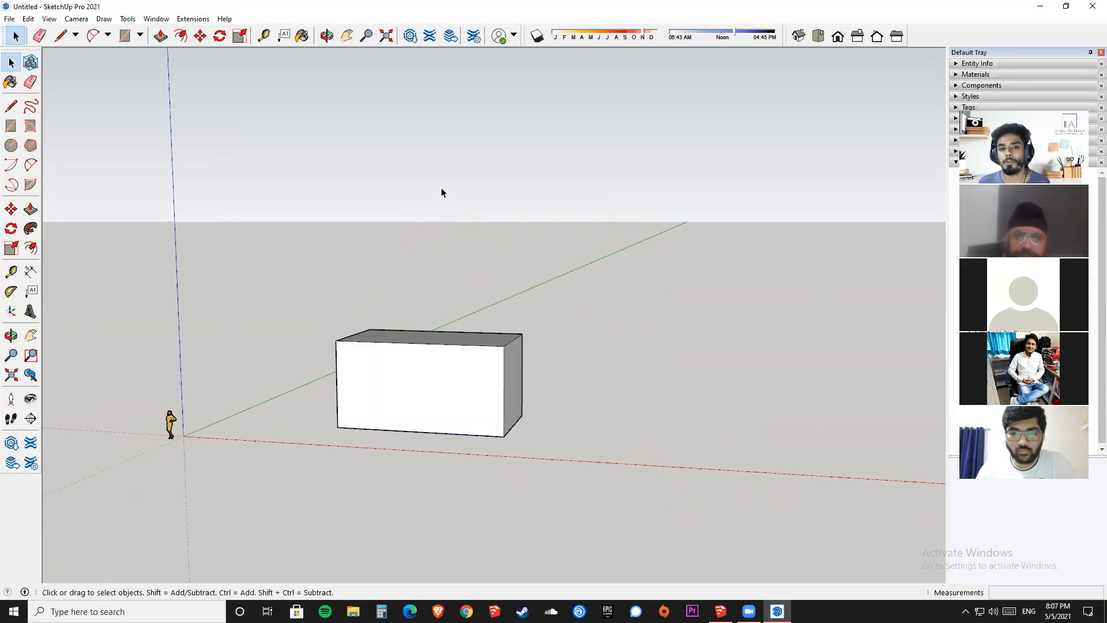
# Window-select only the box's far end face with its edges, compare it with a crossing selection over that end, and clear the selection.
pyautogui.moveTo(440, 188); pyautogui.dragTo(717, 541)
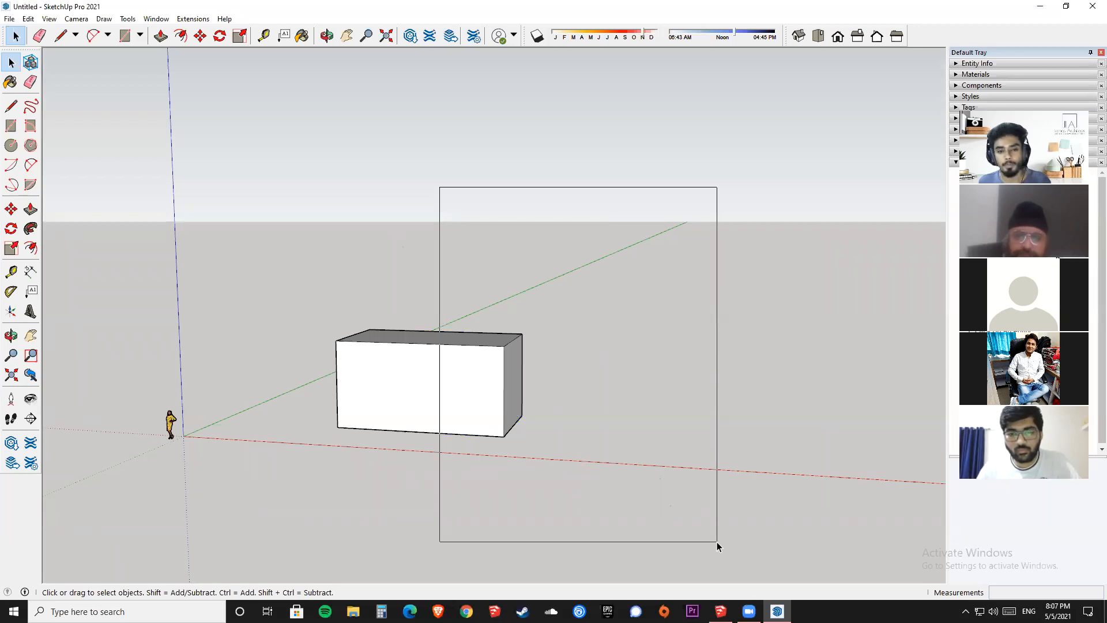
pyautogui.moveTo(717, 542); pyautogui.dragTo(717, 542)
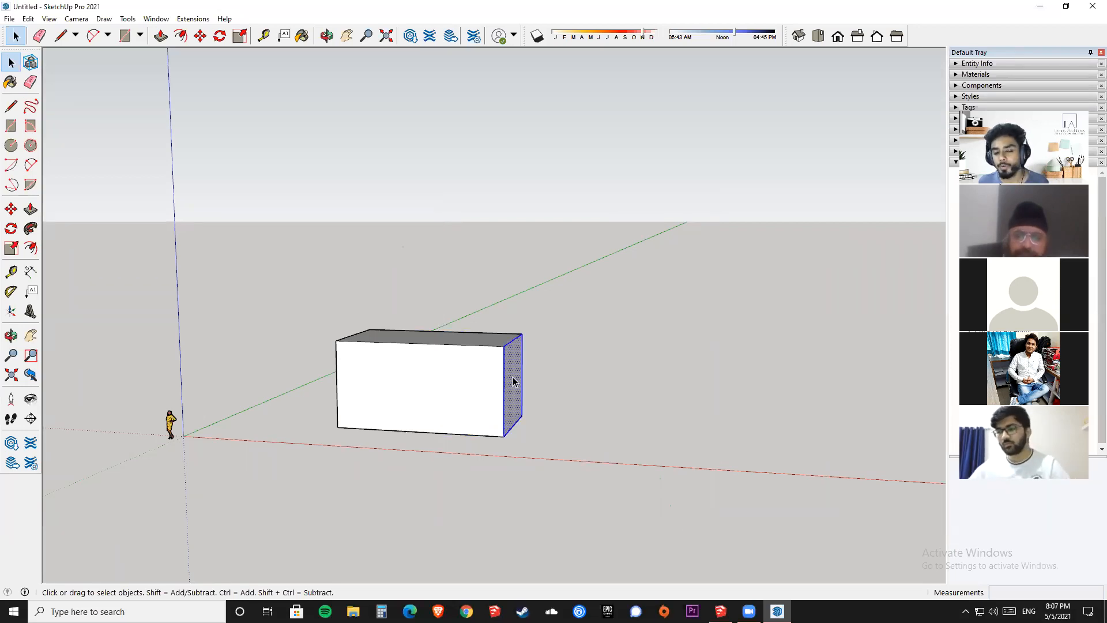
pyautogui.moveTo(437, 194); pyautogui.dragTo(645, 548)
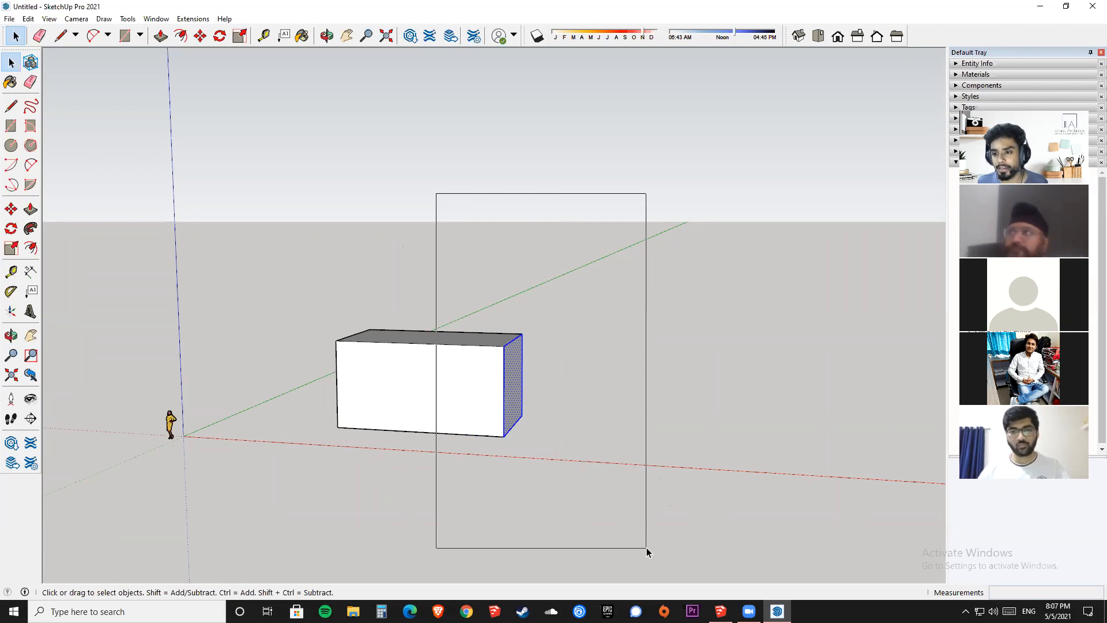
pyautogui.moveTo(646, 548); pyautogui.dragTo(646, 547)
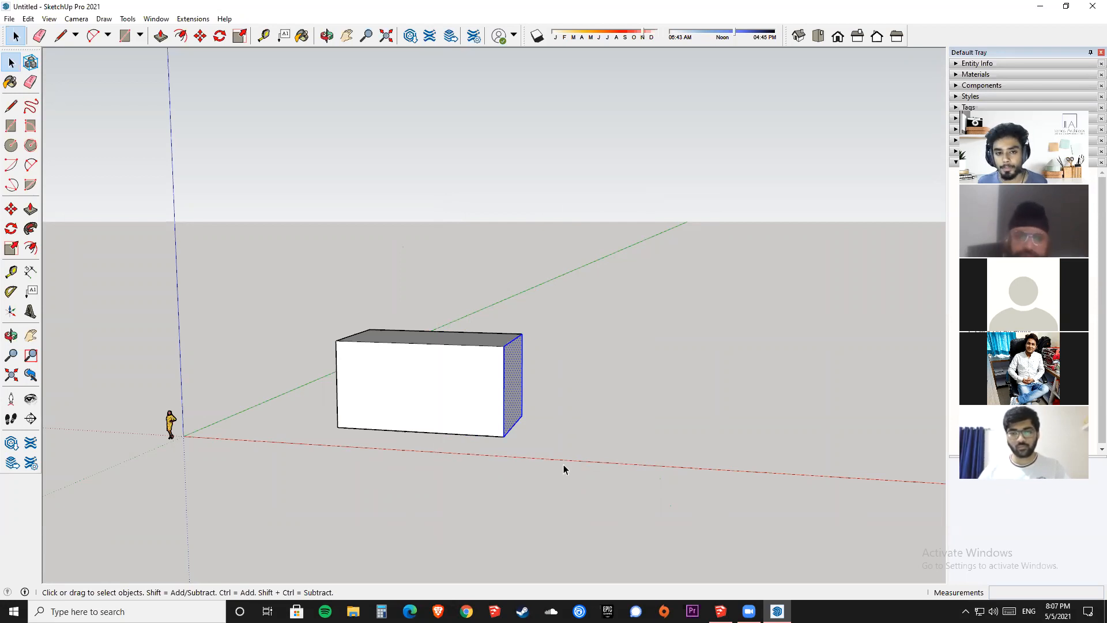
pyautogui.moveTo(442, 181); pyautogui.dragTo(690, 541)
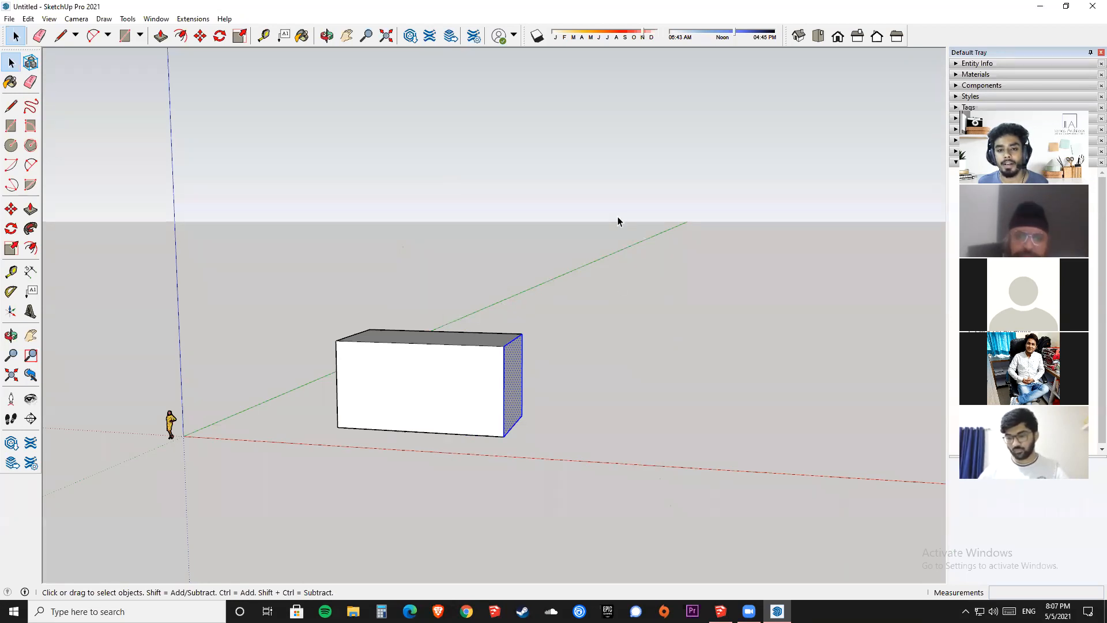
pyautogui.moveTo(572, 296); pyautogui.dragTo(443, 527)
pyautogui.click(579, 377)
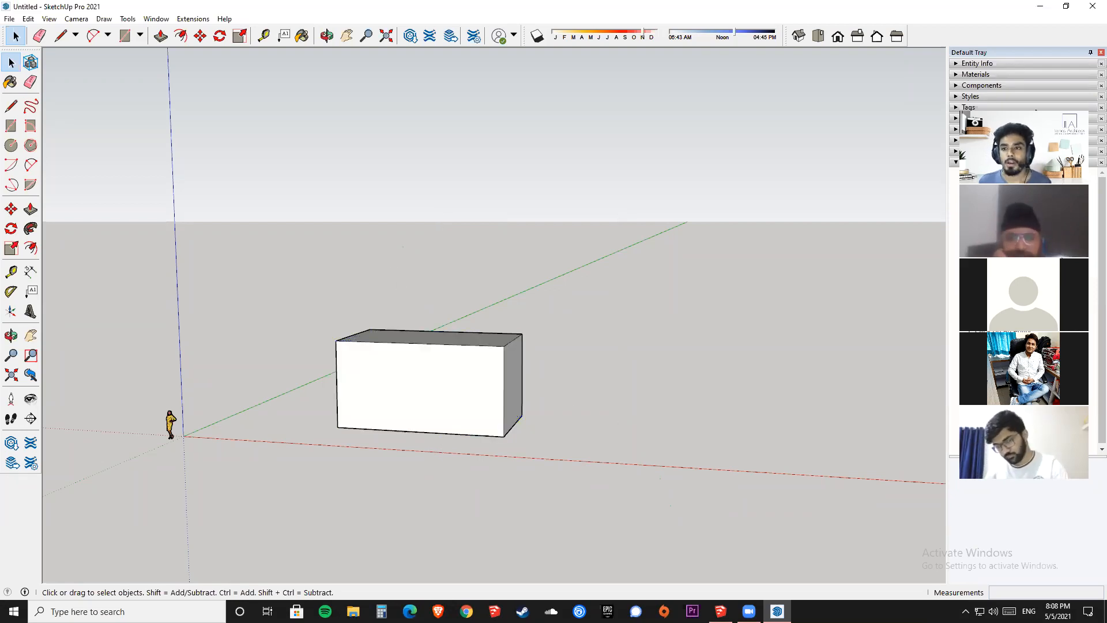
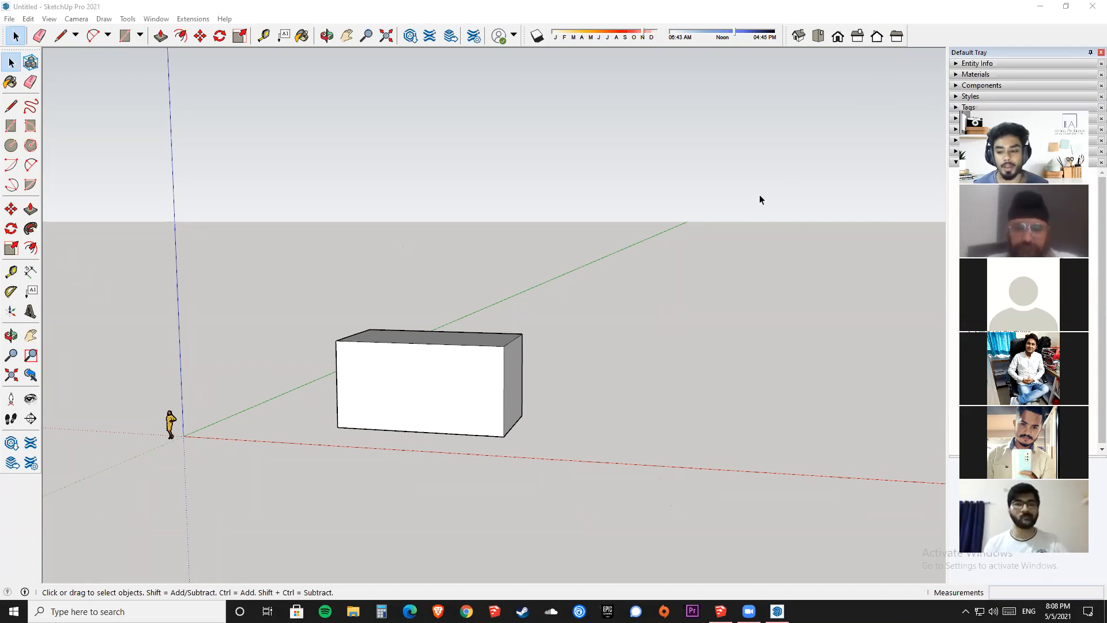
pyautogui.moveTo(761, 271)
pyautogui.mouseDown(button='middle')
pyautogui.moveTo(622, 440)
pyautogui.moveTo(600, 438)
pyautogui.mouseUp(button='middle')
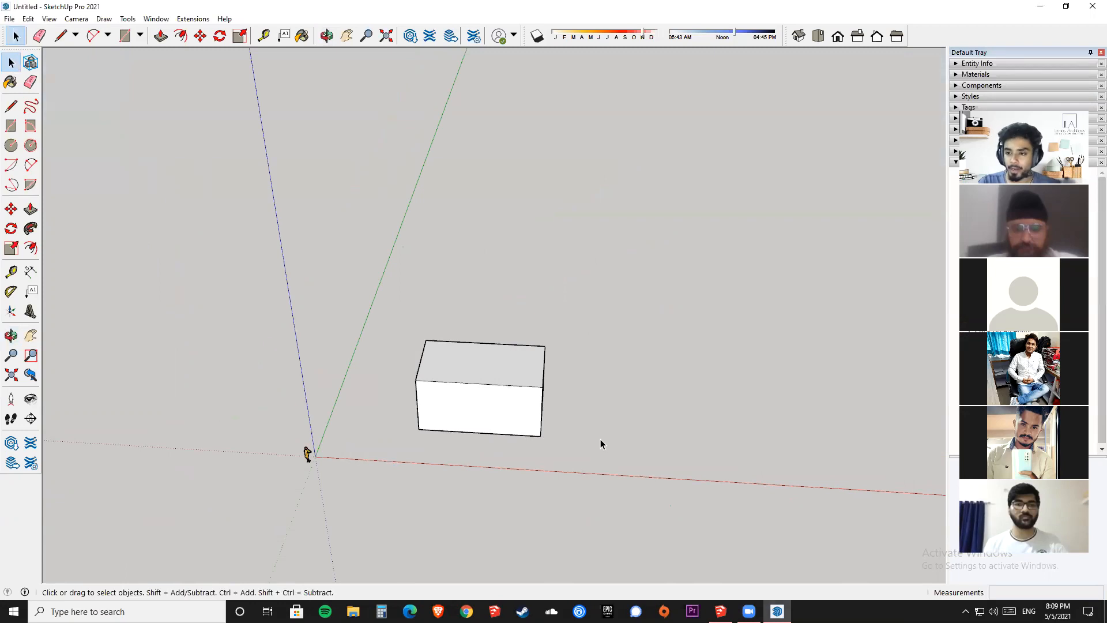
pyautogui.moveTo(599, 376); pyautogui.dragTo(490, 330)
pyautogui.press('space')
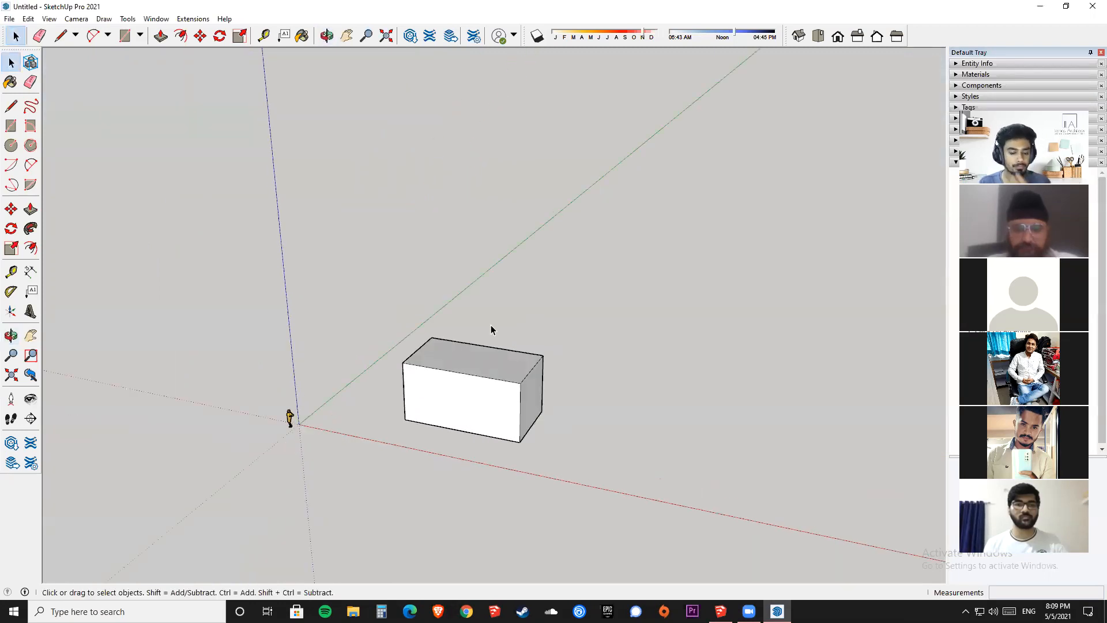
# Window-select the entire box with all its faces and edges and delete it from the model.
pyautogui.moveTo(354, 292); pyautogui.dragTo(557, 488)
pyautogui.click(663, 503)
pyautogui.moveTo(367, 258); pyautogui.dragTo(610, 517)
pyautogui.press('Delete')
# Draw a new rectangle on the ground between the green and red axes and Push/Pull it upward into a box.
pyautogui.press('r')
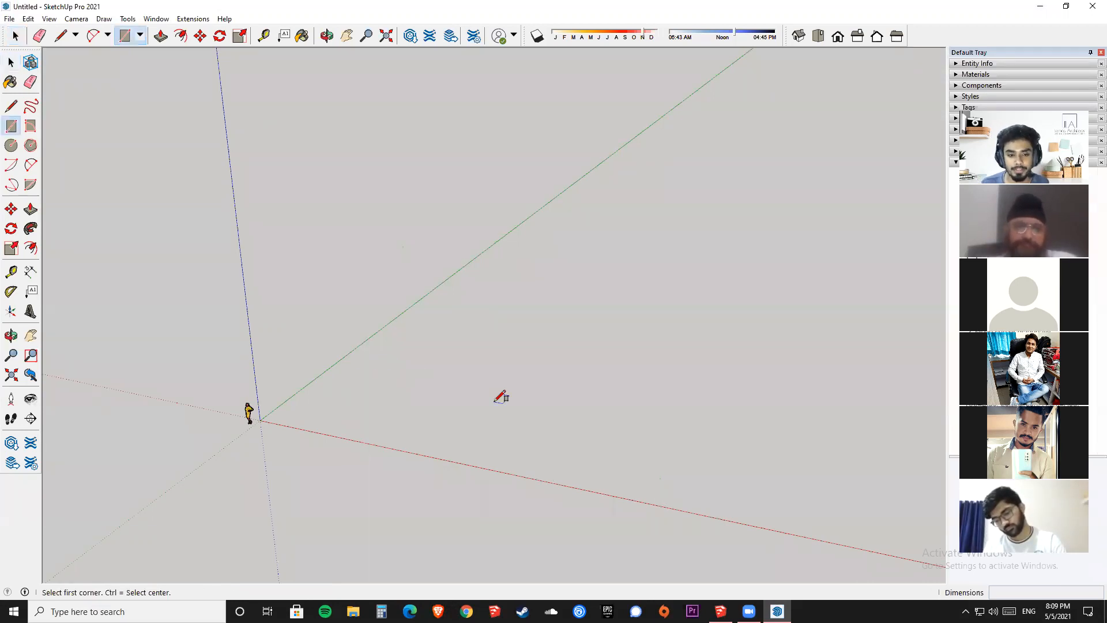
pyautogui.click(409, 355)
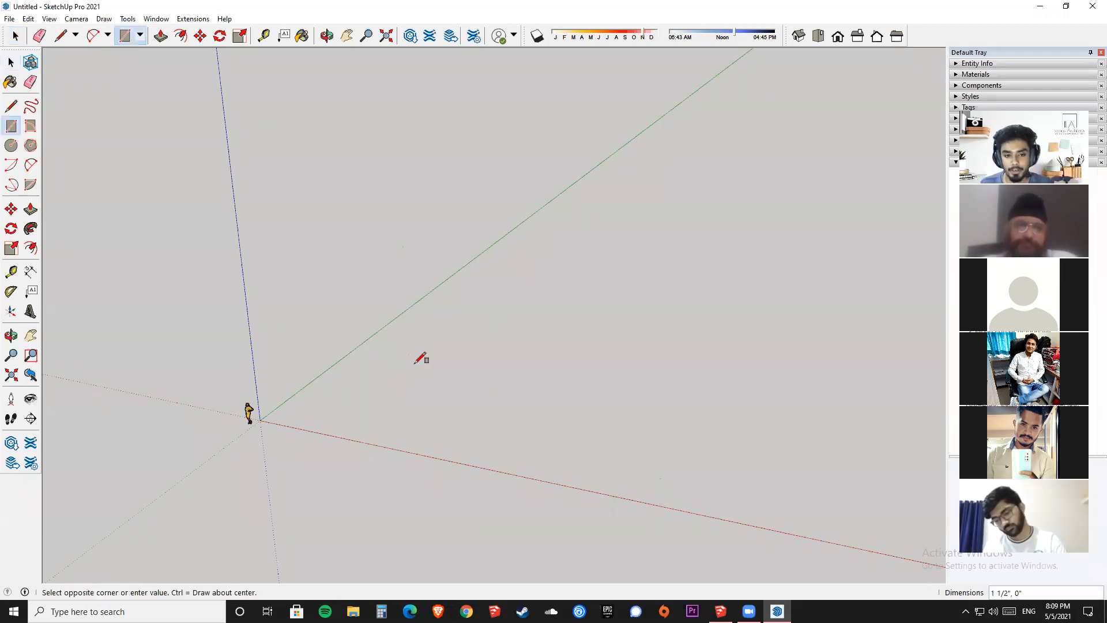
pyautogui.click(461, 417)
pyautogui.press('space')
pyautogui.press('p')
pyautogui.click(440, 400)
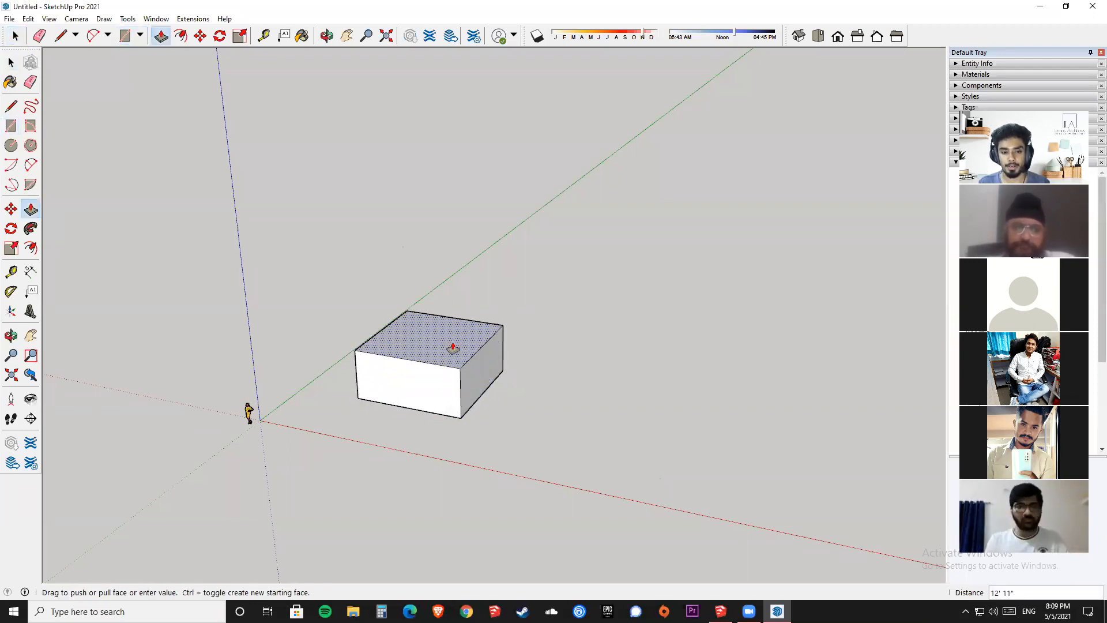
pyautogui.click(469, 312)
pyautogui.press('space')
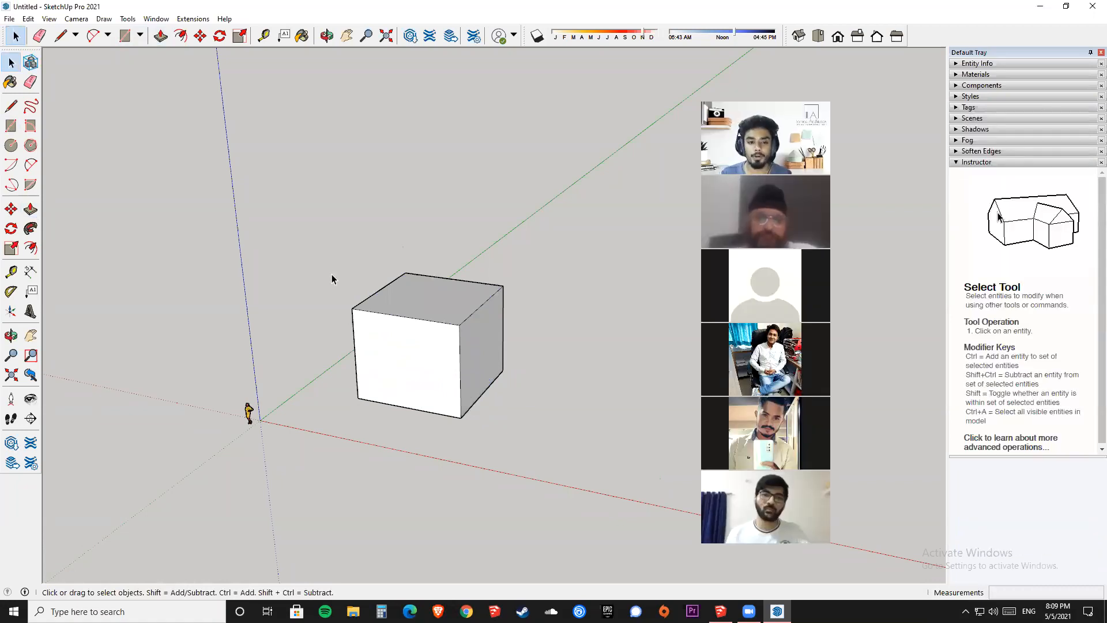
# Activate Paint Bucket and browse the material libraries, including the carpet and fabric, Landscaping, Fencing and Vegetation, and Colors-Named collections.
pyautogui.scroll(2, 303, 217)
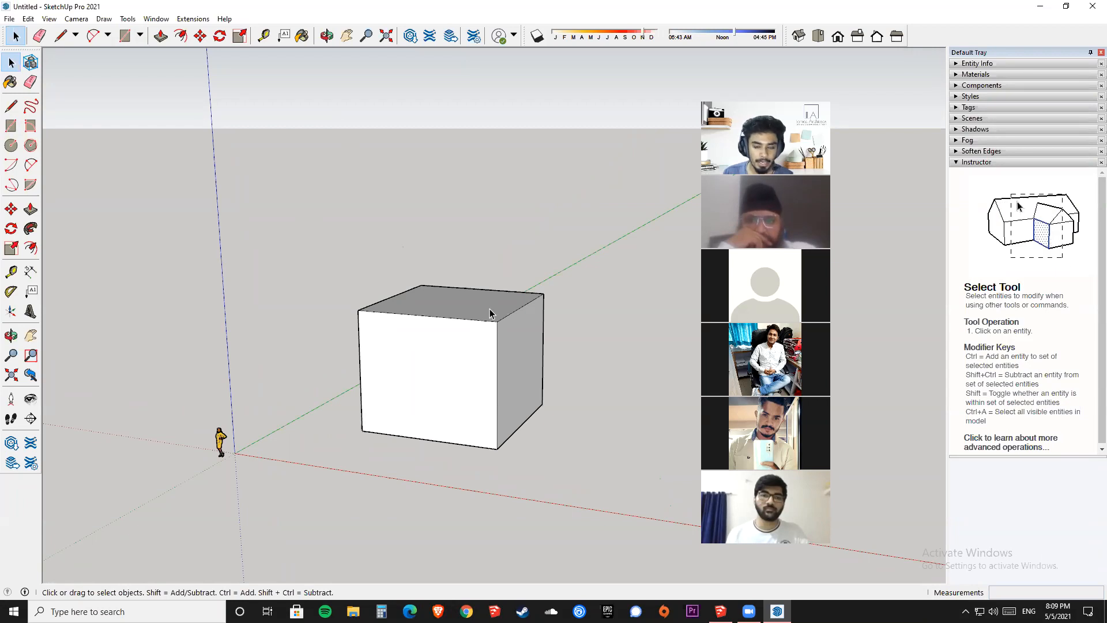
pyautogui.press('b')
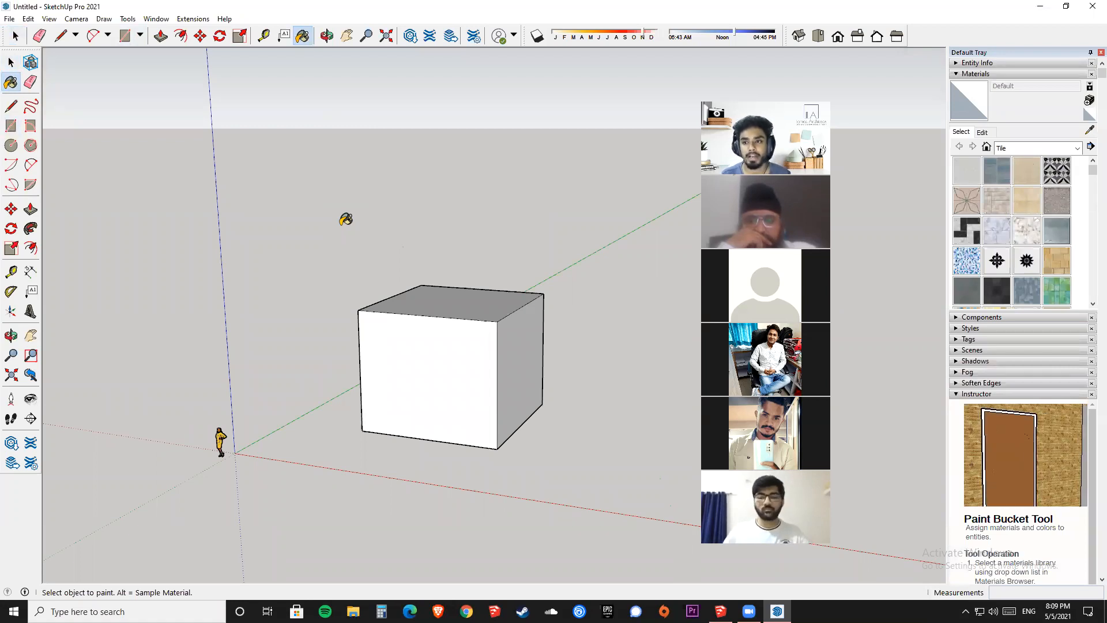
pyautogui.click(1078, 150)
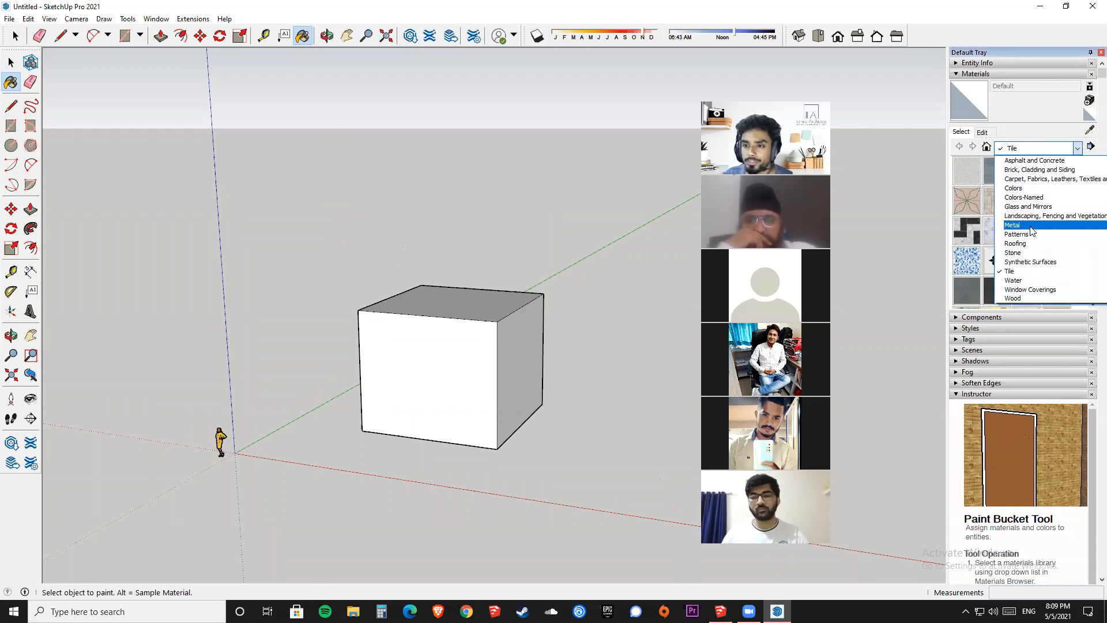
pyautogui.click(1015, 166)
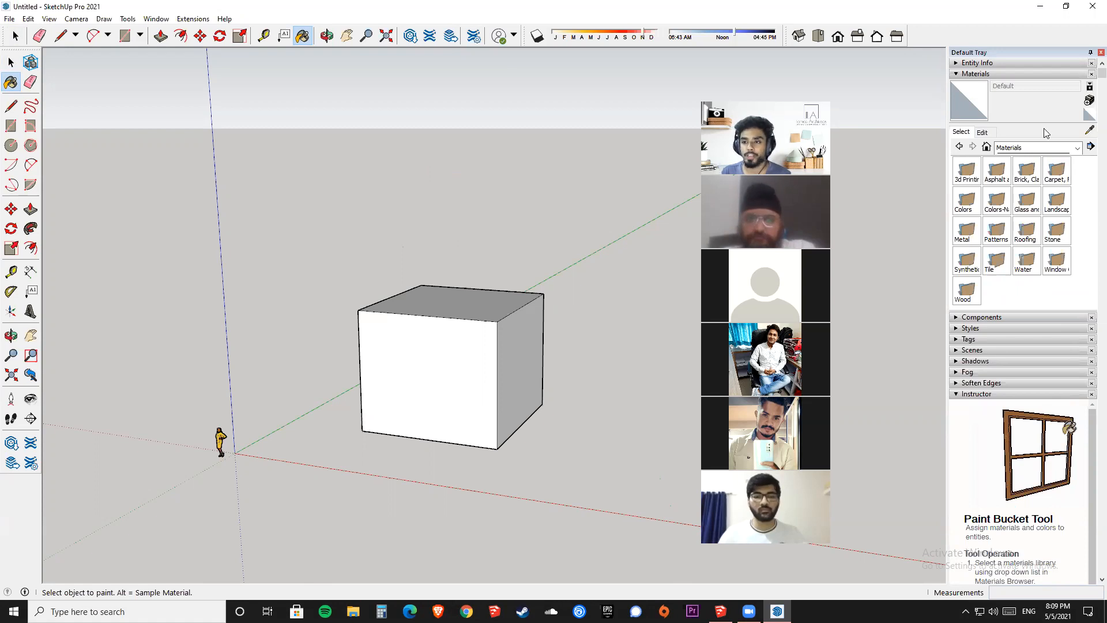
pyautogui.click(1076, 149)
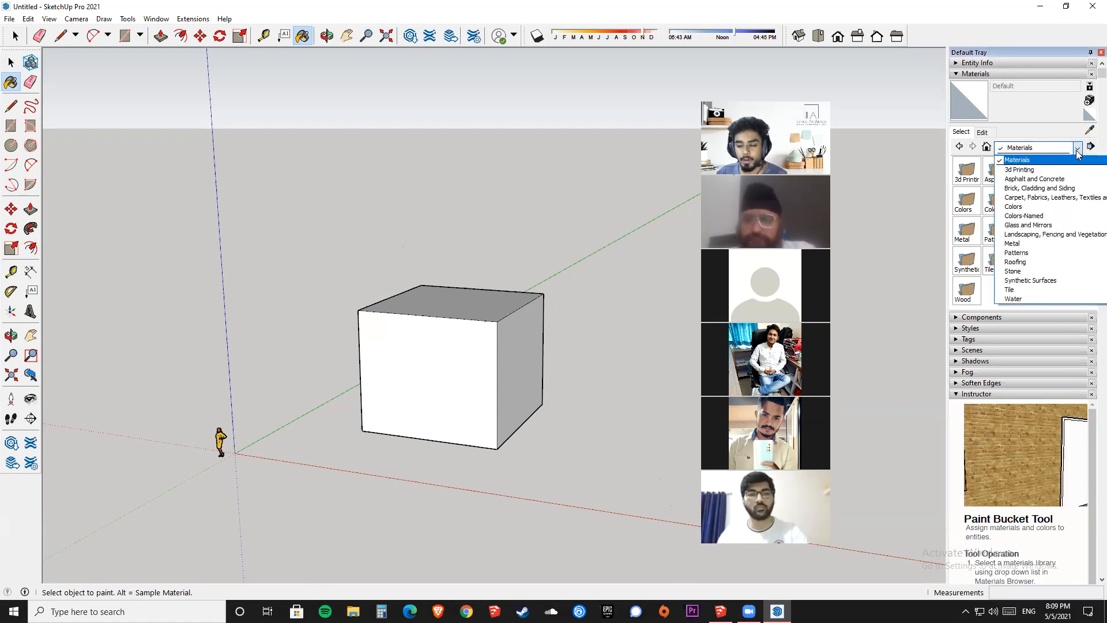
pyautogui.click(1064, 198)
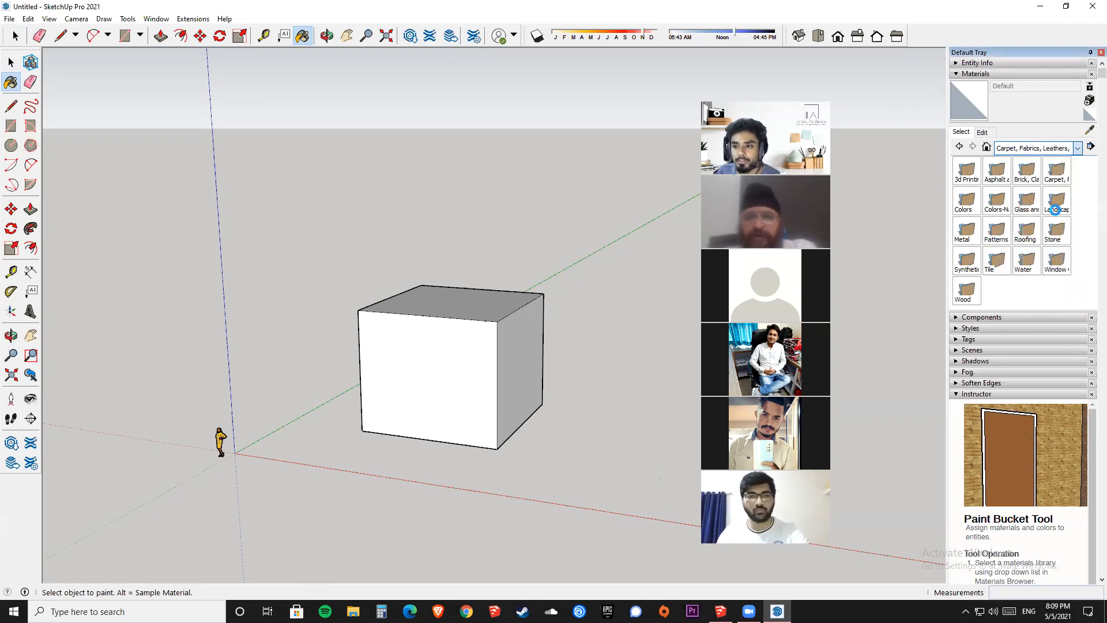
pyautogui.click(1040, 150)
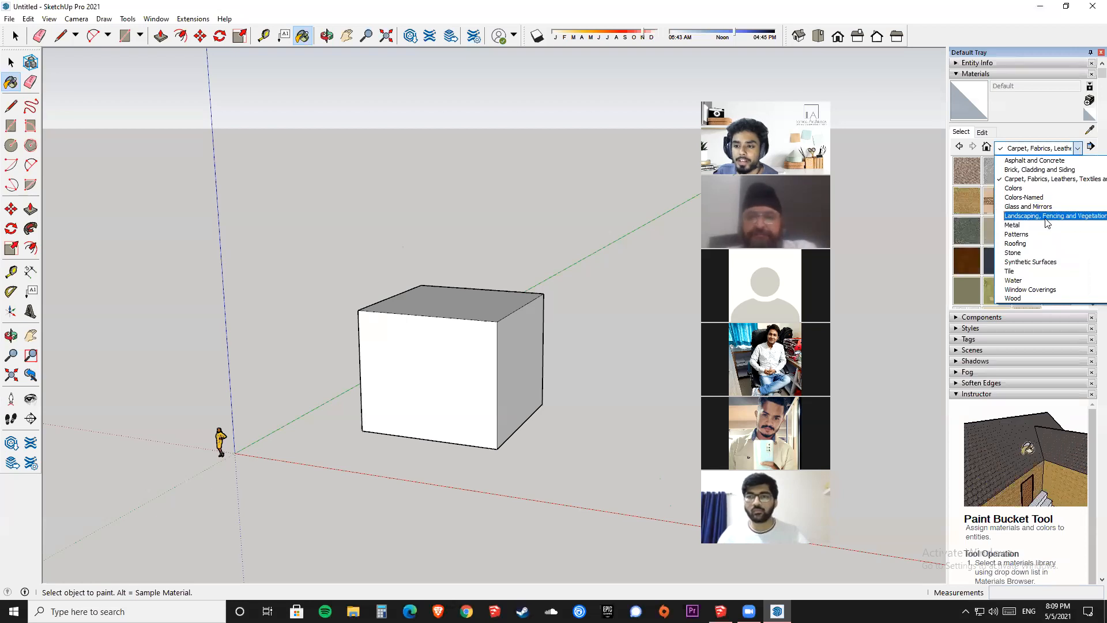
pyautogui.click(1048, 213)
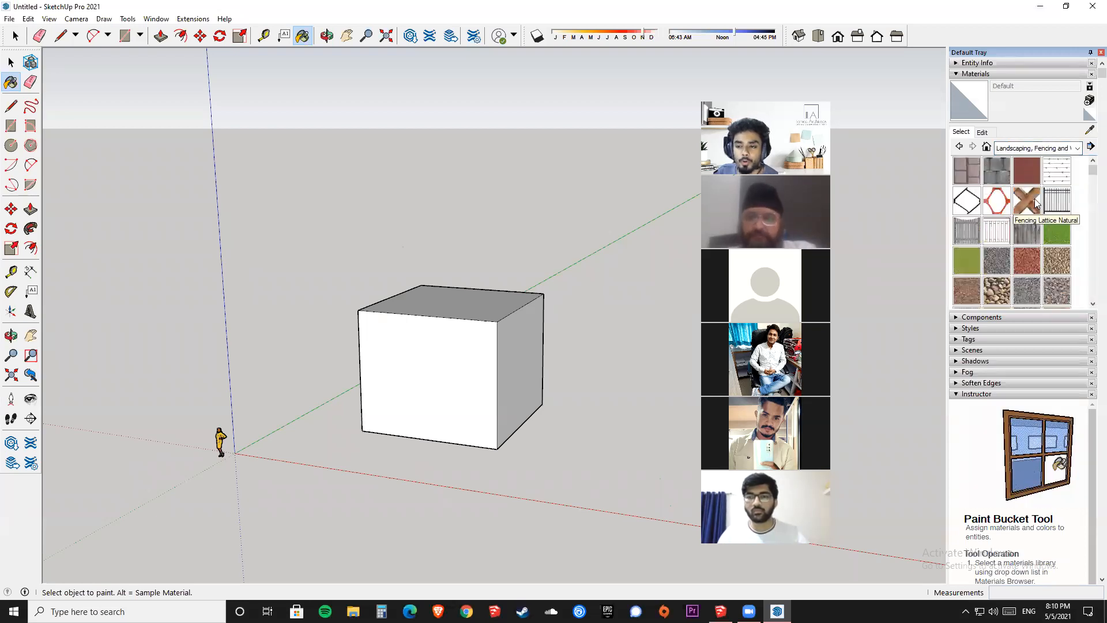
pyautogui.click(1044, 151)
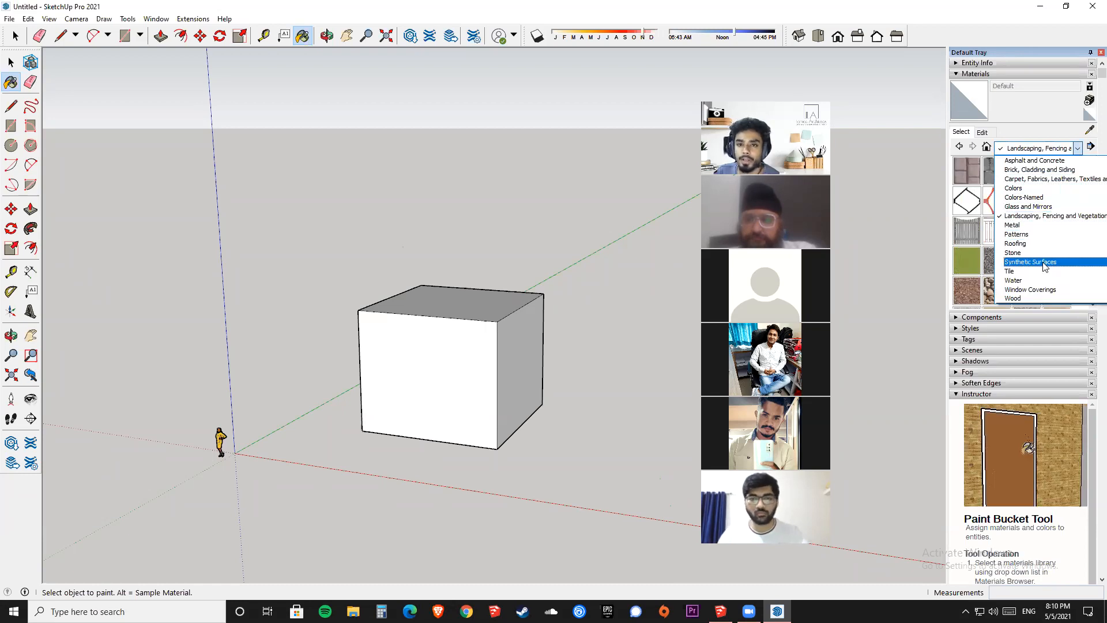
pyautogui.click(1057, 198)
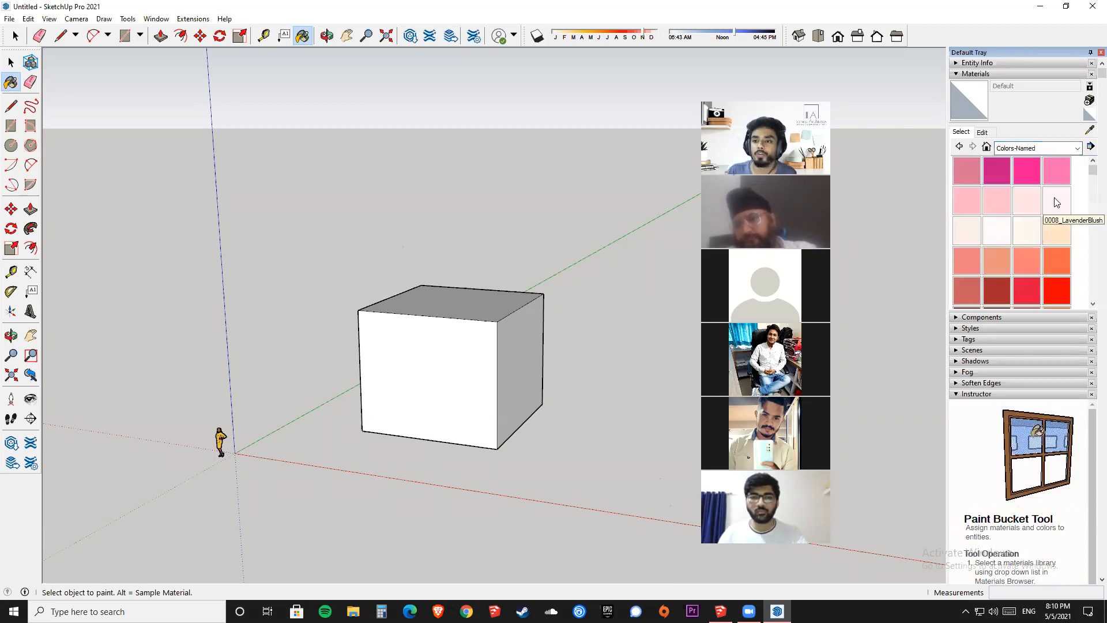
# Paint the box's front face with the 0012_Bisque colour.
pyautogui.click(1052, 233)
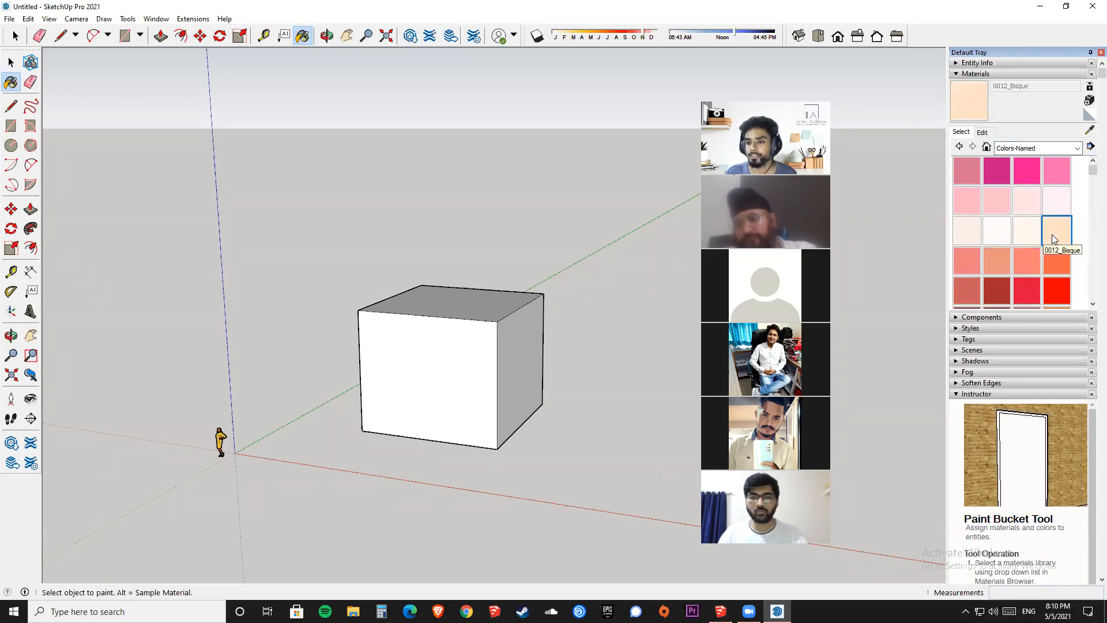
pyautogui.click(408, 342)
pyautogui.scroll(2, 376, 356)
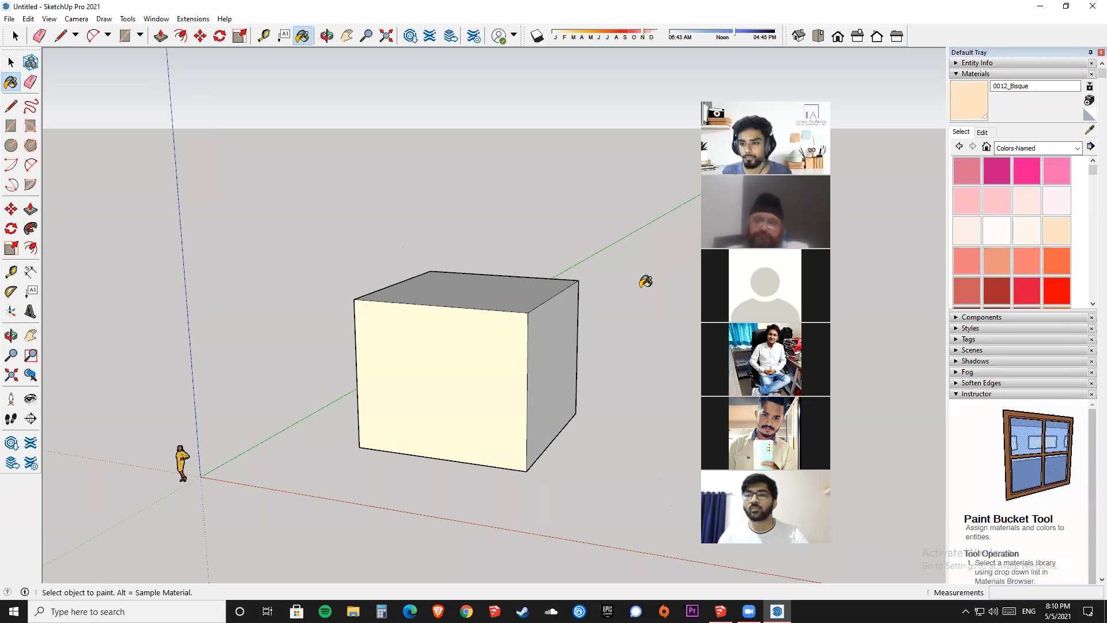
# Paint the box's faces one at a time with the 0012_Bisque colour.
pyautogui.click(1055, 226)
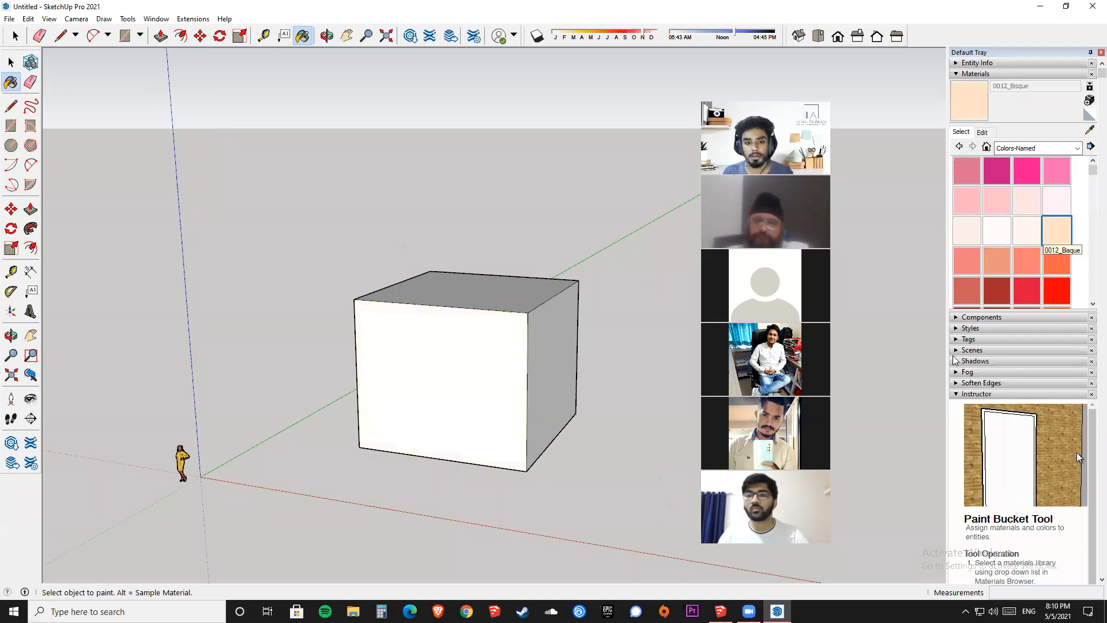
pyautogui.click(455, 335)
pyautogui.moveTo(456, 335)
pyautogui.mouseDown(button='middle')
pyautogui.moveTo(518, 378)
pyautogui.moveTo(450, 373)
pyautogui.moveTo(407, 388)
pyautogui.mouseUp(button='middle')
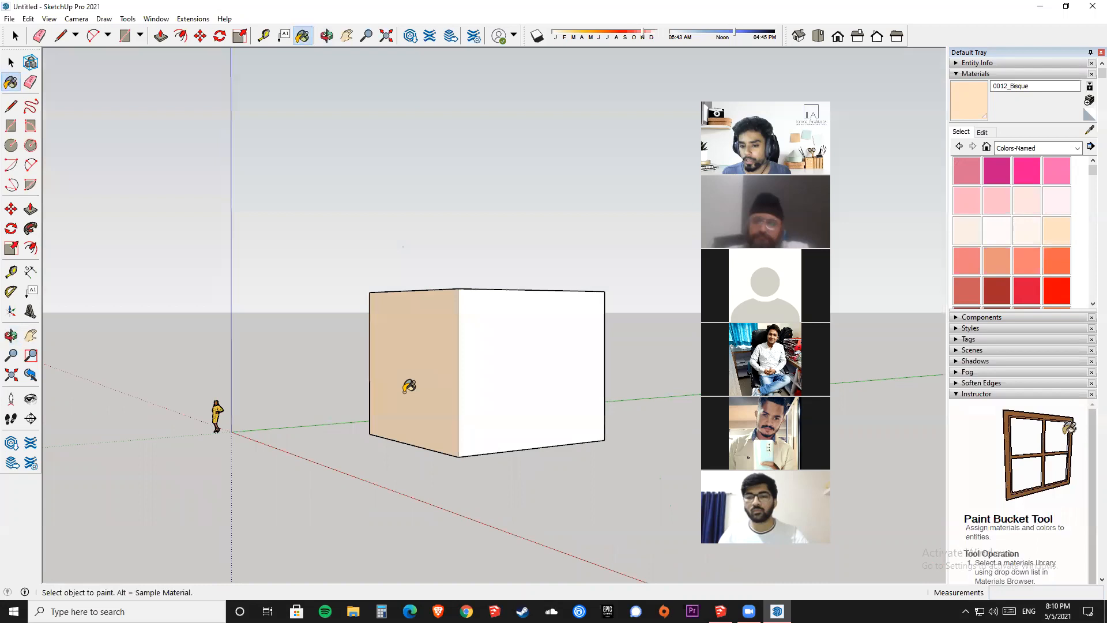
pyautogui.click(550, 323)
pyautogui.moveTo(564, 323); pyautogui.dragTo(396, 467, button='middle')
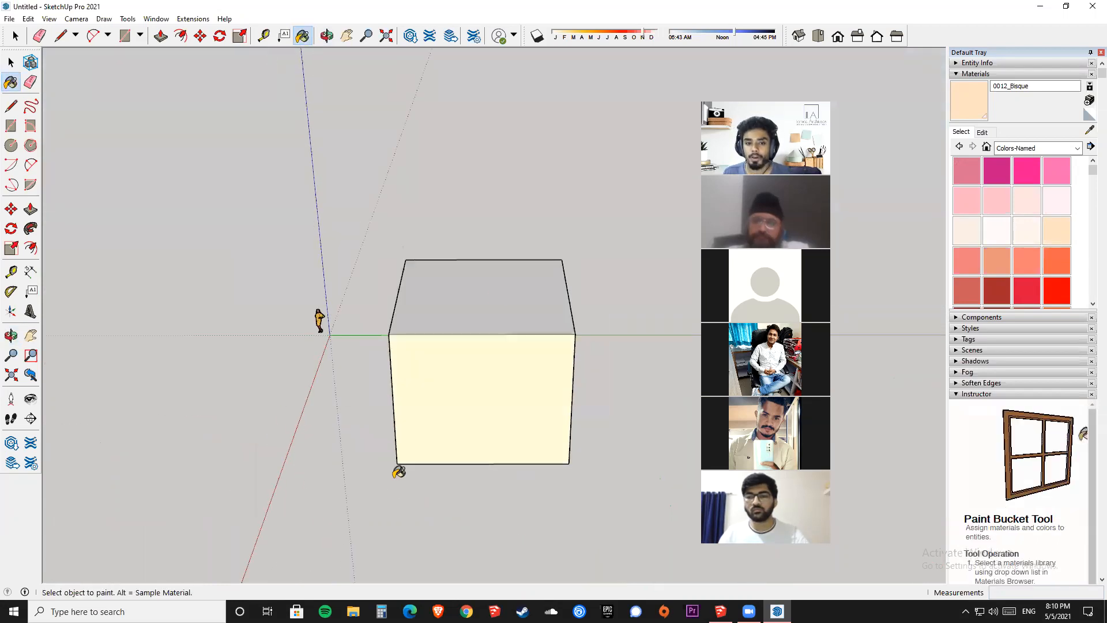
pyautogui.click(556, 326)
pyautogui.moveTo(567, 381); pyautogui.dragTo(277, 277, button='middle')
pyautogui.click(424, 325)
pyautogui.moveTo(425, 325)
pyautogui.mouseDown(button='middle')
pyautogui.moveTo(87, 356)
pyautogui.moveTo(103, 340)
pyautogui.mouseUp(button='middle')
pyautogui.click(454, 315)
pyautogui.moveTo(453, 316)
pyautogui.mouseDown(button='middle')
pyautogui.moveTo(433, 65)
pyautogui.moveTo(440, 351)
pyautogui.moveTo(311, 279)
pyautogui.moveTo(486, 240)
pyautogui.moveTo(237, 223)
pyautogui.moveTo(613, 452)
pyautogui.moveTo(698, 394)
pyautogui.mouseUp(button='middle')
pyautogui.click(440, 351)
pyautogui.scroll(2, 535, 356)
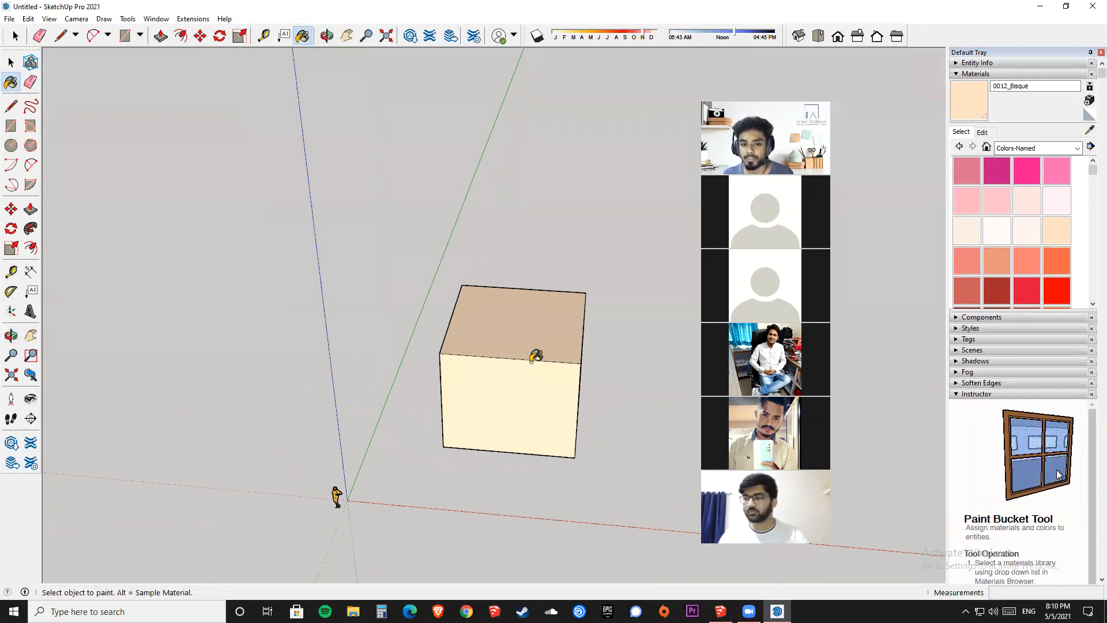
# Undo the face-by-face painting of the box, then select the whole box and clear the selection.
pyautogui.hotkey('ctrl', 'z')
pyautogui.hotkey('ctrl', 'z')
pyautogui.moveTo(494, 393); pyautogui.dragTo(348, 266, button='middle')
pyautogui.moveTo(375, 271); pyautogui.dragTo(603, 469)
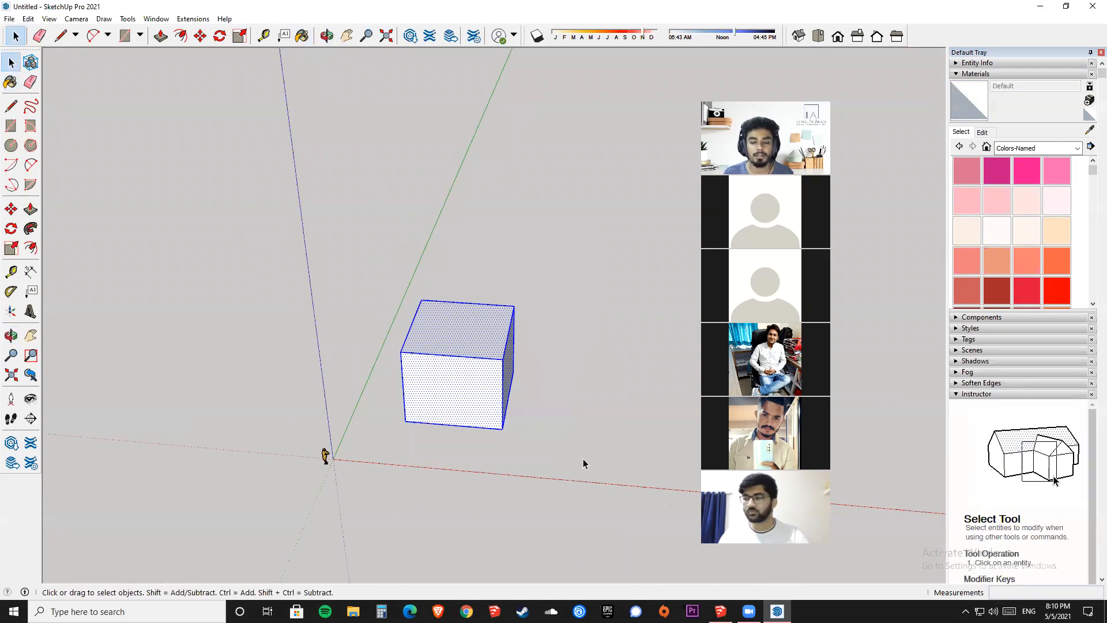
pyautogui.click(652, 373)
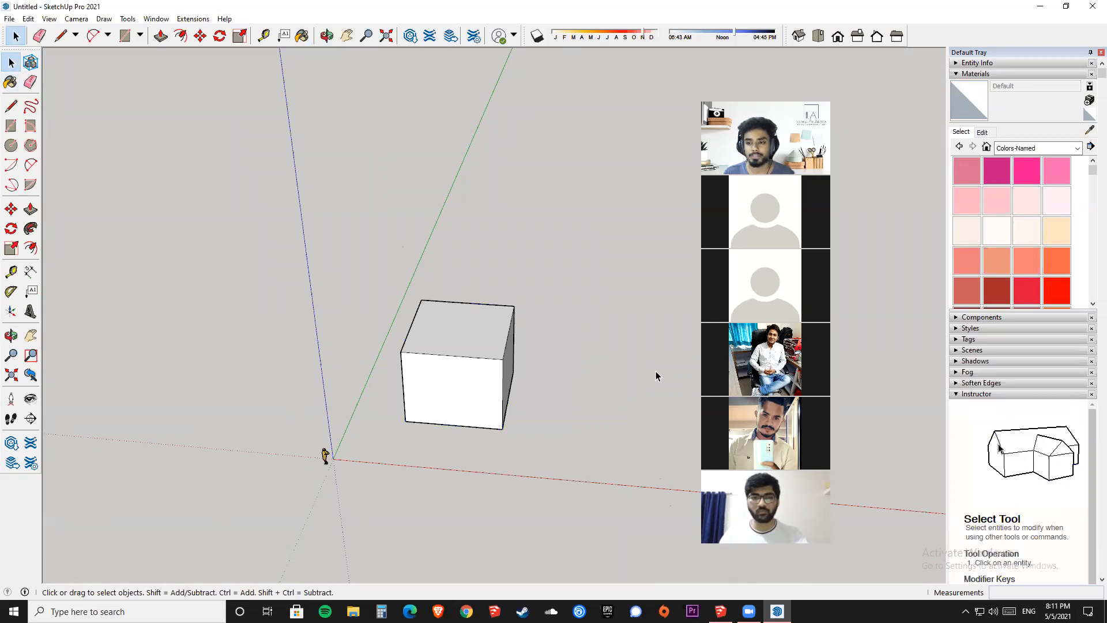
# Paint all connected faces of the box with 0012_Bisque in a single fill, and undo it.
pyautogui.click(1061, 228)
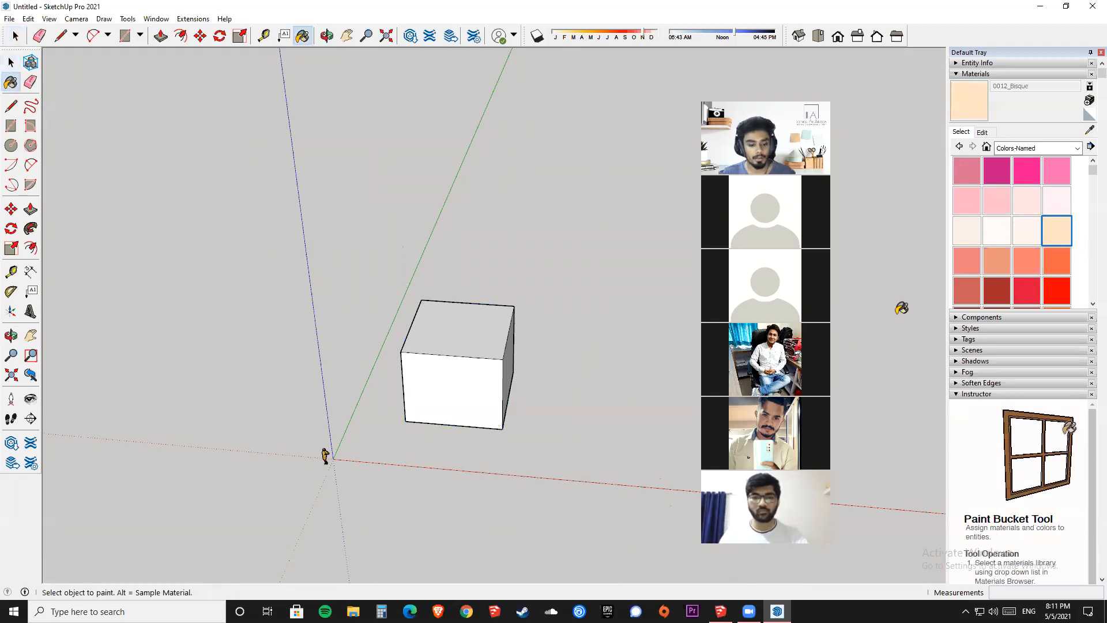
pyautogui.keyDown('ctrl'); pyautogui.click(464, 329); pyautogui.keyUp('ctrl')
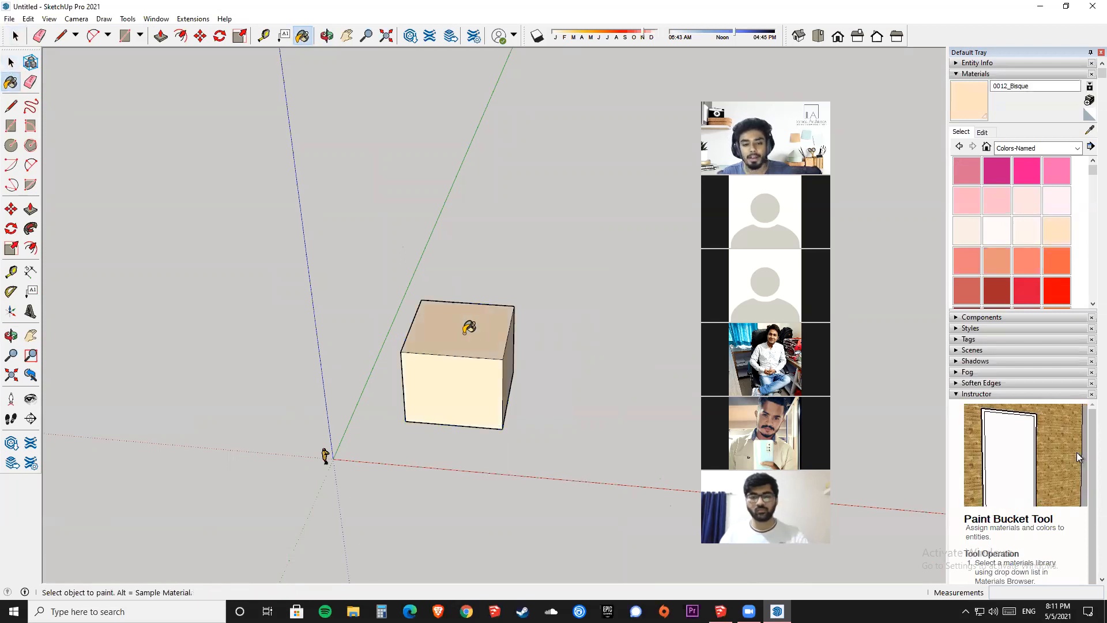
pyautogui.moveTo(367, 337)
pyautogui.mouseDown(button='middle')
pyautogui.moveTo(682, 321)
pyautogui.moveTo(685, 382)
pyautogui.moveTo(592, 307)
pyautogui.moveTo(663, 346)
pyautogui.moveTo(581, 317)
pyautogui.moveTo(618, 304)
pyautogui.moveTo(242, 304)
pyautogui.mouseUp(button='middle')
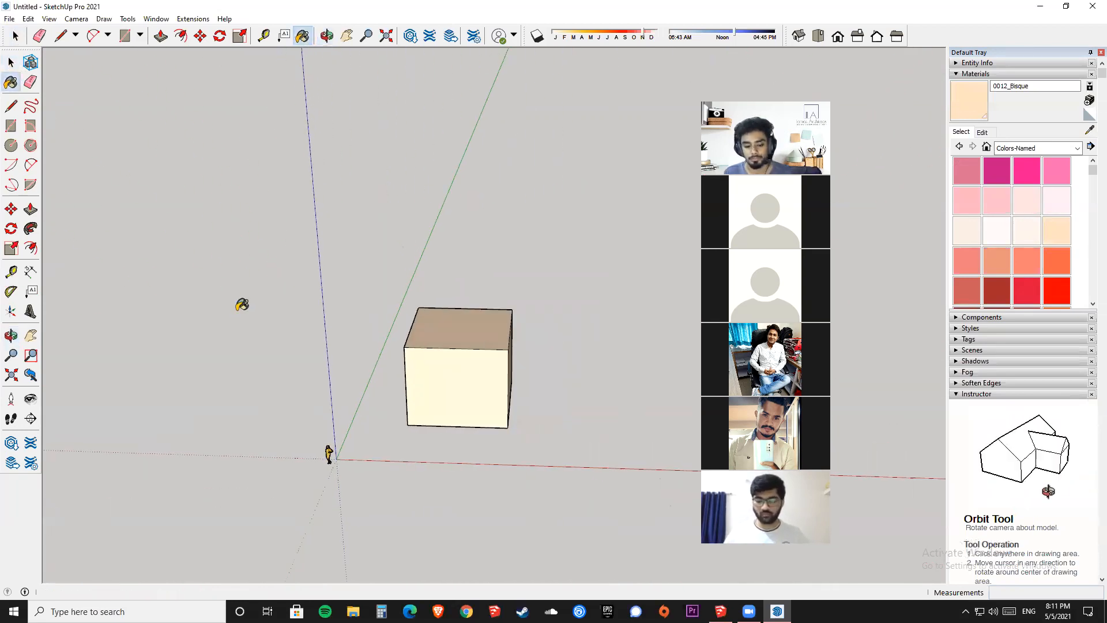
pyautogui.hotkey('ctrl', 'z')
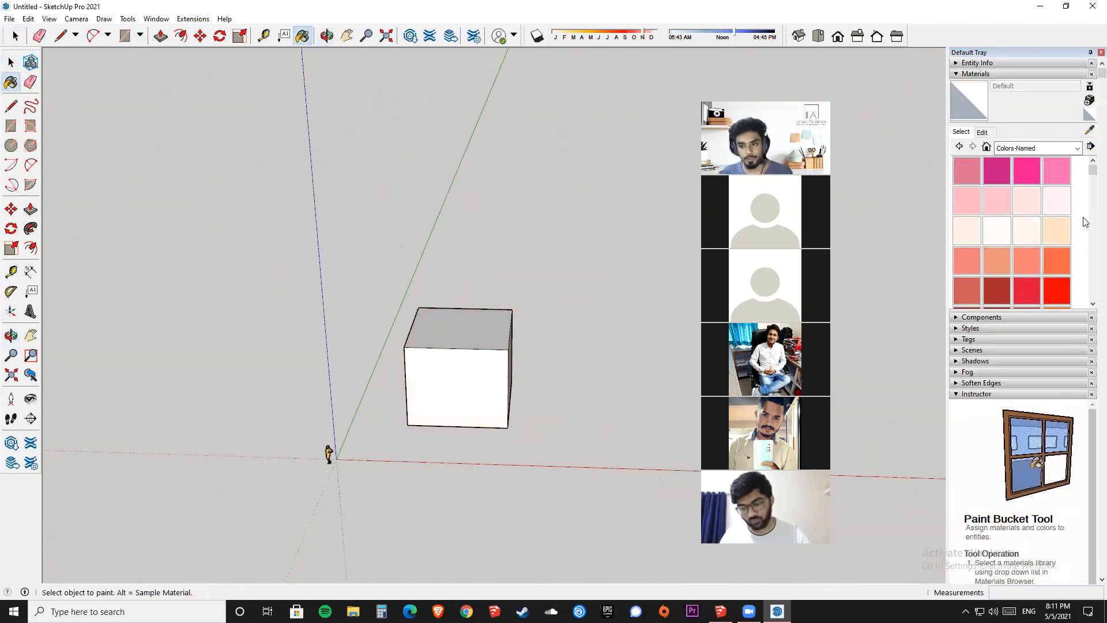
# Repeat the connected-faces fill on the box with 0012_Bisque from its top face, and undo the fill.
pyautogui.click(1057, 230)
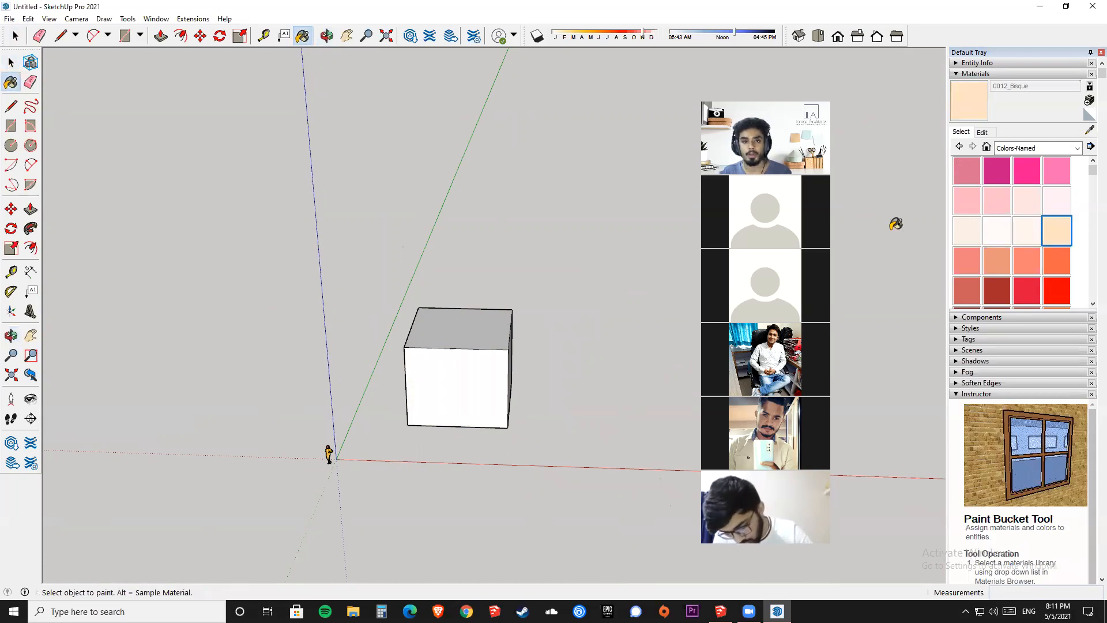
pyautogui.press('ctrl')
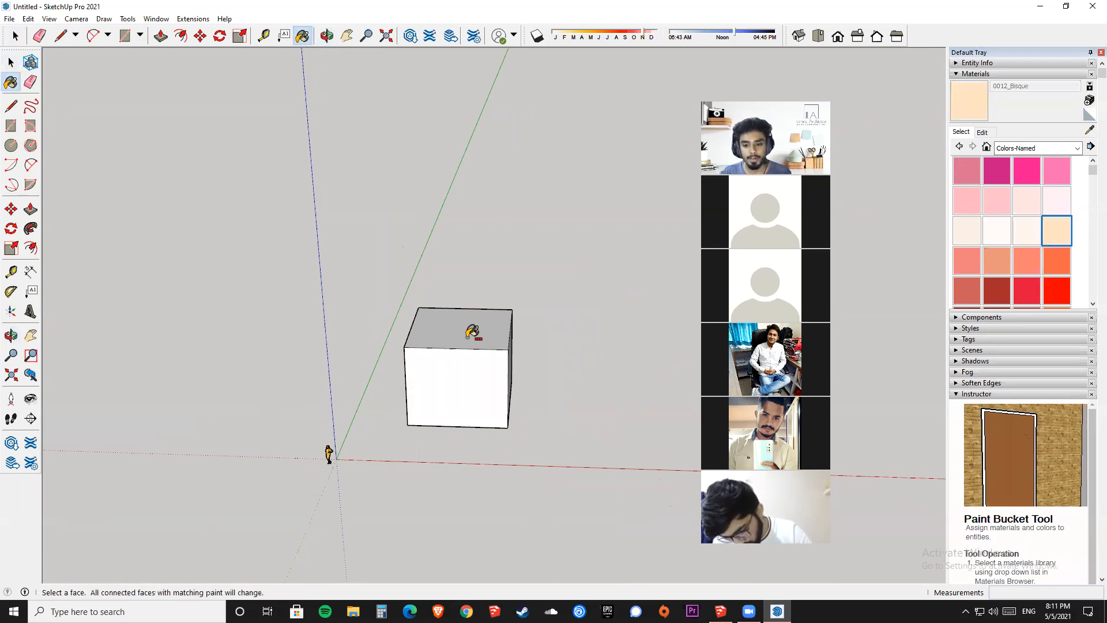
pyautogui.keyDown('ctrl'); pyautogui.click(472, 332); pyautogui.keyUp('ctrl')
pyautogui.moveTo(576, 351)
pyautogui.mouseDown(button='middle')
pyautogui.moveTo(316, 209)
pyautogui.moveTo(452, 59)
pyautogui.moveTo(949, 474)
pyautogui.moveTo(536, 501)
pyautogui.moveTo(484, 472)
pyautogui.moveTo(467, 418)
pyautogui.moveTo(530, 408)
pyautogui.moveTo(499, 385)
pyautogui.moveTo(537, 421)
pyautogui.mouseUp(button='middle')
pyautogui.scroll(-2, 498, 384)
pyautogui.hotkey('ctrl', 'z')
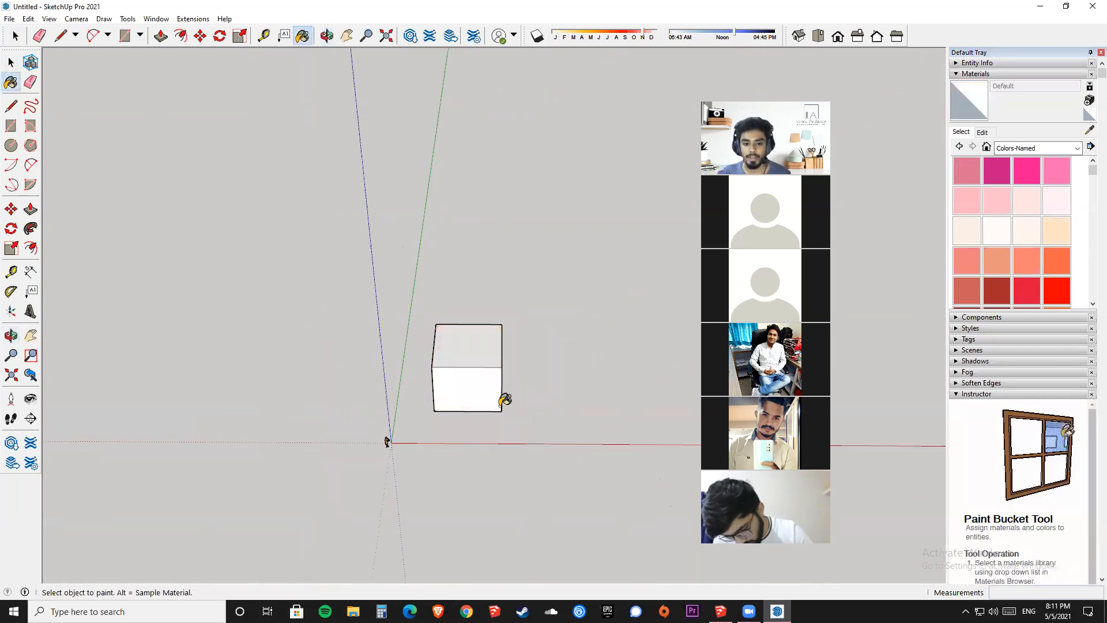
# Copy the whole box about 53' 10" along the red axis and multiply the copy into an evenly spaced row of ten boxes.
pyautogui.press('space')
pyautogui.tripleClick(468, 372)
pyautogui.press('m')
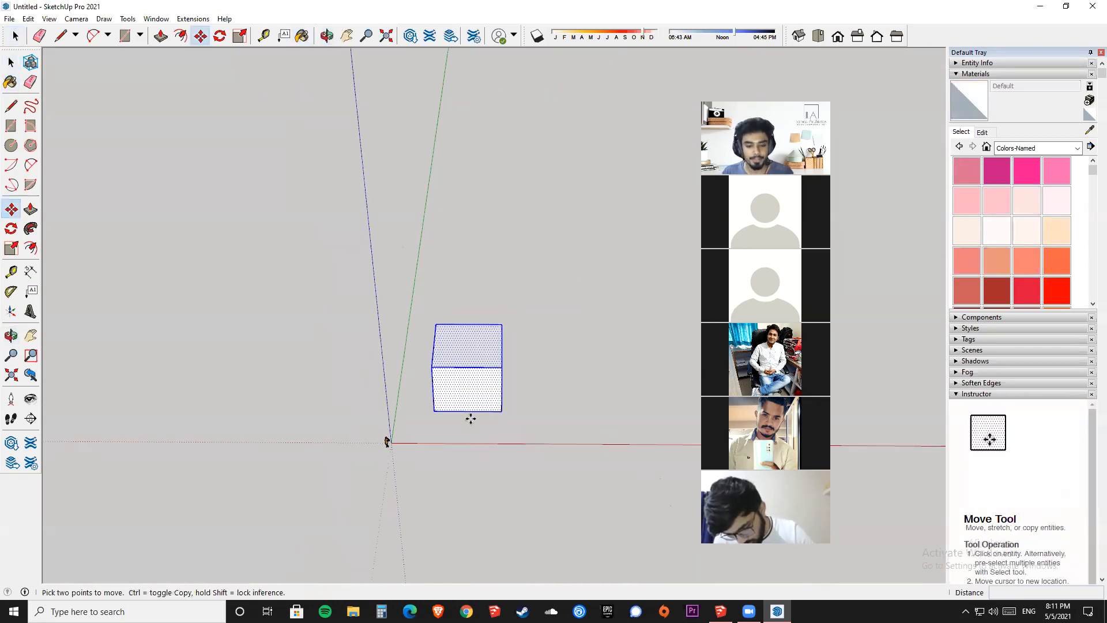
pyautogui.click(486, 436)
pyautogui.press('ctrl')
pyautogui.click(614, 431)
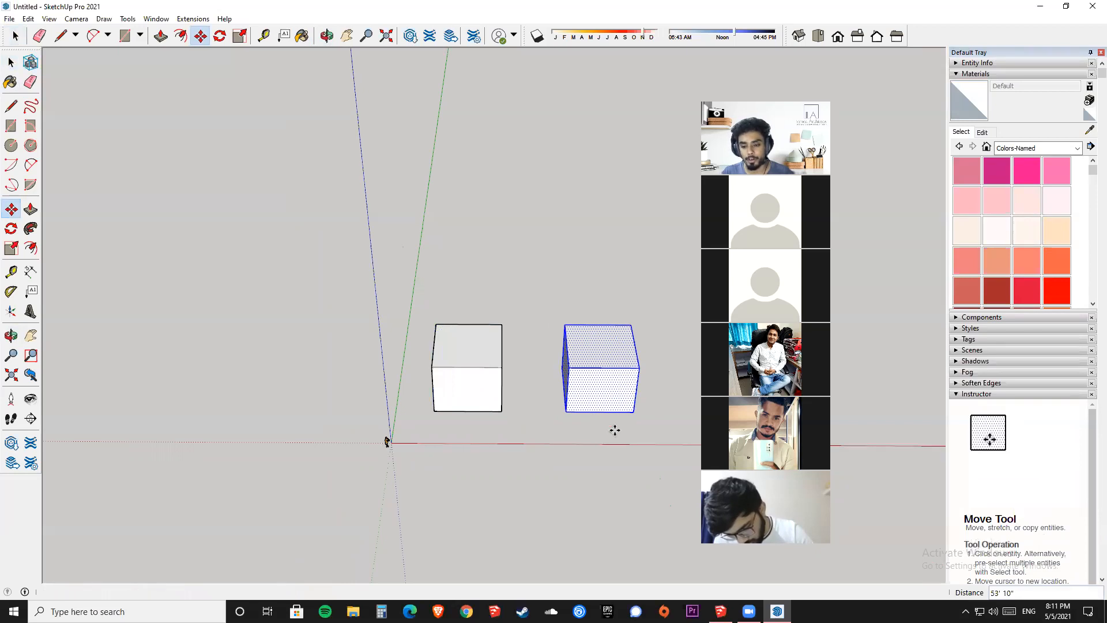
pyautogui.write('x10')
pyautogui.press('Return')
pyautogui.scroll(-4, 514, 368)
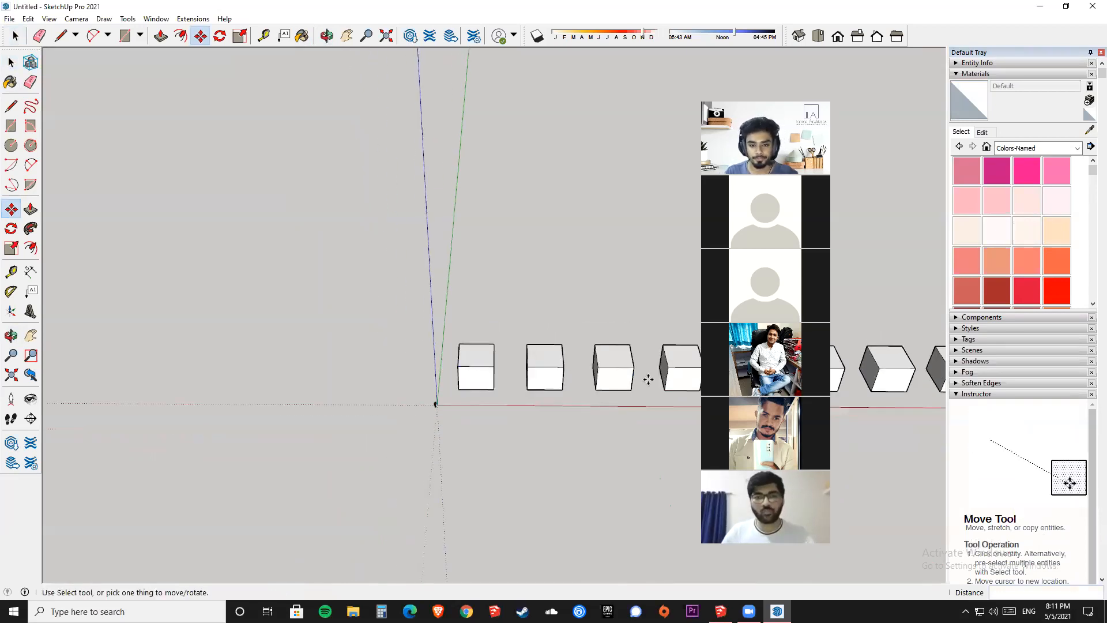
pyautogui.keyDown('shift'); pyautogui.moveTo(648, 379); pyautogui.dragTo(368, 378, button='middle'); pyautogui.keyUp('shift')
pyautogui.scroll(-1, 375, 381)
pyautogui.press('space')
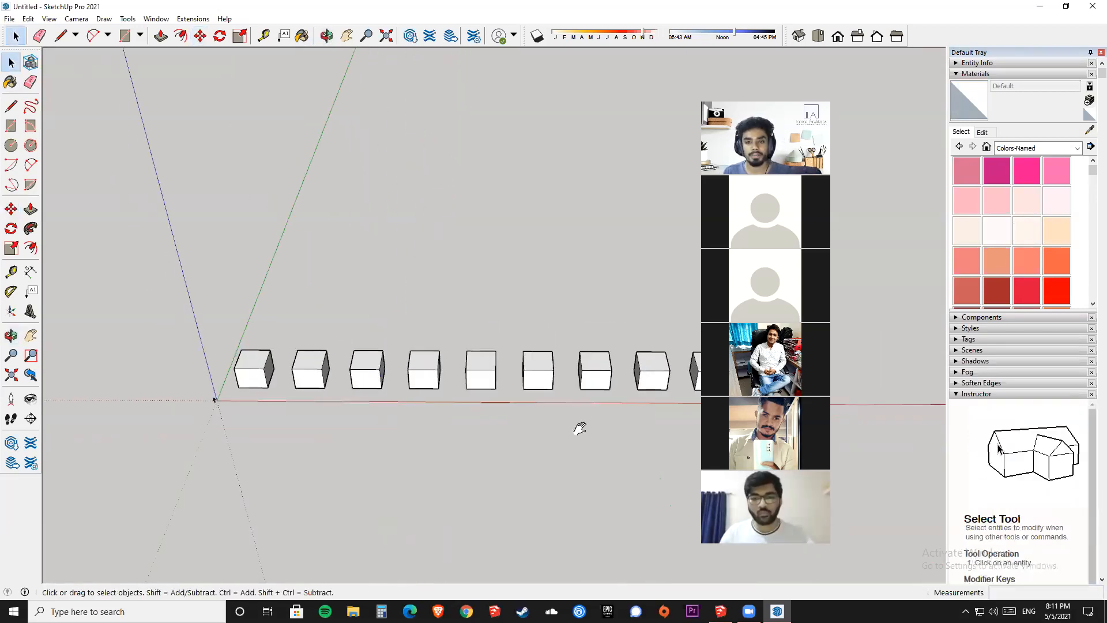
pyautogui.keyDown('shift'); pyautogui.moveTo(579, 428); pyautogui.dragTo(493, 429, button='middle'); pyautogui.keyUp('shift')
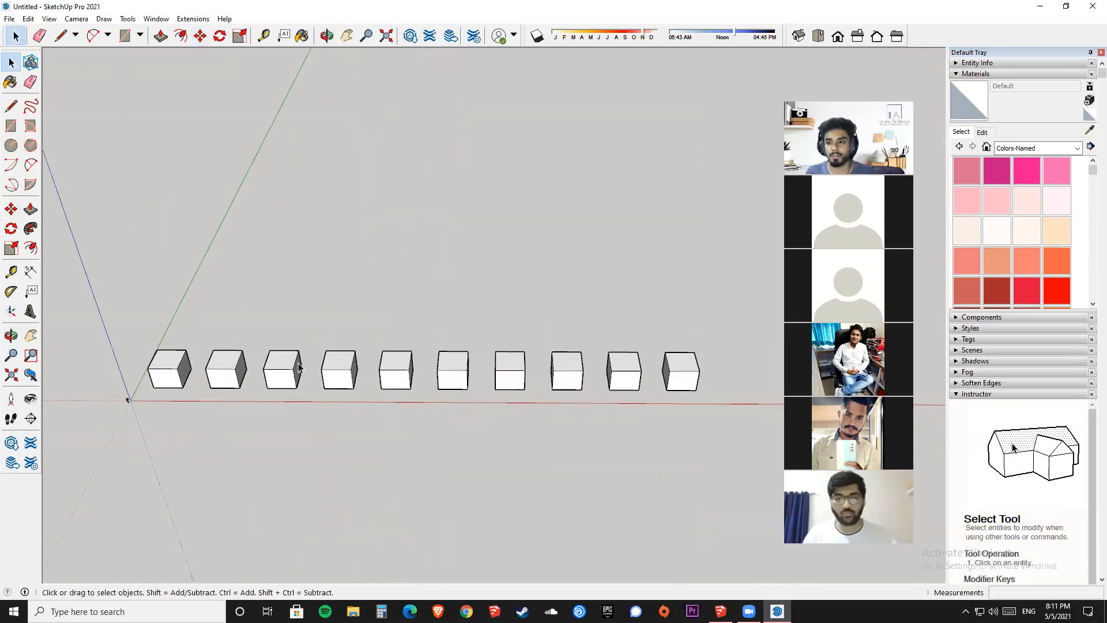
# Paint the ten boxes one after another with 0012_Bisque, filling all connected faces of each box.
pyautogui.press('b')
pyautogui.click(184, 363)
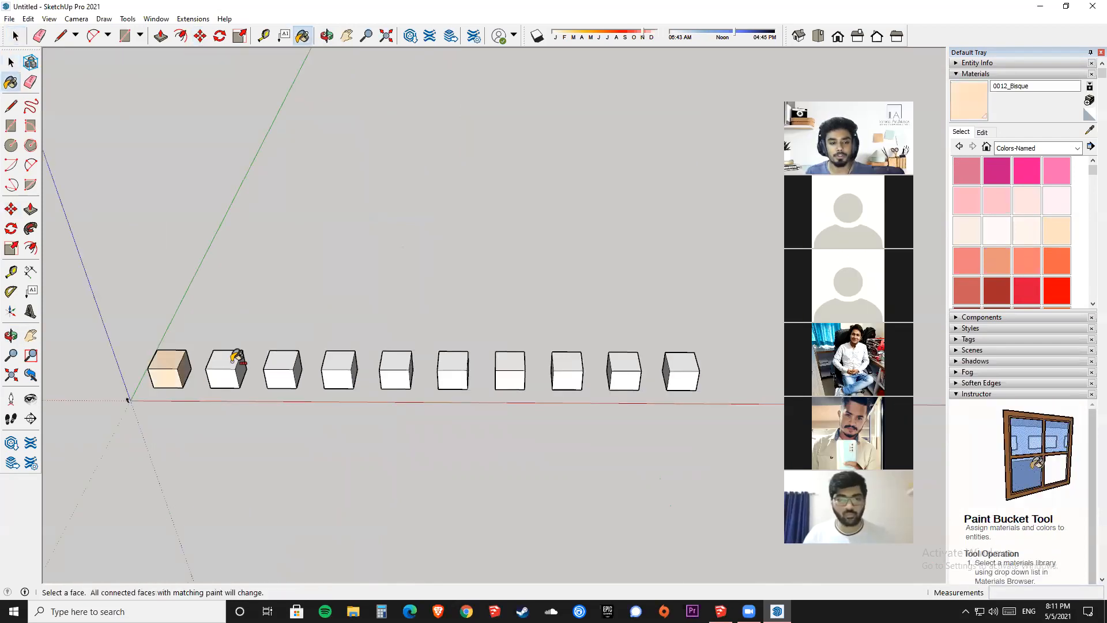
pyautogui.click(236, 363)
pyautogui.click(283, 360)
pyautogui.click(340, 363)
pyautogui.click(401, 366)
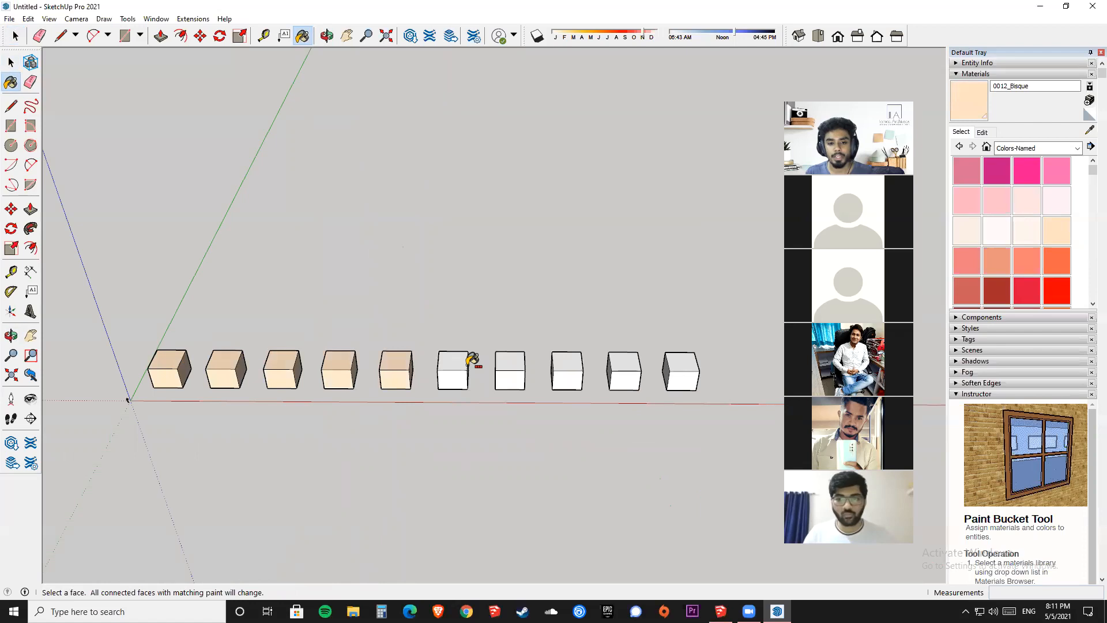
pyautogui.click(456, 366)
pyautogui.click(511, 366)
pyautogui.click(567, 365)
pyautogui.click(622, 366)
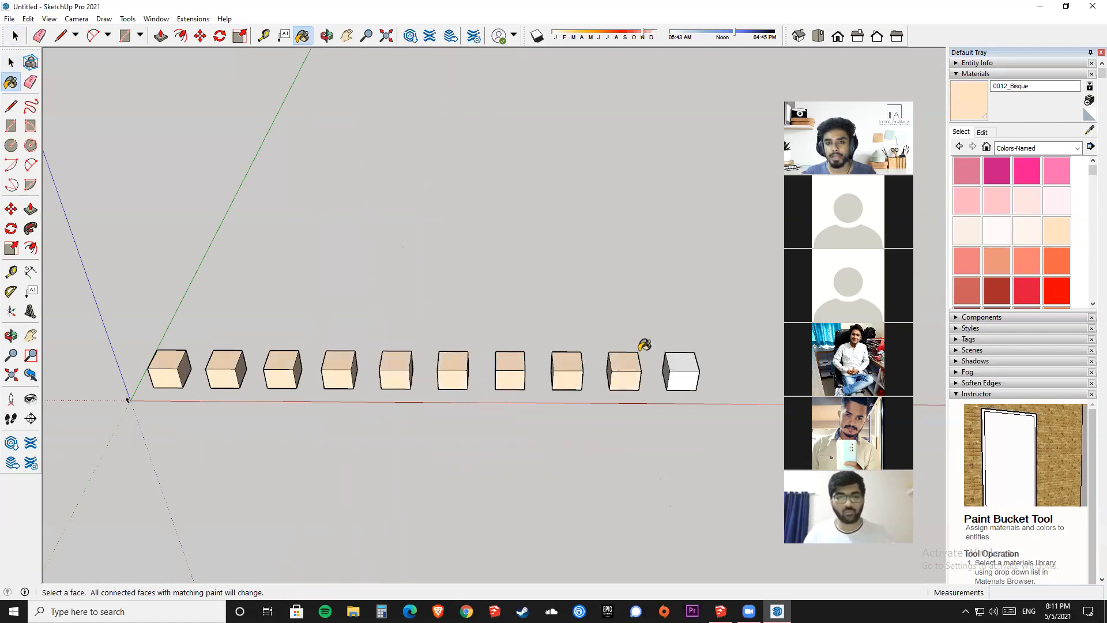
pyautogui.click(674, 372)
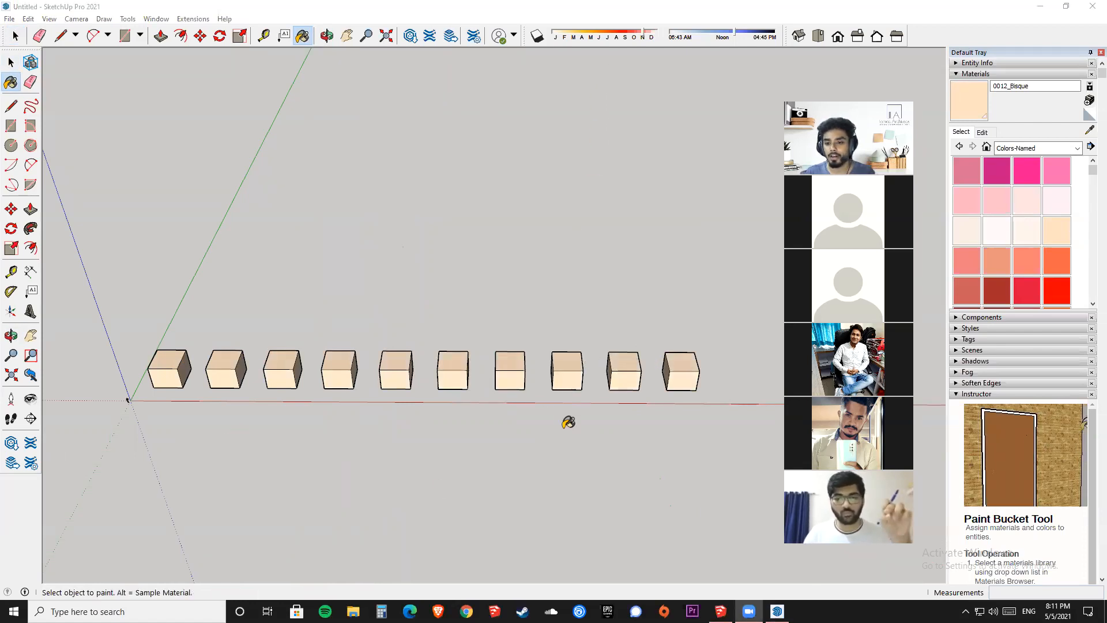
pyautogui.press('ctrl')
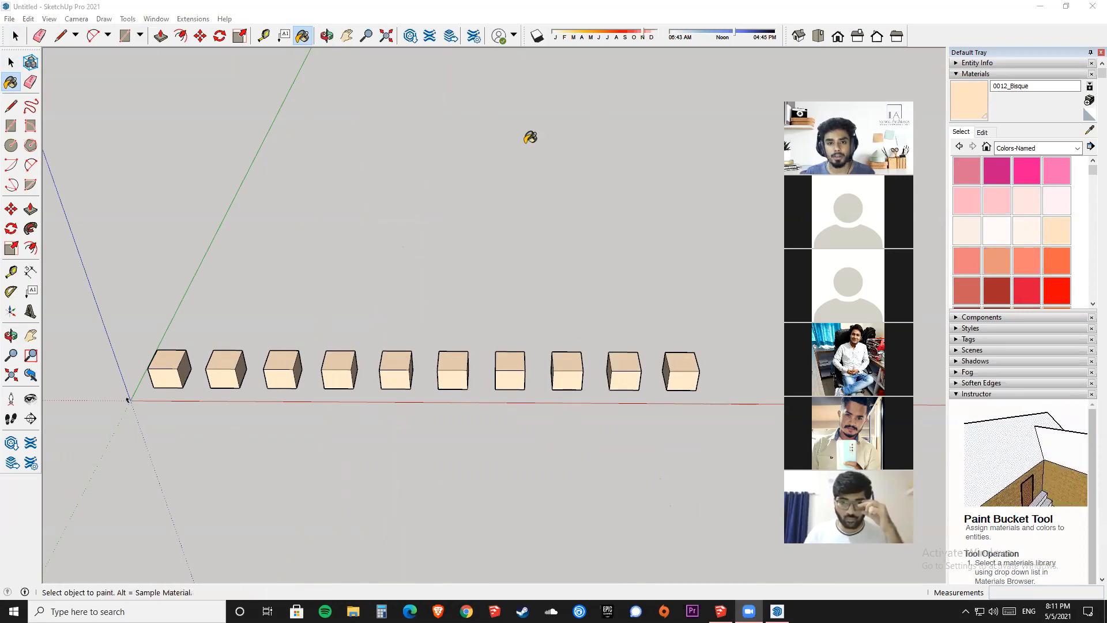
# Undo the Bisque painting on all ten boxes in the row.
pyautogui.click(15, 36)
pyautogui.hotkey('ctrl', 'z')
pyautogui.hotkey('ctrl', 'z')
pyautogui.hotkey('ctrl', 'z')
pyautogui.hotkey('ctrl', 'z')
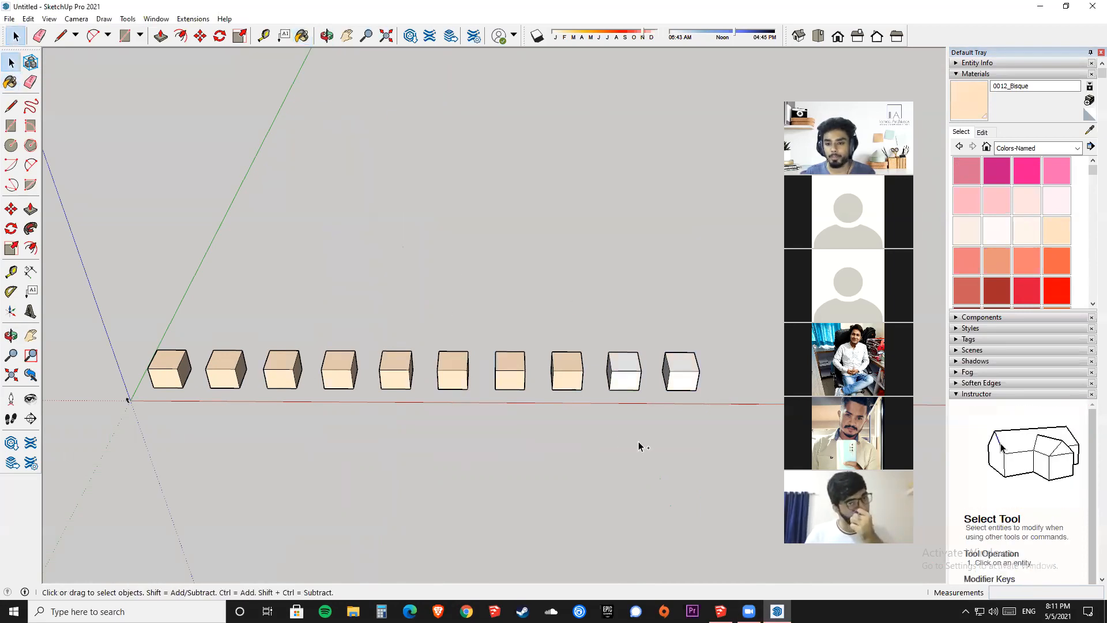
pyautogui.hotkey('ctrl', 'z')
pyautogui.hotkey('ctrl', 'z')
pyautogui.hotkey('ctrl', 'z')
pyautogui.hotkey('ctrl', 'z')
pyautogui.hotkey('ctrl', 'z')
pyautogui.hotkey('ctrl', 'z')
pyautogui.moveTo(284, 434)
pyautogui.mouseDown(button='middle')
pyautogui.moveTo(563, 368)
pyautogui.moveTo(583, 400)
pyautogui.moveTo(415, 469)
pyautogui.moveTo(424, 431)
pyautogui.mouseUp(button='middle')
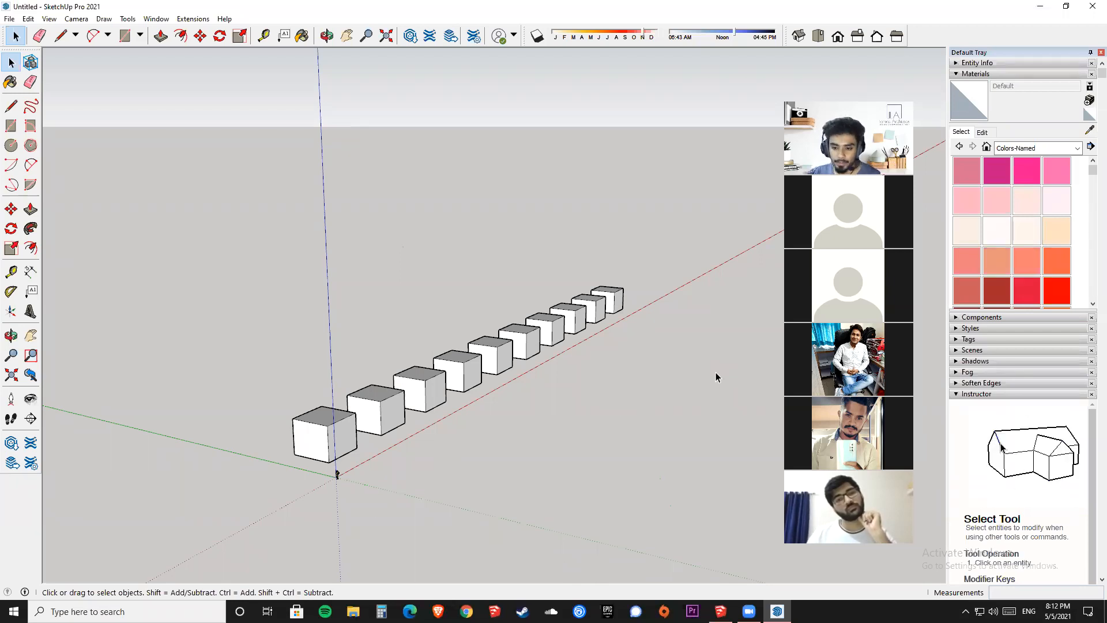
# Try filling every matching face in the model with 0012_Bisque from the nearest box, and undo it.
pyautogui.click(1059, 232)
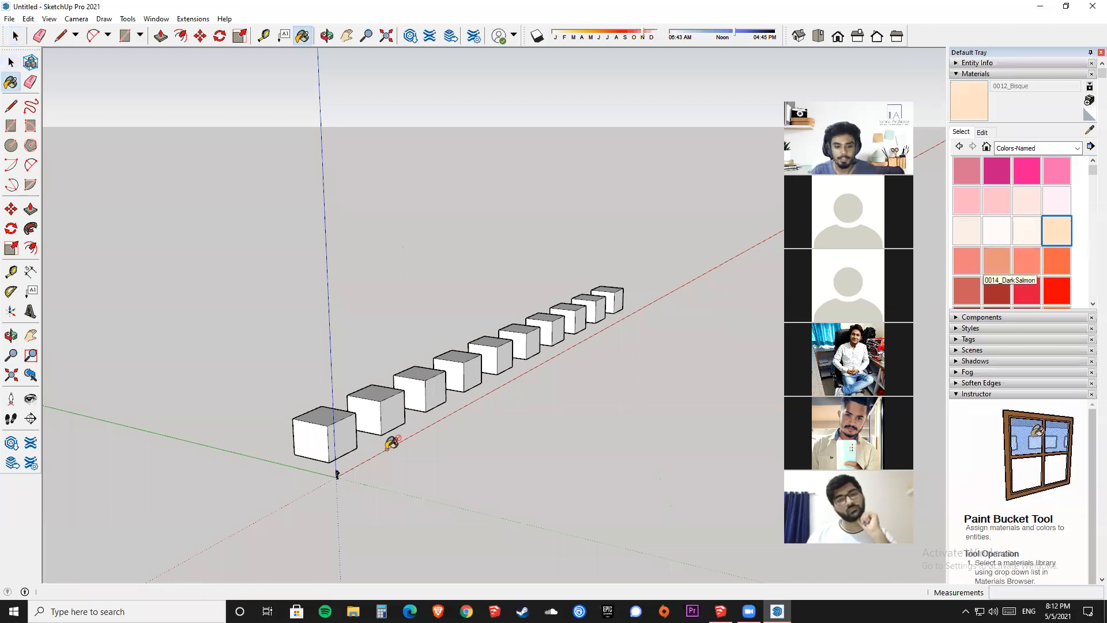
pyautogui.keyDown('shift'); pyautogui.click(343, 428); pyautogui.keyUp('shift')
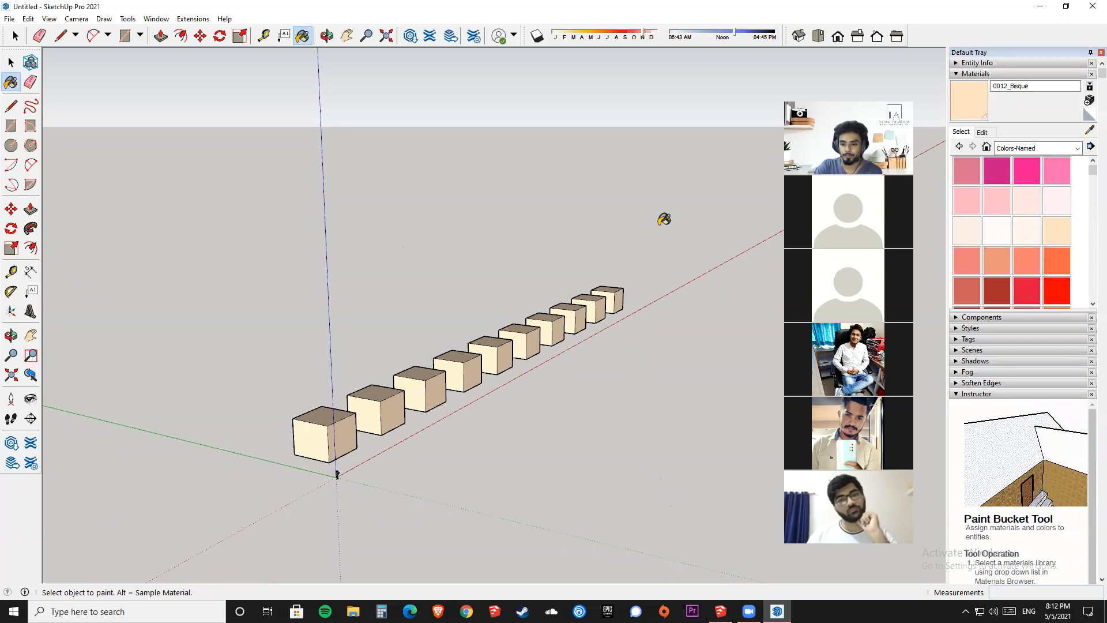
pyautogui.hotkey('ctrl', 'z')
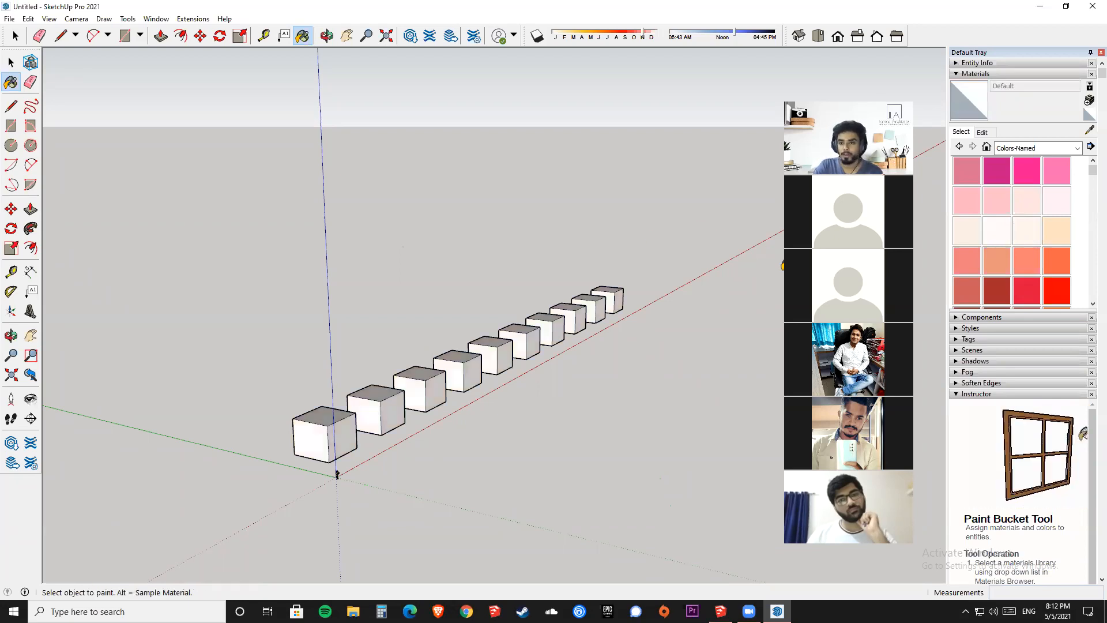
# Paint all ten boxes at once with 0012_Bisque by replacing the matching default paint throughout the model.
pyautogui.press('shift')
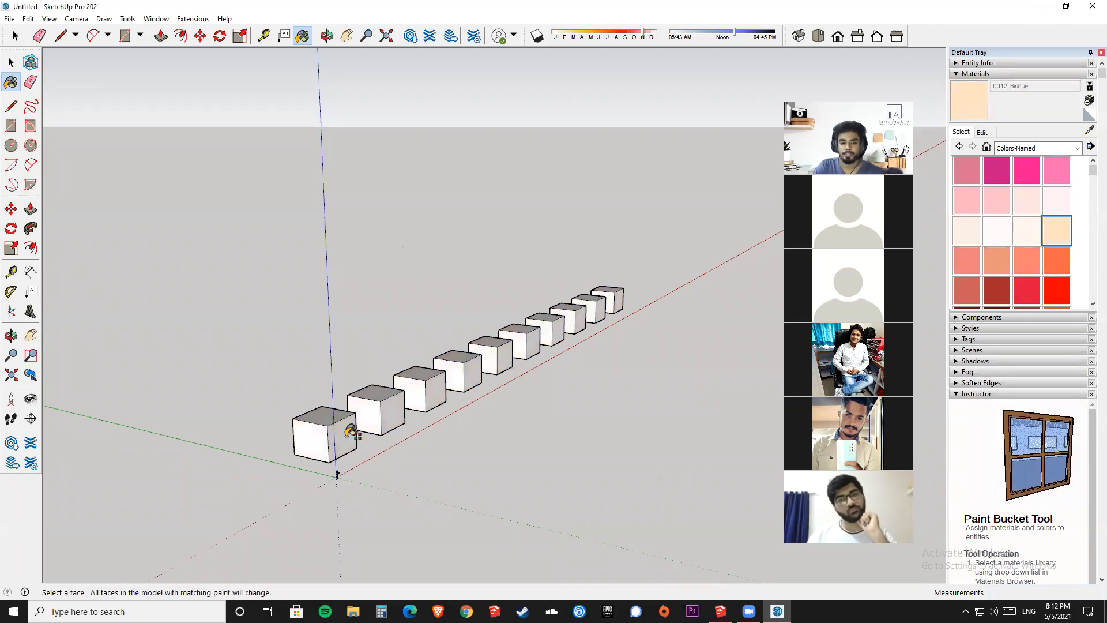
pyautogui.keyDown('shift'); pyautogui.click(350, 429); pyautogui.keyUp('shift')
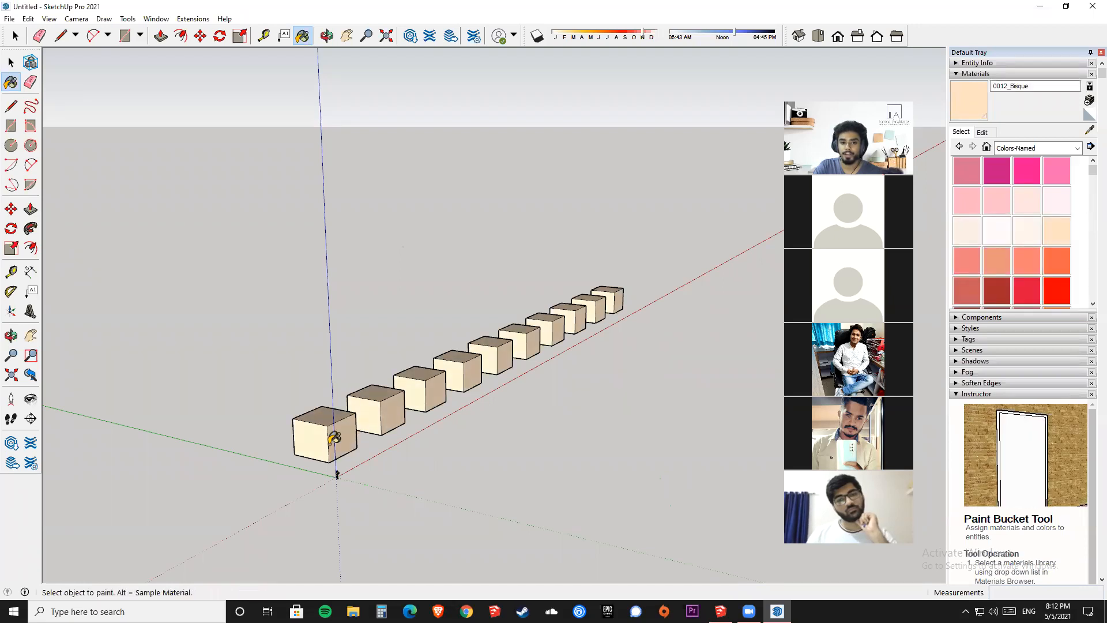
pyautogui.moveTo(242, 391); pyautogui.dragTo(82, 507, button='middle')
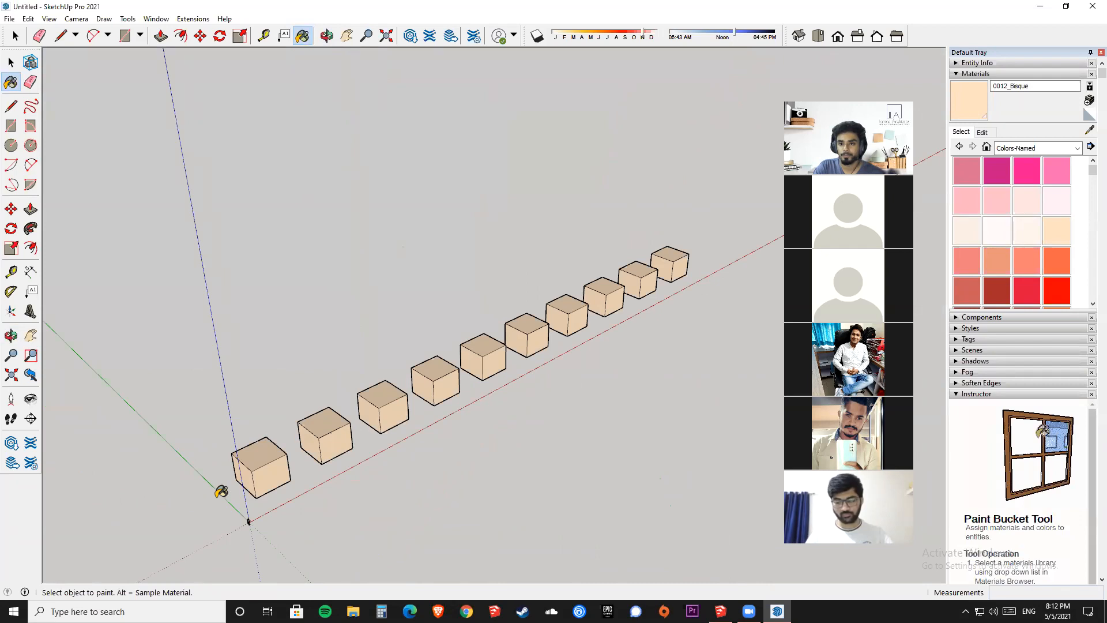
pyautogui.moveTo(259, 468); pyautogui.dragTo(779, 425, button='middle')
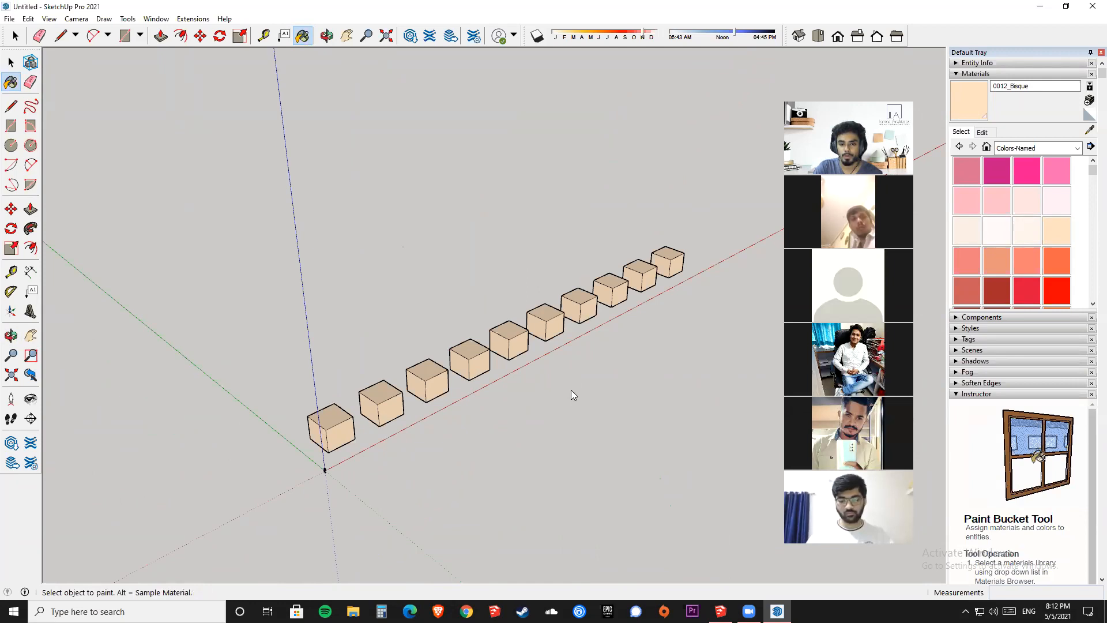
pyautogui.moveTo(539, 380); pyautogui.dragTo(363, 412, button='middle')
pyautogui.scroll(2, 462, 382)
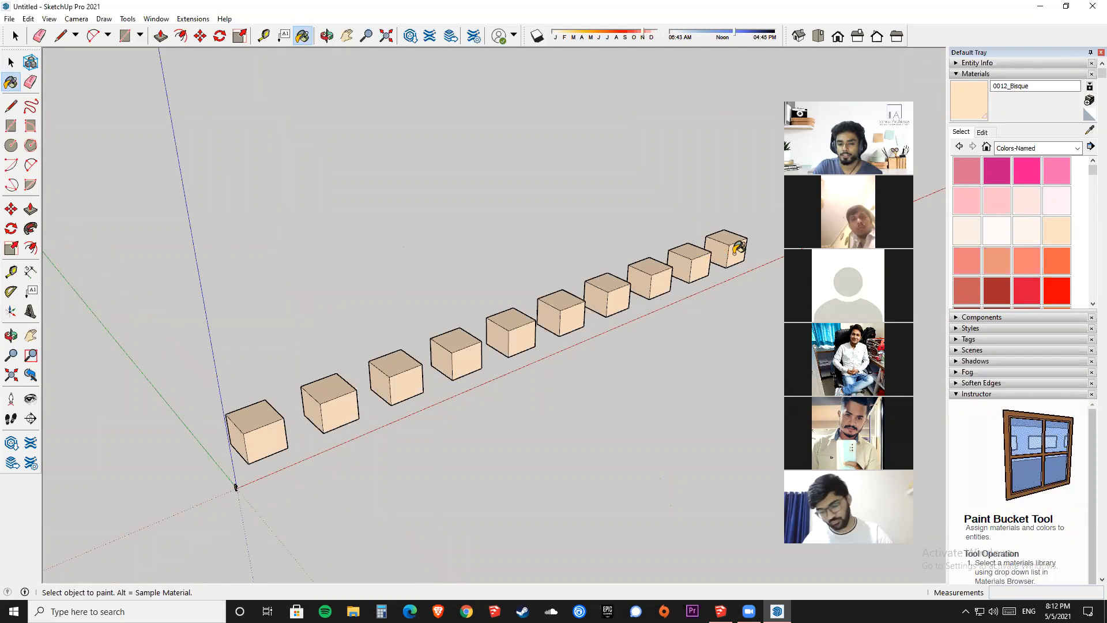
# Undo the paint on all ten boxes, and try filling only the first box's connected faces with 0012_Bisque.
pyautogui.hotkey('ctrl', 'z')
pyautogui.moveTo(316, 388); pyautogui.dragTo(241, 344, button='middle')
pyautogui.click(1056, 230)
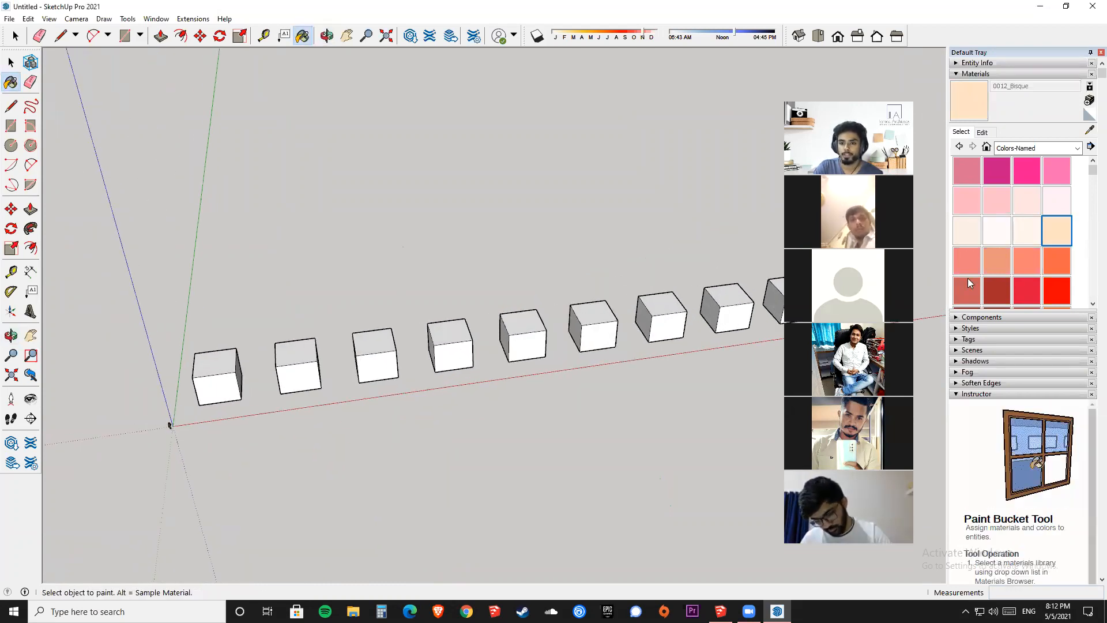
pyautogui.scroll(2, 239, 329)
pyautogui.click(239, 334)
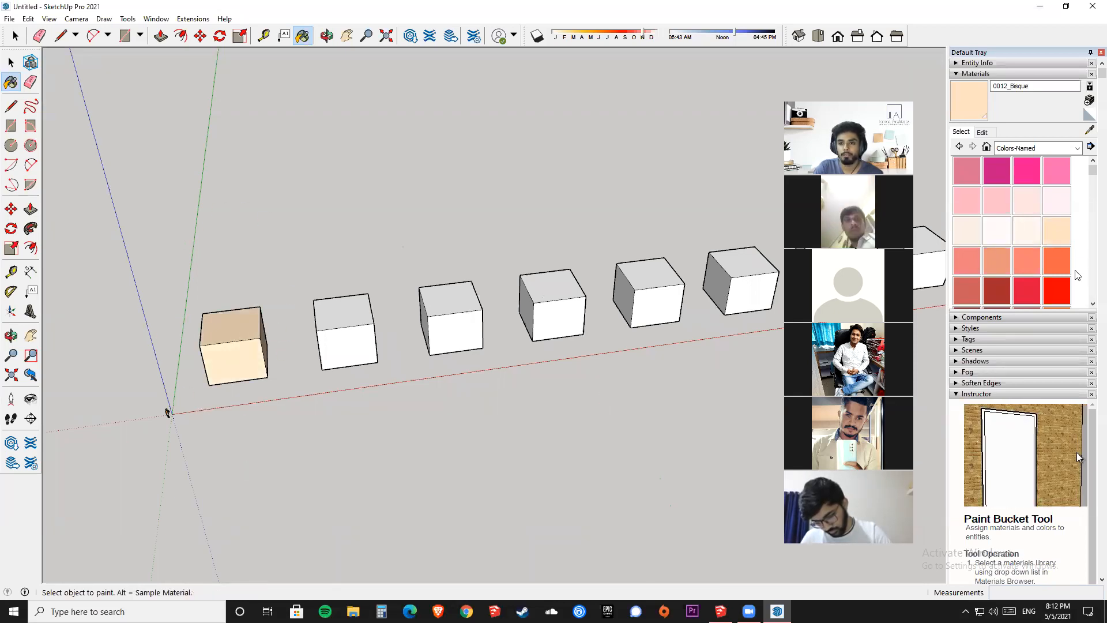
pyautogui.hotkey('ctrl', 'z')
# Paint all ten boxes with 0012_Bisque again by replacing the matching default paint from the second box.
pyautogui.keyDown('shift'); pyautogui.click(342, 308); pyautogui.keyUp('shift')
pyautogui.scroll(-3, 218, 391)
pyautogui.moveTo(318, 376)
pyautogui.mouseDown(button='middle')
pyautogui.moveTo(373, 380)
pyautogui.moveTo(651, 202)
pyautogui.moveTo(484, 403)
pyautogui.moveTo(288, 442)
pyautogui.moveTo(299, 417)
pyautogui.mouseUp(button='middle')
pyautogui.press('space')
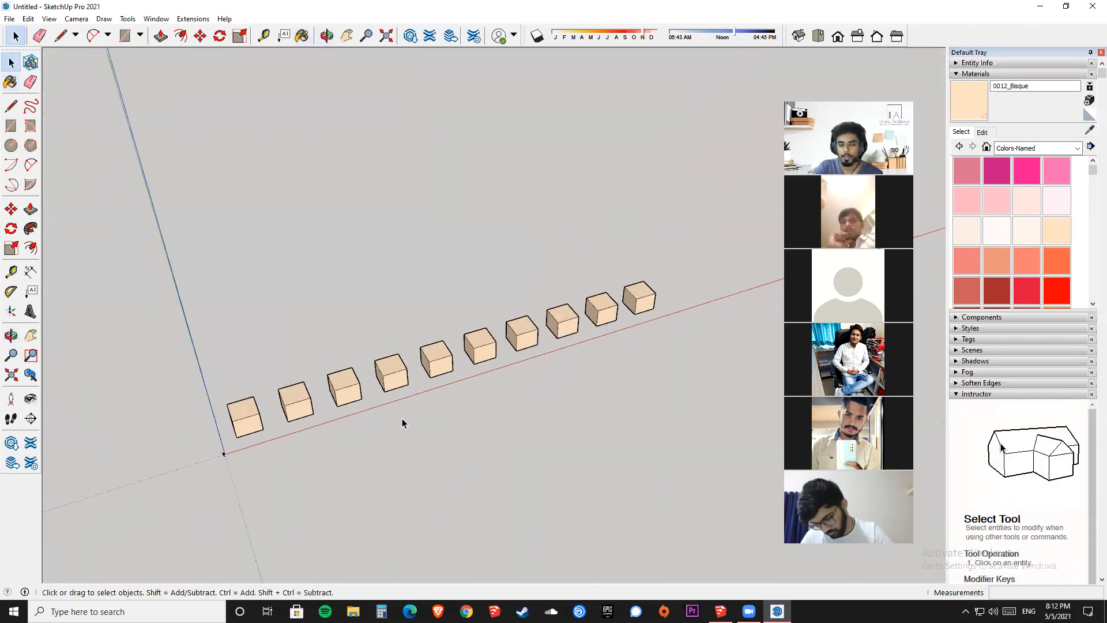
pyautogui.moveTo(447, 427); pyautogui.dragTo(766, 207, button='middle')
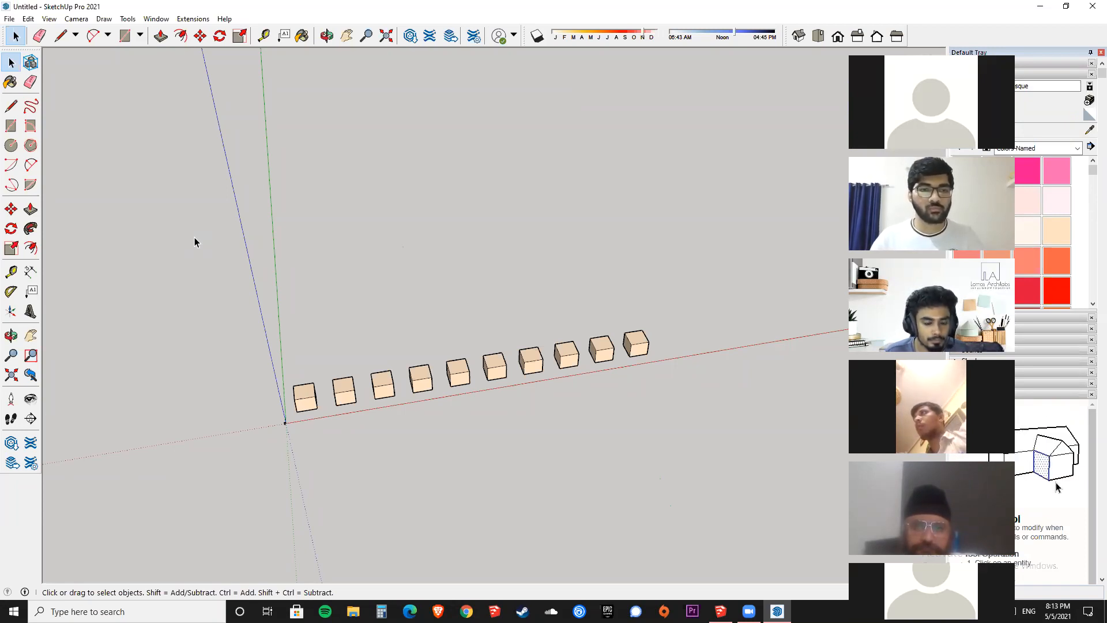
pyautogui.scroll(-1, 299, 373)
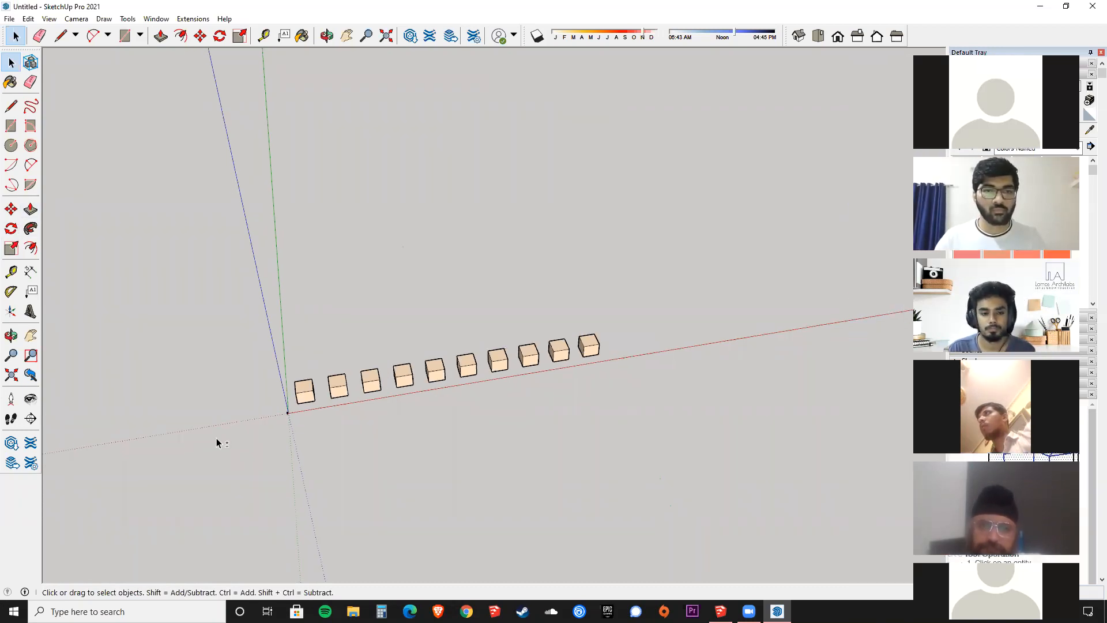
pyautogui.moveTo(115, 354); pyautogui.dragTo(242, 459, button='middle')
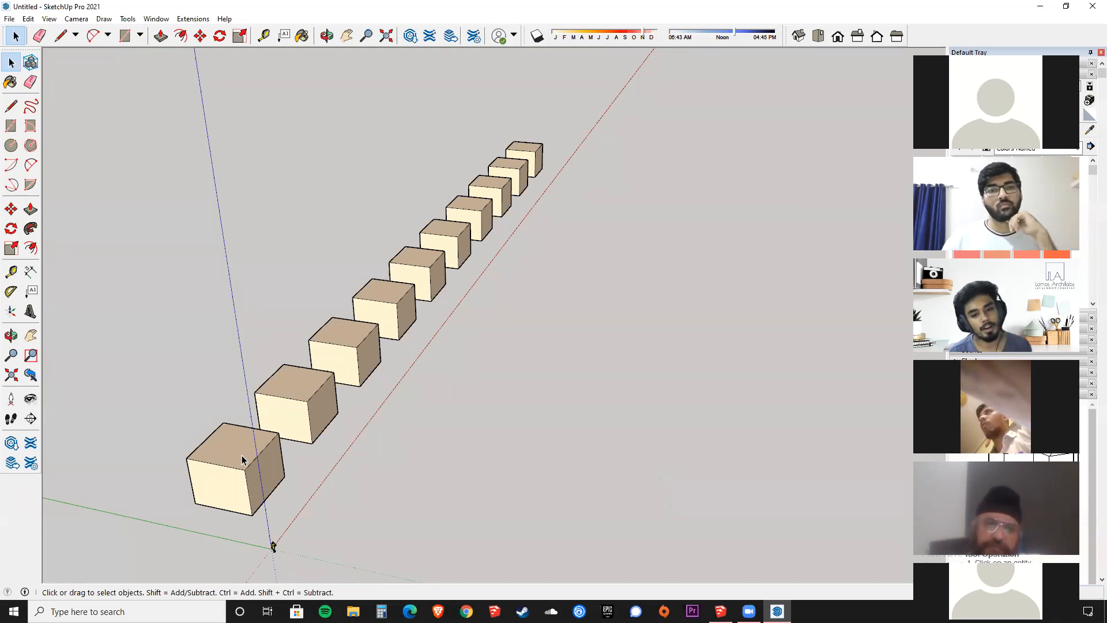
# Draw a hexagon on the ground behind the row of boxes with the Polygon tool.
pyautogui.scroll(-1, 298, 395)
pyautogui.moveTo(302, 390); pyautogui.dragTo(9, 487, button='middle')
pyautogui.scroll(-2, 158, 349)
pyautogui.moveTo(158, 348); pyautogui.dragTo(60, 378, button='middle')
pyautogui.keyDown('shift'); pyautogui.moveTo(143, 366); pyautogui.dragTo(181, 360, button='middle'); pyautogui.keyUp('shift')
pyautogui.click(30, 146)
pyautogui.click(248, 295)
pyautogui.click(282, 316)
# Push/Pull the hexagon upward into a tall prism, several times the height of the boxes.
pyautogui.scroll(-2, 234, 313)
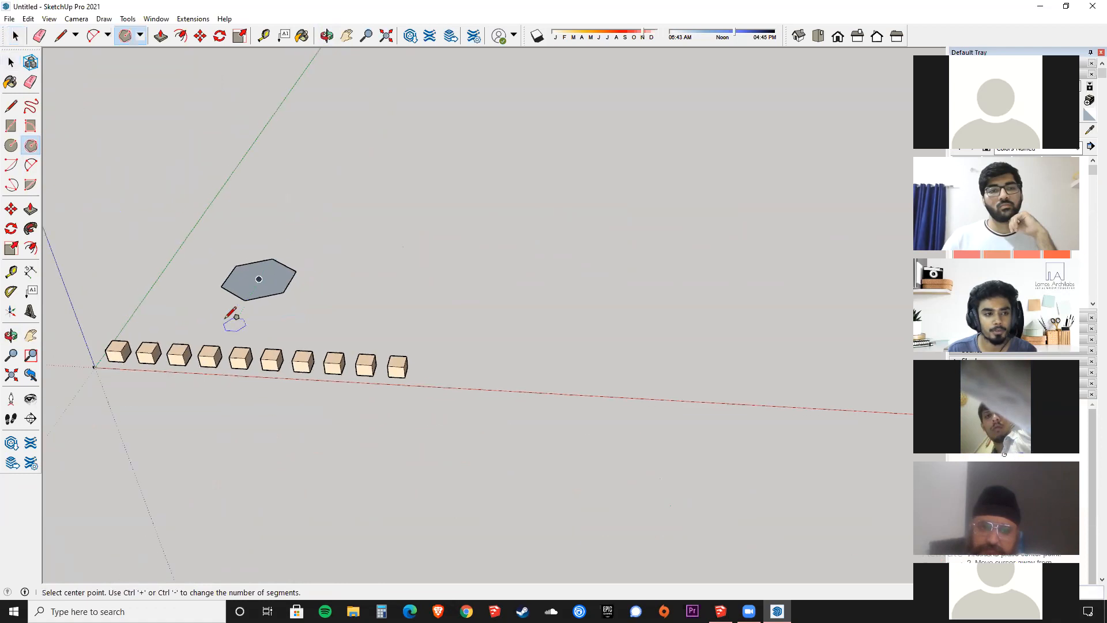
pyautogui.press('p')
pyautogui.click(252, 298)
pyautogui.click(234, 140)
pyautogui.press('space')
# Draw a circle on the ground beside the hexagonal prism and Push/Pull it up into a tall cylinder.
pyautogui.keyDown('shift'); pyautogui.moveTo(364, 309); pyautogui.dragTo(231, 315, button='middle'); pyautogui.keyUp('shift')
pyautogui.press('c')
pyautogui.click(226, 268)
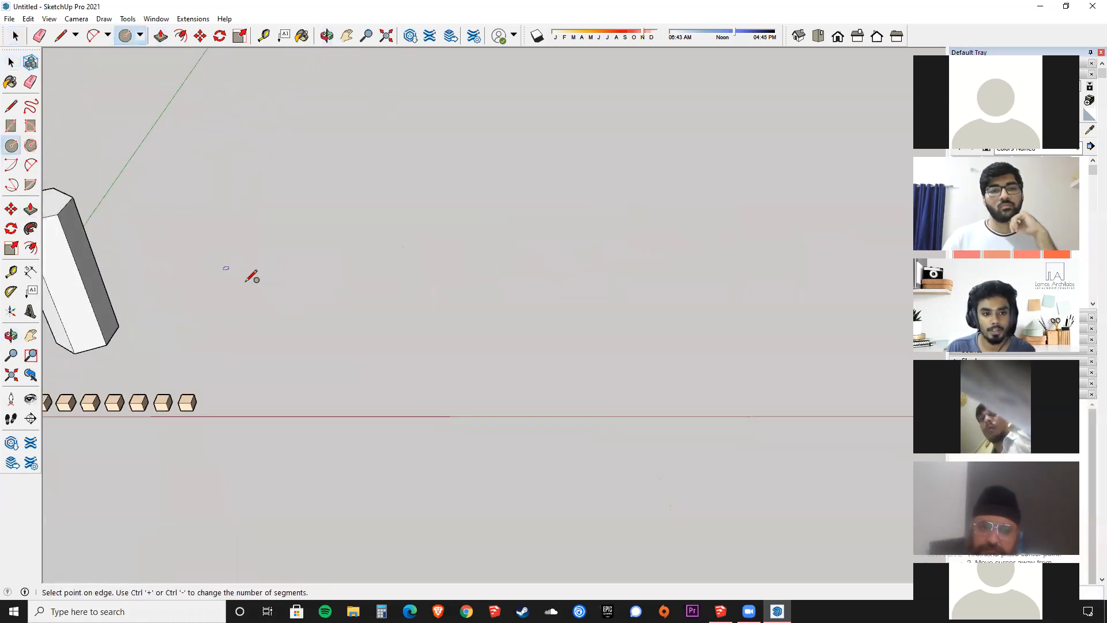
pyautogui.click(257, 293)
pyautogui.press('p')
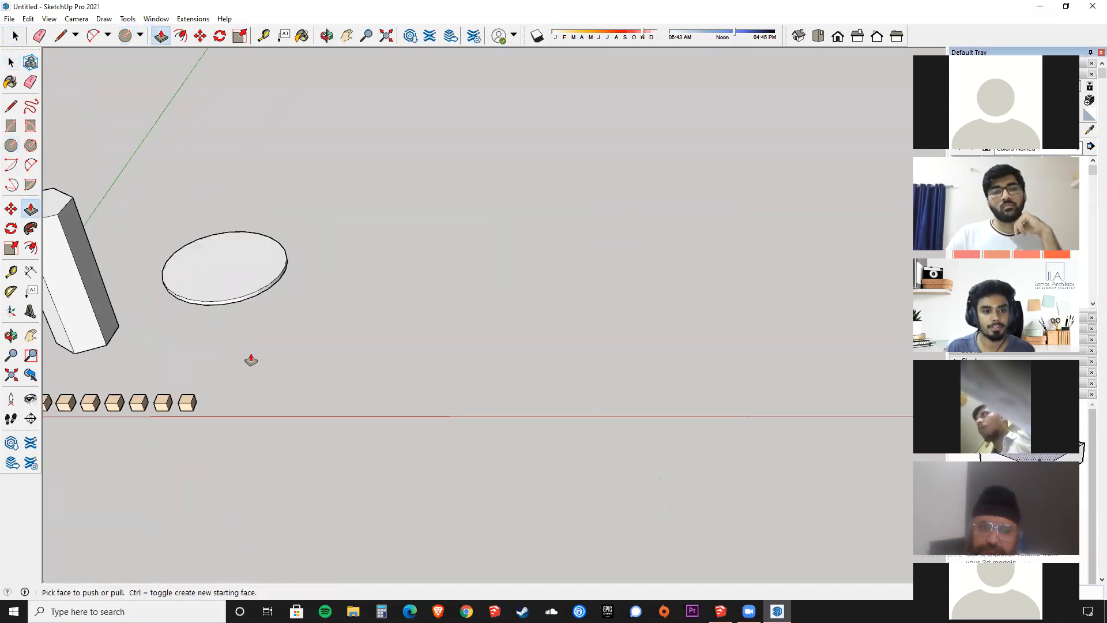
pyautogui.click(228, 276)
pyautogui.click(180, 103)
# Draw a quarter-circle pie on the ground beyond the cylinder, on the side away from the hexagonal prism.
pyautogui.scroll(-2, 225, 311)
pyautogui.keyDown('shift'); pyautogui.moveTo(225, 311); pyautogui.dragTo(322, 303, button='middle'); pyautogui.keyUp('shift')
pyautogui.scroll(-2, 321, 303)
pyautogui.moveTo(282, 375); pyautogui.dragTo(162, 442, button='middle')
pyautogui.click(30, 184)
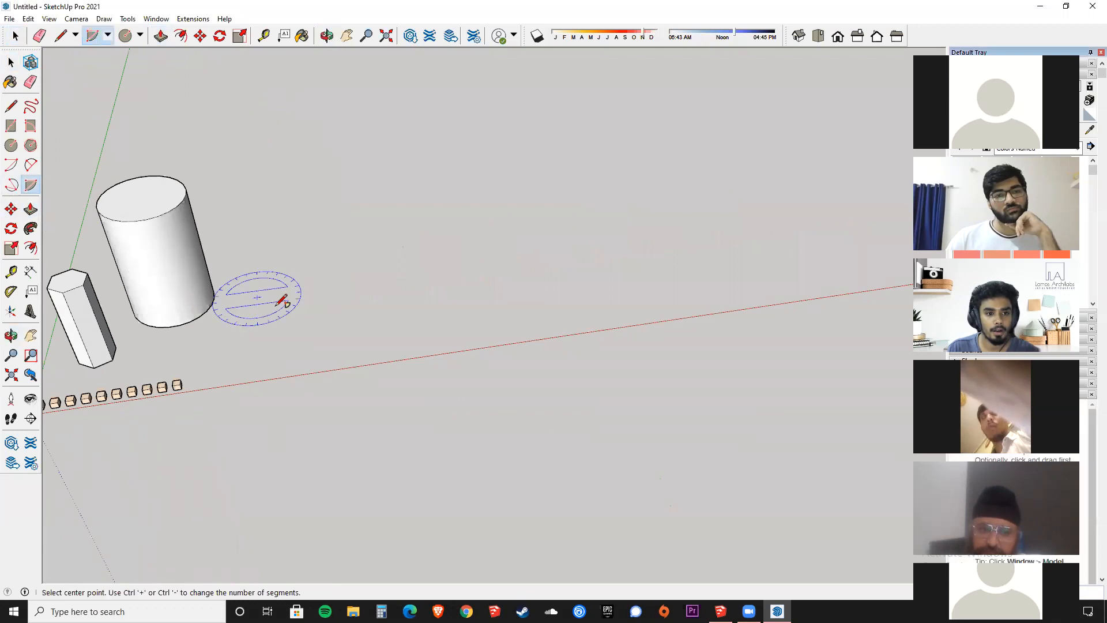
pyautogui.click(293, 262)
pyautogui.click(344, 253)
pyautogui.click(270, 178)
pyautogui.press('space')
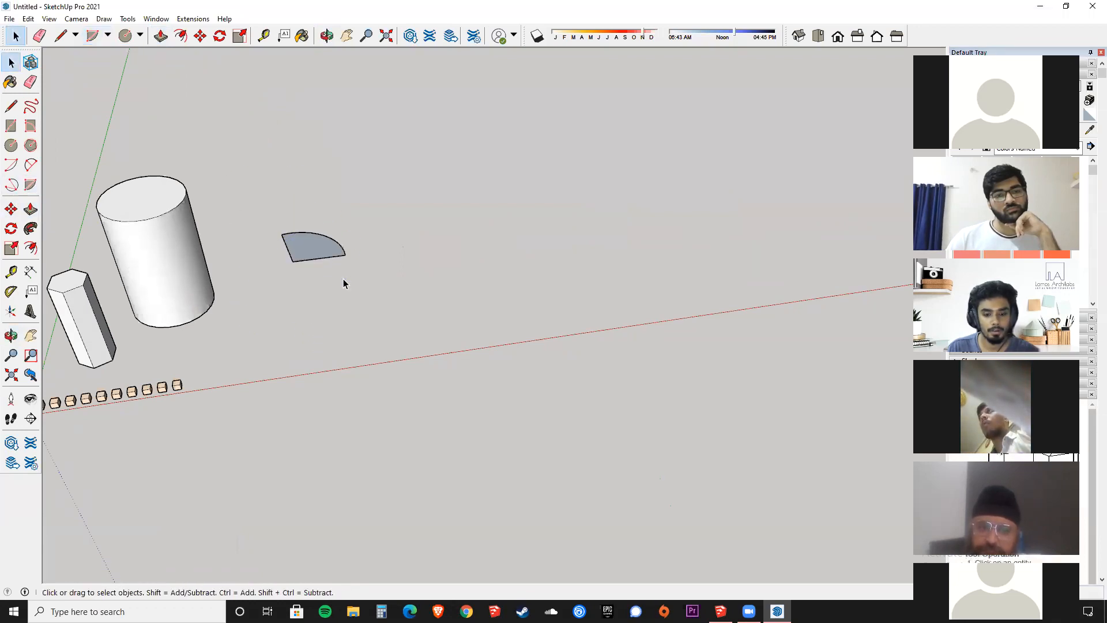
# Push/Pull the quarter-circle face up about 515' into a tall solid.
pyautogui.press('p')
pyautogui.click(318, 248)
pyautogui.click(288, 147)
# Pick 0012_Bisque as the paint colour, and return the ten boxes to the default material.
pyautogui.moveTo(292, 212); pyautogui.dragTo(360, 393, button='middle')
pyautogui.scroll(3, 336, 453)
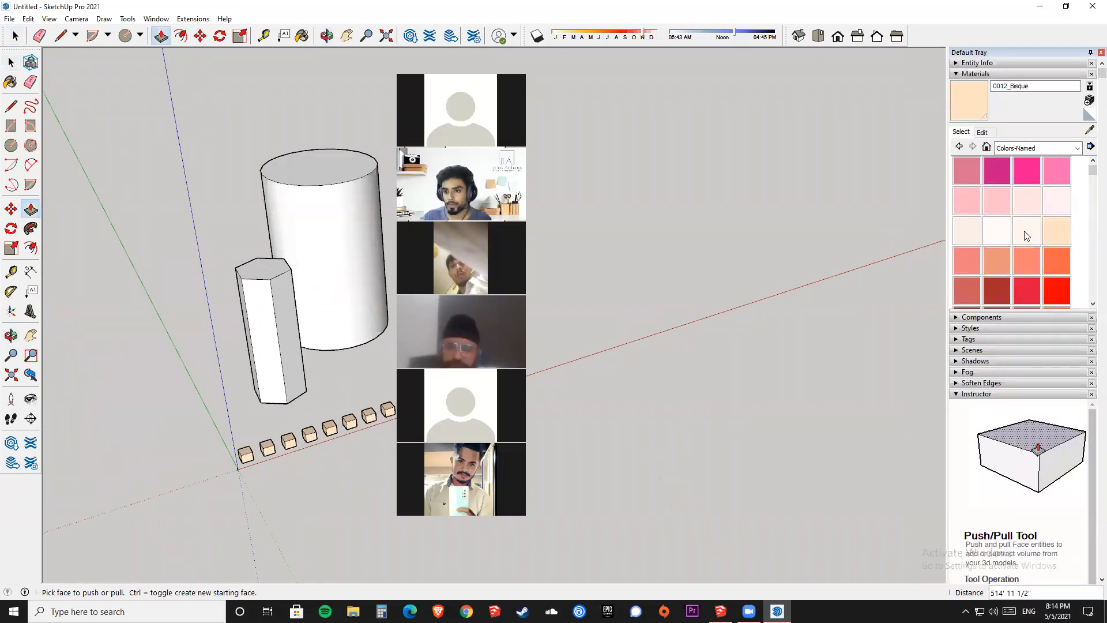
pyautogui.scroll(2, 336, 453)
pyautogui.click(1055, 231)
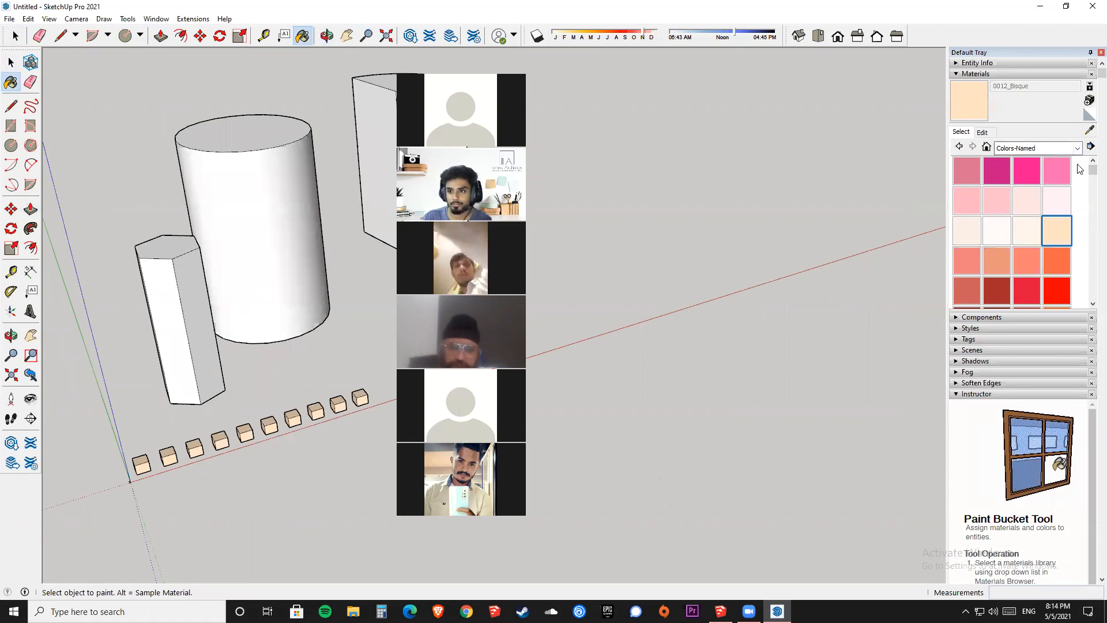
pyautogui.moveTo(361, 546); pyautogui.dragTo(53, 480, button='middle')
pyautogui.scroll(-4, 225, 452)
pyautogui.moveTo(225, 452)
pyautogui.mouseDown(button='middle')
pyautogui.moveTo(312, 568)
pyautogui.moveTo(267, 503)
pyautogui.mouseUp(button='middle')
pyautogui.moveTo(482, 72); pyautogui.dragTo(704, 73)
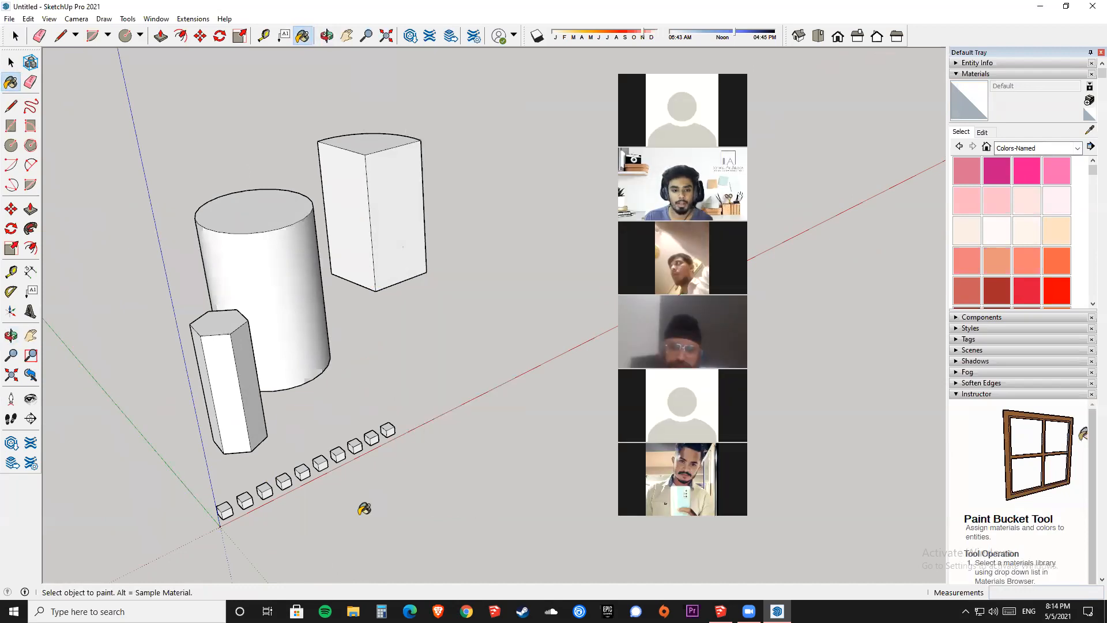
# Try painting every shape in the model at once with 0003_DeepPink by replacing all matching default paint, and undo it.
pyautogui.keyDown('shift'); pyautogui.click(345, 452); pyautogui.keyUp('shift')
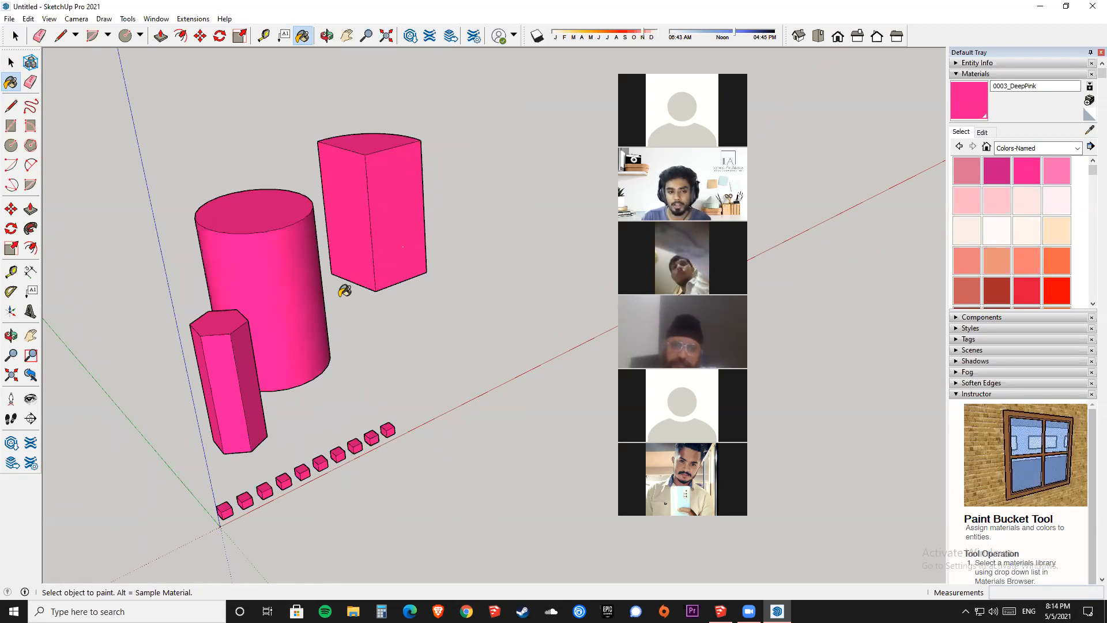
pyautogui.scroll(1, 398, 196)
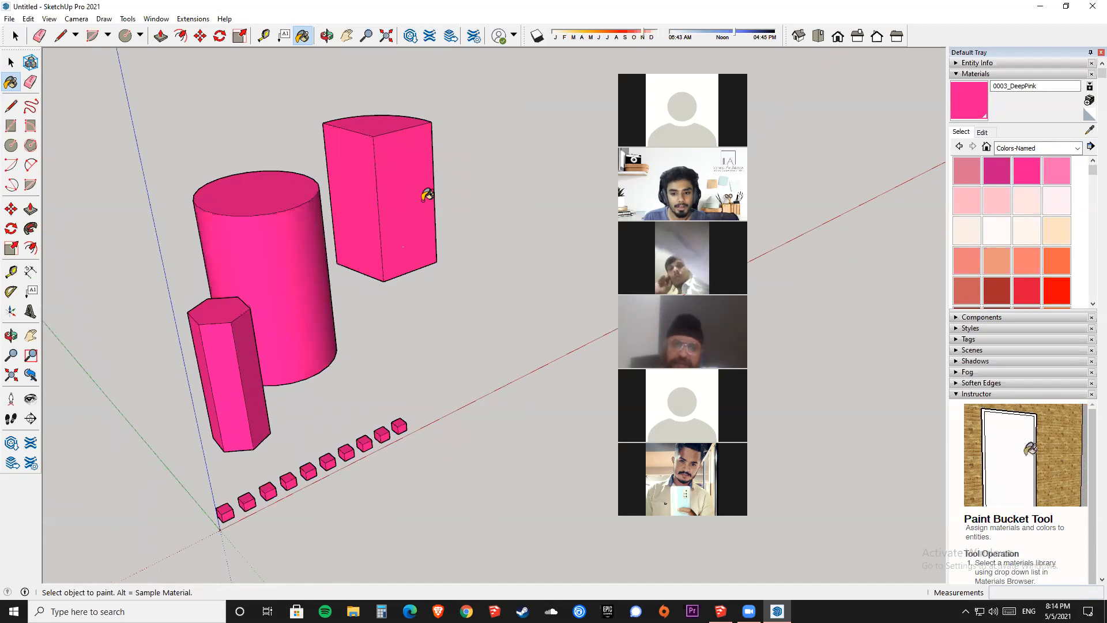
pyautogui.hotkey('ctrl', 'z')
# Try filling all connected faces of the hexagonal prism with 0016_Tomato, and undo it.
pyautogui.keyDown('shift'); pyautogui.moveTo(347, 454); pyautogui.dragTo(462, 369, button='middle'); pyautogui.keyUp('shift')
pyautogui.scroll(1, 444, 398)
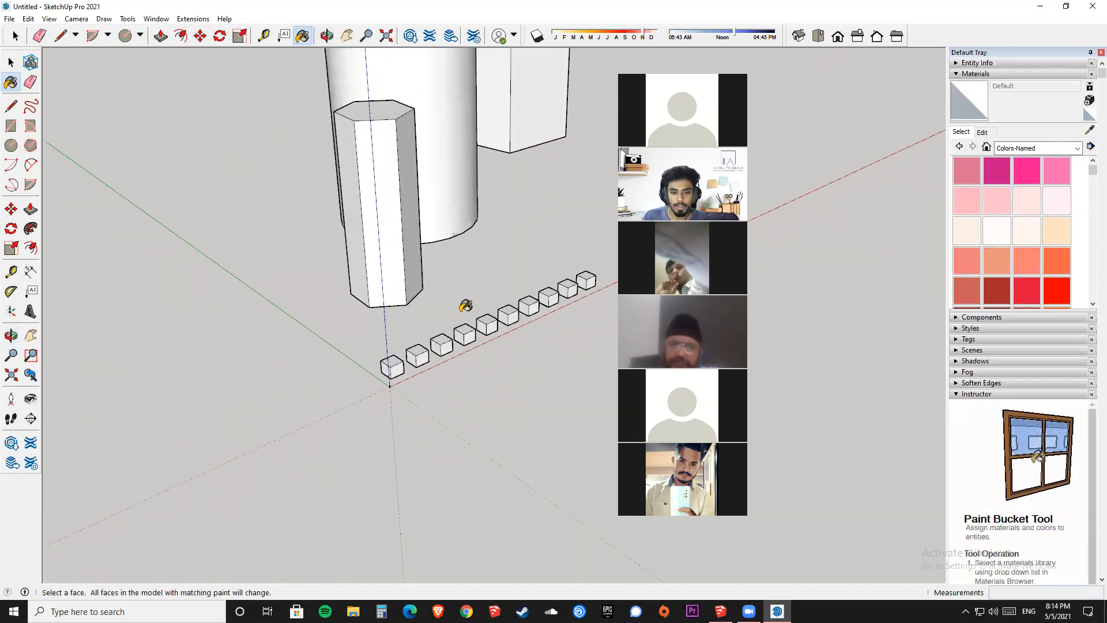
pyautogui.keyDown('shift'); pyautogui.moveTo(465, 305); pyautogui.dragTo(428, 353, button='middle'); pyautogui.keyUp('shift')
pyautogui.scroll(4, 369, 415)
pyautogui.scroll(-2, 386, 455)
pyautogui.scroll(-2, 387, 455)
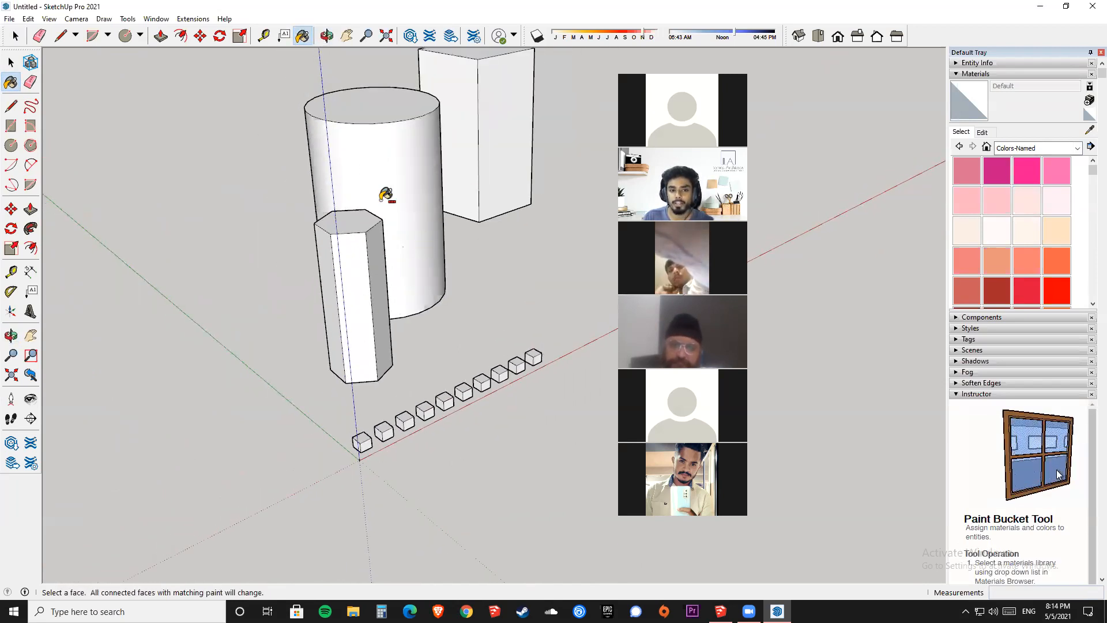
pyautogui.hotkey('ctrl', 'z')
pyautogui.hotkey('ctrl', 'z')
pyautogui.keyDown('shift'); pyautogui.moveTo(516, 200); pyautogui.dragTo(401, 334, button='middle'); pyautogui.keyUp('shift')
pyautogui.scroll(-3, 399, 331)
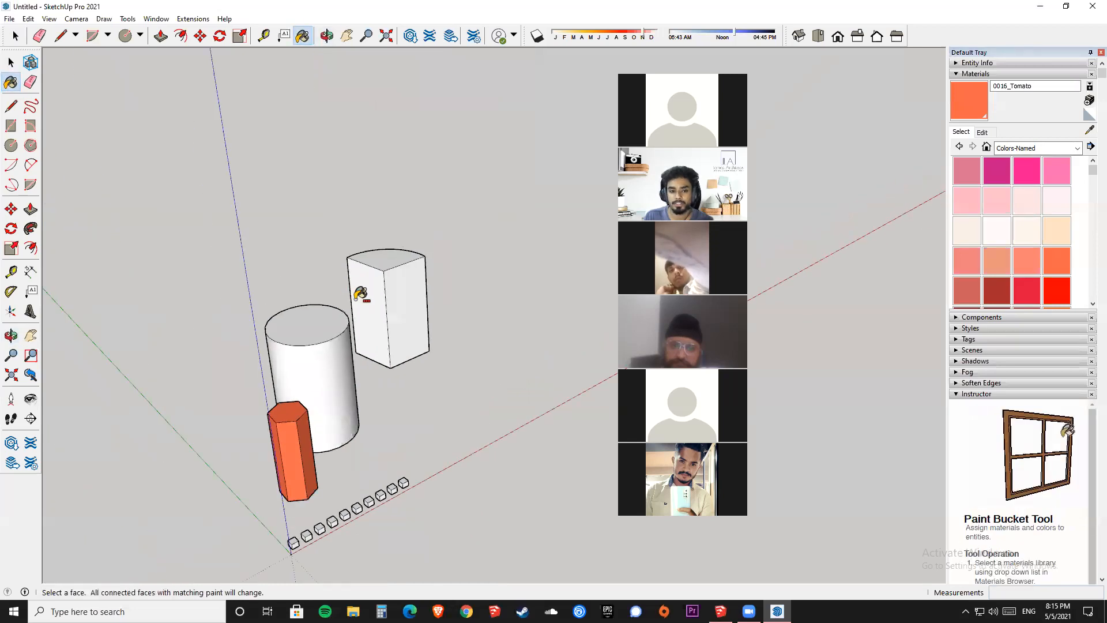
pyautogui.hotkey('ctrl', 'z')
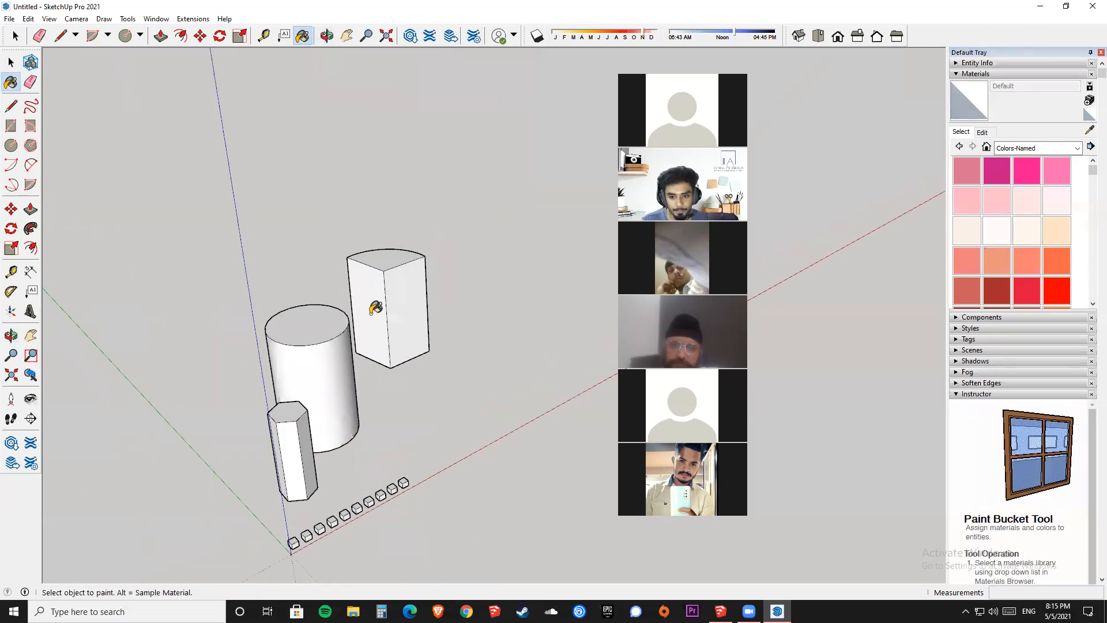
# Select the three tall solids together with the ten boxes, and clear the selection.
pyautogui.scroll(-2, 380, 242)
pyautogui.press('space')
pyautogui.moveTo(457, 346)
pyautogui.mouseDown(button='middle')
pyautogui.moveTo(479, 306)
pyautogui.moveTo(489, 381)
pyautogui.mouseUp(button='middle')
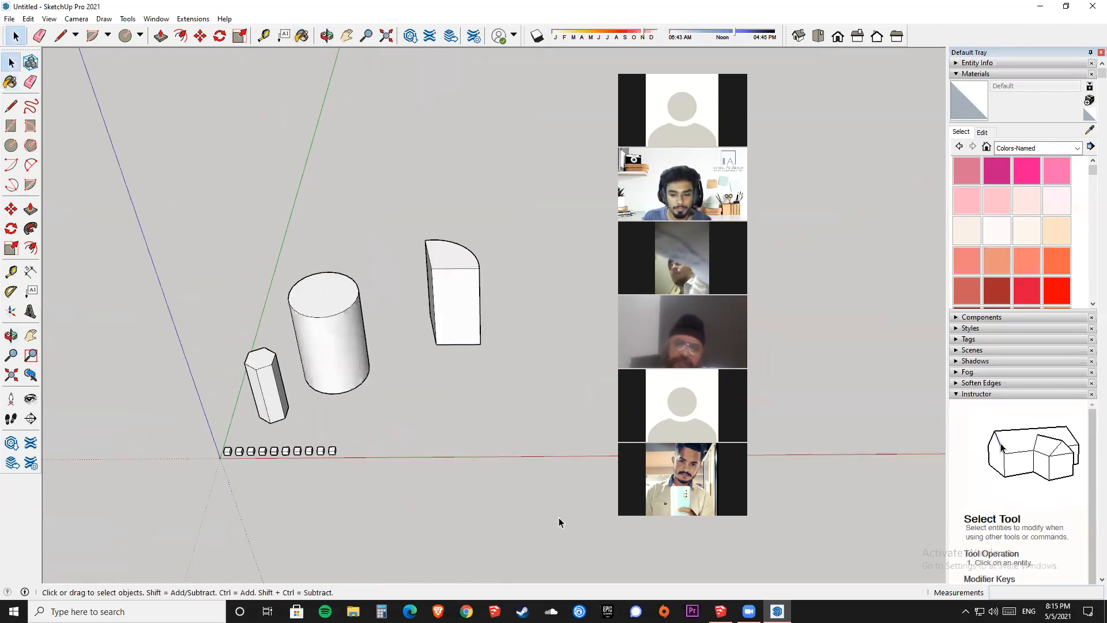
pyautogui.moveTo(225, 199); pyautogui.dragTo(223, 202)
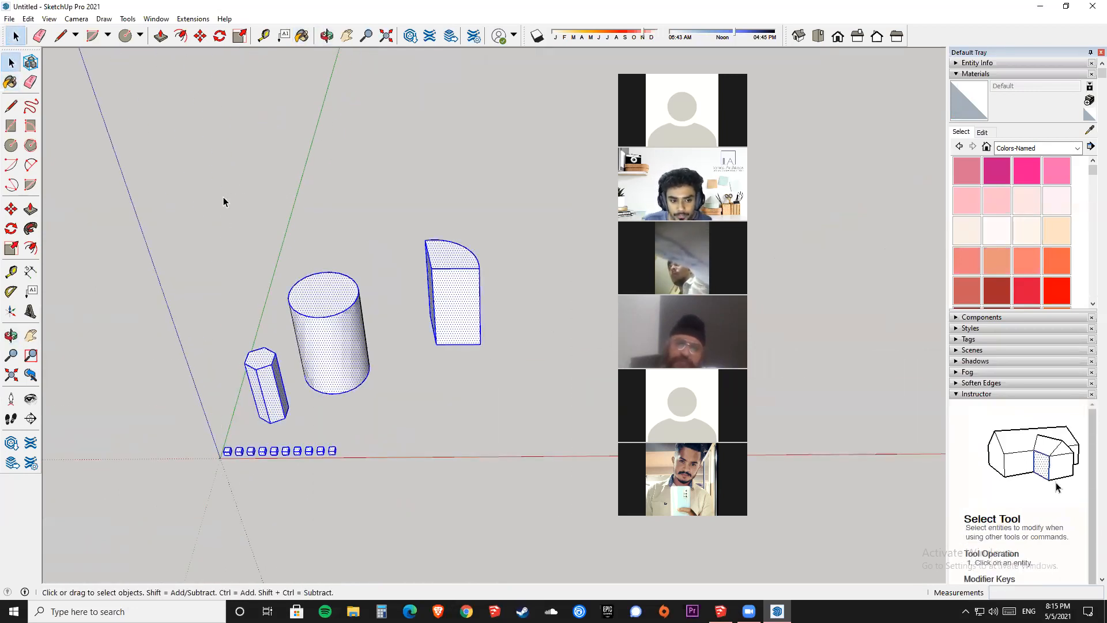
pyautogui.scroll(3, 213, 434)
pyautogui.click(404, 436)
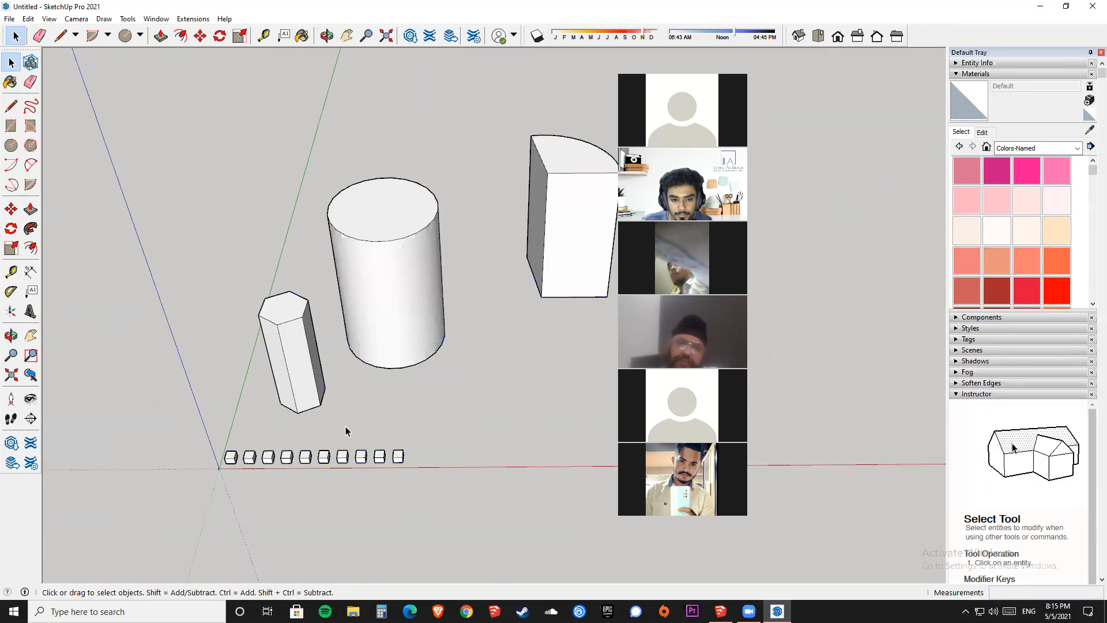
pyautogui.scroll(2, 312, 386)
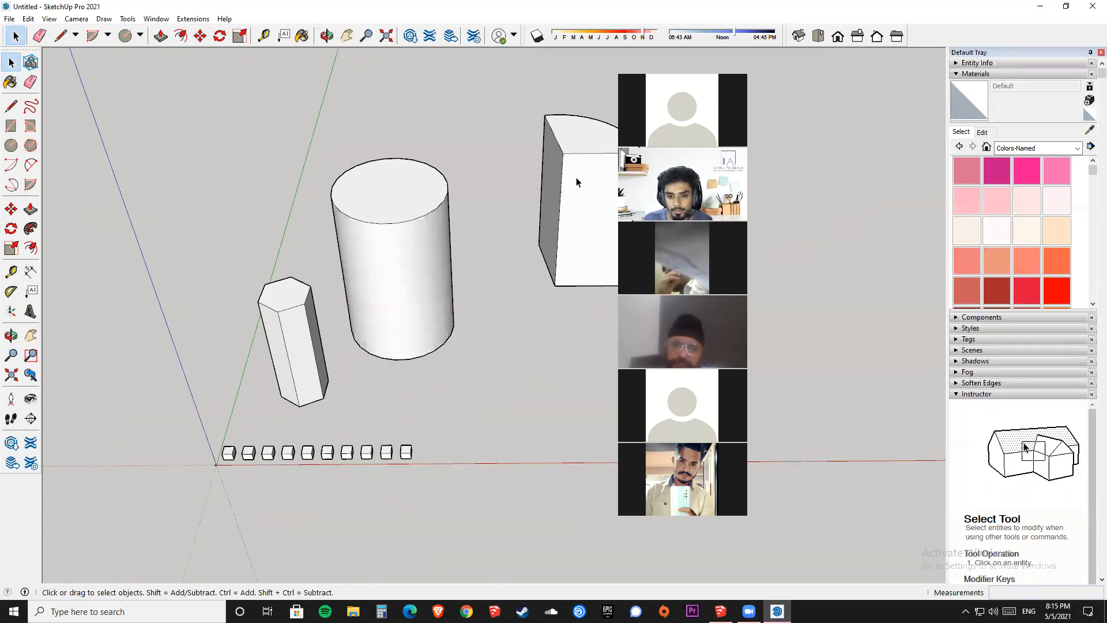
pyautogui.scroll(-4, 378, 231)
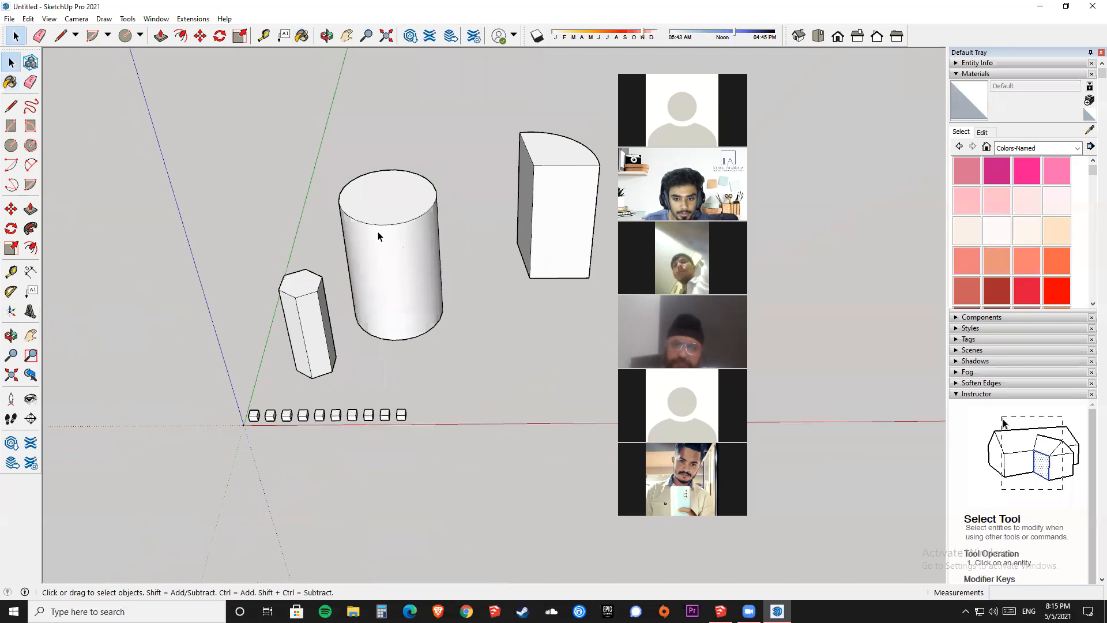
pyautogui.scroll(1, 378, 286)
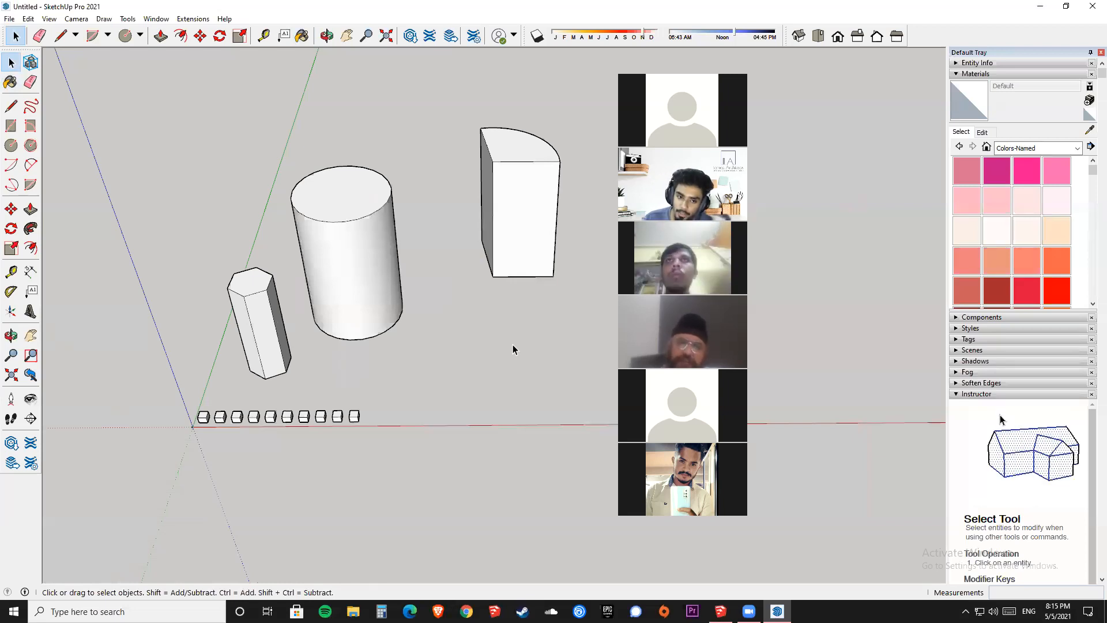
pyautogui.scroll(-2, 301, 234)
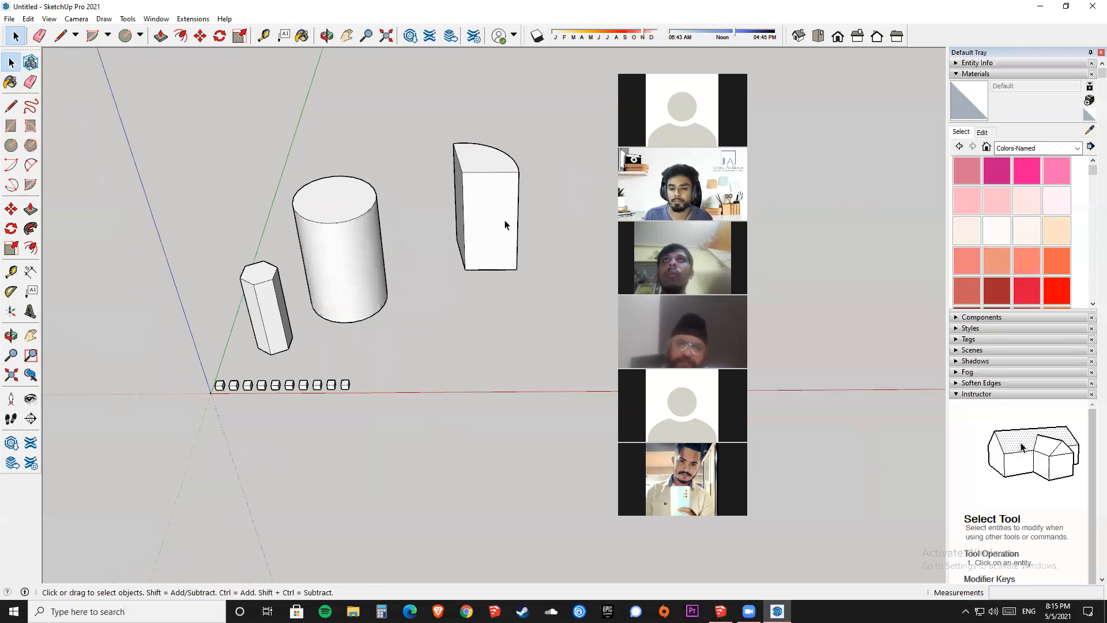
pyautogui.moveTo(485, 277)
pyautogui.mouseDown(button='middle')
pyautogui.moveTo(458, 403)
pyautogui.moveTo(467, 452)
pyautogui.mouseUp(button='middle')
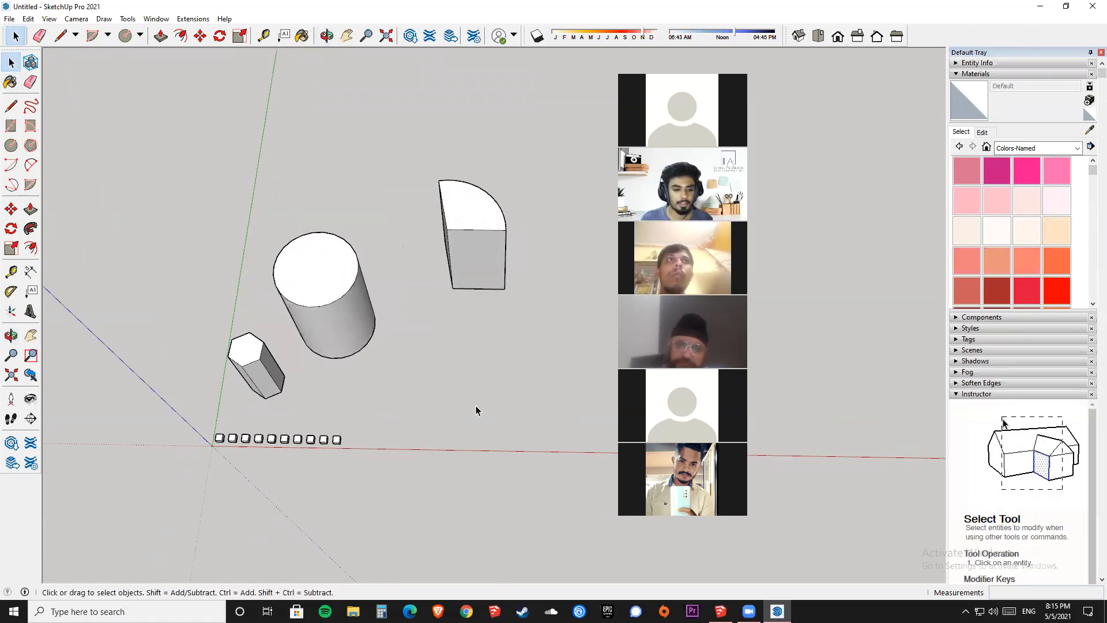
pyautogui.moveTo(425, 452)
pyautogui.mouseDown(button='middle')
pyautogui.moveTo(452, 448)
pyautogui.moveTo(507, 370)
pyautogui.mouseUp(button='middle')
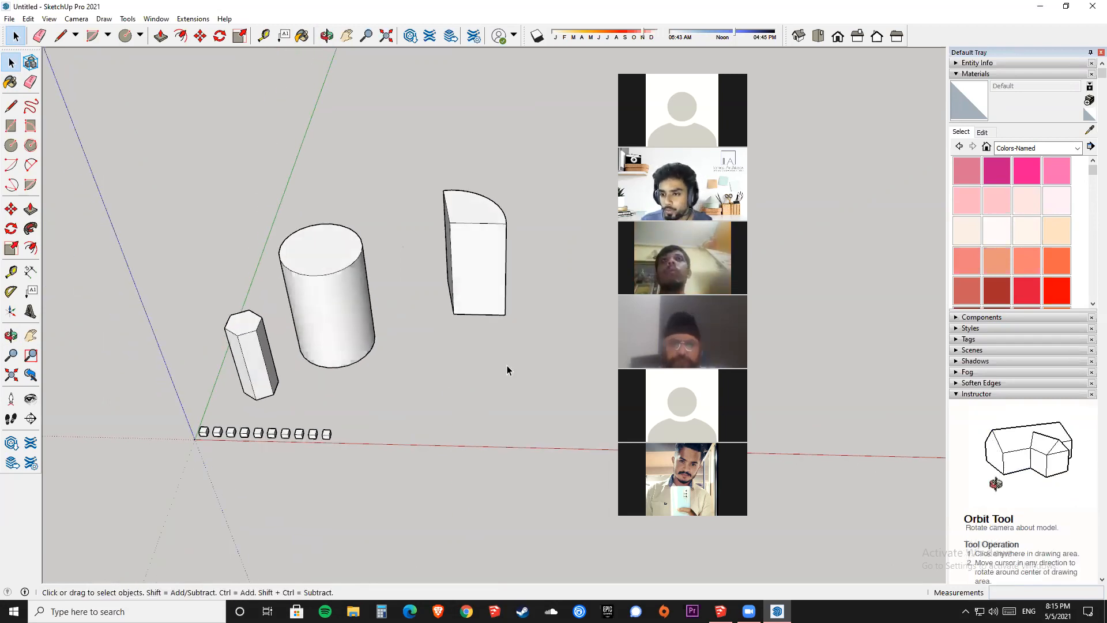
pyautogui.moveTo(457, 398); pyautogui.dragTo(513, 451, button='middle')
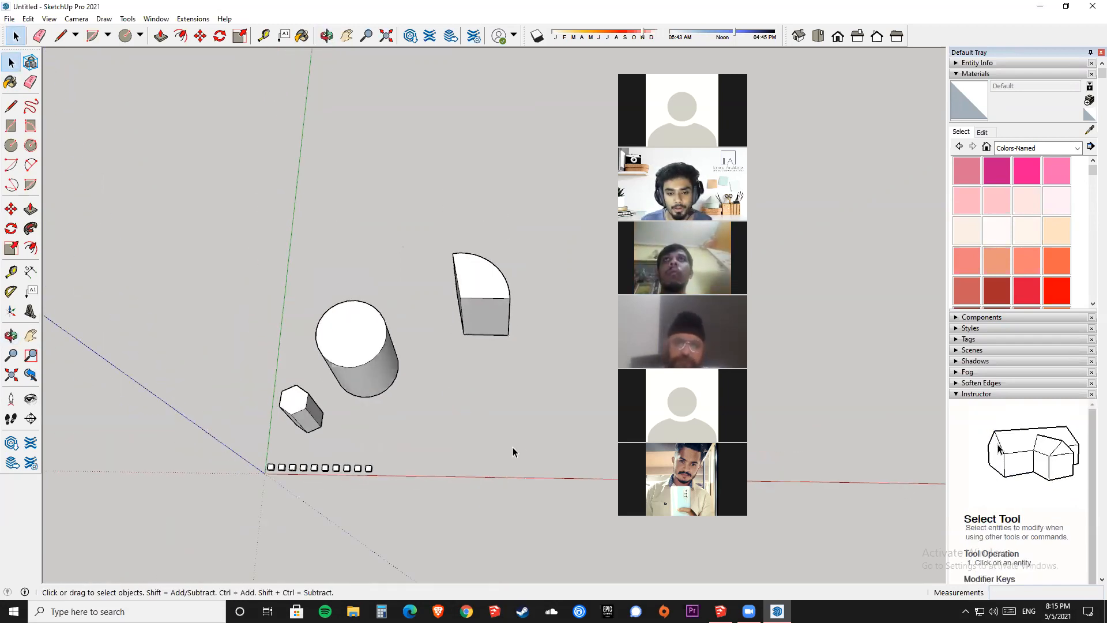
# Select only the hexagonal prism, cylinder and quarter-circle solid, and paint them all together with 0020_Red.
pyautogui.moveTo(421, 367); pyautogui.dragTo(248, 210)
pyautogui.moveTo(437, 407); pyautogui.dragTo(351, 180, button='middle')
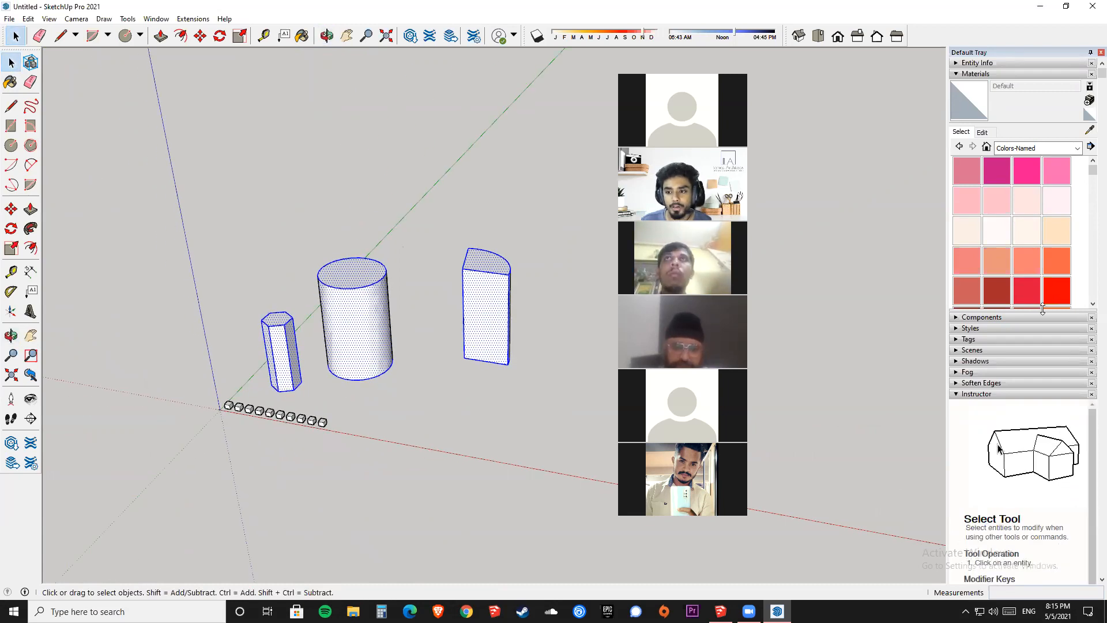
pyautogui.press('b')
pyautogui.click(336, 300)
pyautogui.scroll(2, 339, 293)
pyautogui.moveTo(318, 290); pyautogui.dragTo(283, 297, button='middle')
pyautogui.scroll(-2, 323, 227)
pyautogui.press('space')
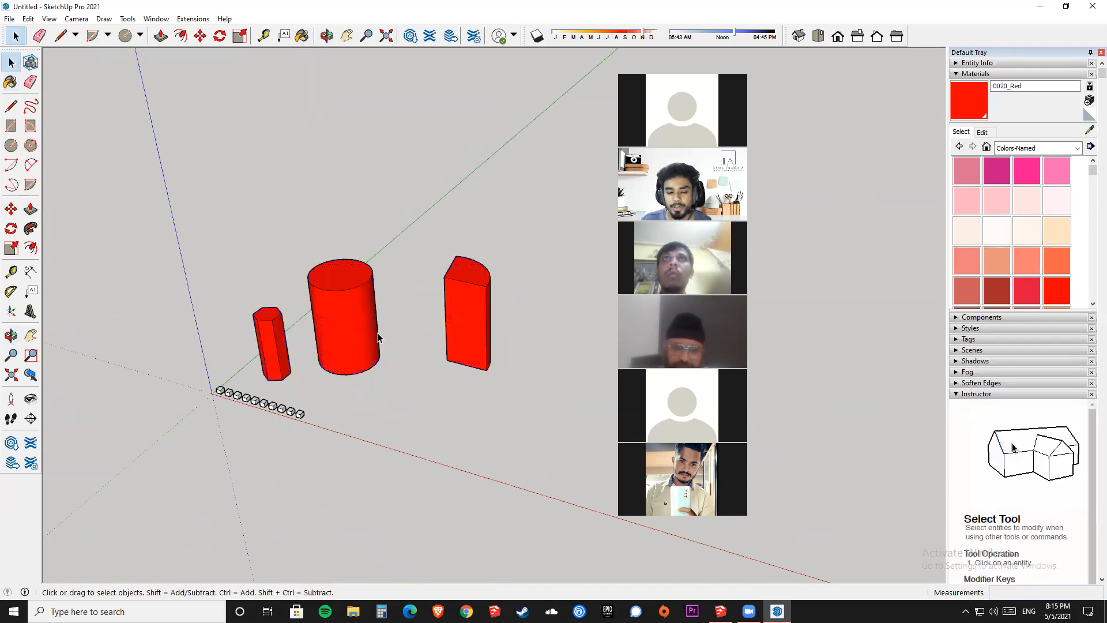
# Paint all ten unpainted boxes at once with 0015_Salmon by replacing their matching default paint.
pyautogui.scroll(1, 378, 333)
pyautogui.click(1027, 260)
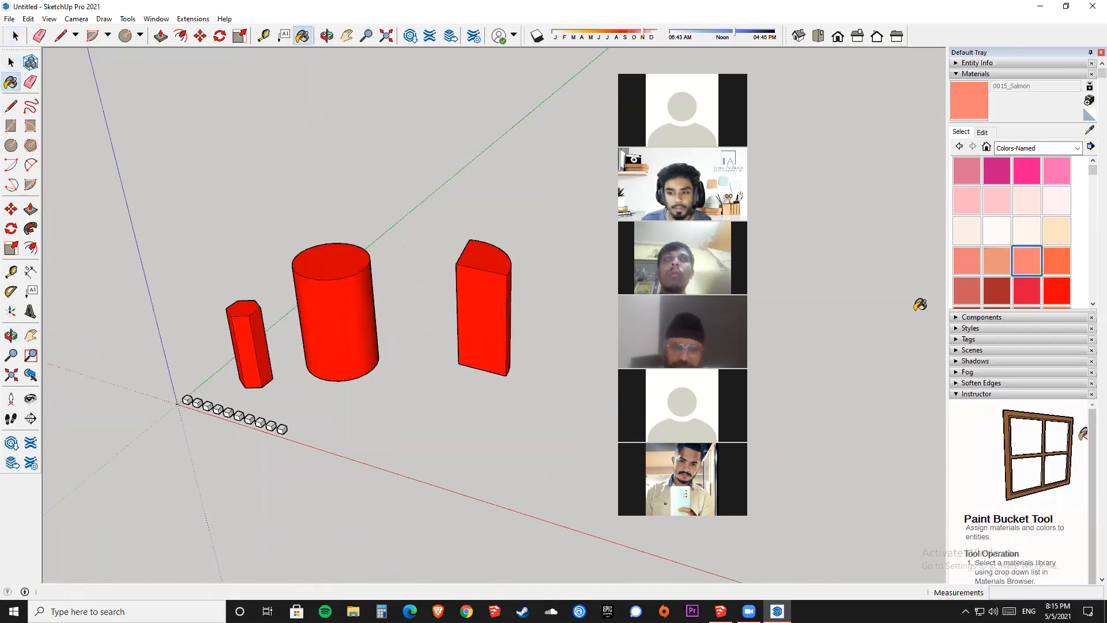
pyautogui.scroll(2, 255, 410)
pyautogui.click(291, 386)
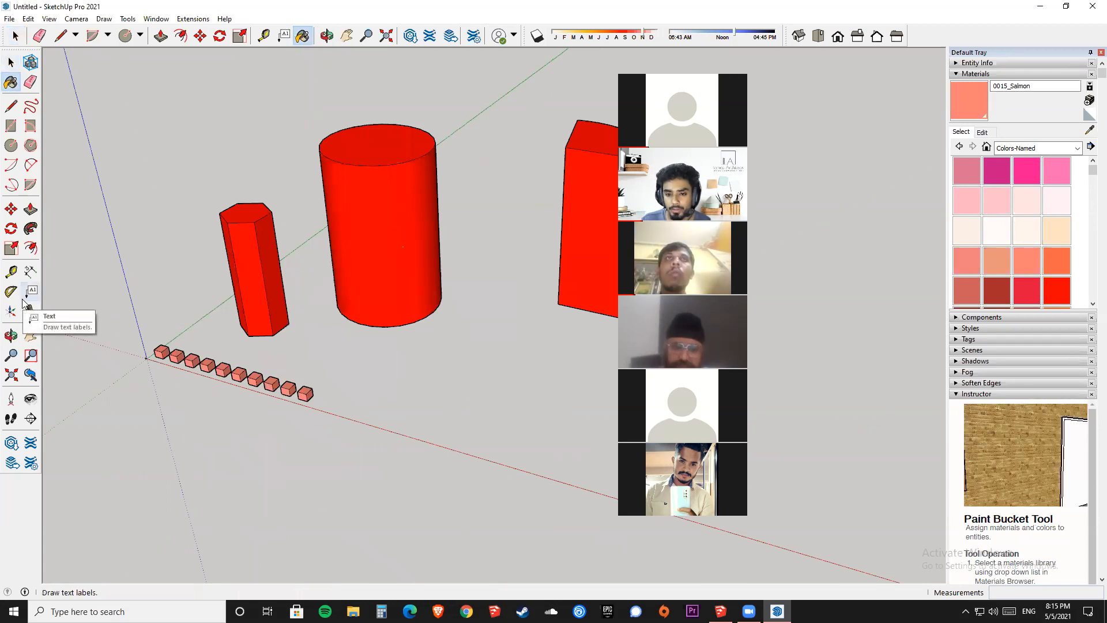
pyautogui.scroll(1, 257, 395)
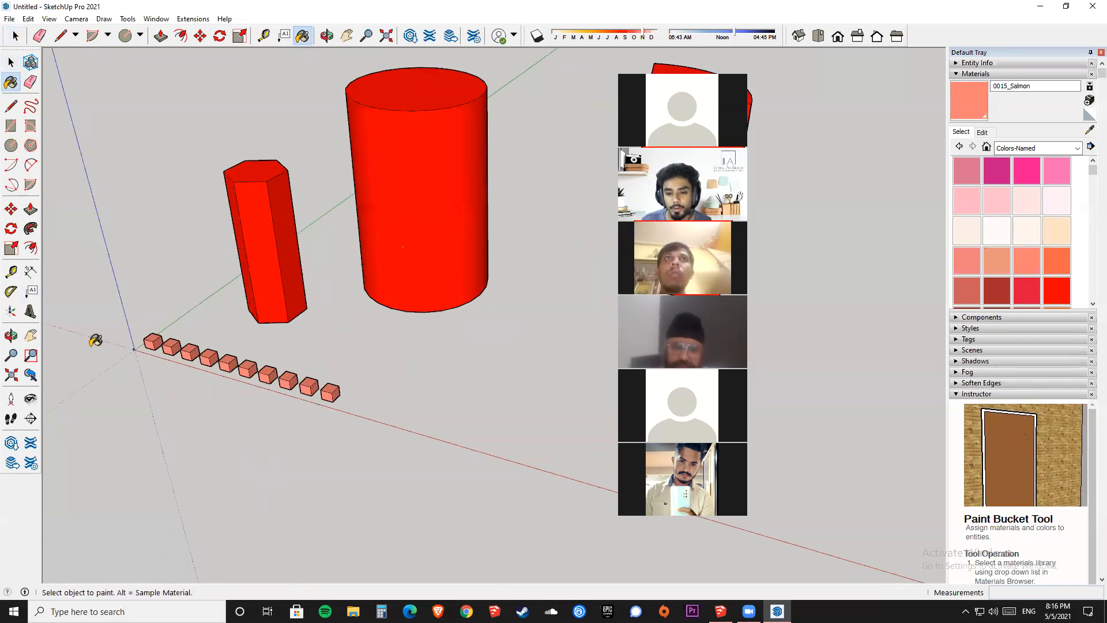
# Examine the painted boxes, hexagonal prism, cylinder and quarter-circle solid from several angles.
pyautogui.scroll(2, 170, 336)
pyautogui.scroll(-3, 324, 402)
pyautogui.moveTo(302, 400); pyautogui.dragTo(538, 340, button='middle')
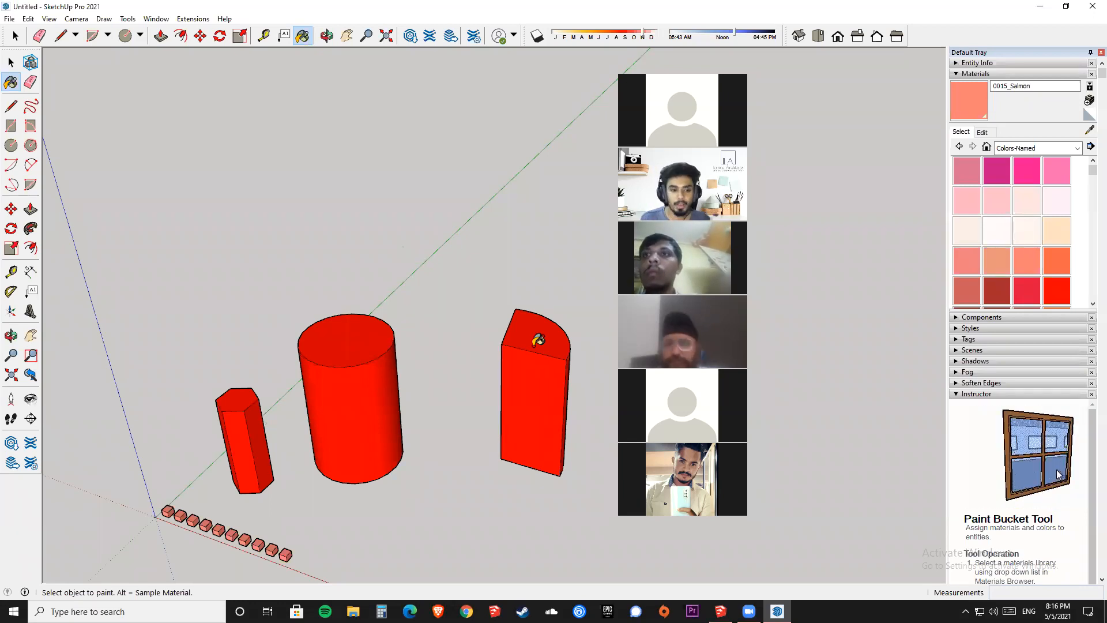
pyautogui.scroll(-3, 520, 366)
pyautogui.moveTo(477, 435); pyautogui.dragTo(513, 331, button='middle')
pyautogui.scroll(2, 455, 426)
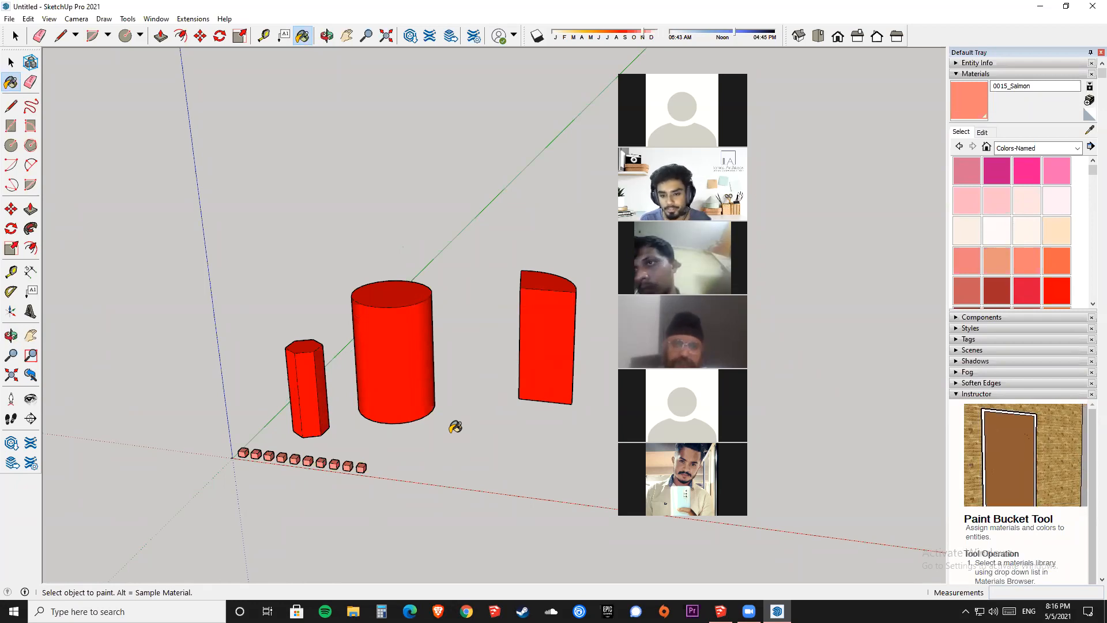
pyautogui.moveTo(285, 418); pyautogui.dragTo(612, 216, button='middle')
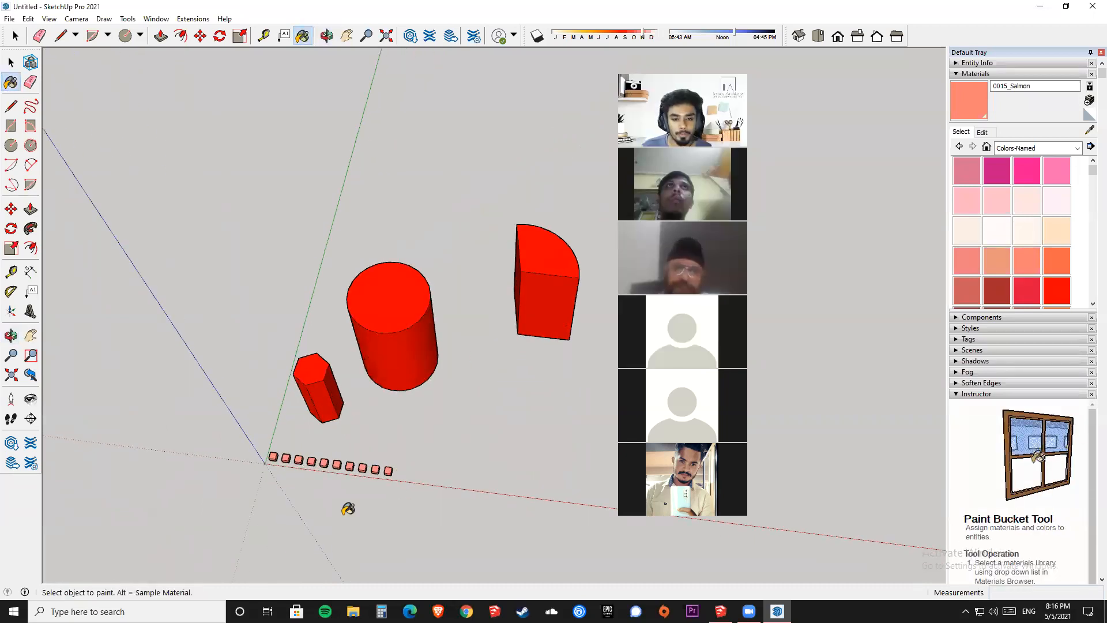
# Undo the painting, the tall solids and the extra boxes until only the first four unpainted boxes are left.
pyautogui.hotkey('ctrl', 'z')
pyautogui.hotkey('ctrl', 'z')
pyautogui.hotkey('ctrl', 'z')
pyautogui.hotkey('ctrl', 'z')
pyautogui.hotkey('ctrl', 'z')
pyautogui.hotkey('ctrl', 'z')
pyautogui.hotkey('ctrl', 'z')
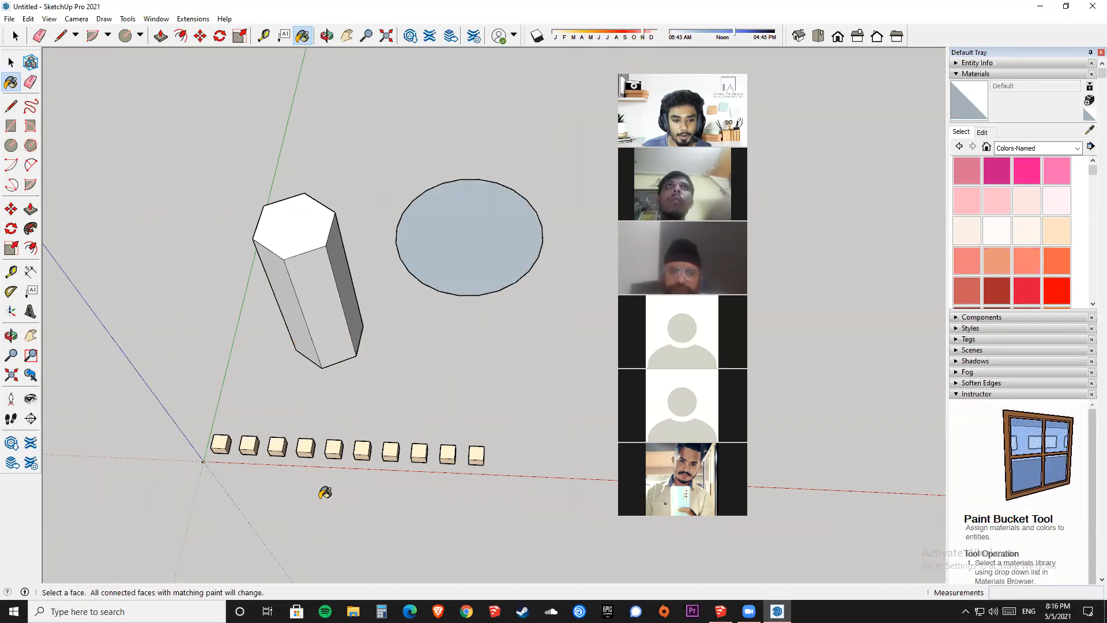
pyautogui.hotkey('ctrl', 'z')
pyautogui.hotkey('ctrl', 'z')
pyautogui.hotkey('ctrl', 'z')
pyautogui.hotkey('ctrl', 'z')
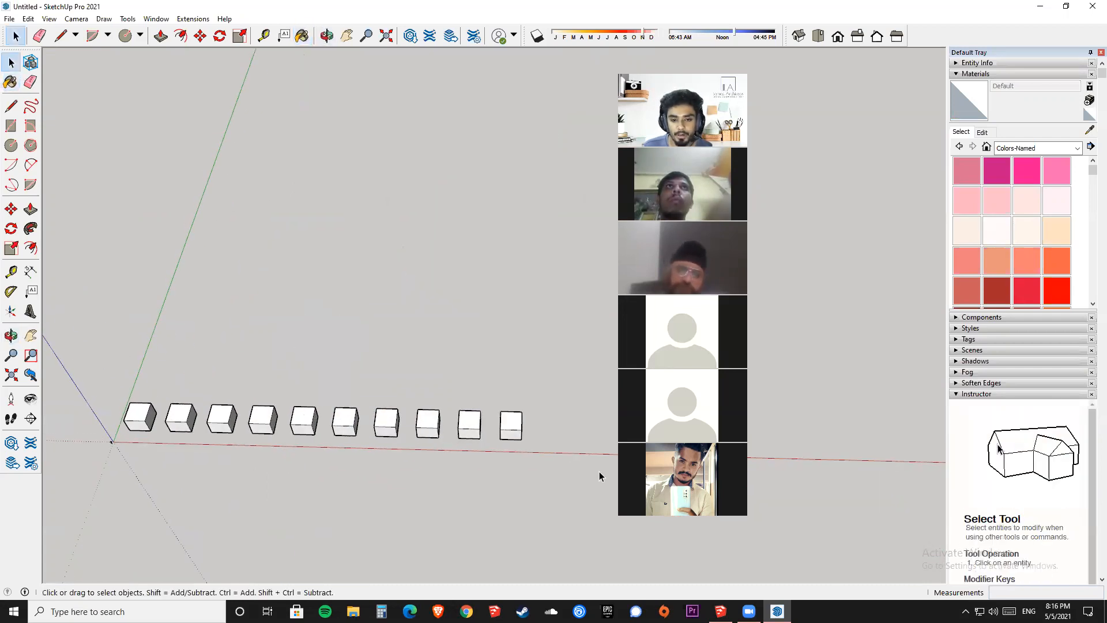
pyautogui.hotkey('ctrl', 'z')
pyautogui.hotkey('ctrl', 'z')
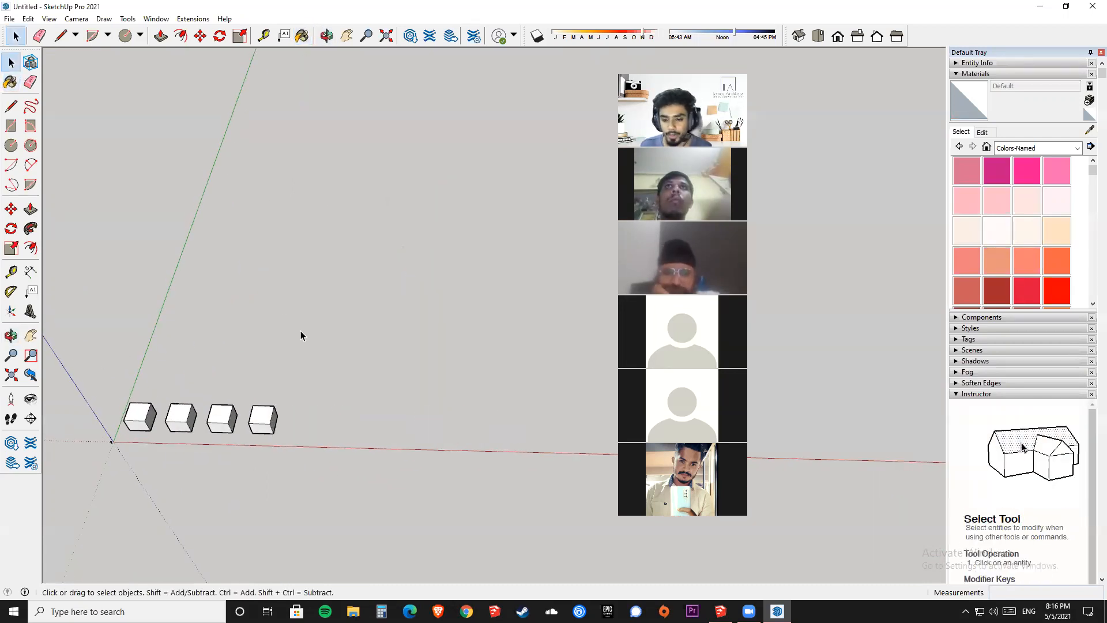
# Try painting all matching faces of the four boxes at once with 0012_Bisque, and undo it.
pyautogui.moveTo(240, 458); pyautogui.dragTo(306, 340, button='middle')
pyautogui.scroll(3, 507, 405)
pyautogui.scroll(-2, 433, 403)
pyautogui.scroll(2, 432, 403)
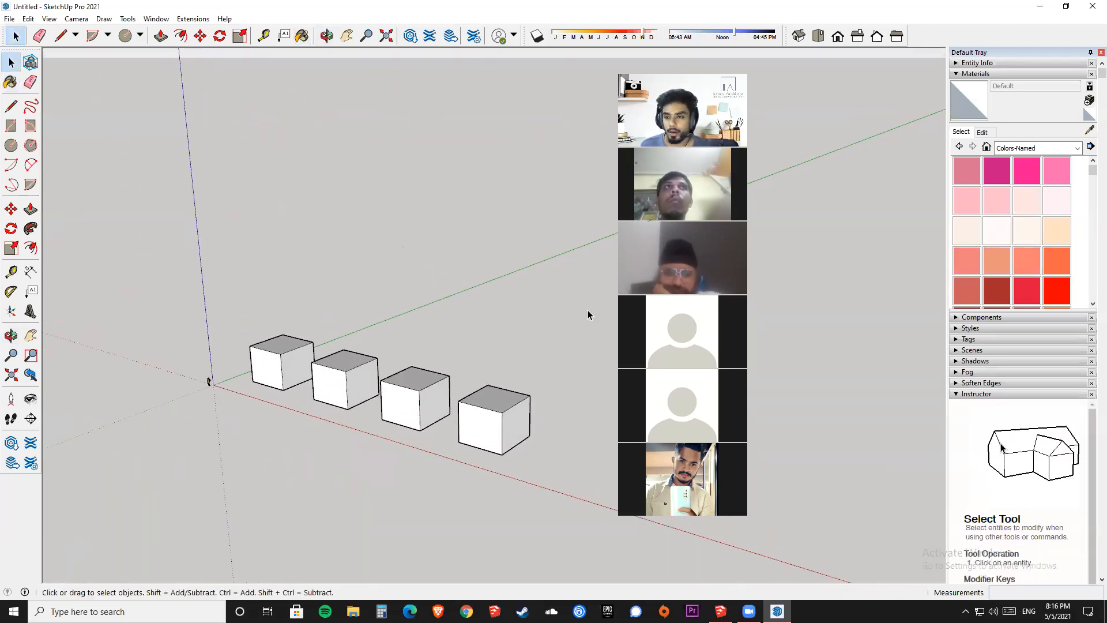
pyautogui.press('b')
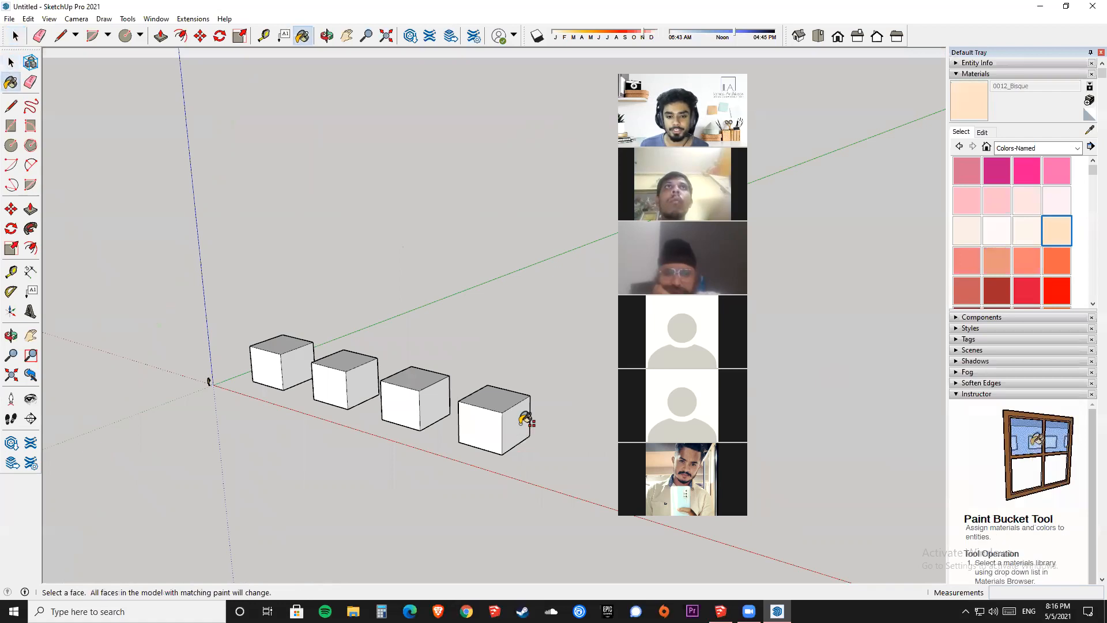
pyautogui.keyDown('shift'); pyautogui.click(519, 425); pyautogui.keyUp('shift')
pyautogui.scroll(2, 481, 440)
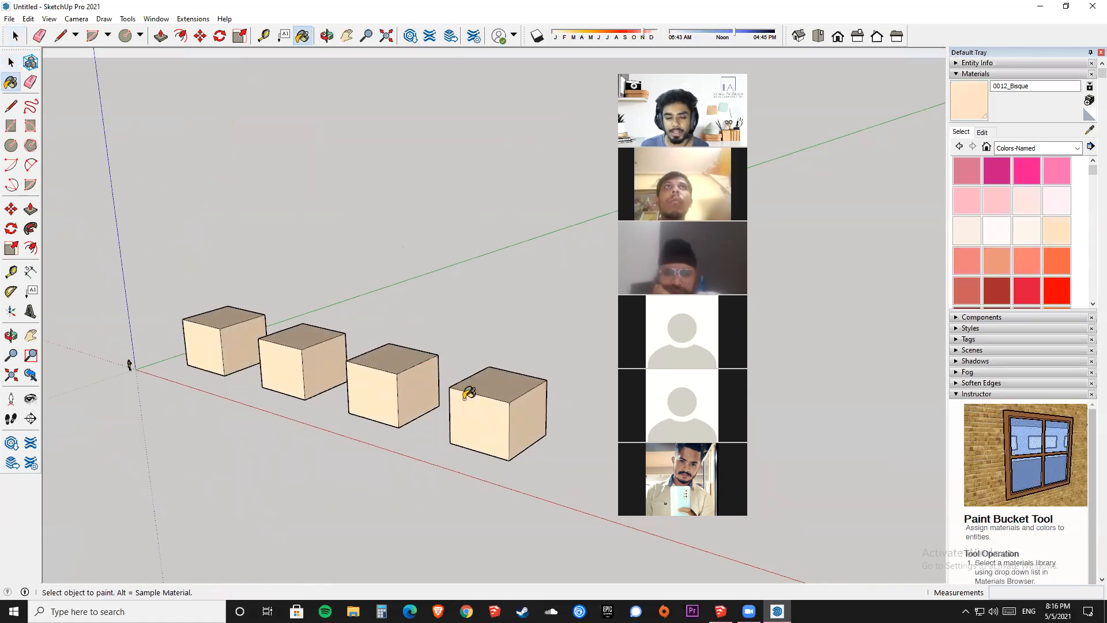
pyautogui.scroll(-2, 470, 392)
pyautogui.hotkey('ctrl', 'z')
pyautogui.moveTo(523, 333); pyautogui.dragTo(507, 418, button='middle')
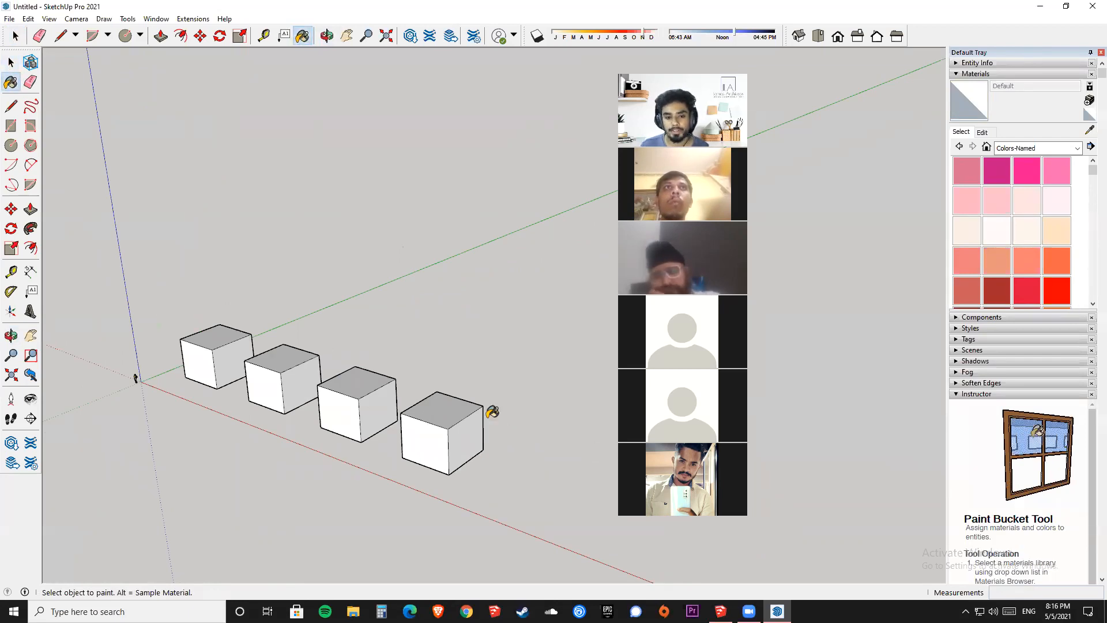
# Restore the Bisque paint on the four boxes and paint their top faces with 0020_Red.
pyautogui.hotkey('ctrl', 'y')
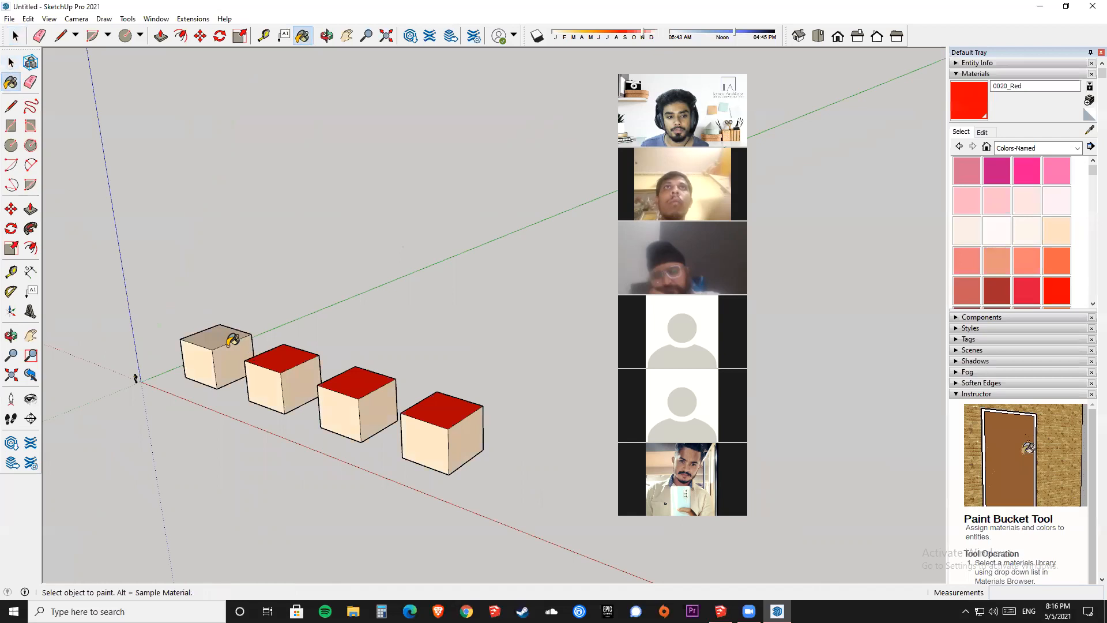
pyautogui.click(218, 337)
pyautogui.press('space')
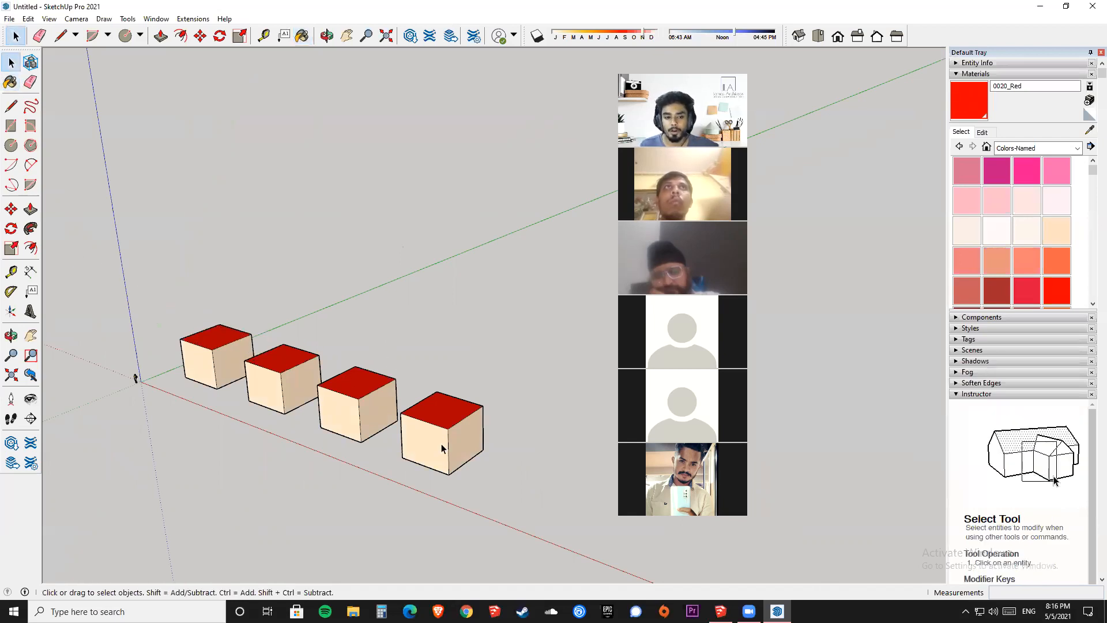
# Replace all matching Bisque side faces of the four boxes at once with 0038_Orange.
pyautogui.moveTo(404, 375); pyautogui.dragTo(458, 343, button='middle')
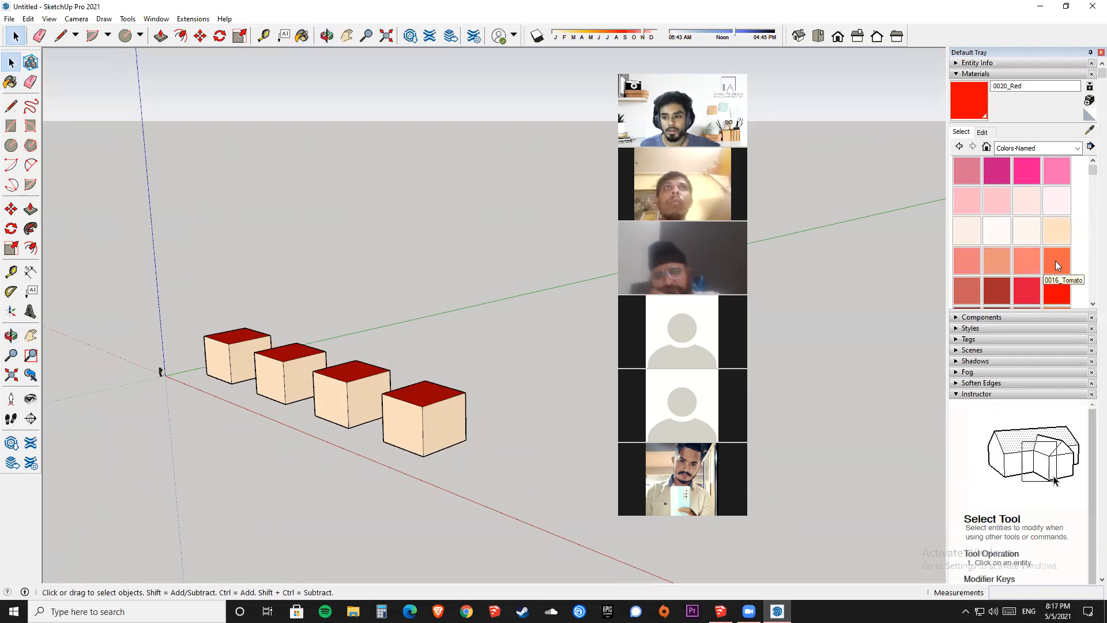
pyautogui.scroll(-4, 1059, 259)
pyautogui.click(997, 298)
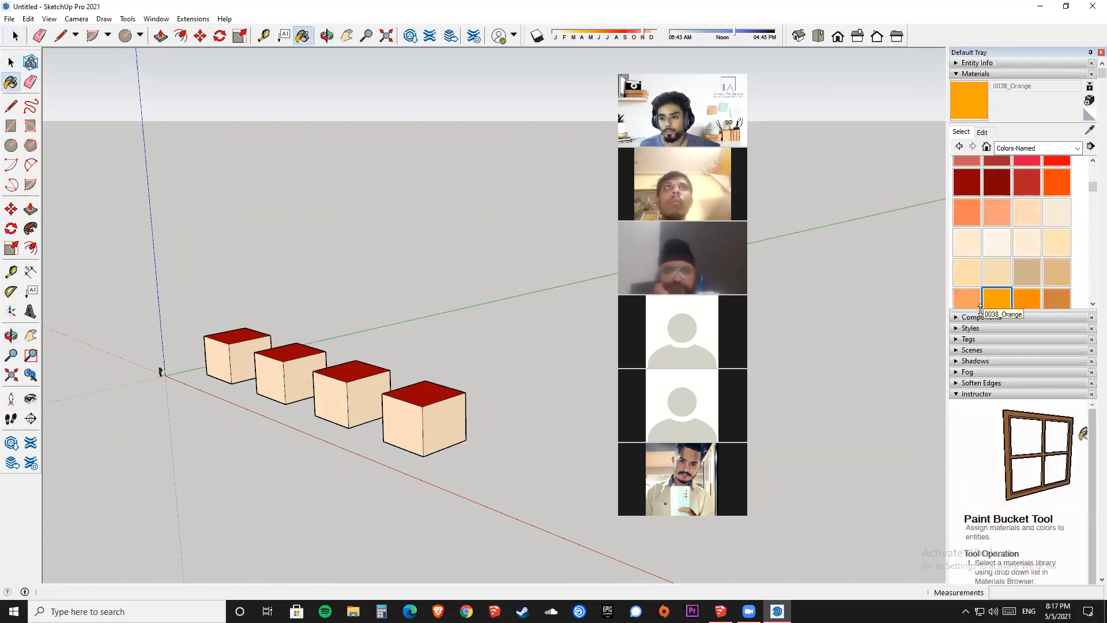
pyautogui.scroll(1, 435, 446)
pyautogui.press('shift')
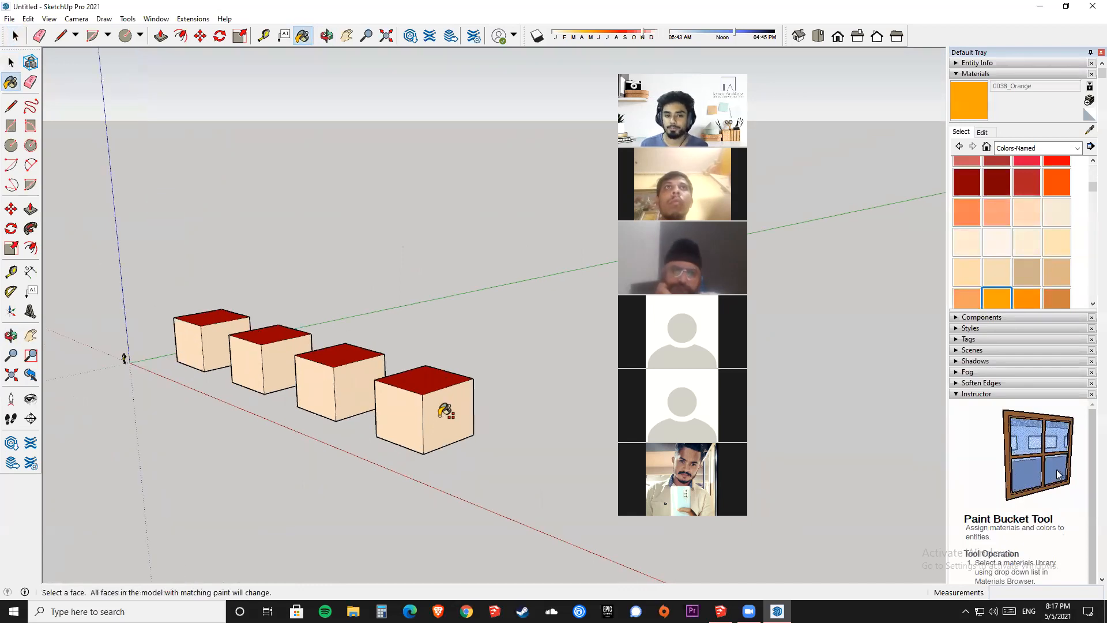
pyautogui.keyDown('shift'); pyautogui.click(446, 410); pyautogui.keyUp('shift')
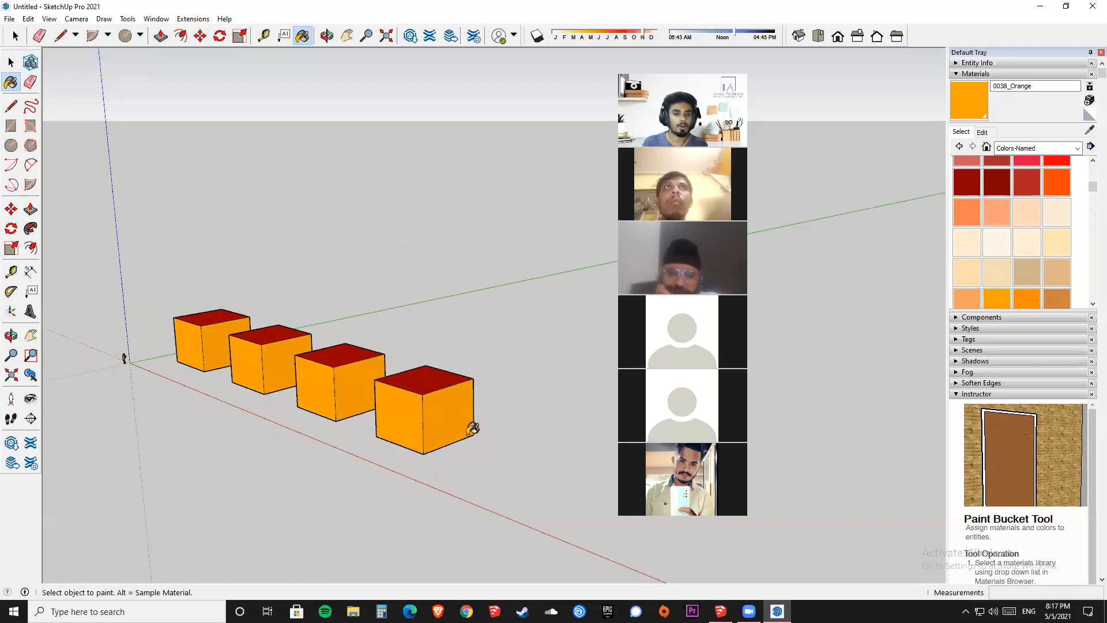
# Try replacing all matching orange box faces with 0022_Maroon, and undo it.
pyautogui.moveTo(456, 427); pyautogui.dragTo(418, 400, button='middle')
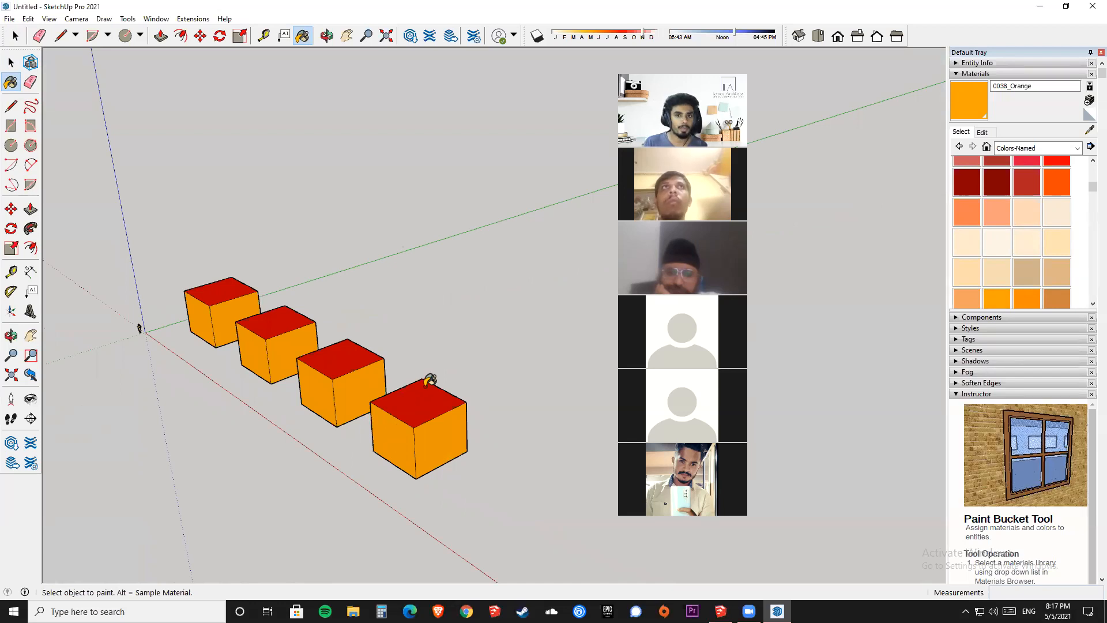
pyautogui.scroll(-1, 421, 389)
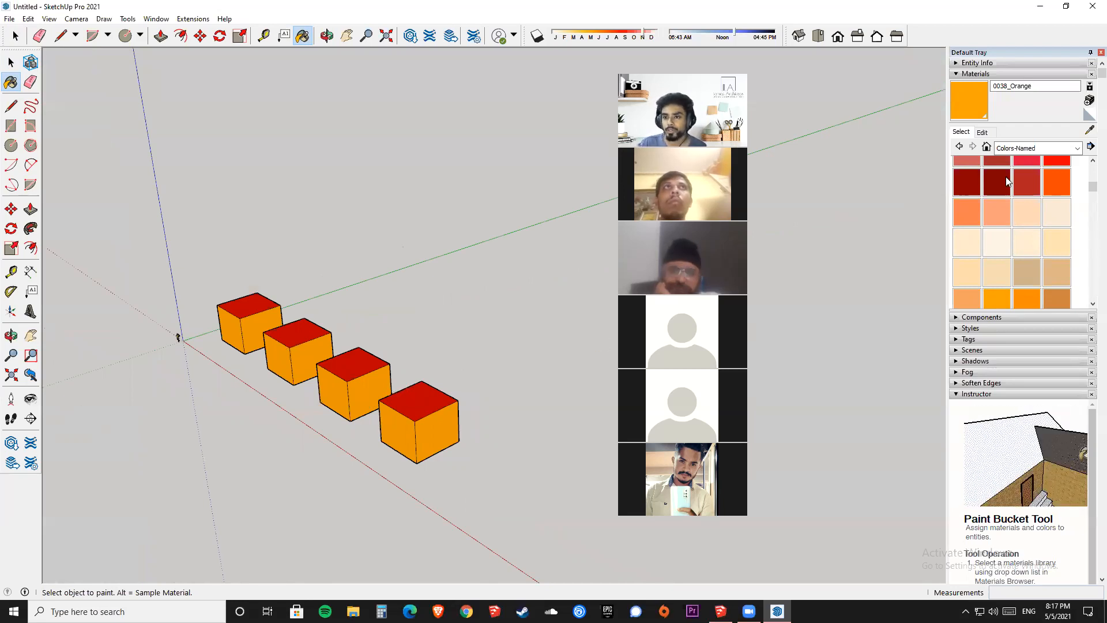
pyautogui.hotkey('ctrl', 'z')
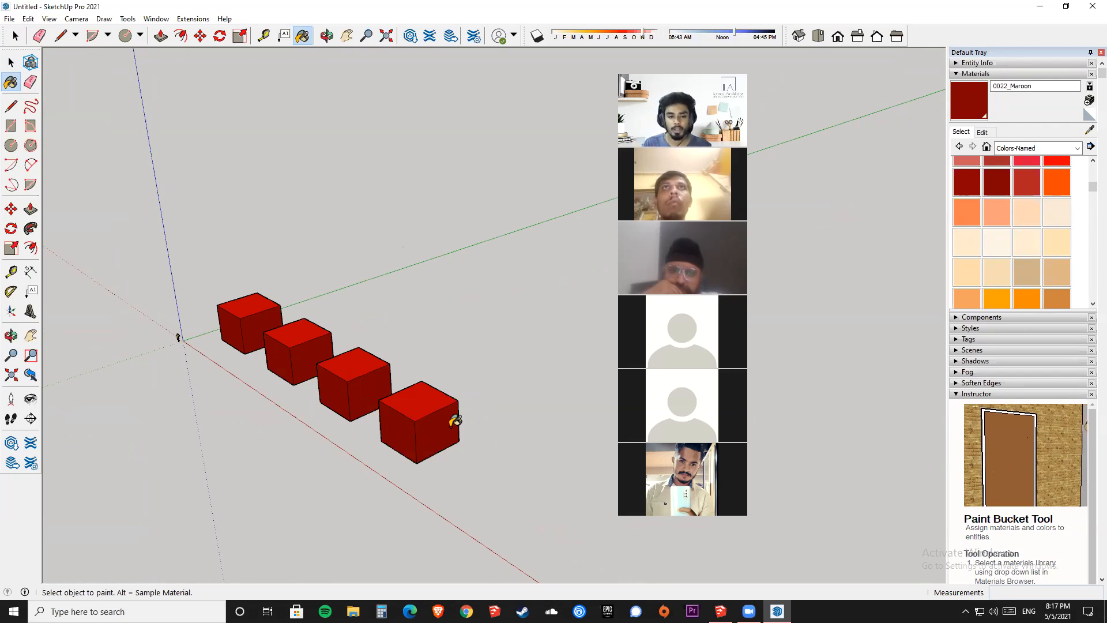
pyautogui.hotkey('ctrl', 'z')
pyautogui.scroll(-1, 371, 419)
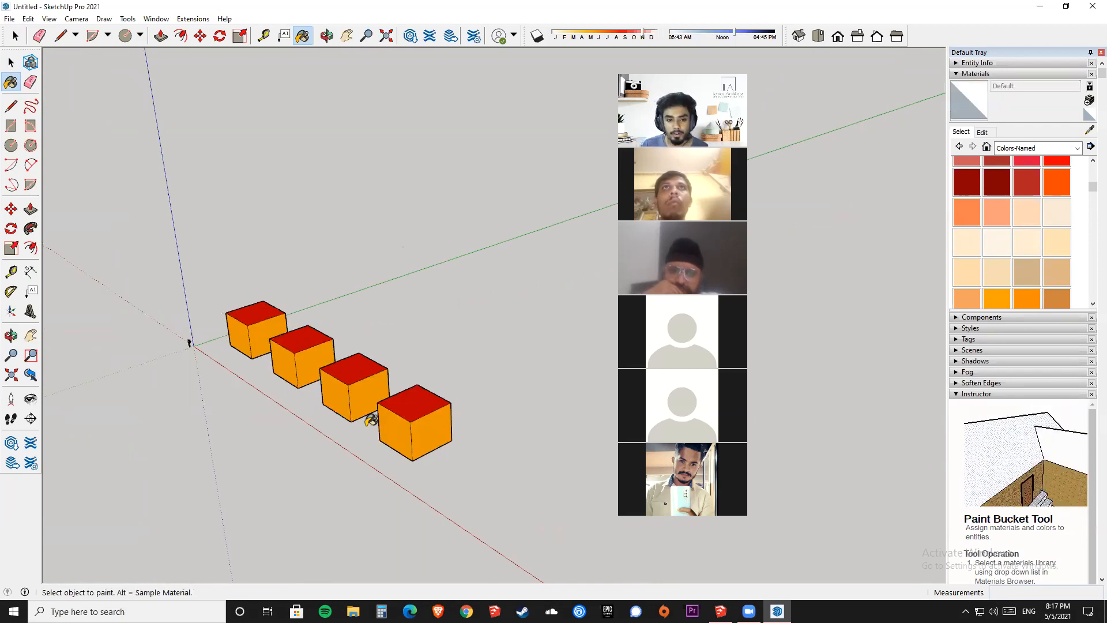
# Undo the orange repaint of the boxes' side faces.
pyautogui.scroll(-2, 371, 419)
pyautogui.moveTo(444, 395); pyautogui.dragTo(408, 425, button='middle')
pyautogui.hotkey('ctrl', 'z')
pyautogui.hotkey('ctrl', 'z')
# Draw a circle about 44' 5" in radius beside the boxes and push/pull it up about 87' 6" into a cylinder.
pyautogui.keyDown('shift'); pyautogui.moveTo(477, 410); pyautogui.dragTo(421, 460, button='middle'); pyautogui.keyUp('shift')
pyautogui.scroll(1, 421, 460)
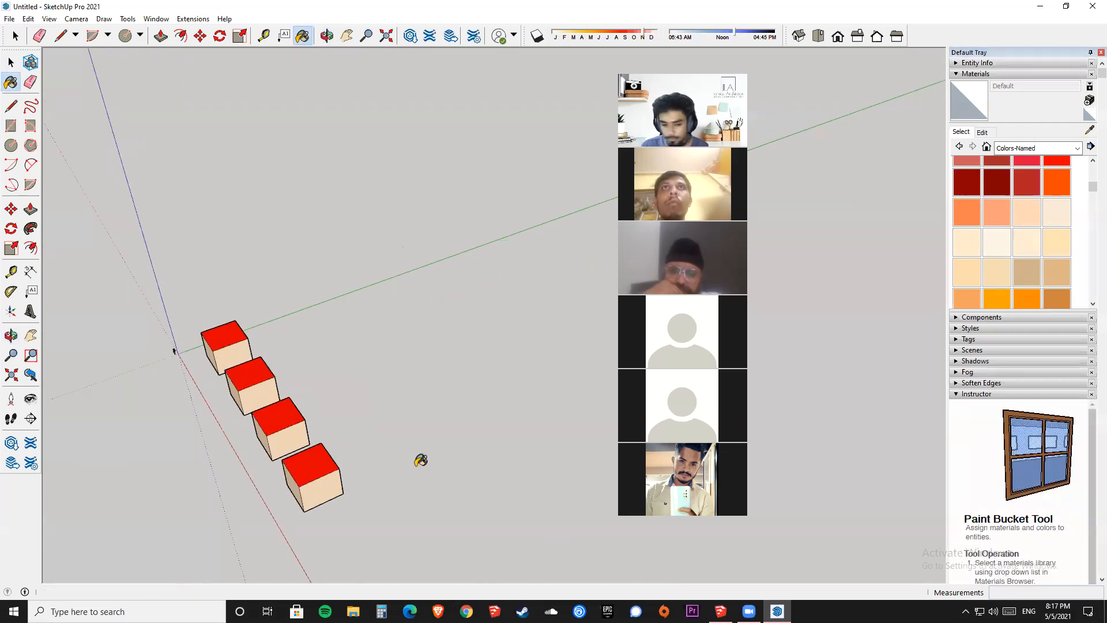
pyautogui.press('c')
pyautogui.click(422, 393)
pyautogui.click(477, 411)
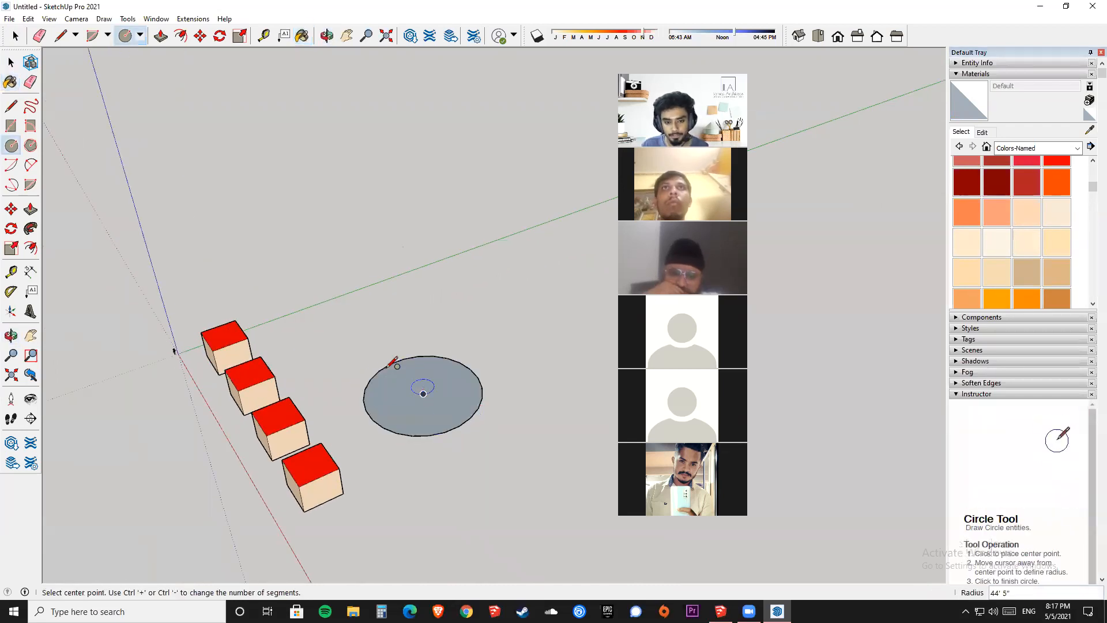
pyautogui.scroll(-2, 395, 362)
pyautogui.press('p')
pyautogui.moveTo(349, 425); pyautogui.dragTo(352, 366)
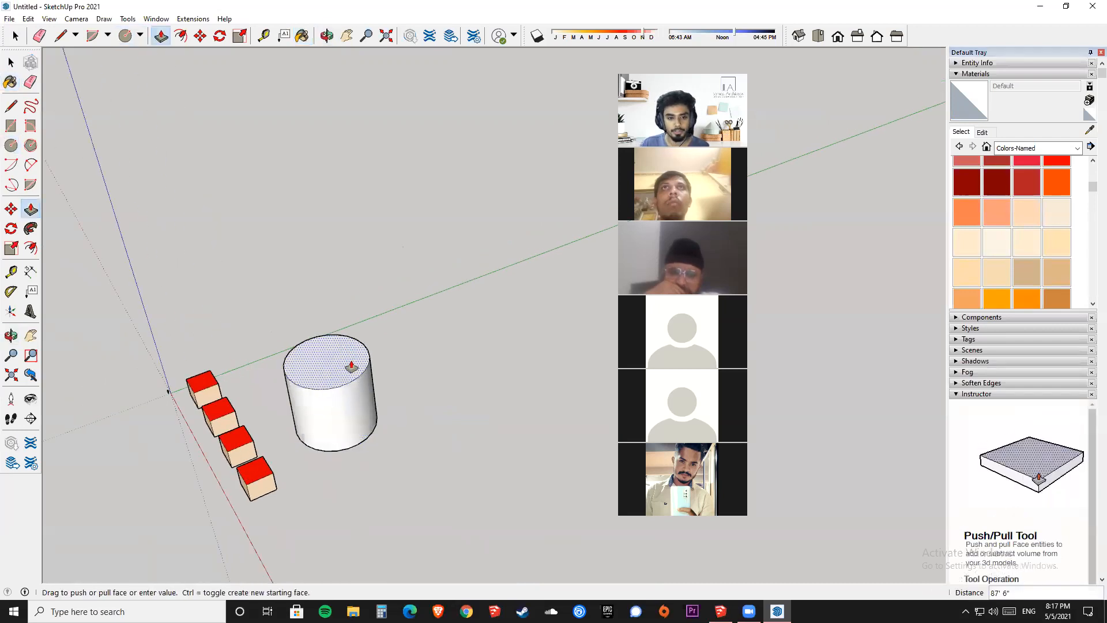
pyautogui.click(351, 366)
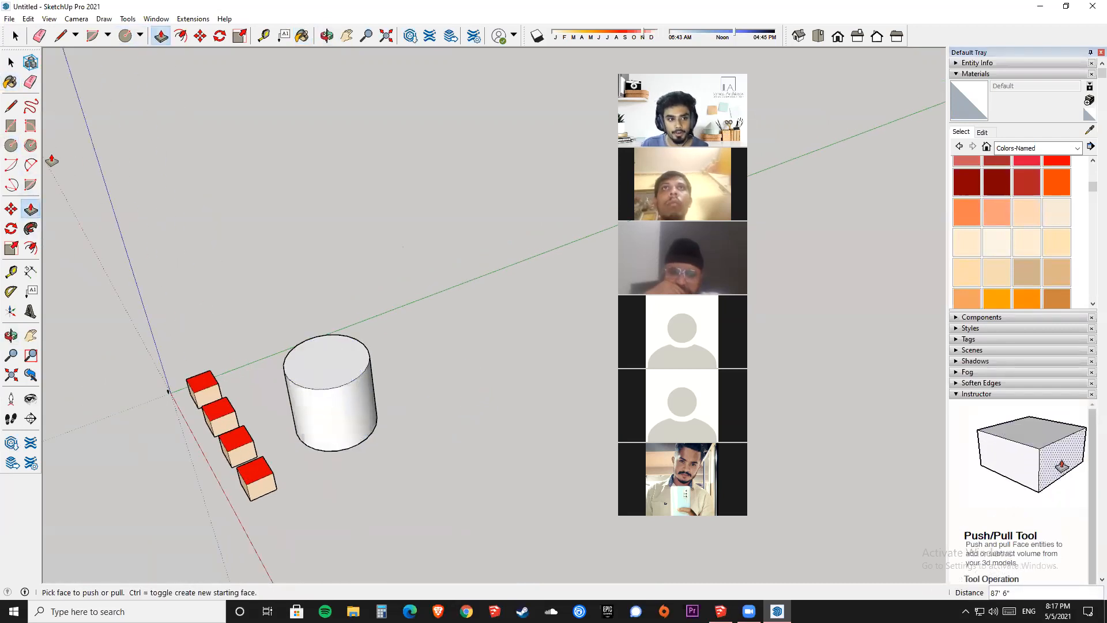
# Draw a hexagon behind the cylinder and push/pull it up into a hexagonal prism.
pyautogui.click(31, 145)
pyautogui.click(478, 316)
pyautogui.click(517, 345)
pyautogui.press('space')
pyautogui.moveTo(468, 325); pyautogui.dragTo(463, 303, button='middle')
pyautogui.press('p')
pyautogui.click(487, 346)
pyautogui.click(476, 242)
pyautogui.press('space')
# Paint two adjacent side faces of the hexagonal prism and the cylinder's top face with 0026_LightSalmon.
pyautogui.moveTo(324, 416); pyautogui.dragTo(358, 407, button='middle')
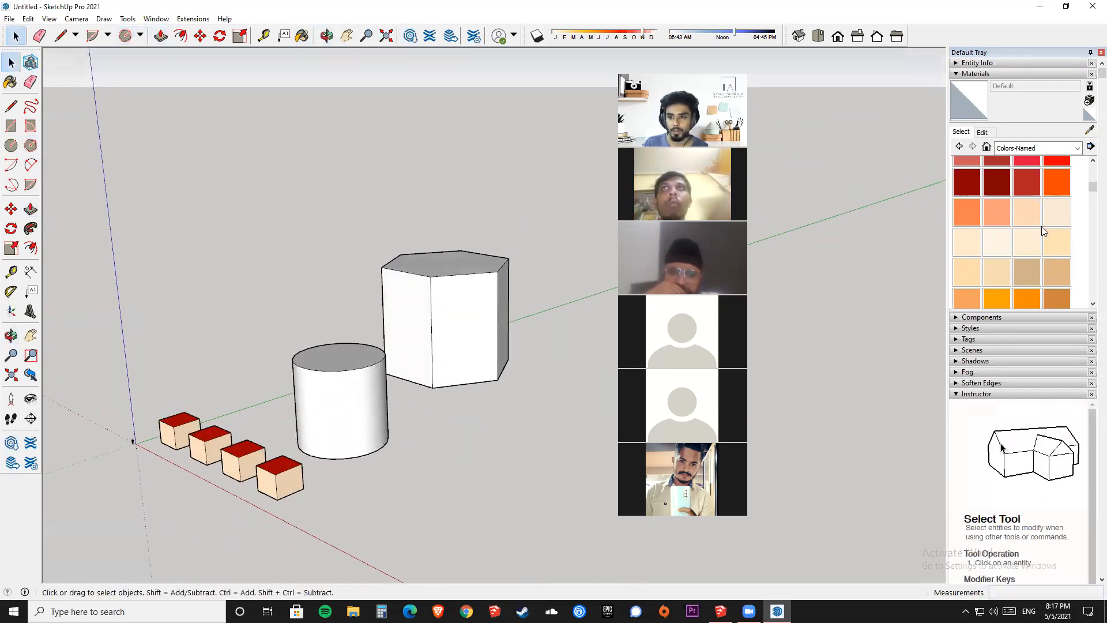
pyautogui.click(996, 210)
pyautogui.click(413, 315)
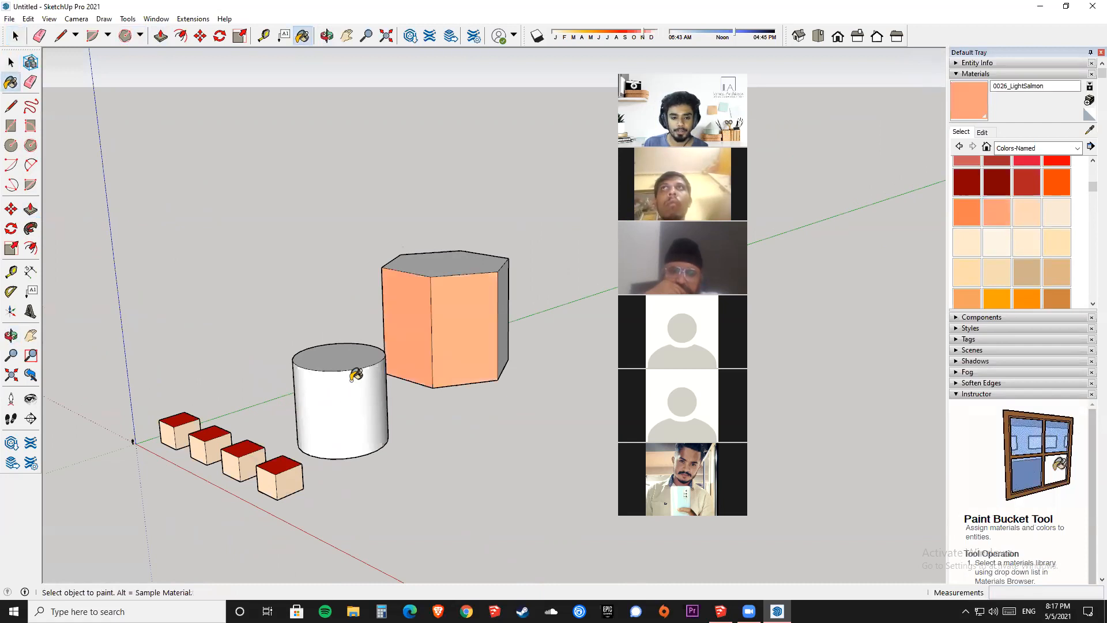
pyautogui.click(356, 373)
pyautogui.moveTo(406, 389); pyautogui.dragTo(516, 379, button='middle')
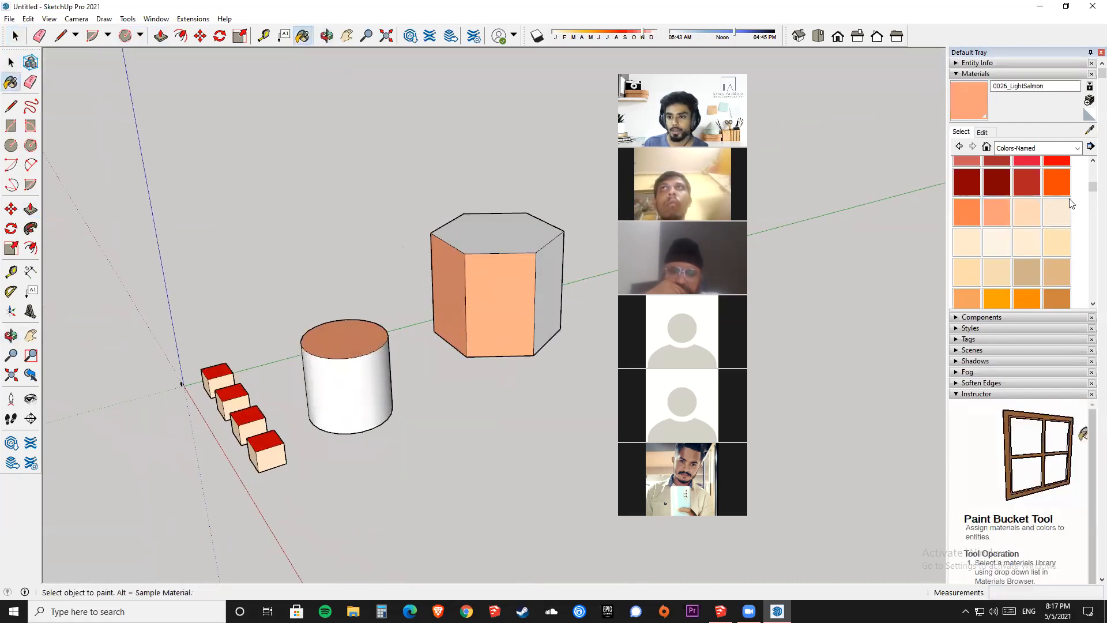
# Sample 0012_Bisque from a box and paint the cylinder's side and the hexagonal prism's top and neighbouring unpainted side with it.
pyautogui.click(1089, 130)
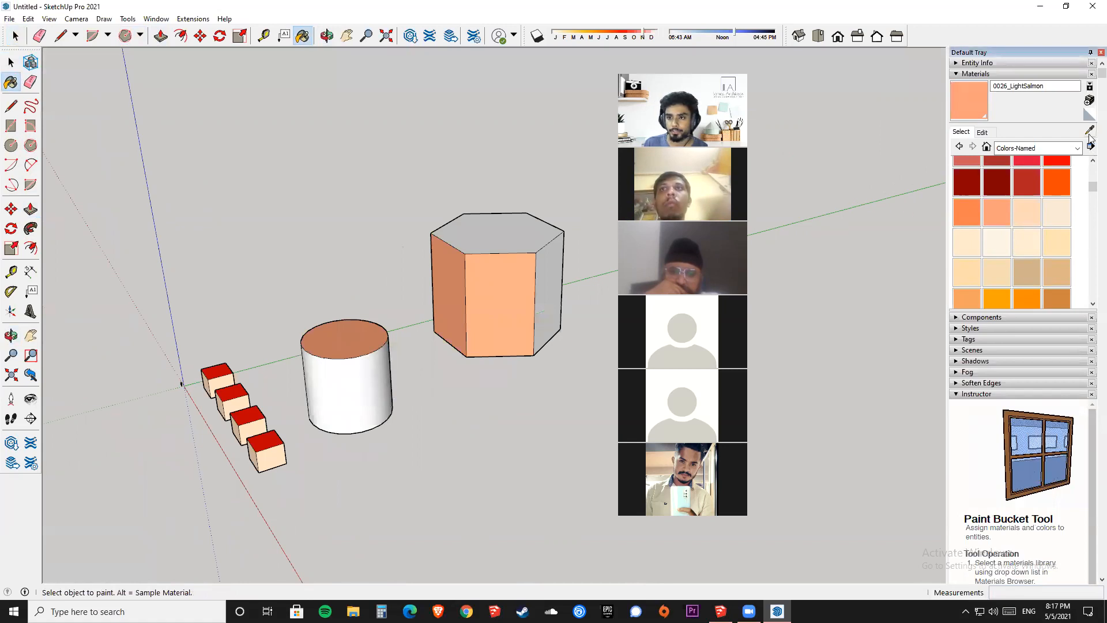
pyautogui.click(282, 459)
pyautogui.click(346, 393)
pyautogui.click(494, 313)
pyautogui.click(548, 248)
pyautogui.moveTo(541, 225)
pyautogui.mouseDown(button='middle')
pyautogui.moveTo(246, 324)
pyautogui.moveTo(257, 323)
pyautogui.mouseUp(button='middle')
pyautogui.moveTo(320, 291)
pyautogui.mouseDown(button='middle')
pyautogui.moveTo(313, 440)
pyautogui.moveTo(193, 415)
pyautogui.moveTo(503, 377)
pyautogui.mouseUp(button='middle')
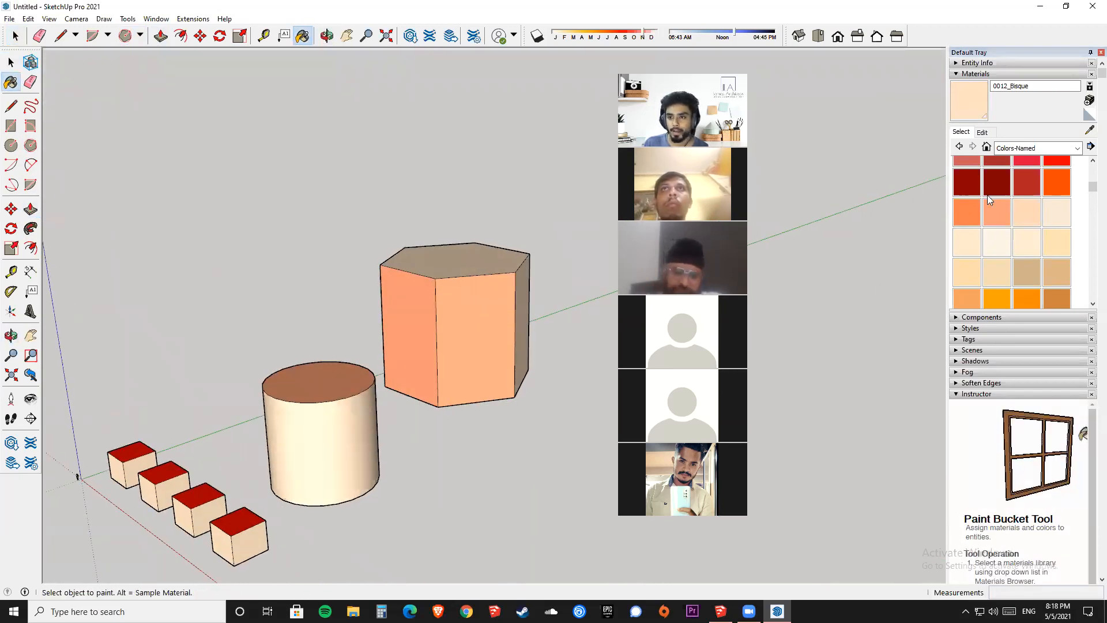
# Replace every matching Bisque face across the boxes, cylinder and prism at once with 0022_Maroon.
pyautogui.scroll(-1, 987, 194)
pyautogui.click(998, 186)
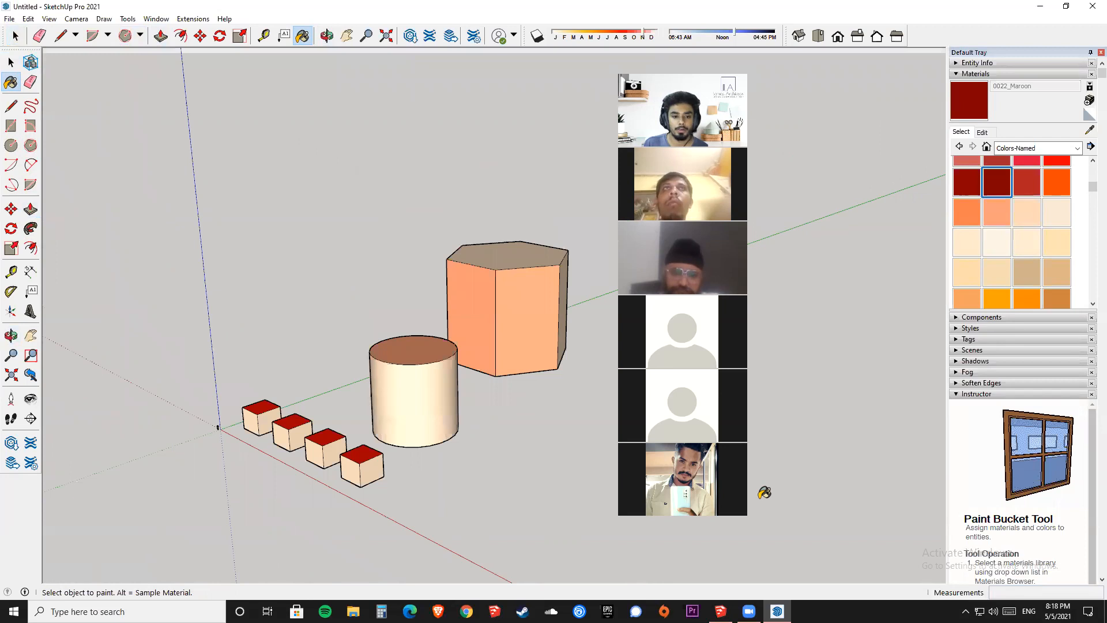
pyautogui.press('shift')
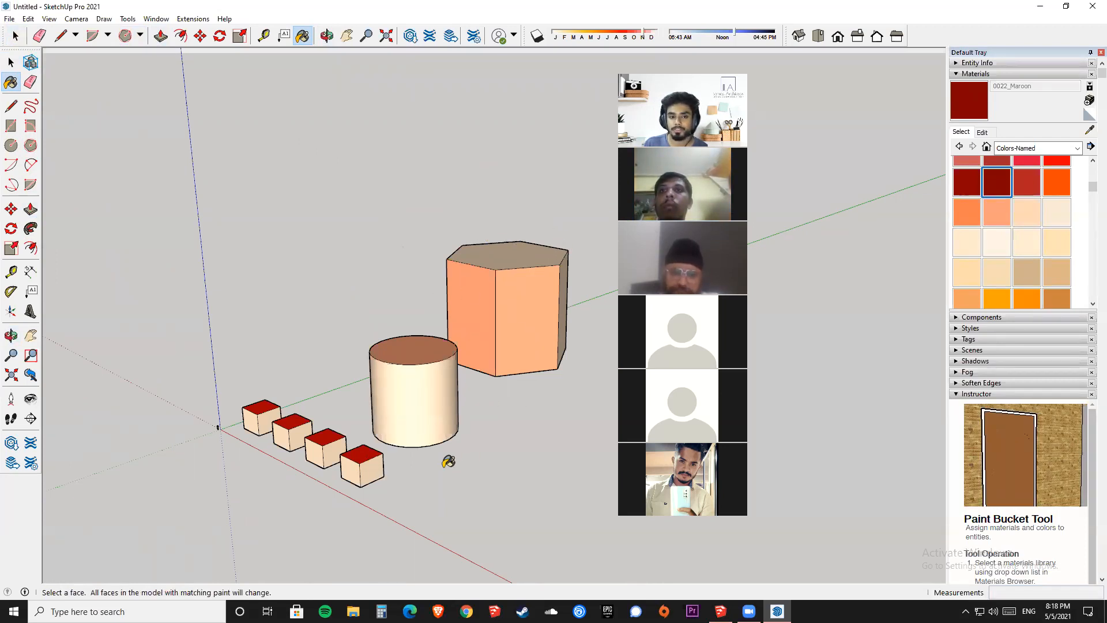
pyautogui.keyDown('shift'); pyautogui.click(376, 468); pyautogui.keyUp('shift')
# Examine which faces of the boxes, cylinder and hexagonal prism carry the Maroon paint.
pyautogui.moveTo(501, 391); pyautogui.dragTo(85, 472, button='middle')
pyautogui.moveTo(489, 348); pyautogui.dragTo(615, 307, button='middle')
pyautogui.keyDown('shift'); pyautogui.moveTo(517, 256); pyautogui.dragTo(580, 225, button='middle'); pyautogui.keyUp('shift')
pyautogui.scroll(-1, 580, 225)
pyautogui.press('space')
pyautogui.moveTo(254, 425); pyautogui.dragTo(426, 485, button='middle')
pyautogui.scroll(1, 416, 435)
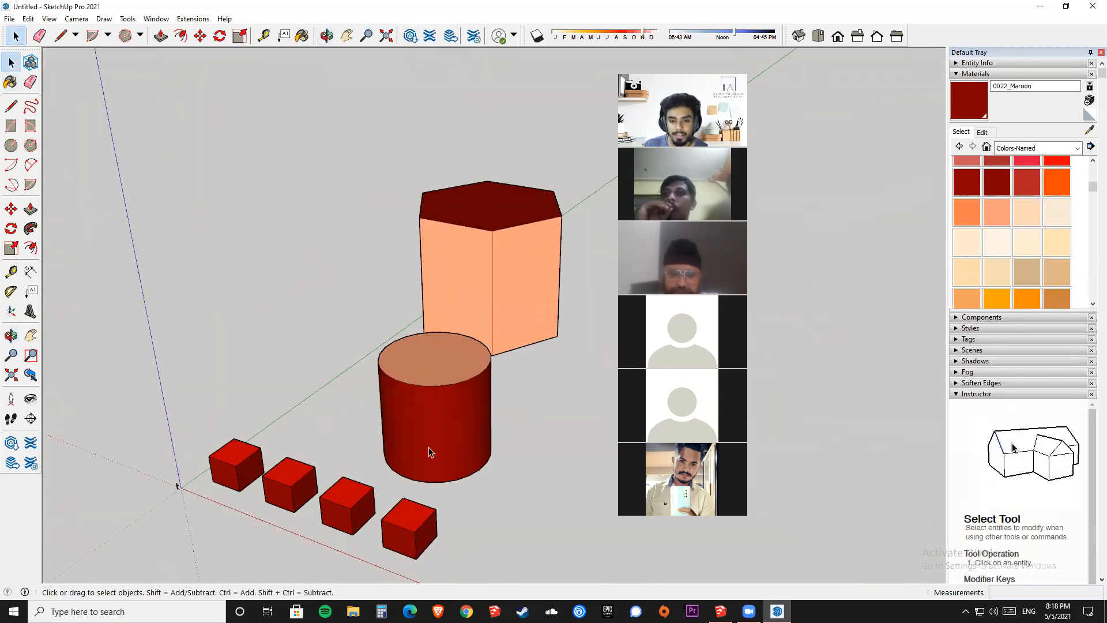
pyautogui.scroll(-1, 428, 448)
pyautogui.scroll(-2, 257, 180)
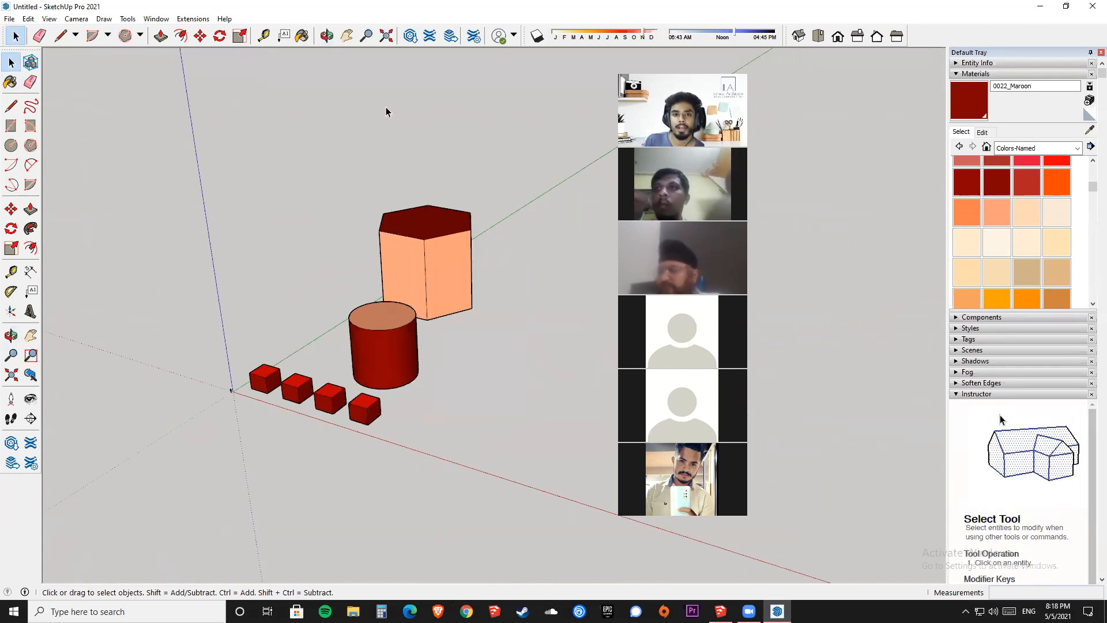
pyautogui.moveTo(416, 307); pyautogui.dragTo(411, 297, button='middle')
pyautogui.scroll(2, 415, 267)
# Undo the Maroon replacement and the Bisque and LightSalmon painting on the cylinder and hexagonal prism.
pyautogui.hotkey('ctrl', 'z')
pyautogui.hotkey('ctrl', 'z')
pyautogui.hotkey('ctrl', 'z')
pyautogui.hotkey('ctrl', 'z')
pyautogui.hotkey('ctrl', 'z')
pyautogui.hotkey('ctrl', 'z')
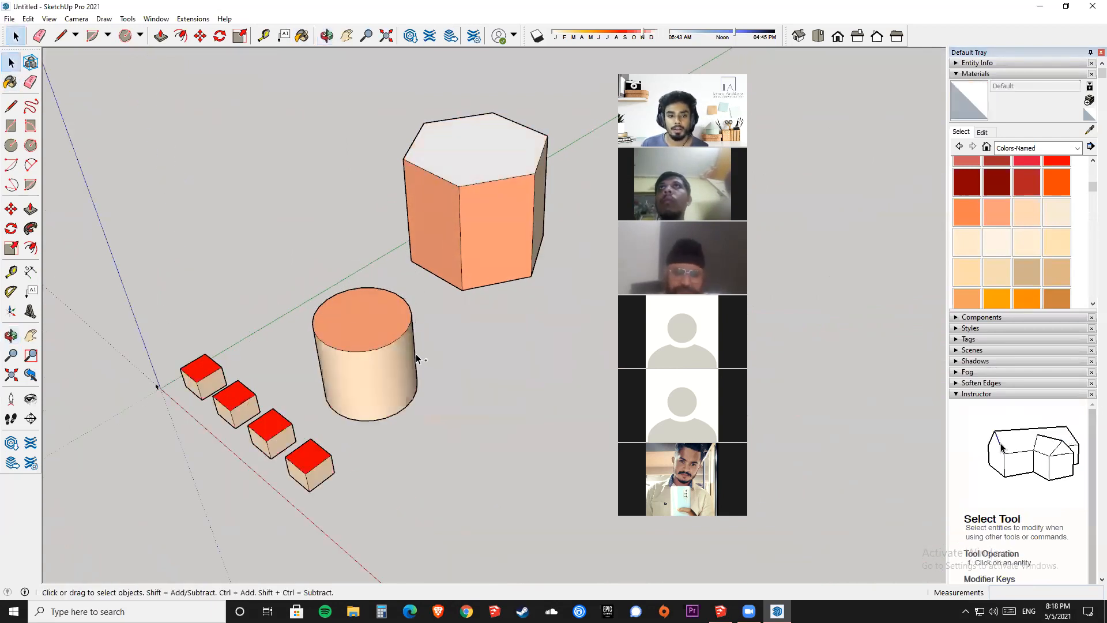
pyautogui.hotkey('ctrl', 'z')
pyautogui.hotkey('ctrl', 'z')
pyautogui.scroll(-4, 438, 340)
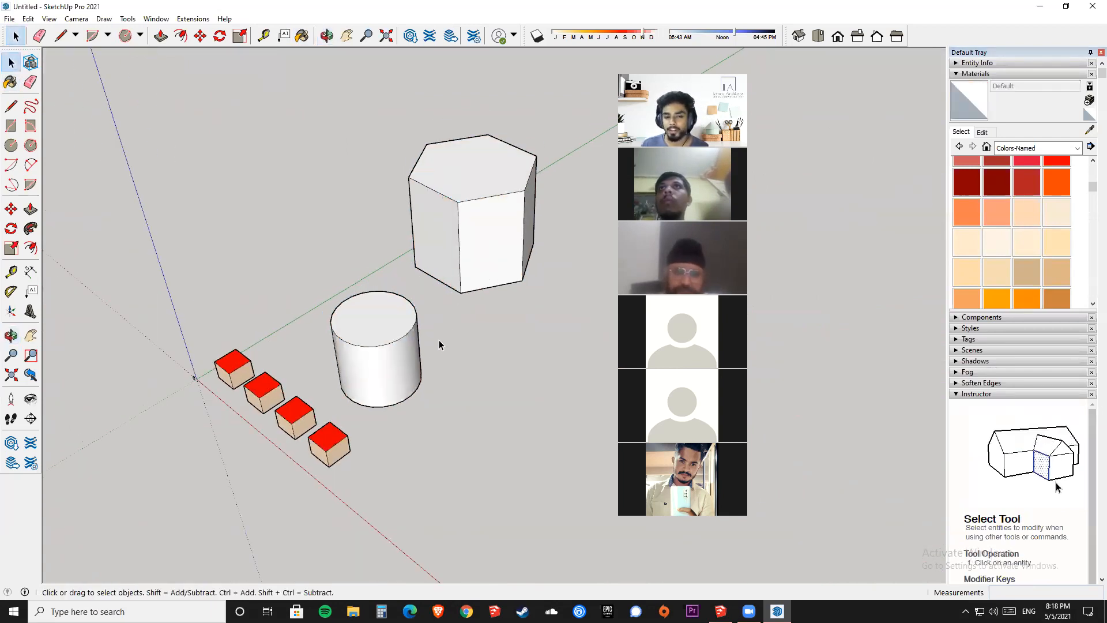
# Select the hexagonal prism and the cylinder together, paint both entirely with 0026_LightSalmon, and clear the selection.
pyautogui.moveTo(418, 254); pyautogui.dragTo(509, 442, button='middle')
pyautogui.moveTo(319, 166); pyautogui.dragTo(312, 154)
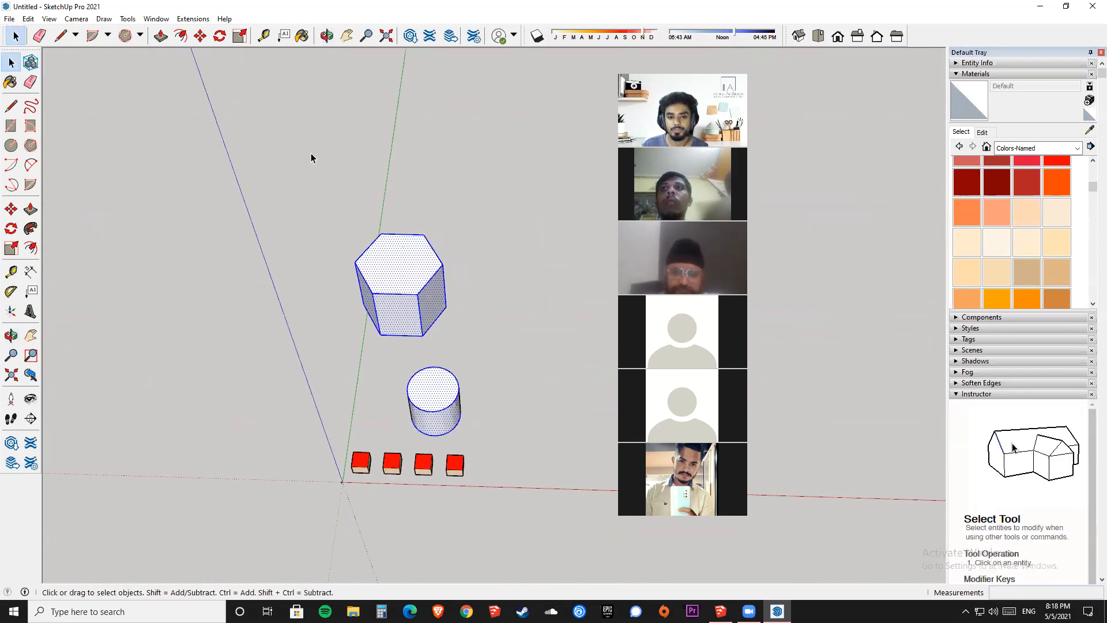
pyautogui.click(1009, 215)
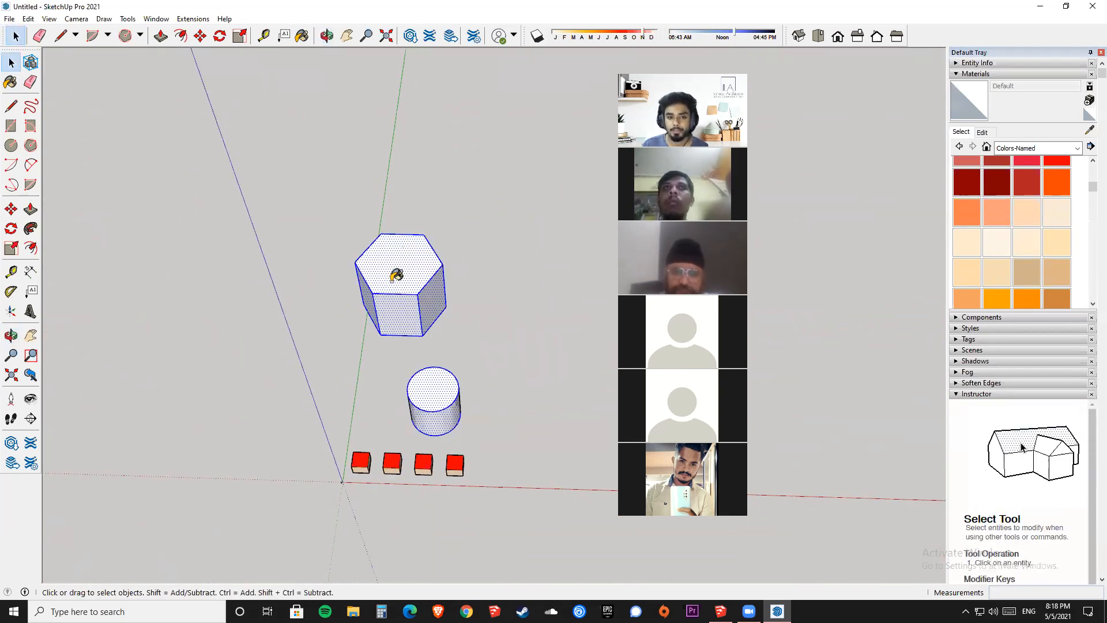
pyautogui.click(396, 275)
pyautogui.scroll(3, 449, 496)
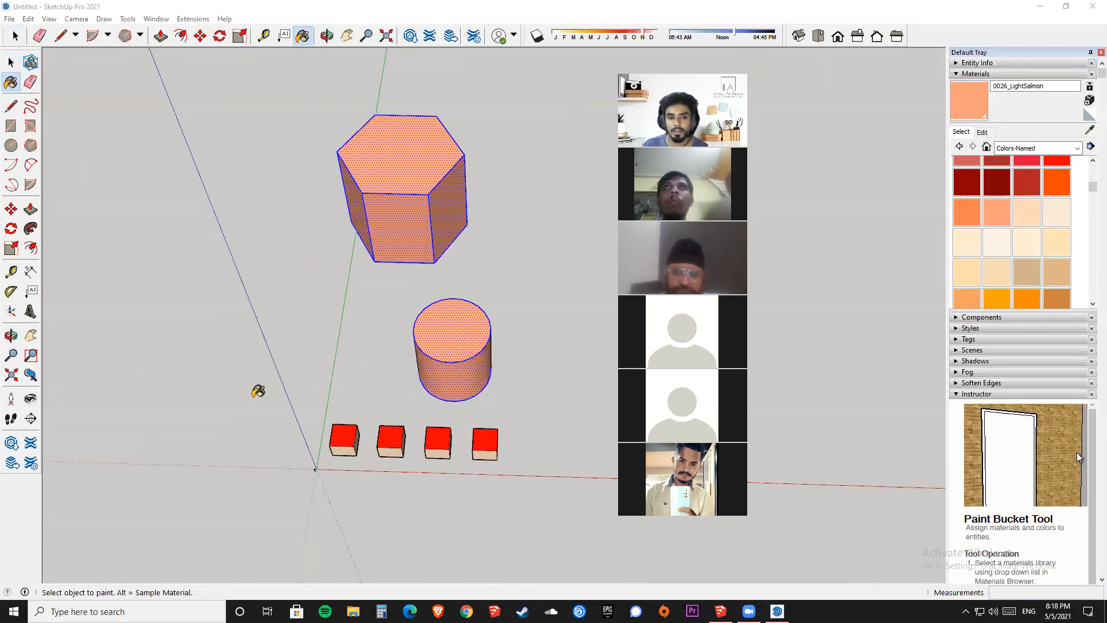
pyautogui.press('space')
pyautogui.click(320, 278)
pyautogui.scroll(-3, 272, 381)
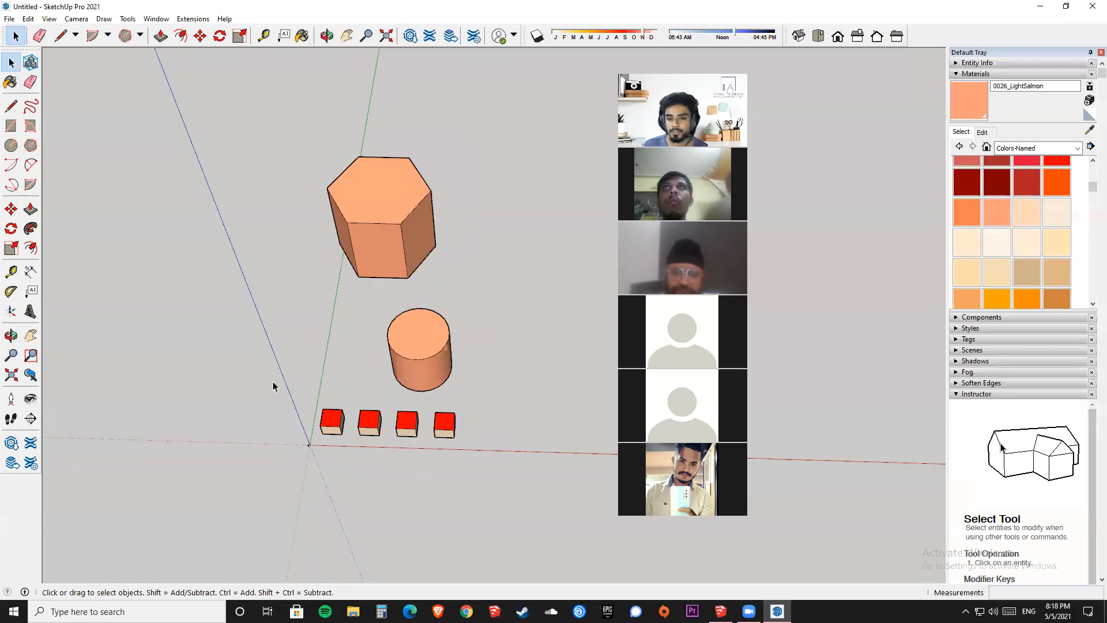
pyautogui.moveTo(349, 413); pyautogui.dragTo(346, 409, button='middle')
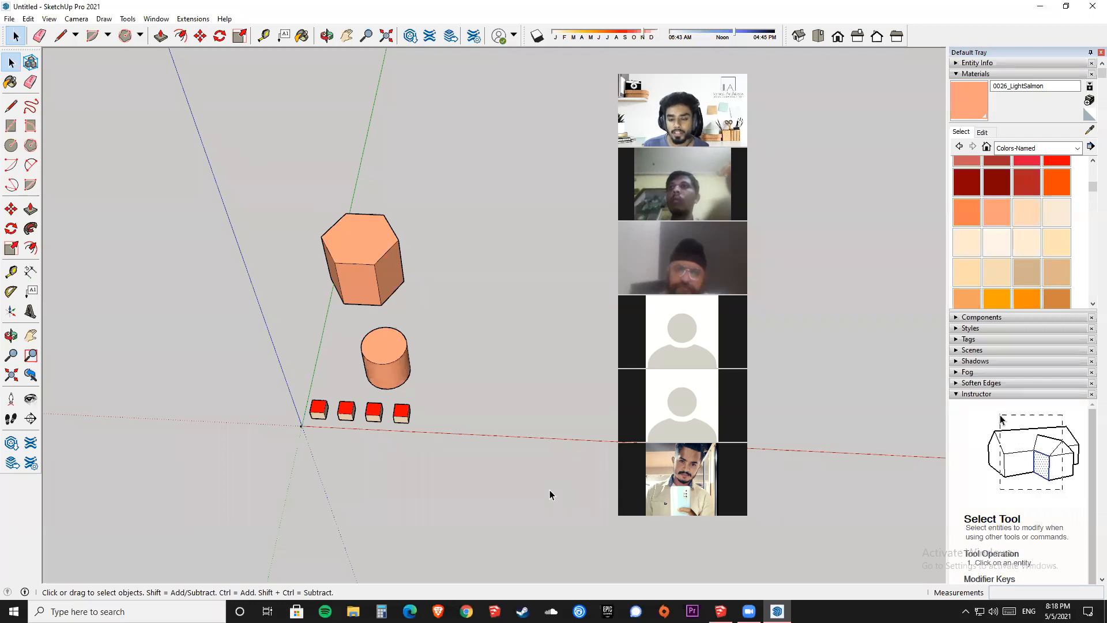
# Select all boxes, the cylinder and the hexagonal prism, paint them at once with 0039_DarkOrange, and clear the selection.
pyautogui.moveTo(558, 507); pyautogui.dragTo(52, 80)
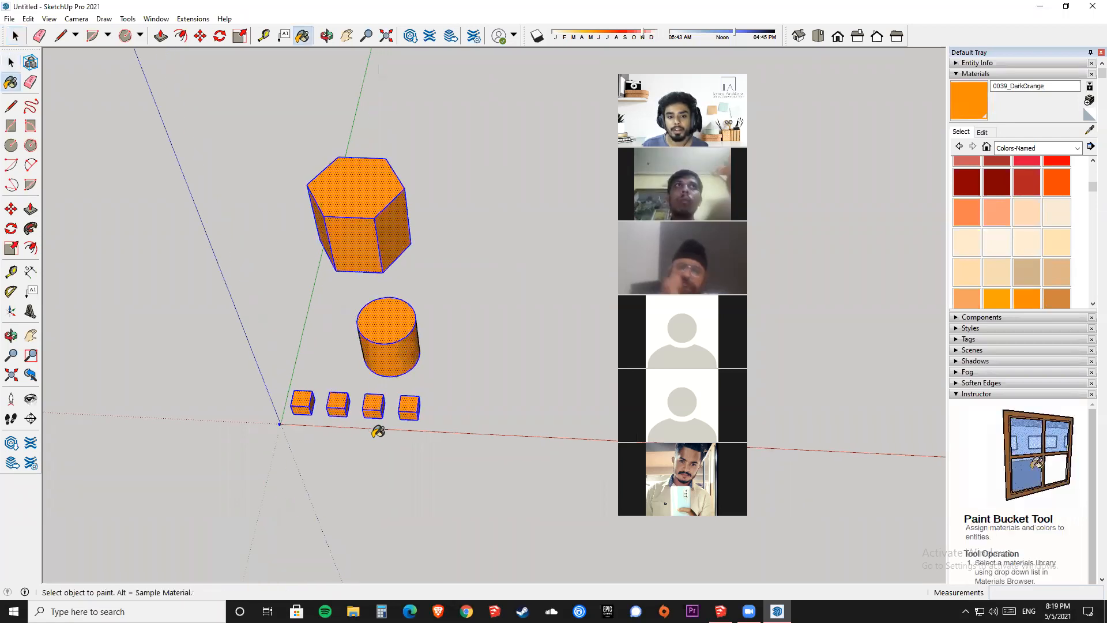
pyautogui.scroll(1, 378, 430)
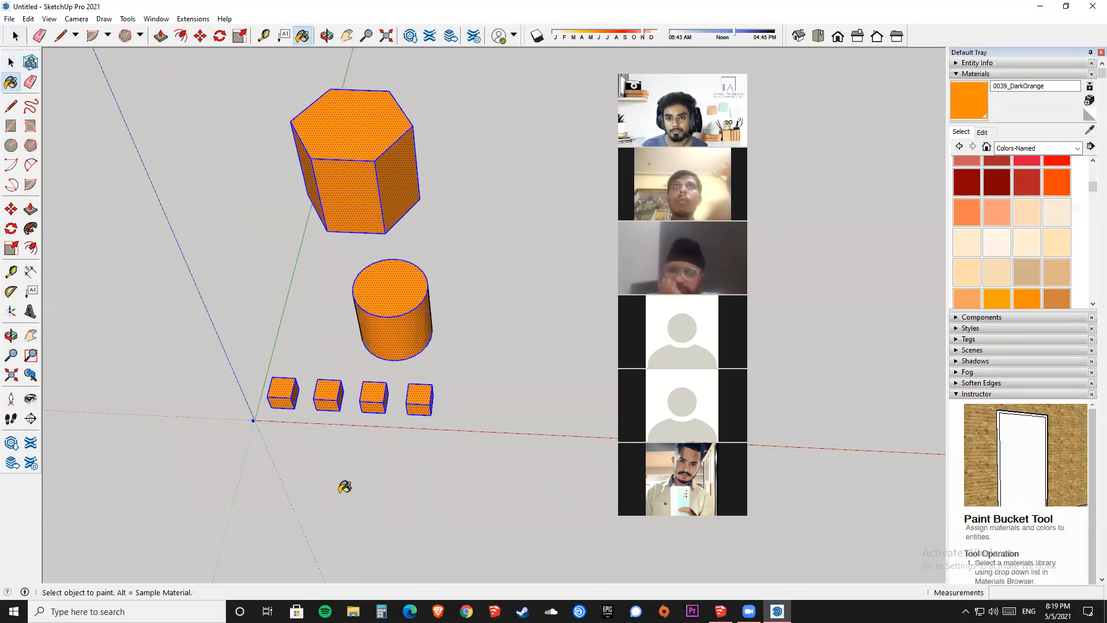
pyautogui.scroll(-3, 345, 487)
pyautogui.press('space')
pyautogui.click(458, 413)
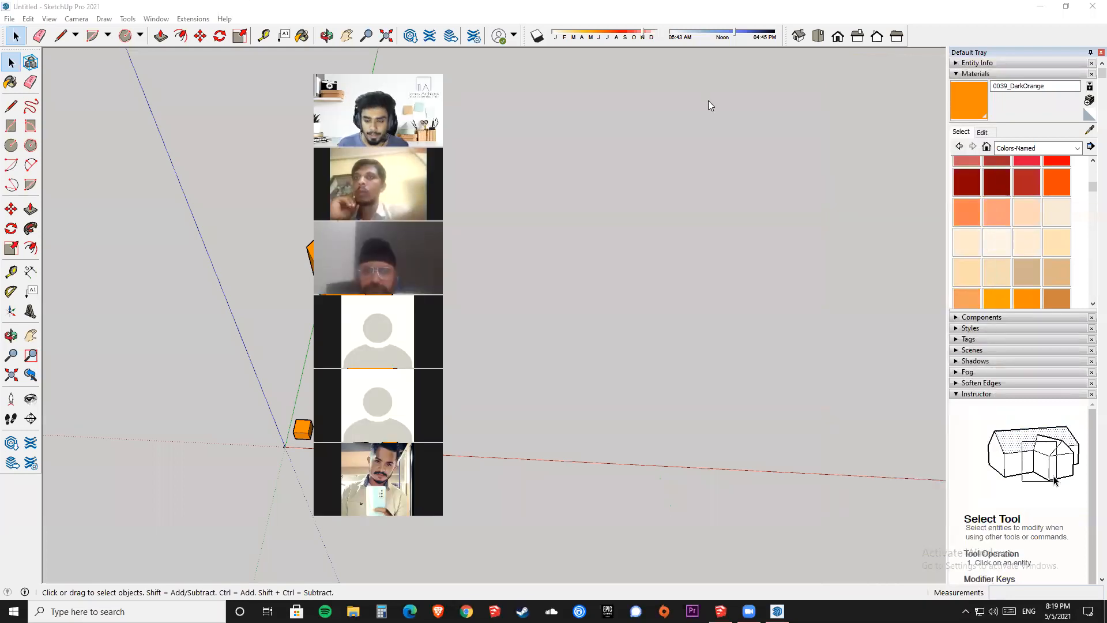
pyautogui.scroll(2, 499, 337)
pyautogui.moveTo(500, 337); pyautogui.dragTo(378, 254, button='middle')
pyautogui.scroll(2, 386, 314)
pyautogui.keyDown('shift'); pyautogui.moveTo(386, 314); pyautogui.dragTo(481, 383, button='middle'); pyautogui.keyUp('shift')
pyautogui.moveTo(566, 352); pyautogui.dragTo(435, 343, button='middle')
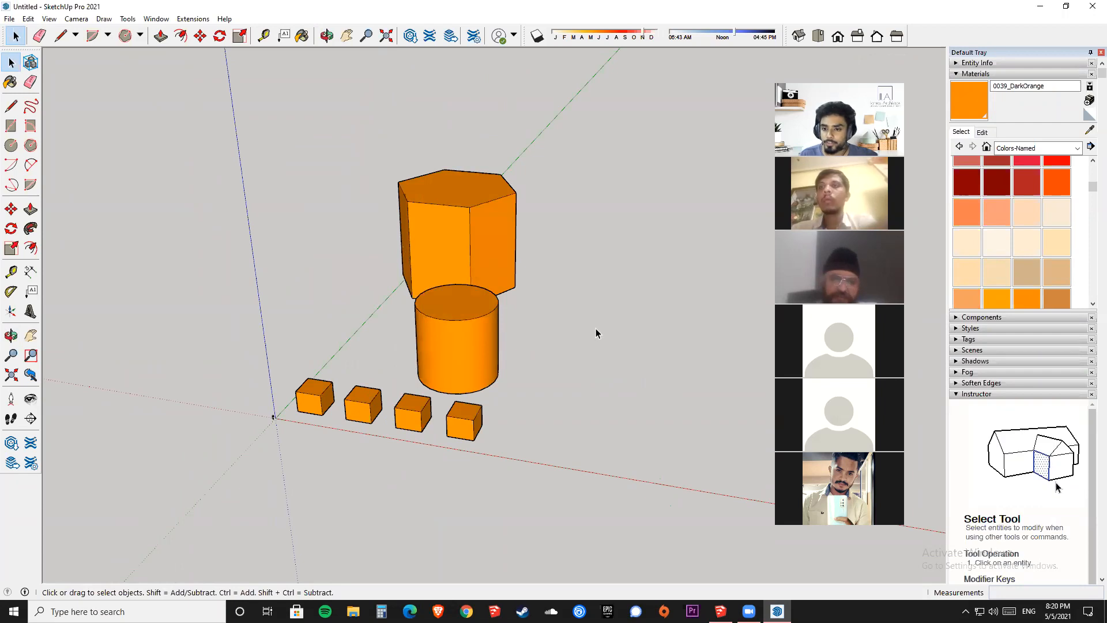
pyautogui.moveTo(563, 321); pyautogui.dragTo(450, 433, button='middle')
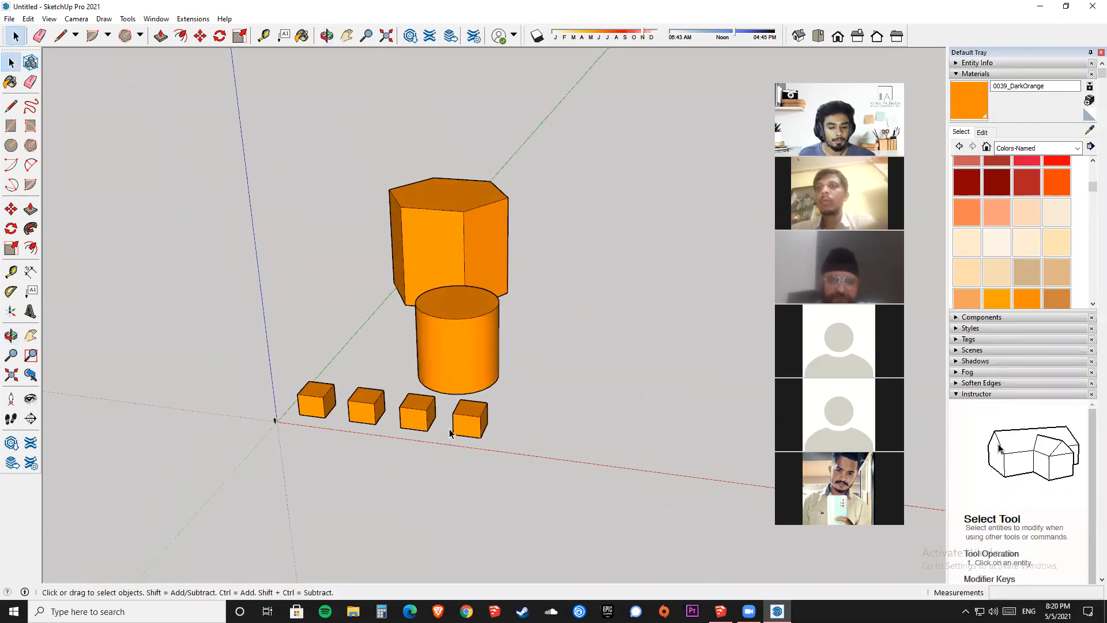
# Starting with the box farthest from the origin, paint three boxes 0026_LightSalmon, dark red and 0024_OrangeRed respectively.
pyautogui.press('b')
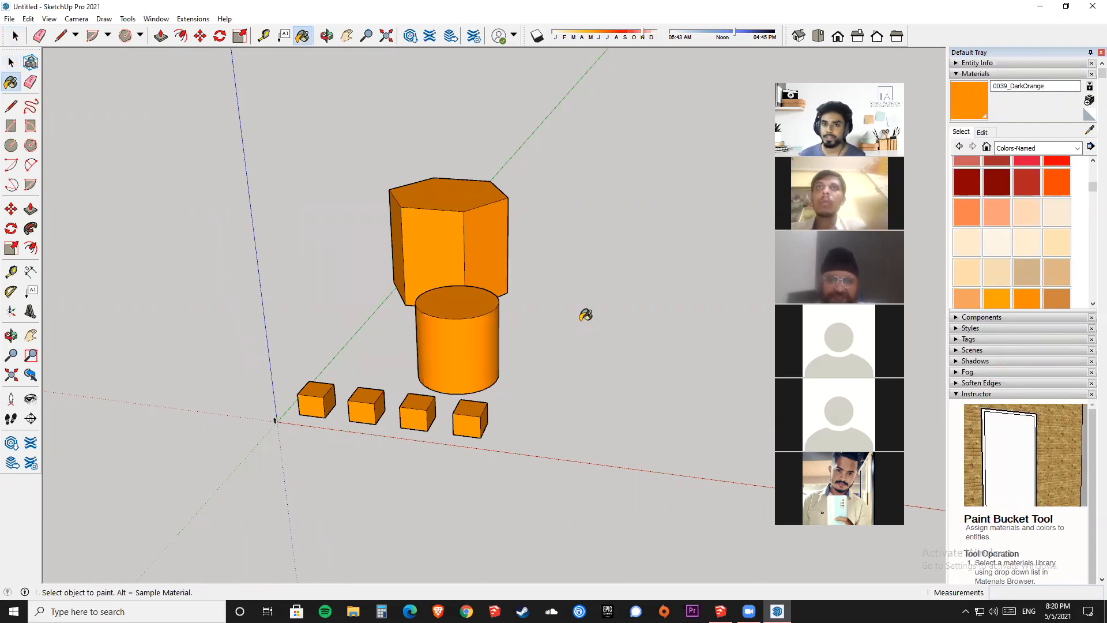
pyautogui.press('alt')
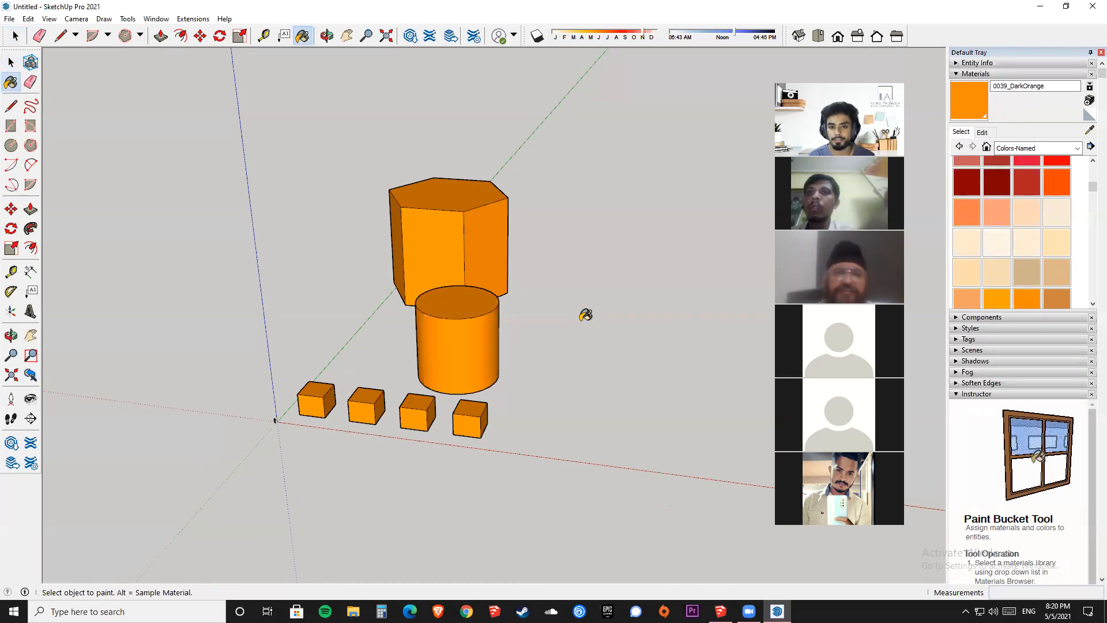
pyautogui.press('alt')
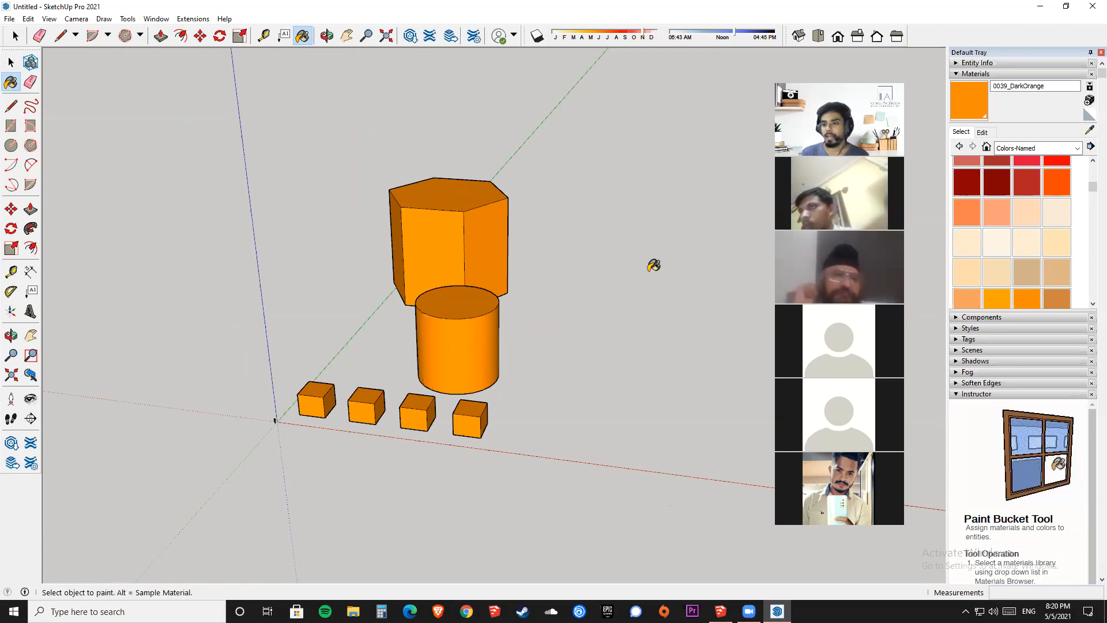
pyautogui.click(1090, 132)
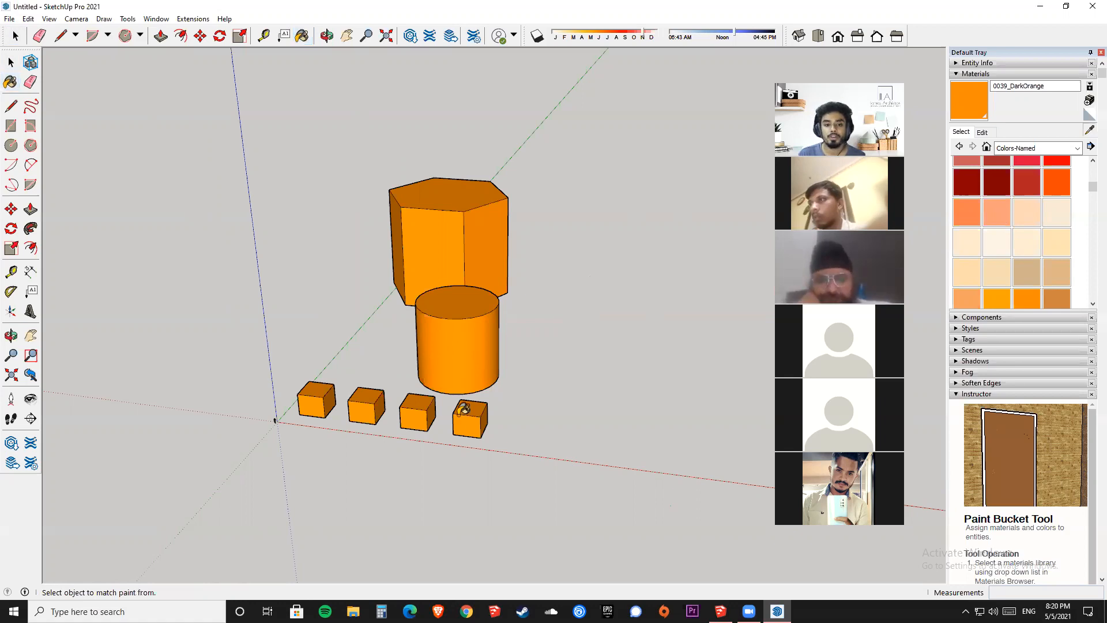
pyautogui.scroll(3, 463, 409)
pyautogui.click(493, 420)
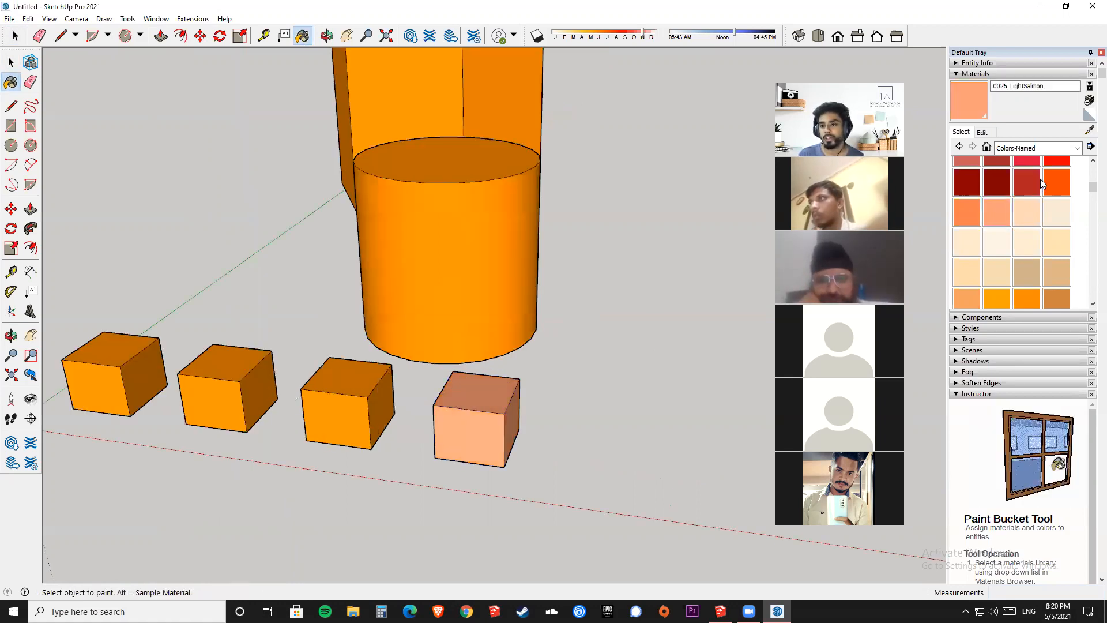
pyautogui.click(1020, 177)
pyautogui.click(348, 406)
pyautogui.click(1059, 182)
pyautogui.click(214, 389)
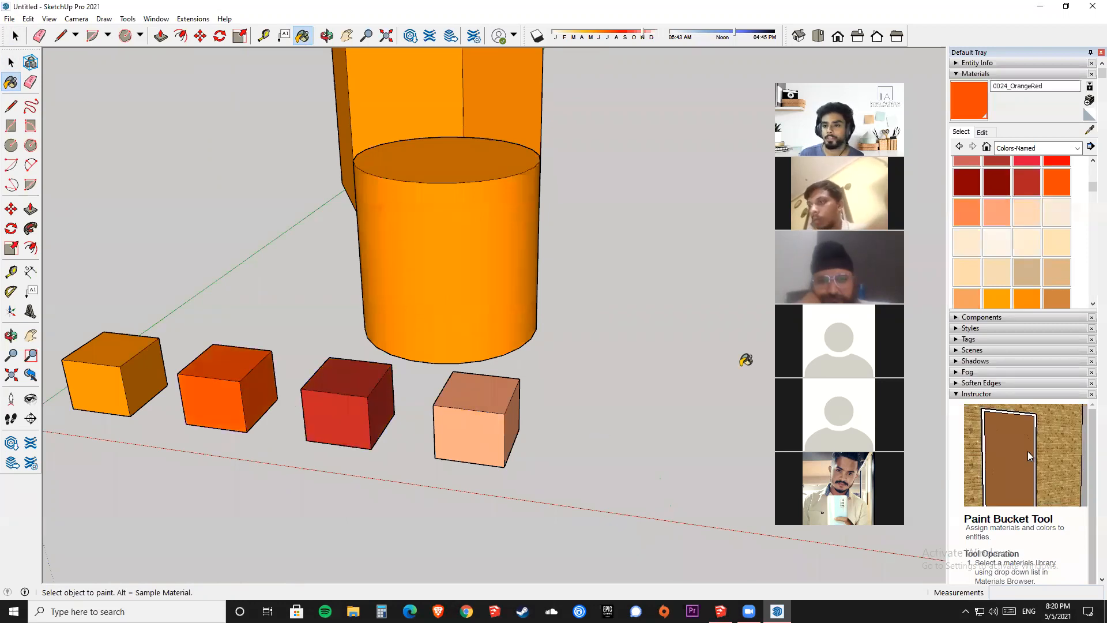
# Paint the cylinder with 0006_Pink and the hexagonal prism with 0002_MediumVioletRed from the Colors-Named collection.
pyautogui.scroll(3, 980, 220)
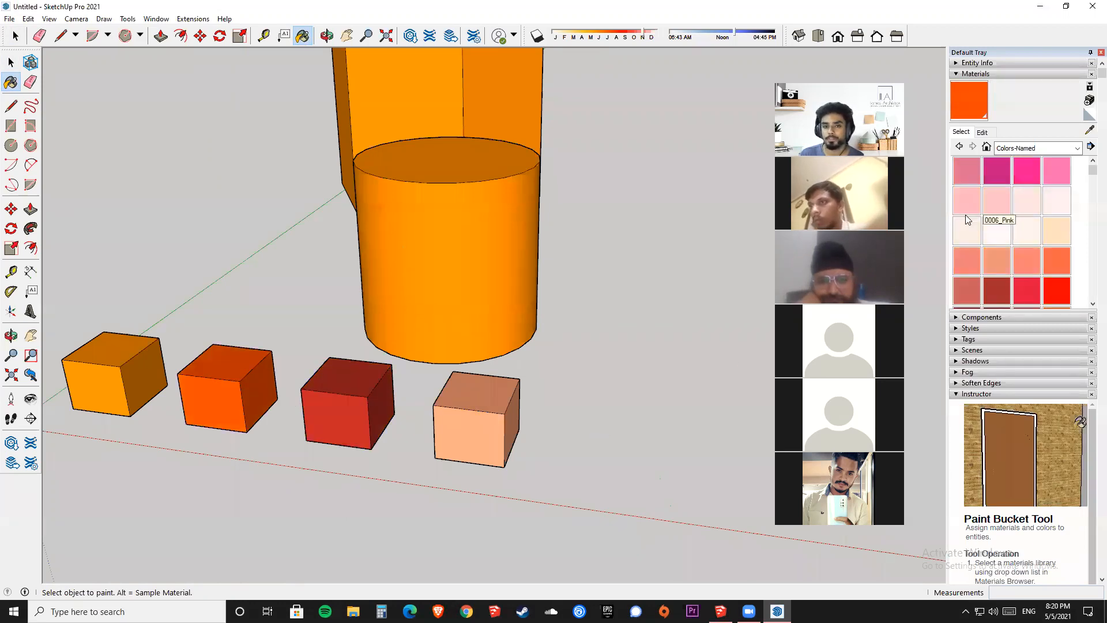
pyautogui.click(1003, 181)
pyautogui.click(489, 118)
pyautogui.scroll(-3, 610, 396)
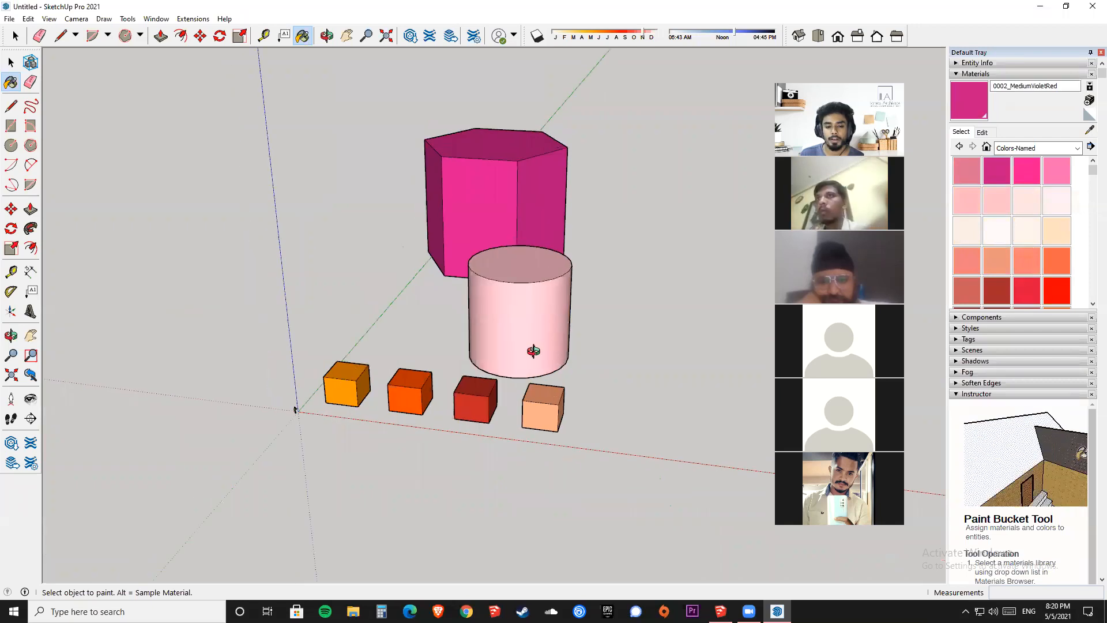
pyautogui.moveTo(533, 351); pyautogui.dragTo(486, 322, button='middle')
pyautogui.press('space')
pyautogui.moveTo(516, 470); pyautogui.dragTo(536, 398, button='middle')
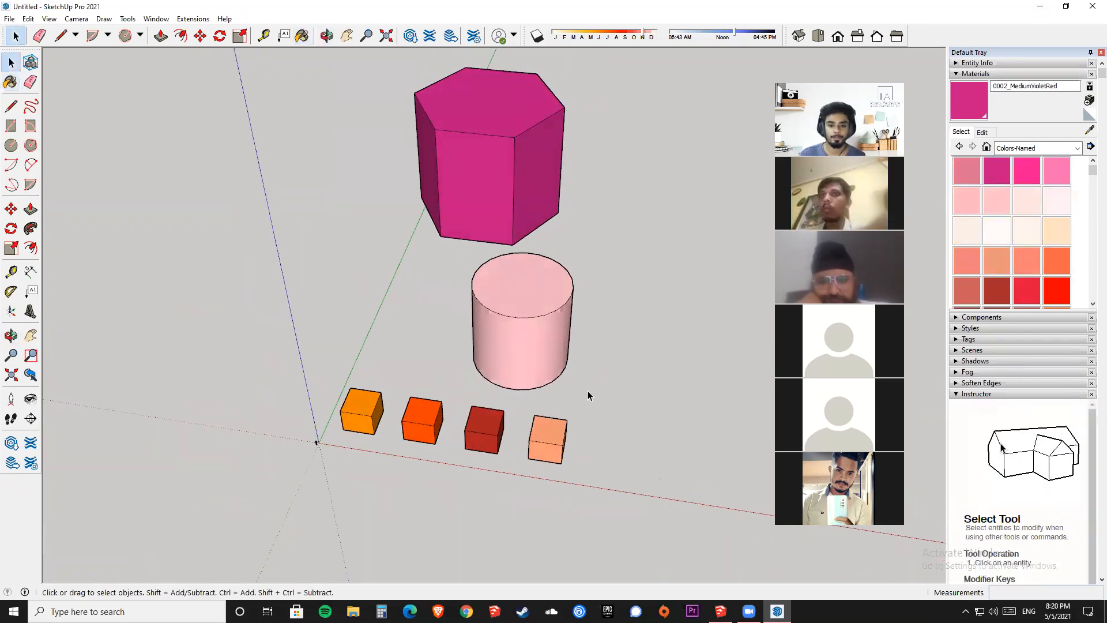
# Sample the paint of the cylinder, hexagonal prism and each box in turn, finishing with 0039_DarkOrange from the box nearest the origin.
pyautogui.press('b')
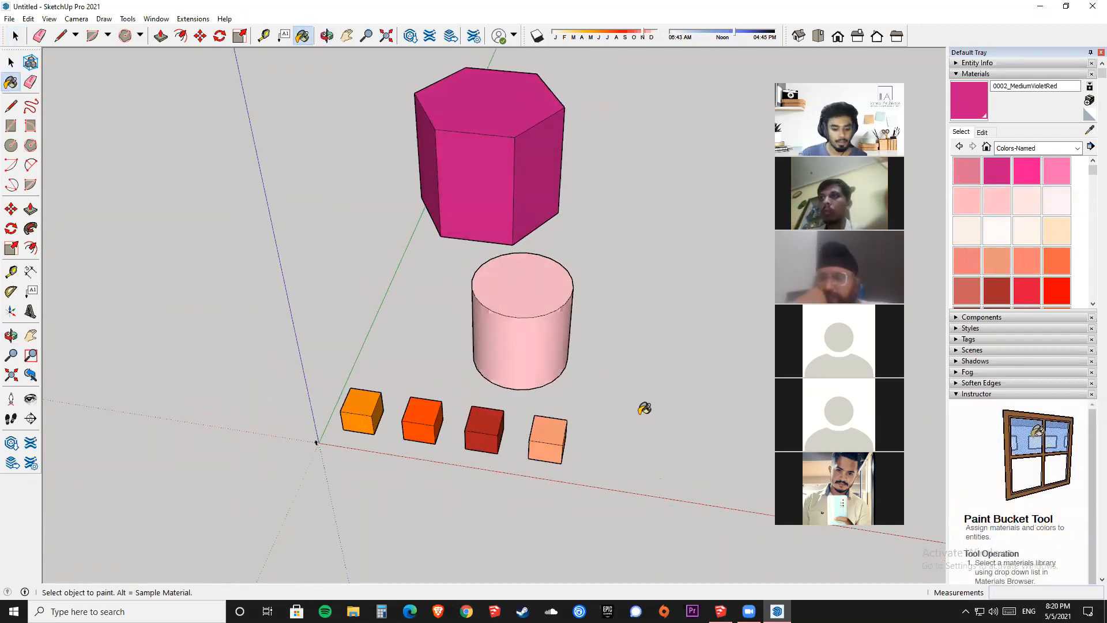
pyautogui.press('alt')
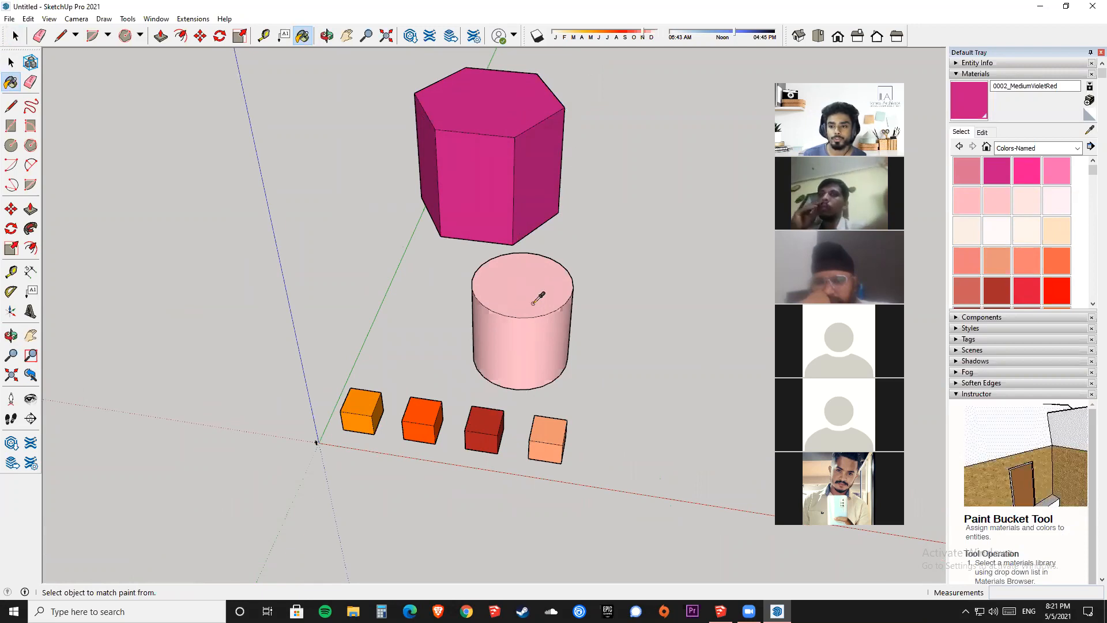
pyautogui.scroll(-10, 1021, 249)
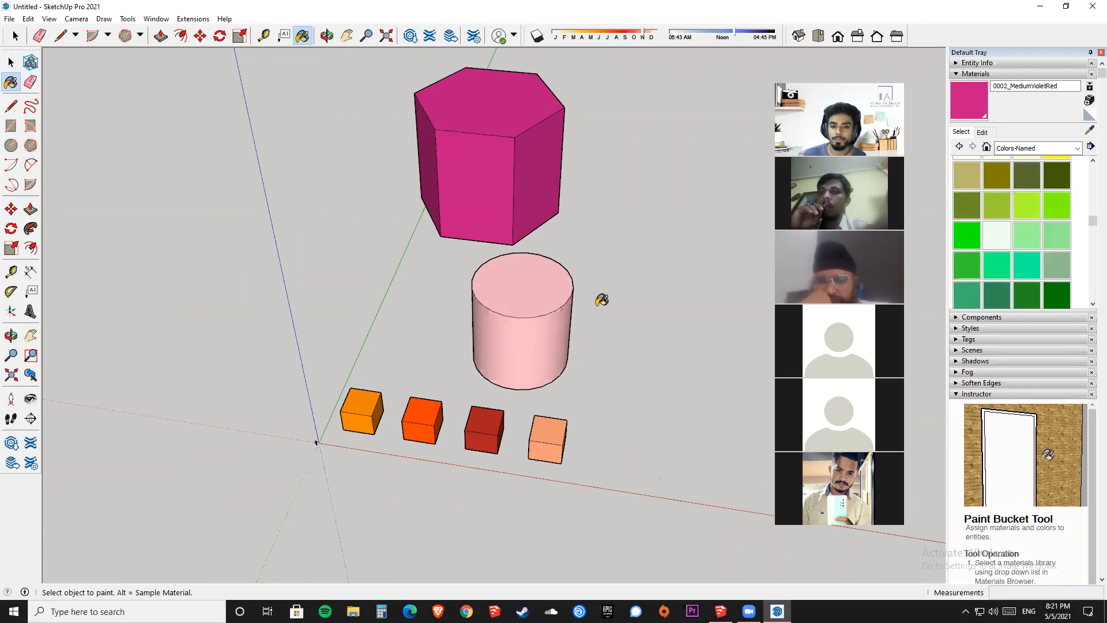
pyautogui.press('alt')
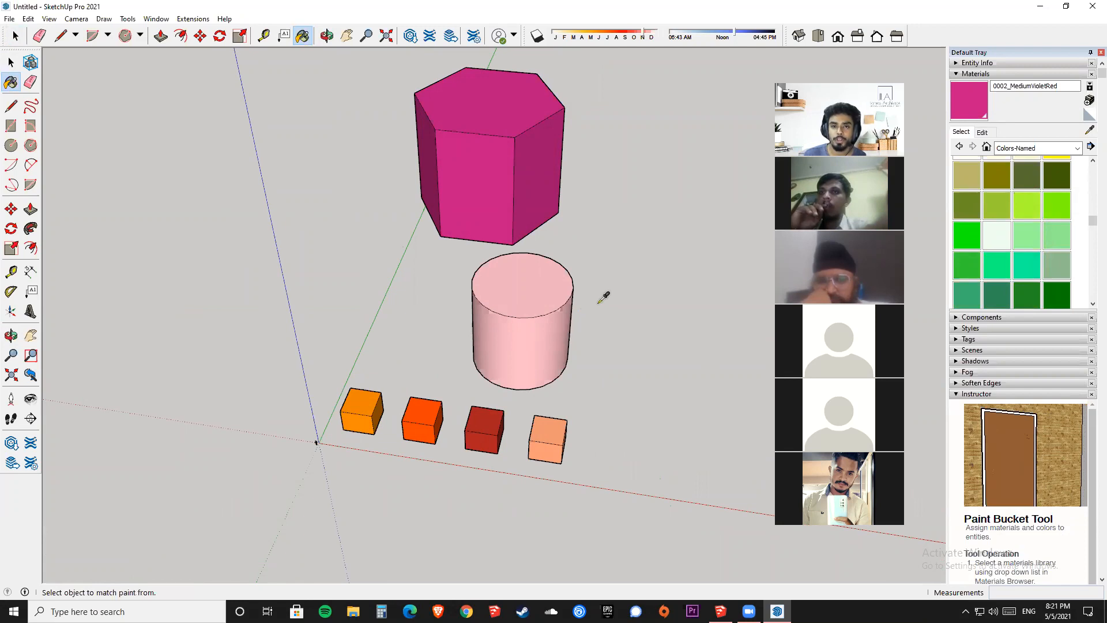
pyautogui.keyDown('alt'); pyautogui.click(518, 294); pyautogui.keyUp('alt')
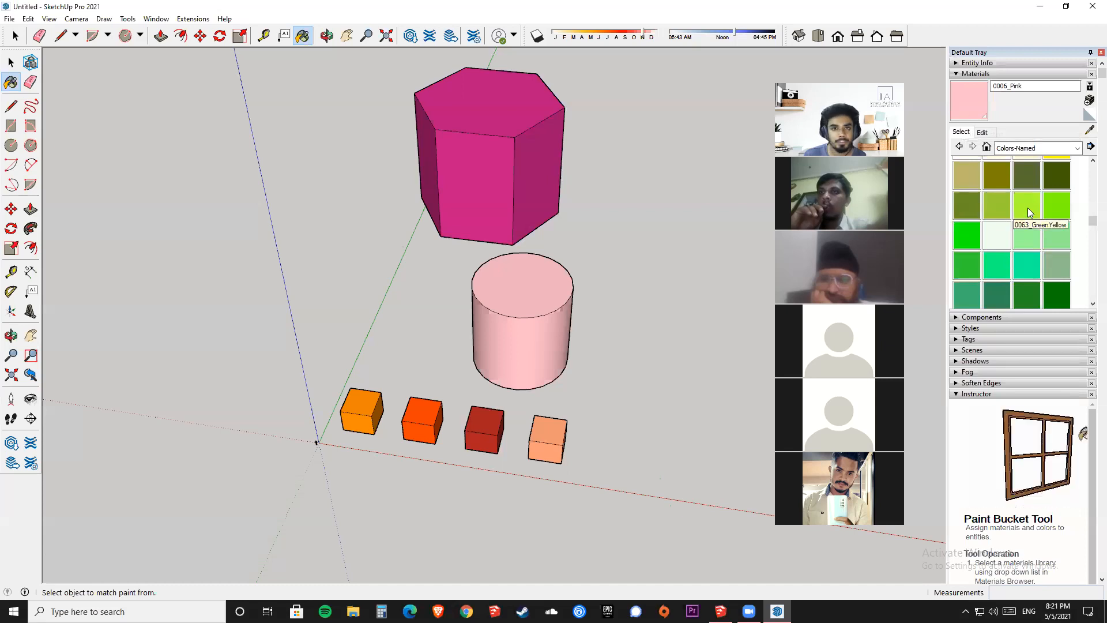
pyautogui.keyDown('alt'); pyautogui.click(554, 427); pyautogui.keyUp('alt')
pyautogui.keyDown('alt'); pyautogui.click(484, 429); pyautogui.keyUp('alt')
pyautogui.keyDown('alt'); pyautogui.click(422, 419); pyautogui.keyUp('alt')
pyautogui.keyDown('alt'); pyautogui.click(363, 400); pyautogui.keyUp('alt')
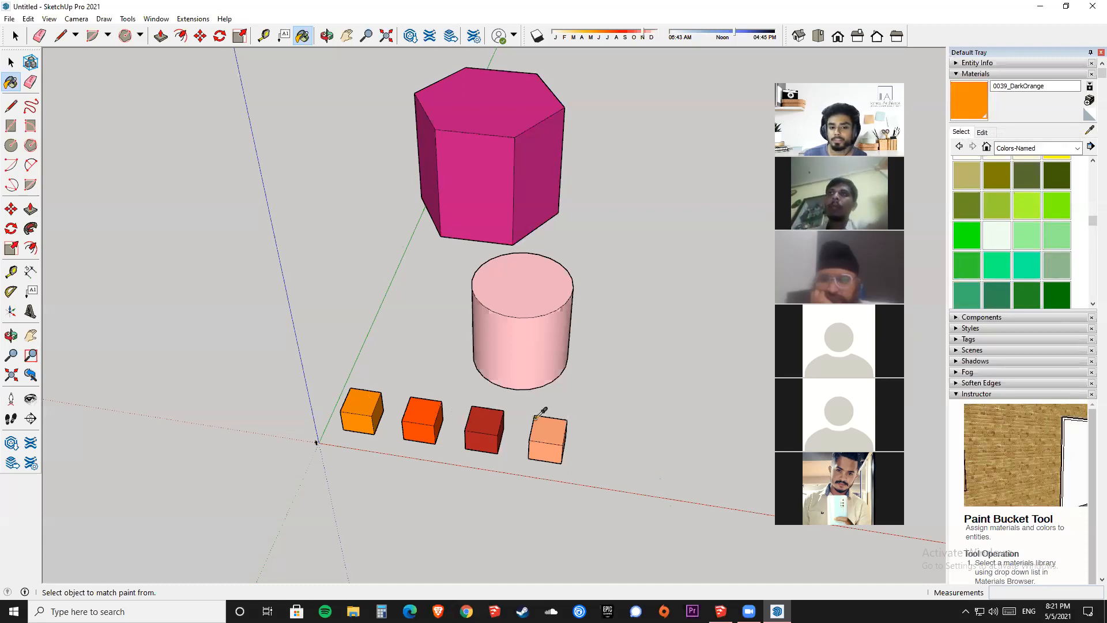
pyautogui.keyDown('alt'); pyautogui.click(497, 188); pyautogui.keyUp('alt')
pyautogui.keyDown('alt'); pyautogui.click(551, 264); pyautogui.keyUp('alt')
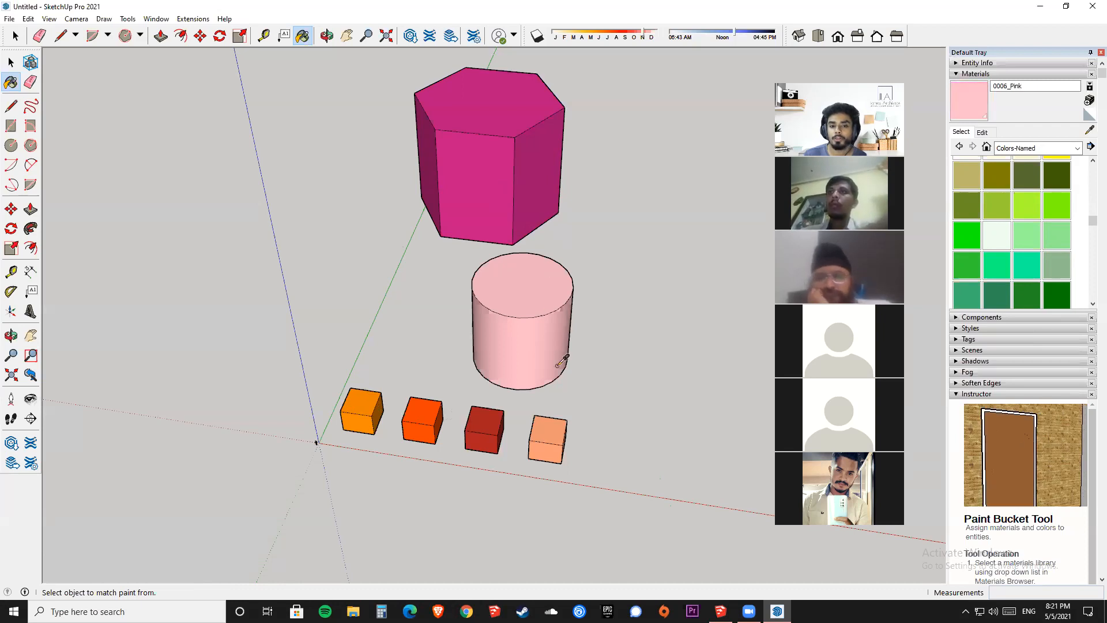
pyautogui.keyDown('alt'); pyautogui.click(549, 427); pyautogui.keyUp('alt')
pyautogui.keyDown('alt'); pyautogui.click(488, 428); pyautogui.keyUp('alt')
pyautogui.keyDown('alt'); pyautogui.click(423, 412); pyautogui.keyUp('alt')
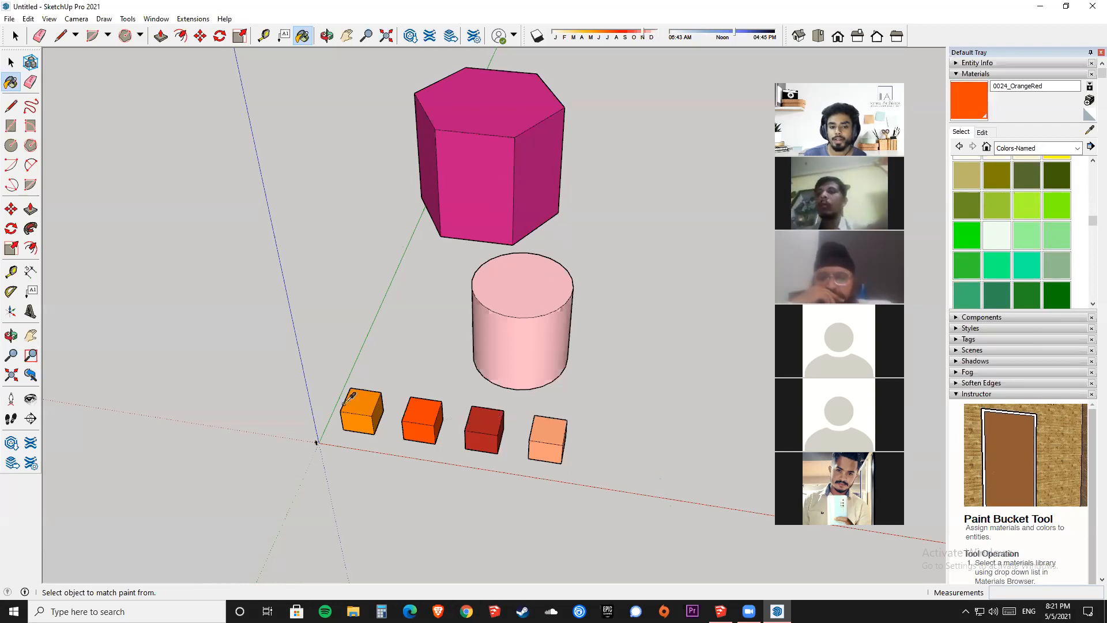
pyautogui.keyDown('alt'); pyautogui.click(360, 397); pyautogui.keyUp('alt')
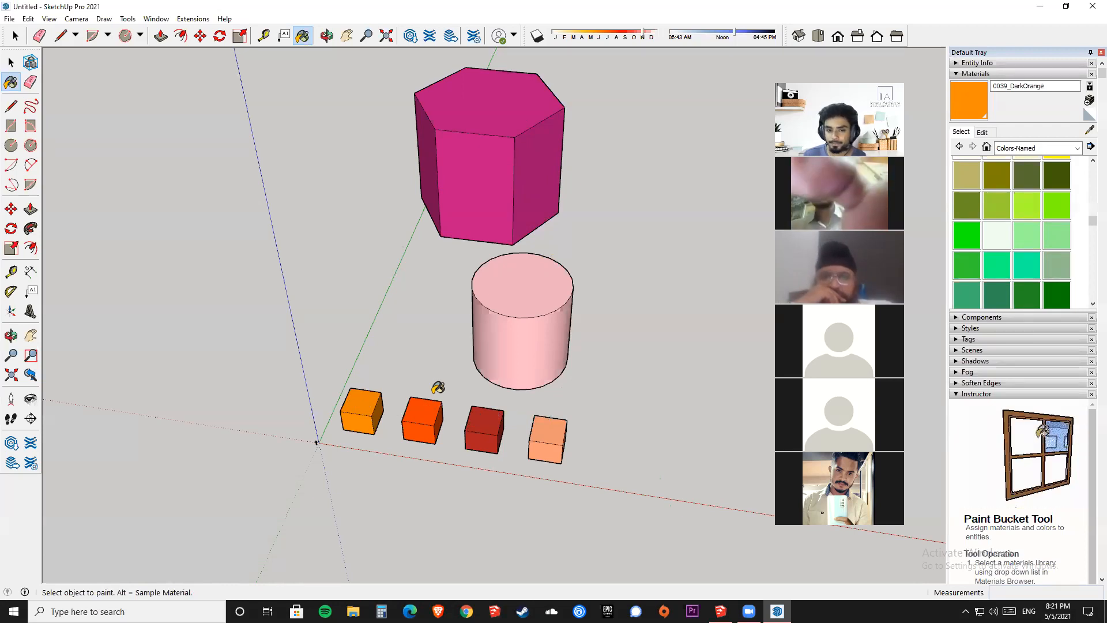
pyautogui.scroll(-2, 435, 386)
pyautogui.moveTo(436, 386)
pyautogui.mouseDown(button='middle')
pyautogui.moveTo(458, 316)
pyautogui.moveTo(461, 327)
pyautogui.mouseUp(button='middle')
pyautogui.press('space')
pyautogui.moveTo(484, 227); pyautogui.dragTo(573, 311, button='middle')
pyautogui.moveTo(645, 546); pyautogui.dragTo(364, 161)
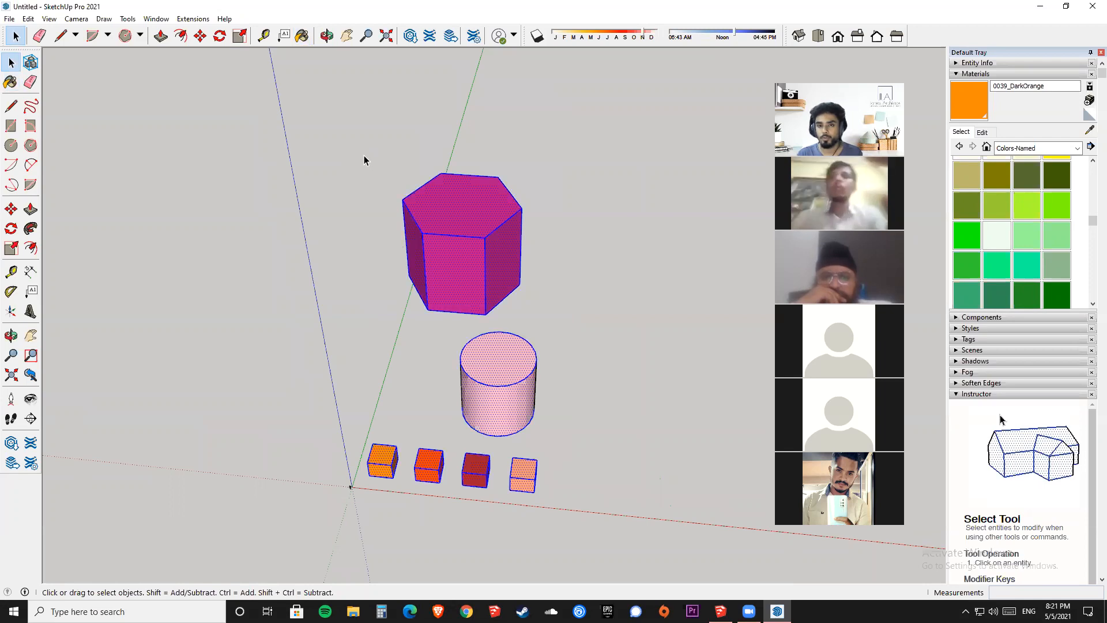
pyautogui.click(621, 246)
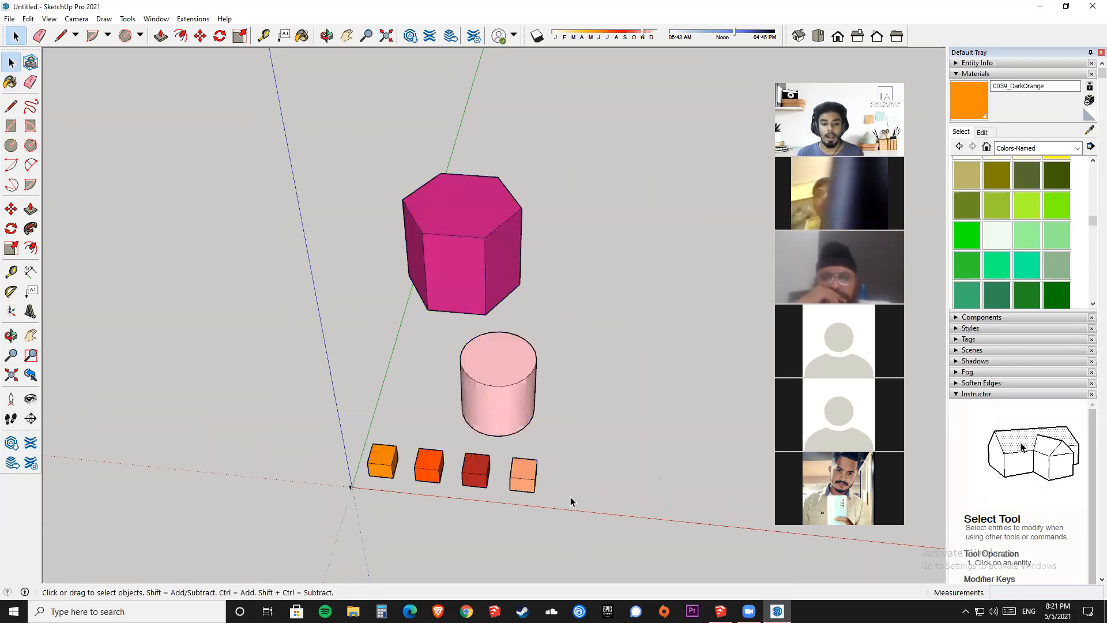
# Paint all connected matching faces of the three boxes farthest from the origin with the sampled 0039_DarkOrange.
pyautogui.scroll(1, 589, 483)
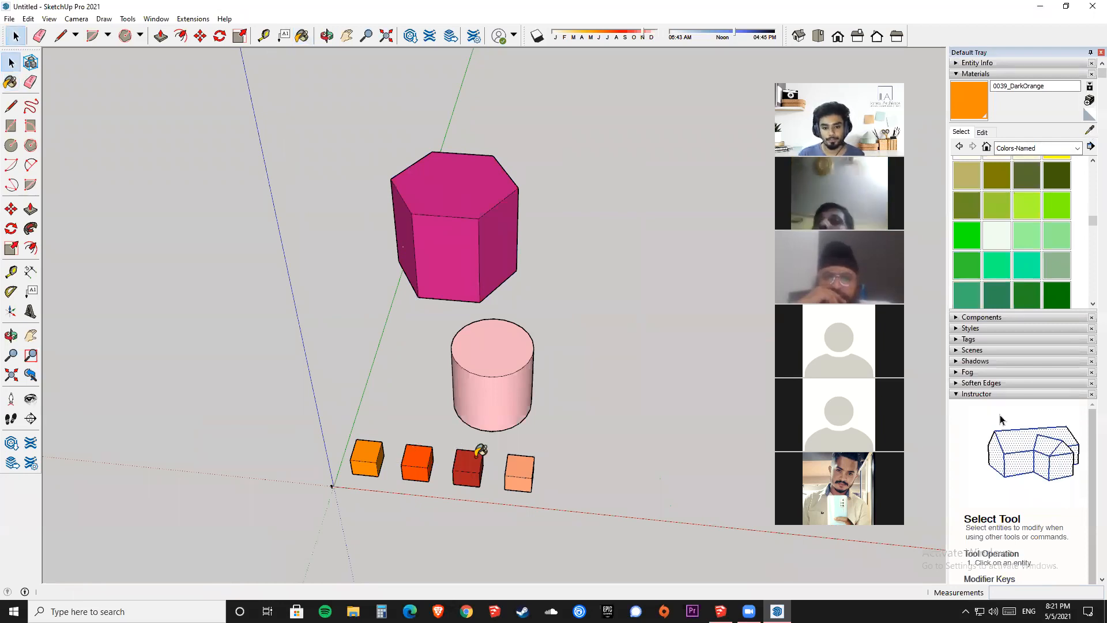
pyautogui.scroll(2, 460, 444)
pyautogui.press('b')
pyautogui.scroll(3, 467, 475)
pyautogui.keyDown('ctrl'); pyautogui.click(467, 474); pyautogui.keyUp('ctrl')
pyautogui.keyDown('ctrl'); pyautogui.click(568, 475); pyautogui.keyUp('ctrl')
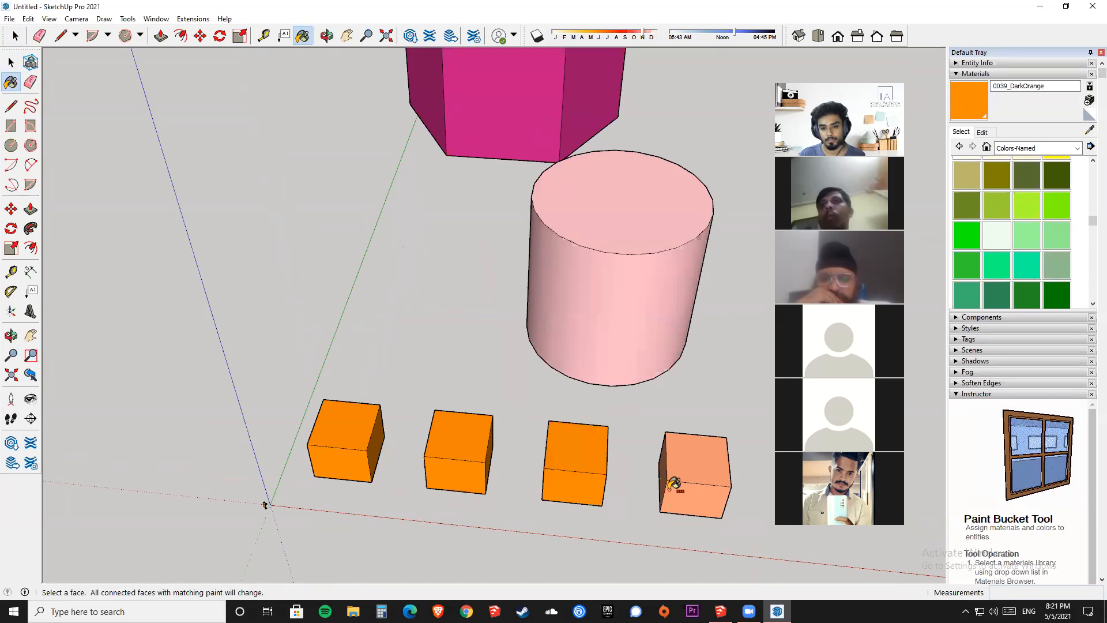
pyautogui.keyDown('ctrl'); pyautogui.click(676, 483); pyautogui.keyUp('ctrl')
# Delete the pink cylinder and the MediumVioletRed hexagonal prism, leaving only the four boxes.
pyautogui.scroll(-2, 568, 466)
pyautogui.moveTo(625, 459)
pyautogui.mouseDown(button='middle')
pyautogui.moveTo(594, 446)
pyautogui.moveTo(583, 365)
pyautogui.mouseUp(button='middle')
pyautogui.press('space')
pyautogui.click(582, 366)
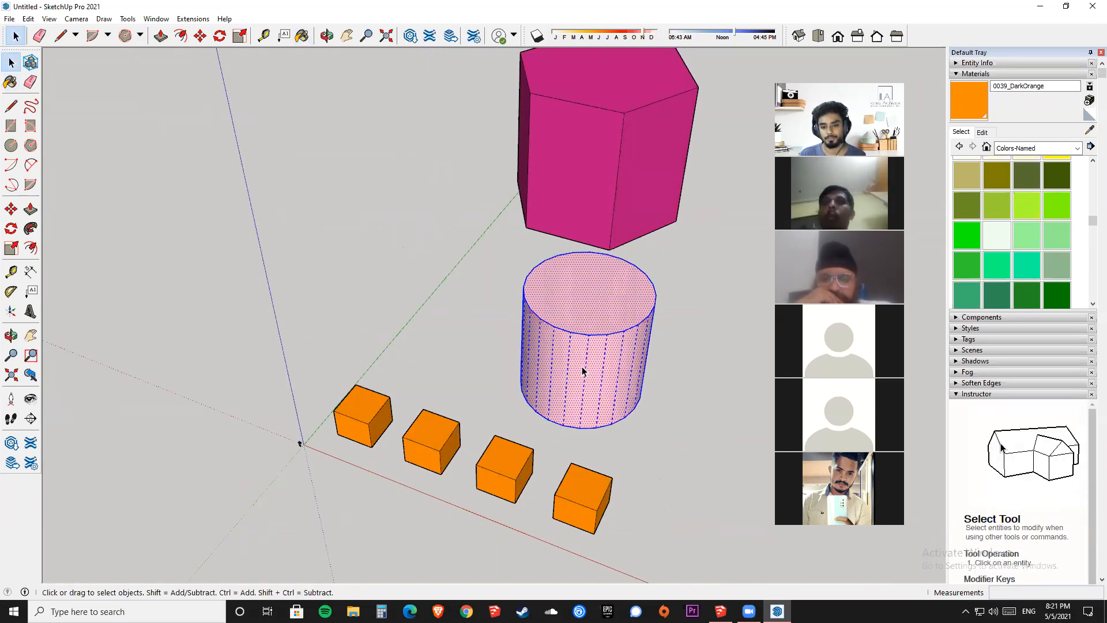
pyautogui.press('Delete')
pyautogui.click(610, 220)
pyautogui.press('Delete')
# Paint the side face of each of the four boxes that points along the red axis, away from the origin, with 0063_GreenYellow.
pyautogui.moveTo(539, 258); pyautogui.dragTo(690, 301, button='middle')
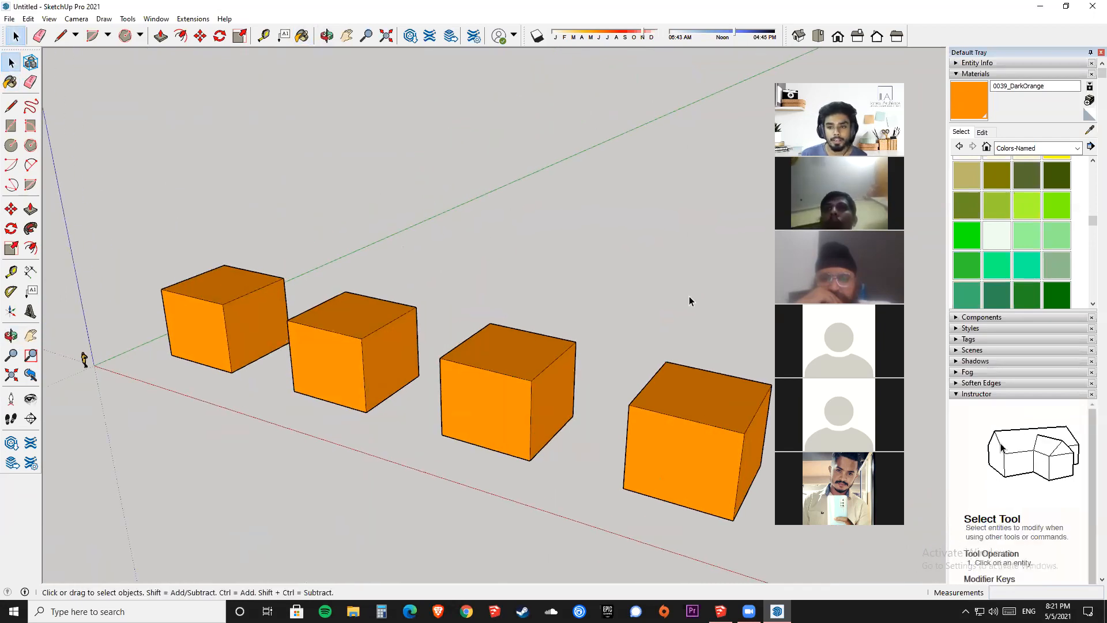
pyautogui.click(999, 217)
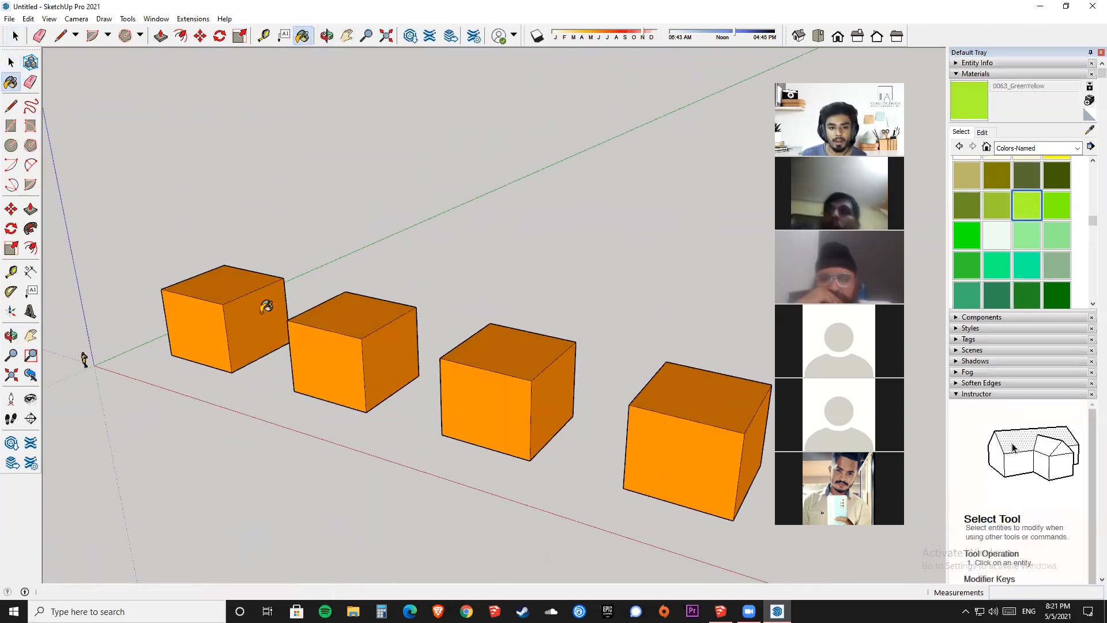
pyautogui.click(265, 311)
pyautogui.click(392, 358)
pyautogui.click(560, 398)
pyautogui.click(750, 447)
pyautogui.moveTo(750, 446)
pyautogui.mouseDown(button='middle')
pyautogui.moveTo(383, 324)
pyautogui.moveTo(632, 444)
pyautogui.moveTo(271, 282)
pyautogui.moveTo(380, 323)
pyautogui.mouseUp(button='middle')
pyautogui.press('space')
# Check the area of the GreenYellow face on the box farthest from the origin in its Entity Info.
pyautogui.click(605, 428)
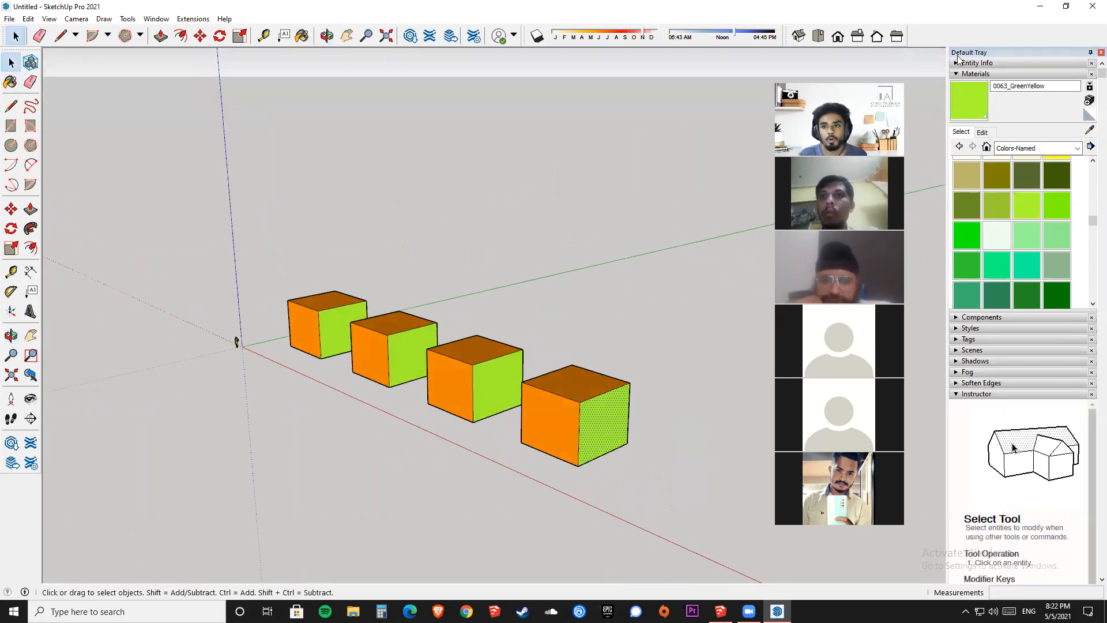
pyautogui.click(974, 63)
pyautogui.moveTo(1024, 112); pyautogui.dragTo(952, 128)
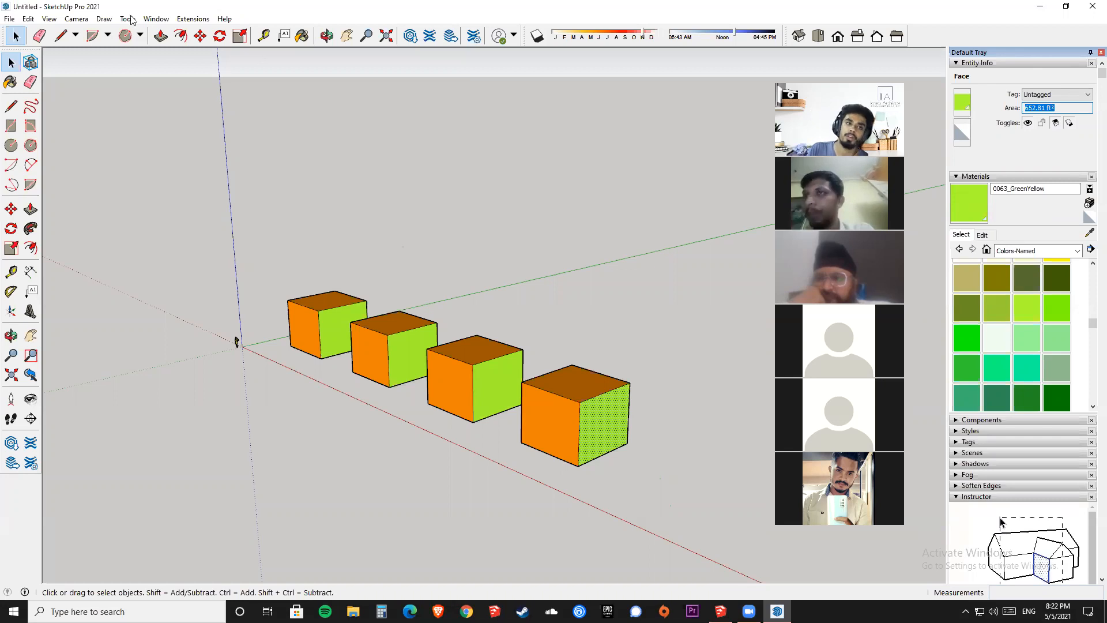
# Set the model's measurement units to Decimal format with area in Feet².
pyautogui.click(156, 18)
pyautogui.click(194, 83)
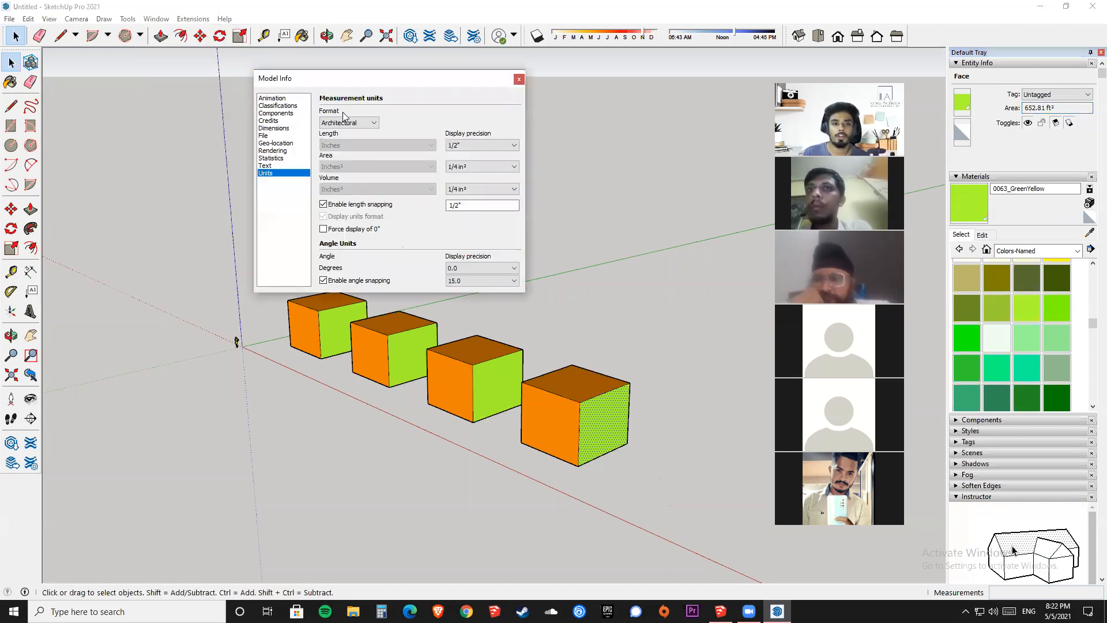
pyautogui.click(353, 123)
pyautogui.click(353, 136)
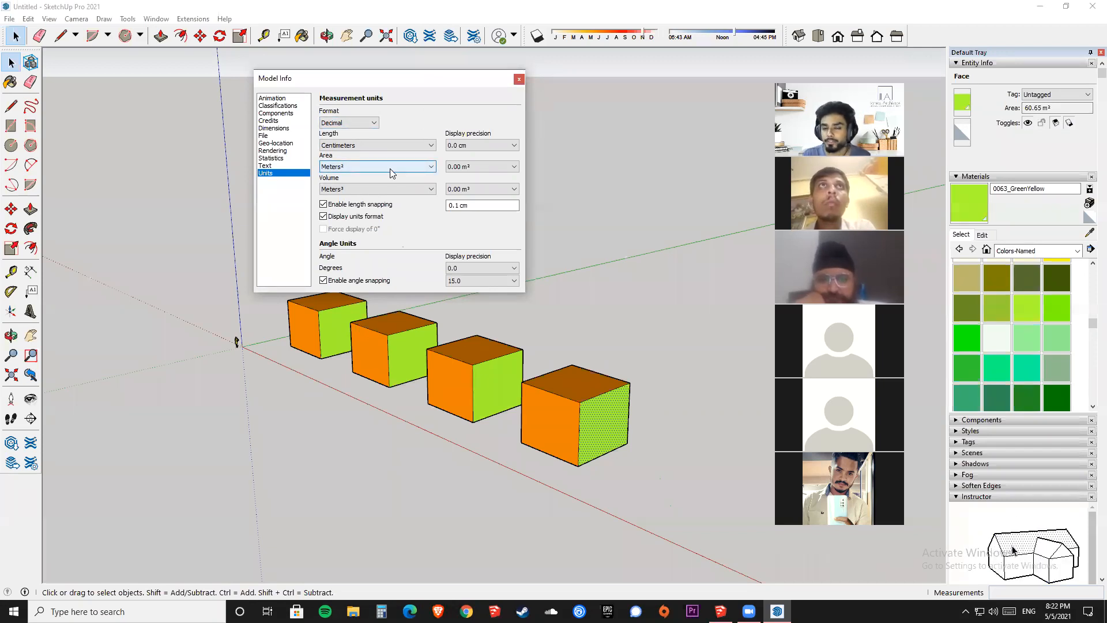
pyautogui.click(334, 167)
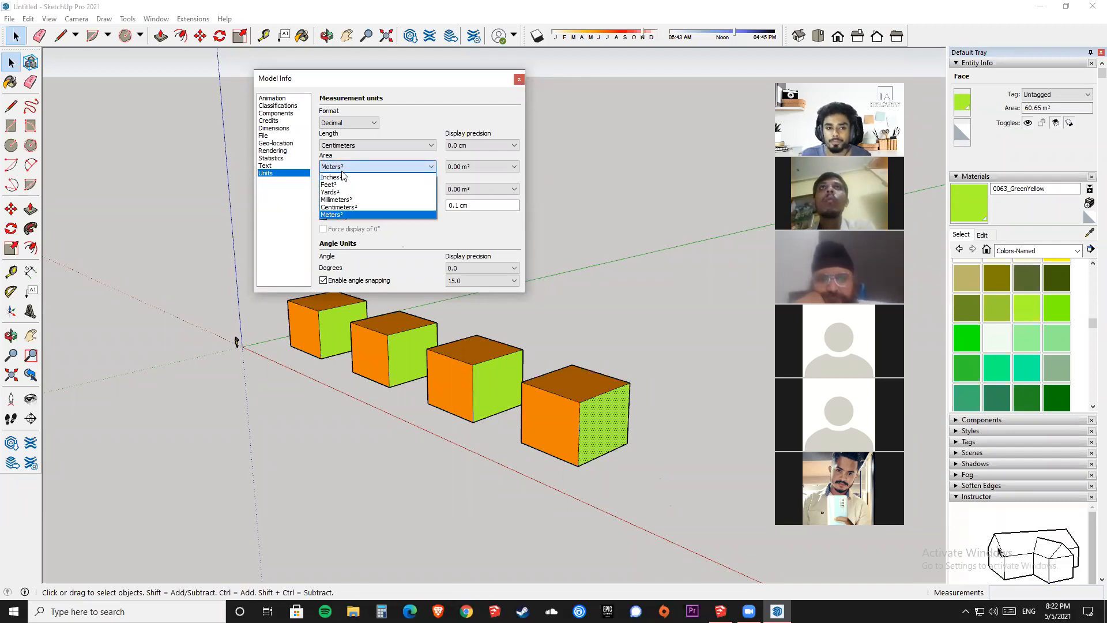
pyautogui.click(346, 184)
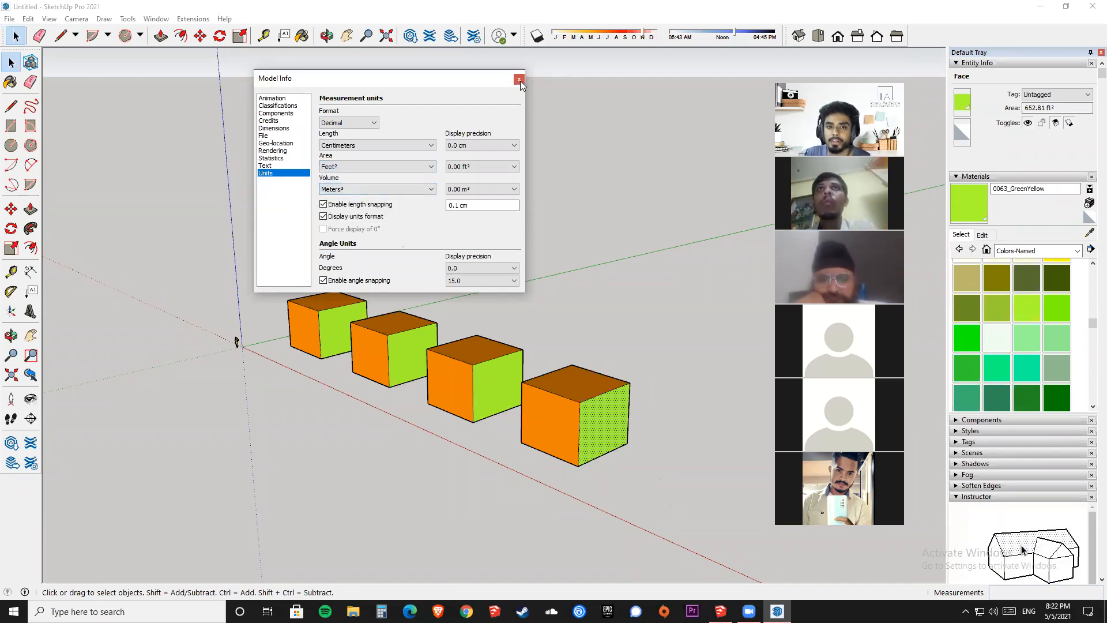
pyautogui.click(519, 79)
# Reselect the GreenYellow face of the farthest box, check its area in square feet, and clear the selection.
pyautogui.click(633, 224)
pyautogui.click(610, 414)
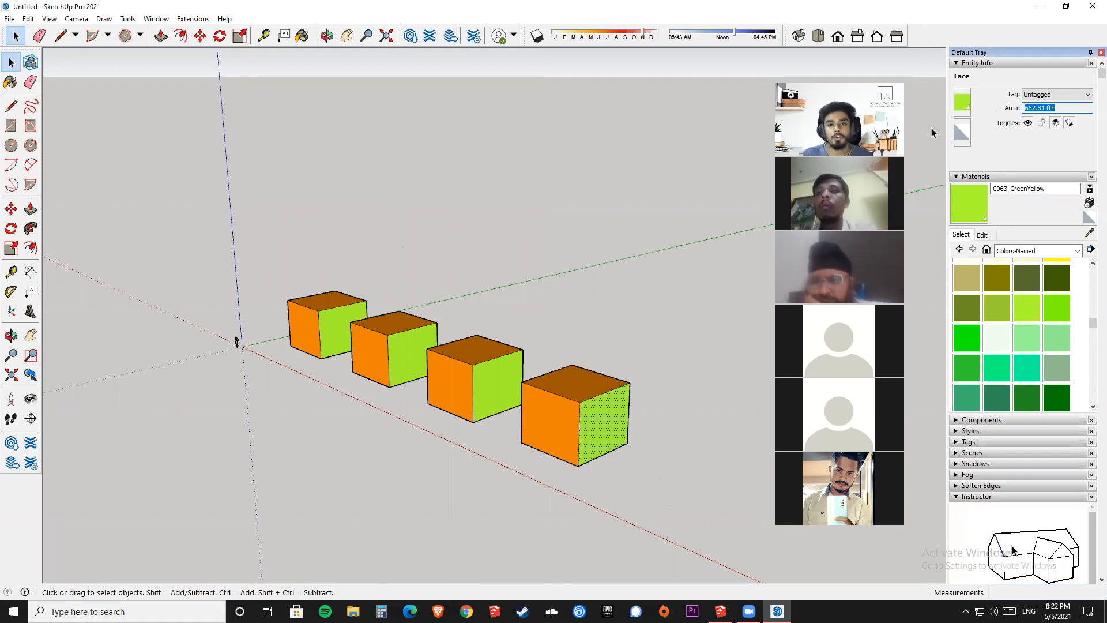
pyautogui.click(680, 351)
pyautogui.click(608, 401)
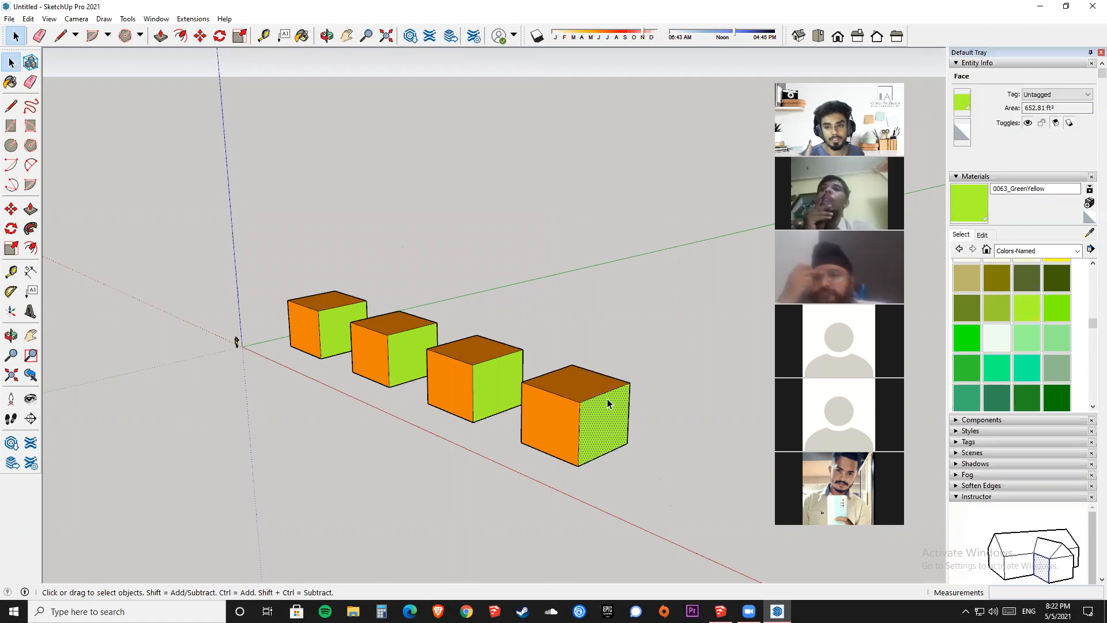
pyautogui.click(679, 399)
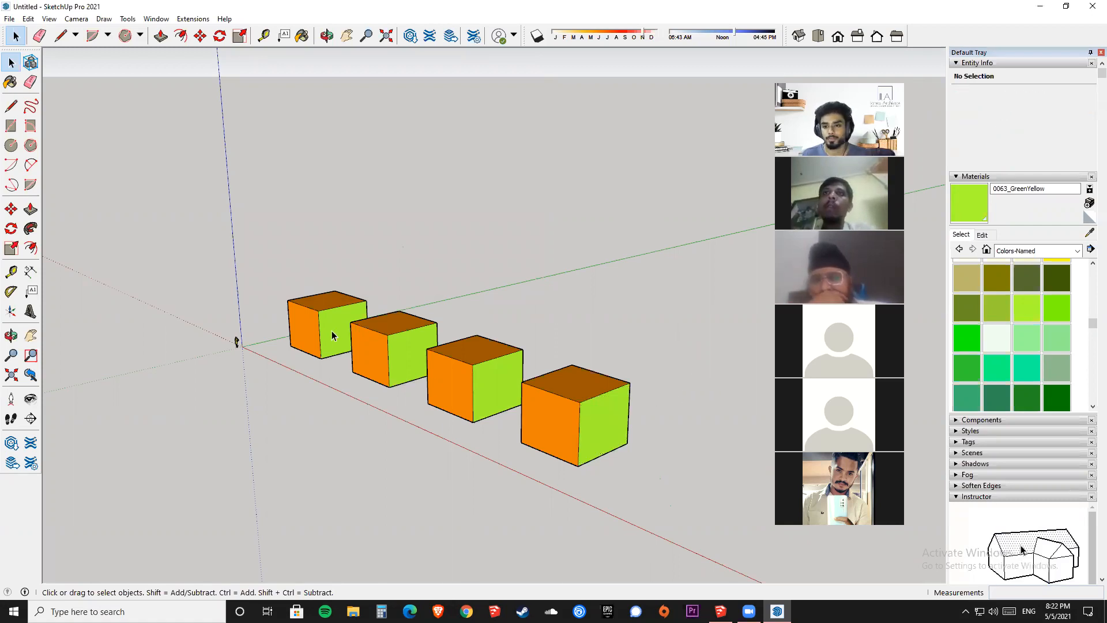
# Compute the total area of everything that shares the GreenYellow material of the farthest box's side face.
pyautogui.rightClick(608, 416)
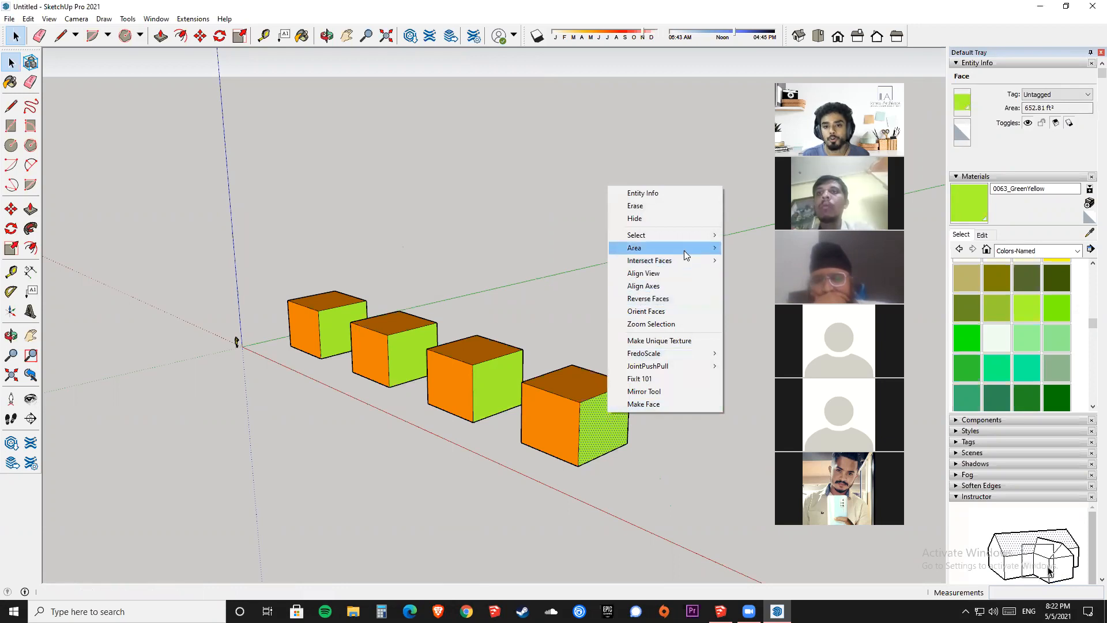
pyautogui.moveTo(686, 255)
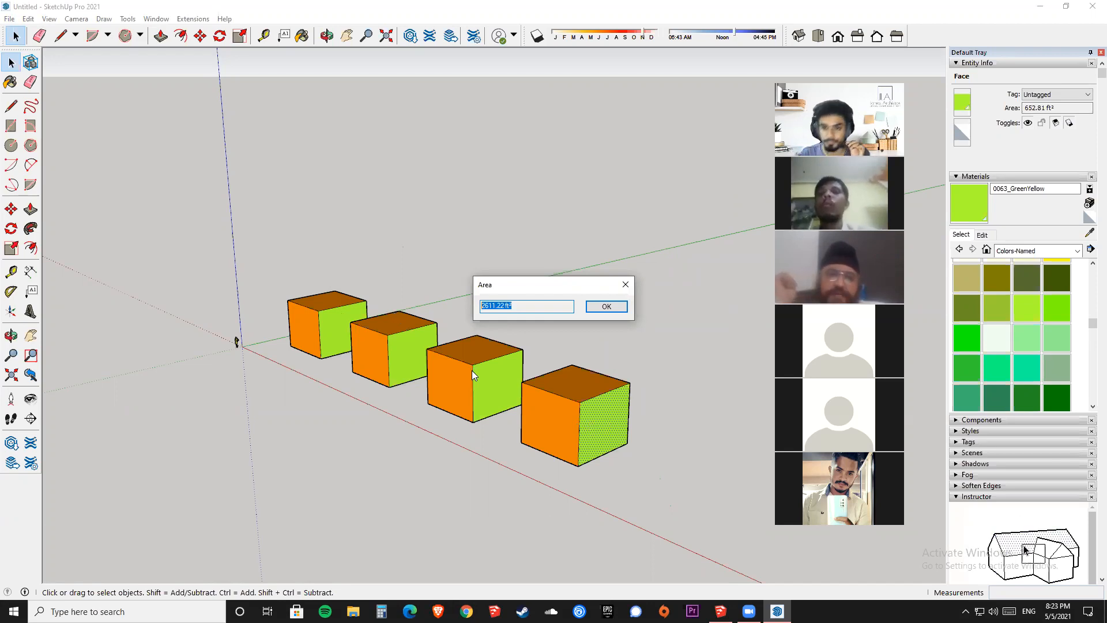
pyautogui.click(589, 308)
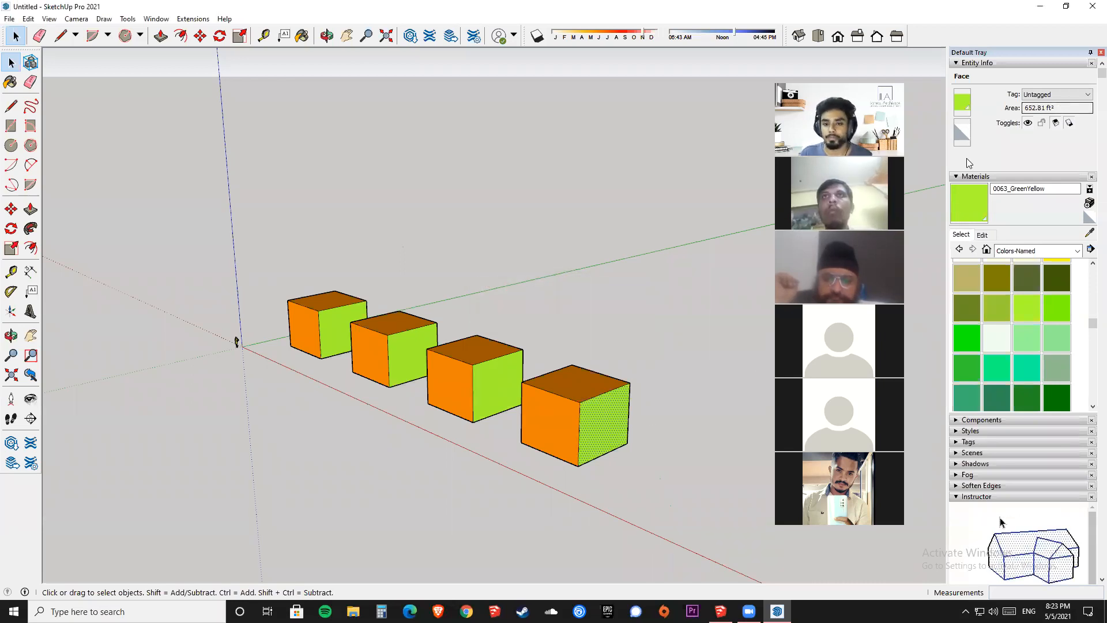
# Select the GreenYellow faces of all four boxes together, check their combined area in Entity Info, and clear the selection.
pyautogui.scroll(2, 473, 385)
pyautogui.keyDown('shift'); pyautogui.moveTo(565, 396); pyautogui.dragTo(544, 400, button='middle'); pyautogui.keyUp('shift')
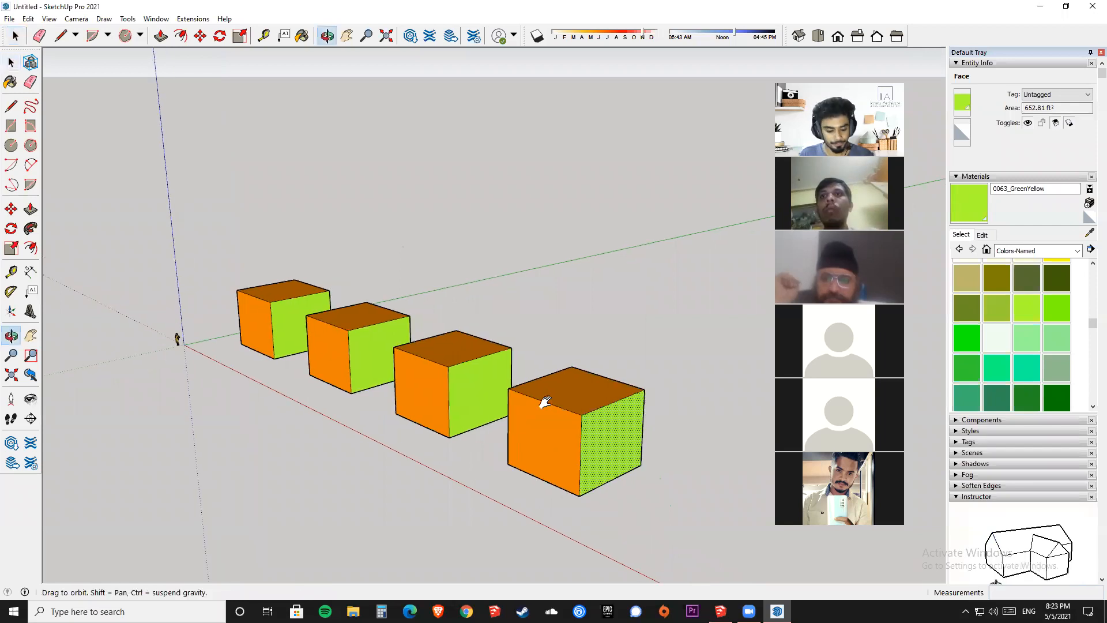
pyautogui.keyDown('ctrl'); pyautogui.click(477, 396); pyautogui.keyUp('ctrl')
pyautogui.keyDown('ctrl'); pyautogui.click(373, 351); pyautogui.keyUp('ctrl')
pyautogui.keyDown('ctrl'); pyautogui.click(290, 326); pyautogui.keyUp('ctrl')
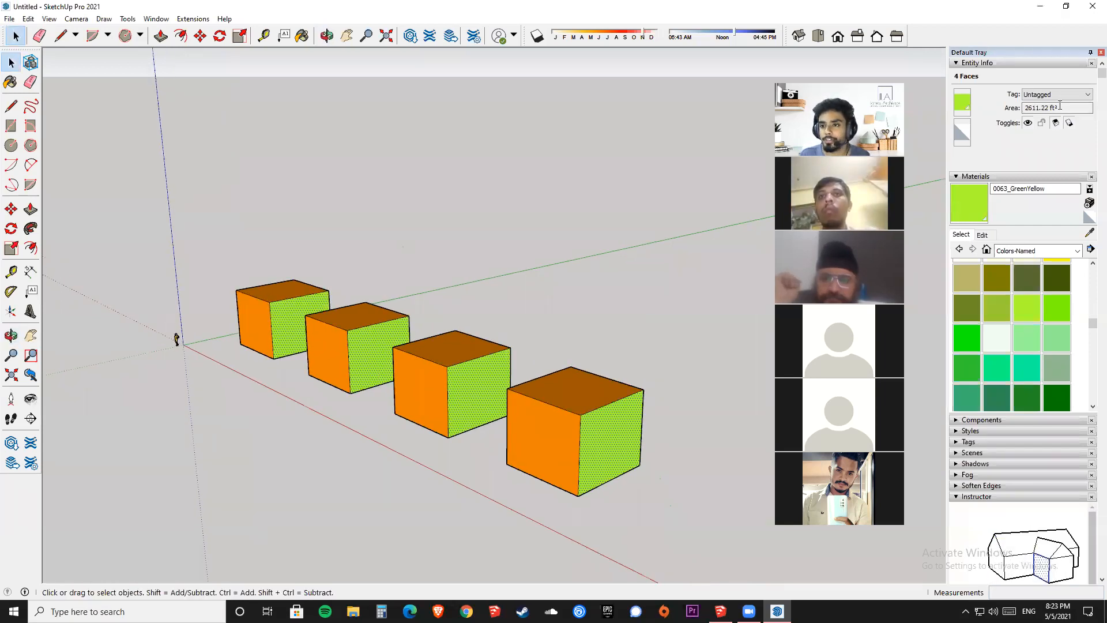
pyautogui.click(1060, 105)
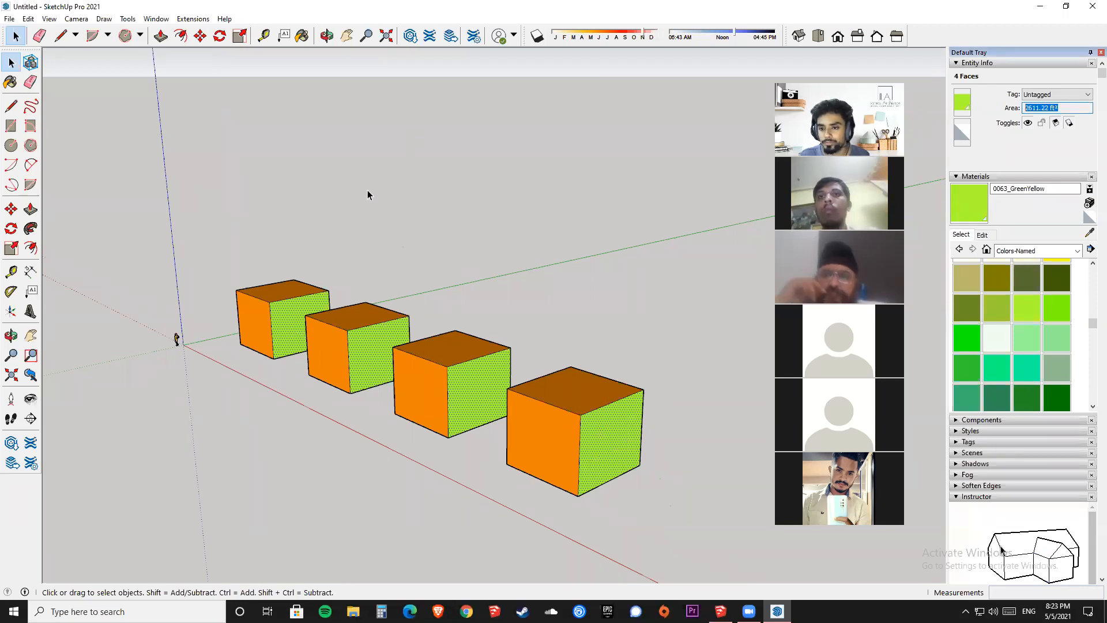
pyautogui.scroll(-1, 250, 229)
pyautogui.click(381, 196)
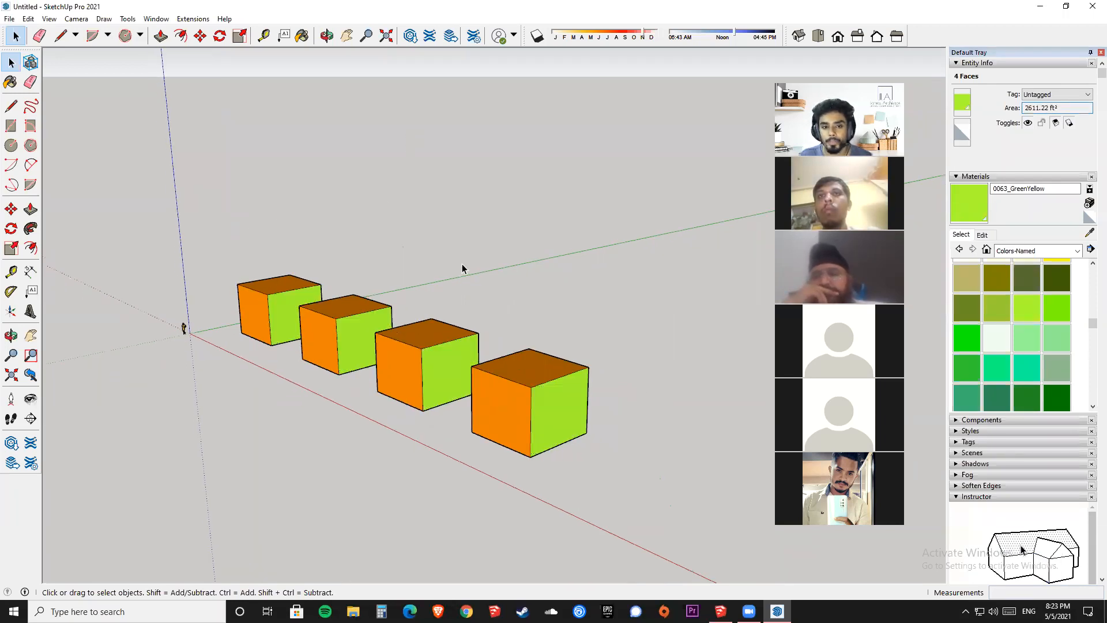
# Recheck the area by material for GreenYellow from the farthest box to compare it with the combined selection.
pyautogui.rightClick(565, 397)
pyautogui.moveTo(668, 237)
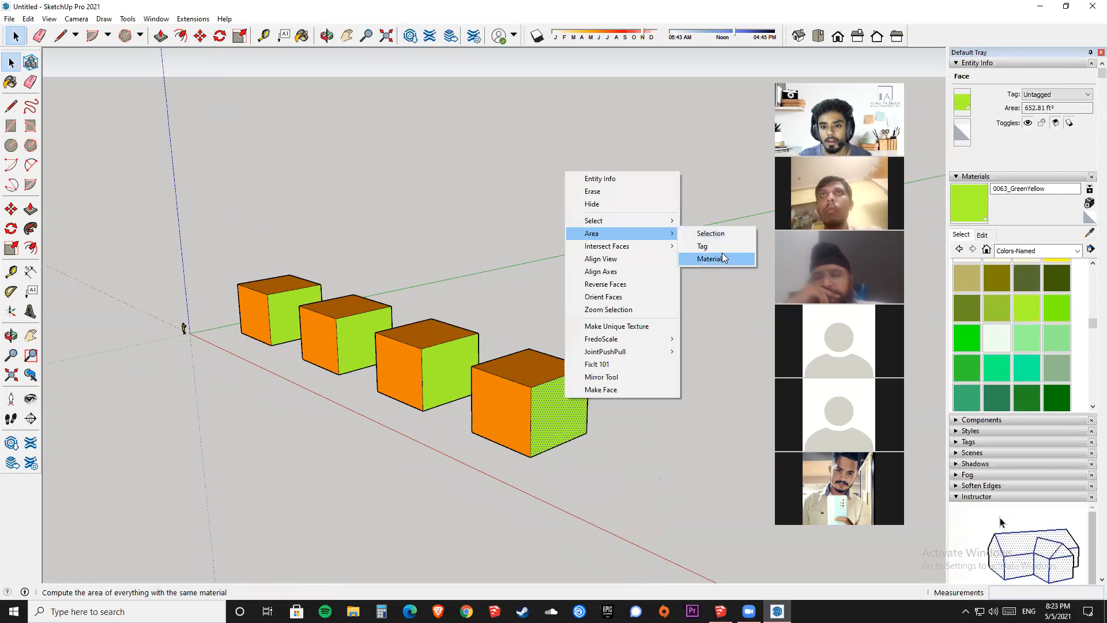
pyautogui.click(721, 258)
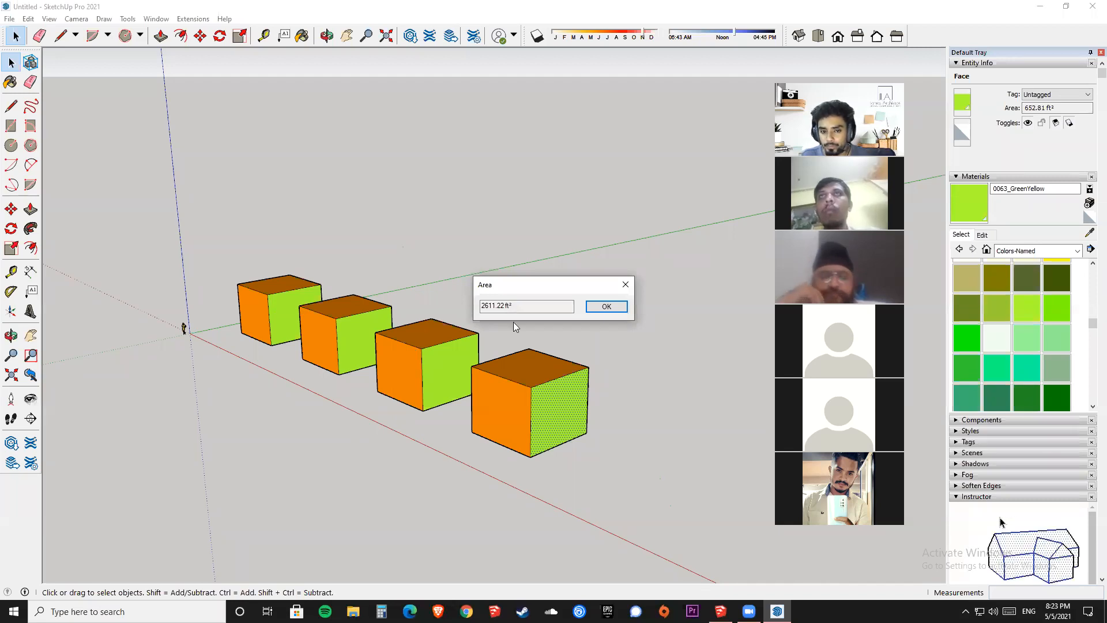
pyautogui.moveTo(522, 302); pyautogui.dragTo(479, 305)
pyautogui.click(606, 306)
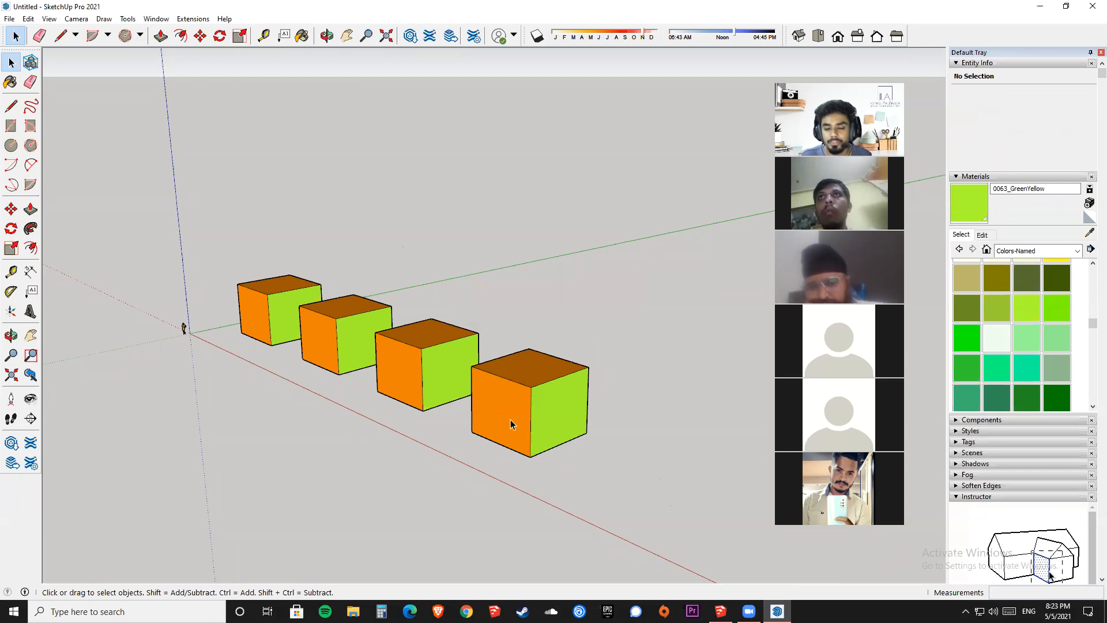
# Compute the total area of everything painted DarkOrange, starting from the front face of the farthest box.
pyautogui.rightClick(494, 396)
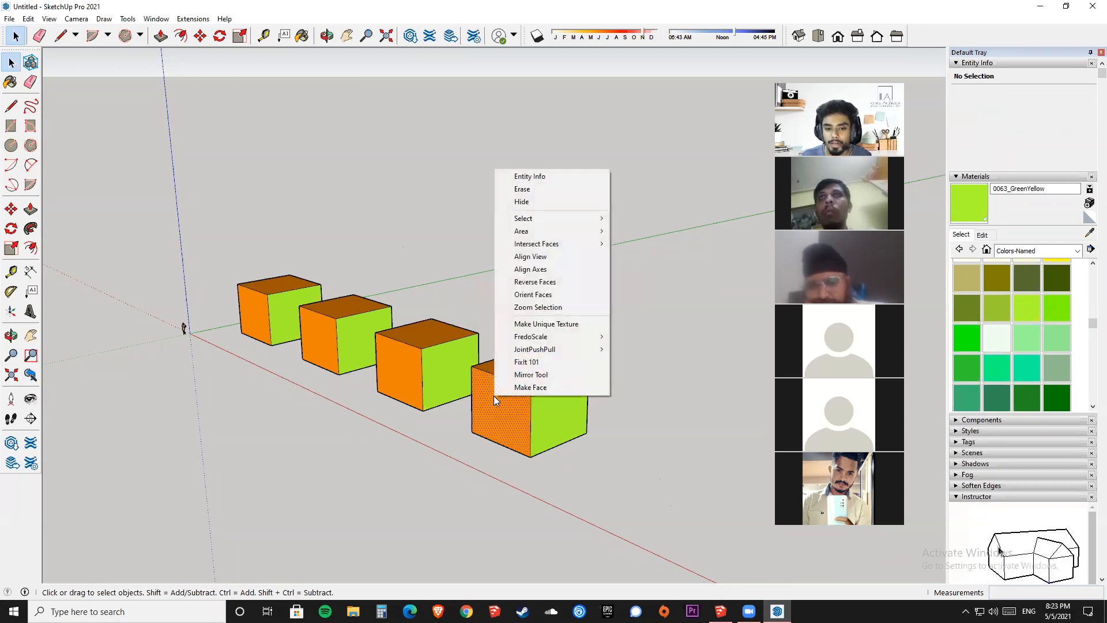
pyautogui.moveTo(585, 232)
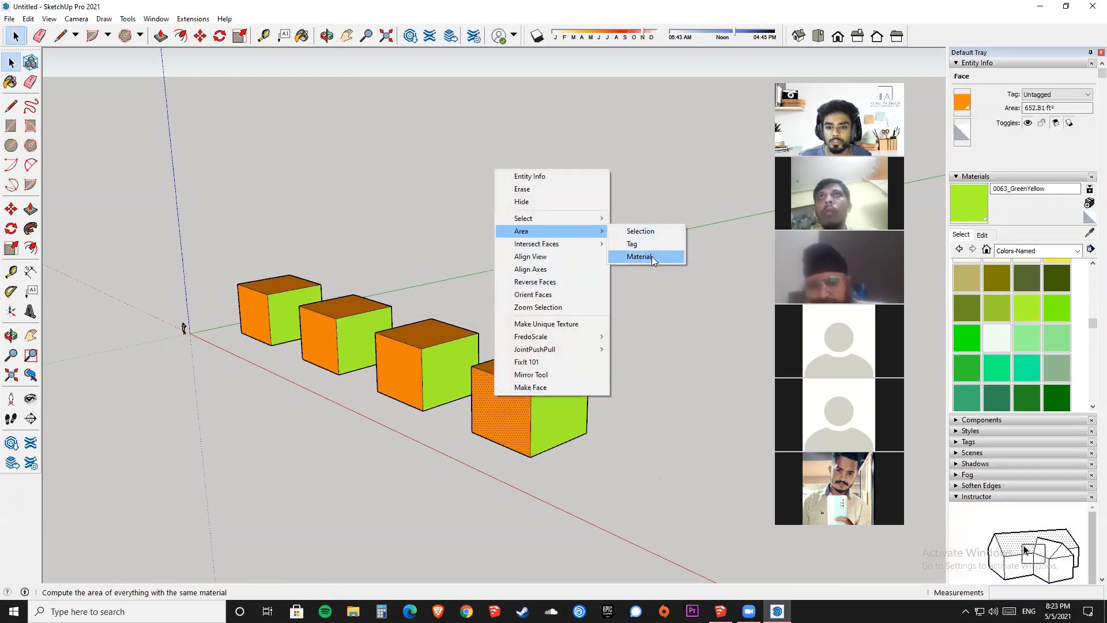
pyautogui.click(651, 255)
pyautogui.moveTo(528, 306); pyautogui.dragTo(232, 304)
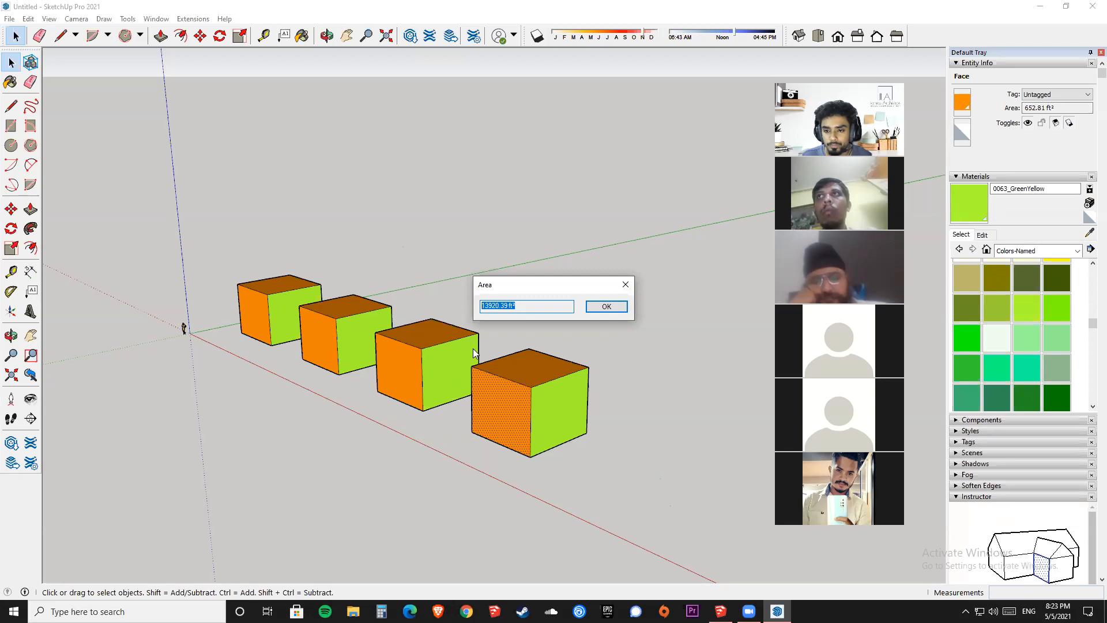
pyautogui.click(605, 307)
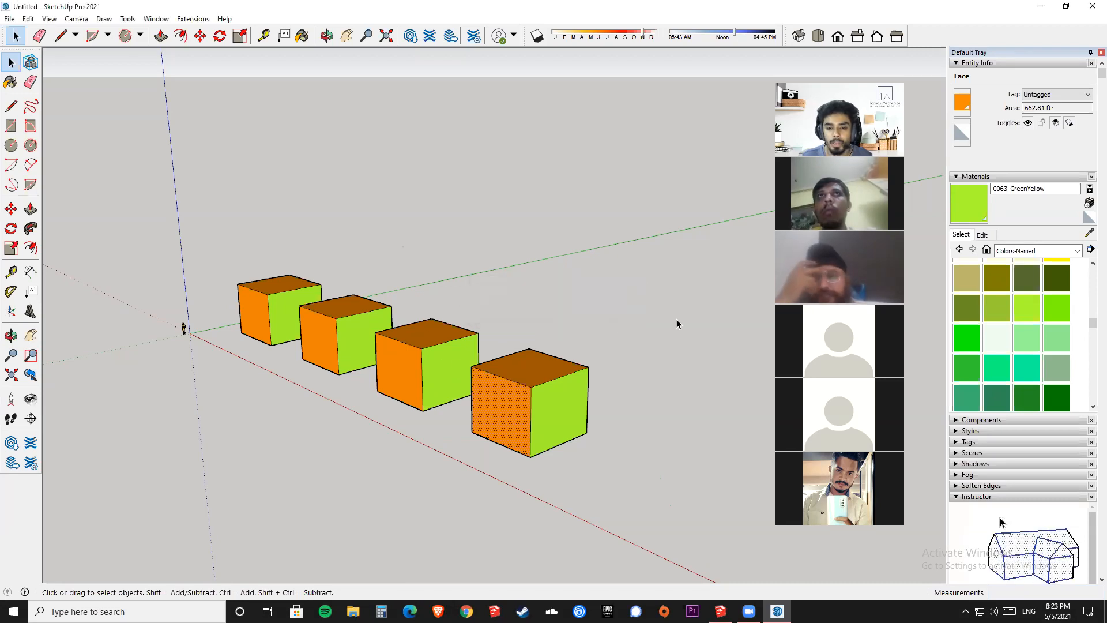
# Select all four boxes and delete them from the model.
pyautogui.moveTo(375, 339); pyautogui.dragTo(479, 424, button='middle')
pyautogui.scroll(-3, 449, 403)
pyautogui.moveTo(317, 326); pyautogui.dragTo(449, 372, button='middle')
pyautogui.scroll(-1, 449, 372)
pyautogui.moveTo(571, 412); pyautogui.dragTo(471, 334, button='middle')
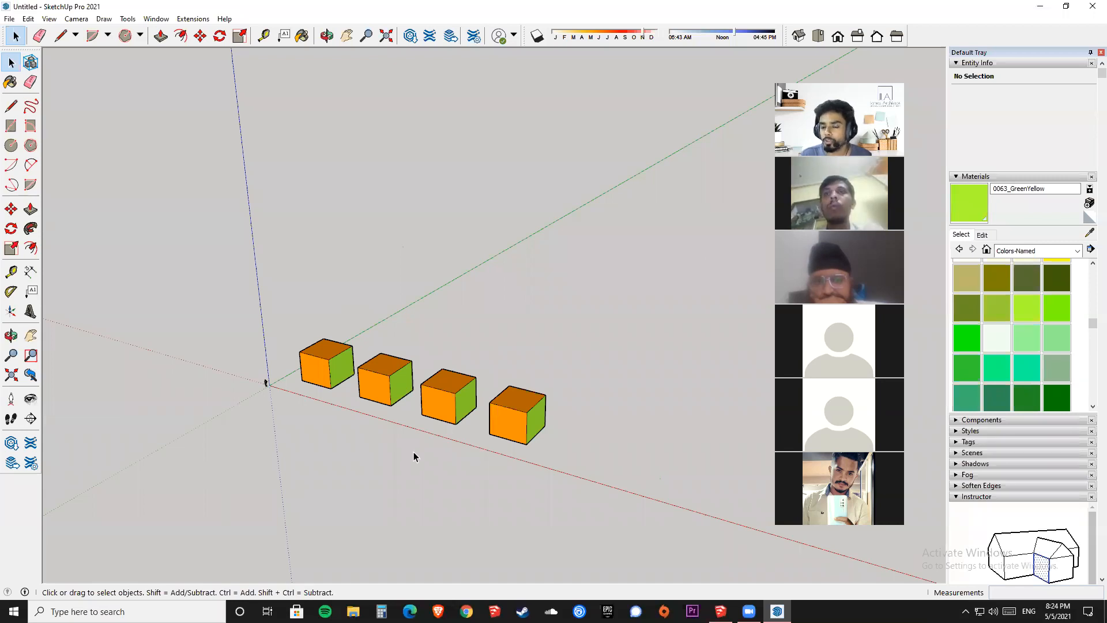
pyautogui.scroll(3, 507, 421)
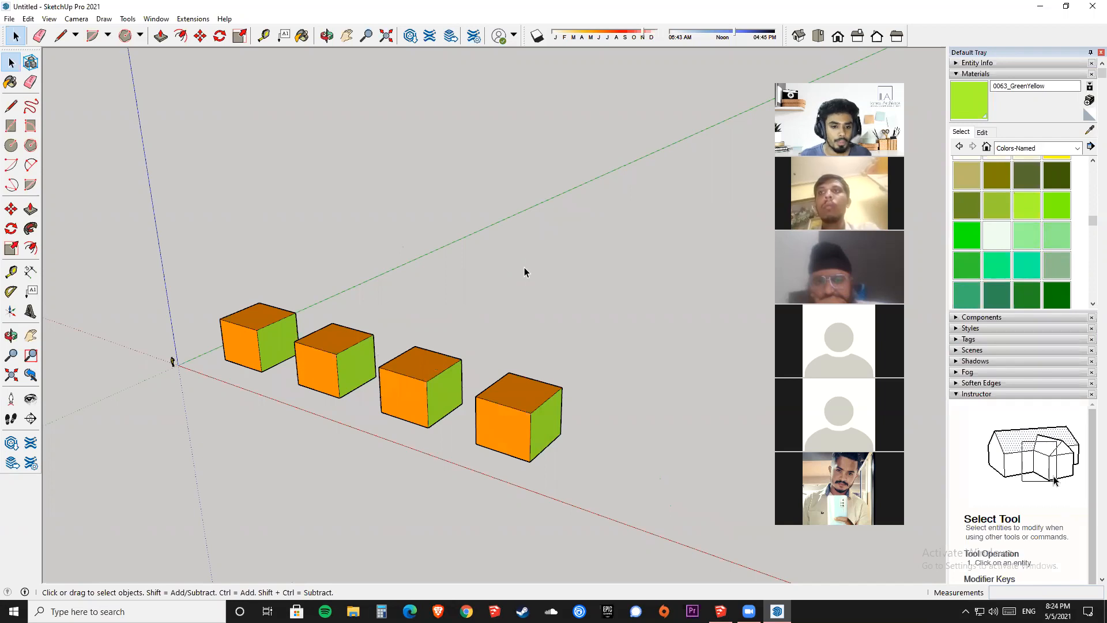
pyautogui.moveTo(510, 339); pyautogui.dragTo(522, 392, button='middle')
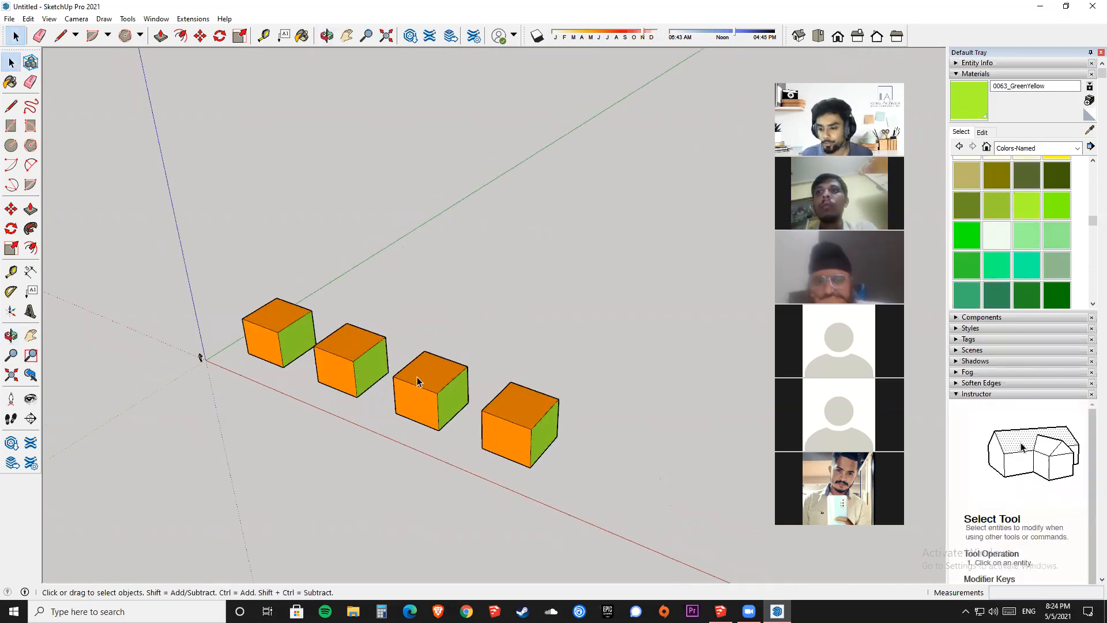
pyautogui.moveTo(321, 395); pyautogui.dragTo(721, 483, button='middle')
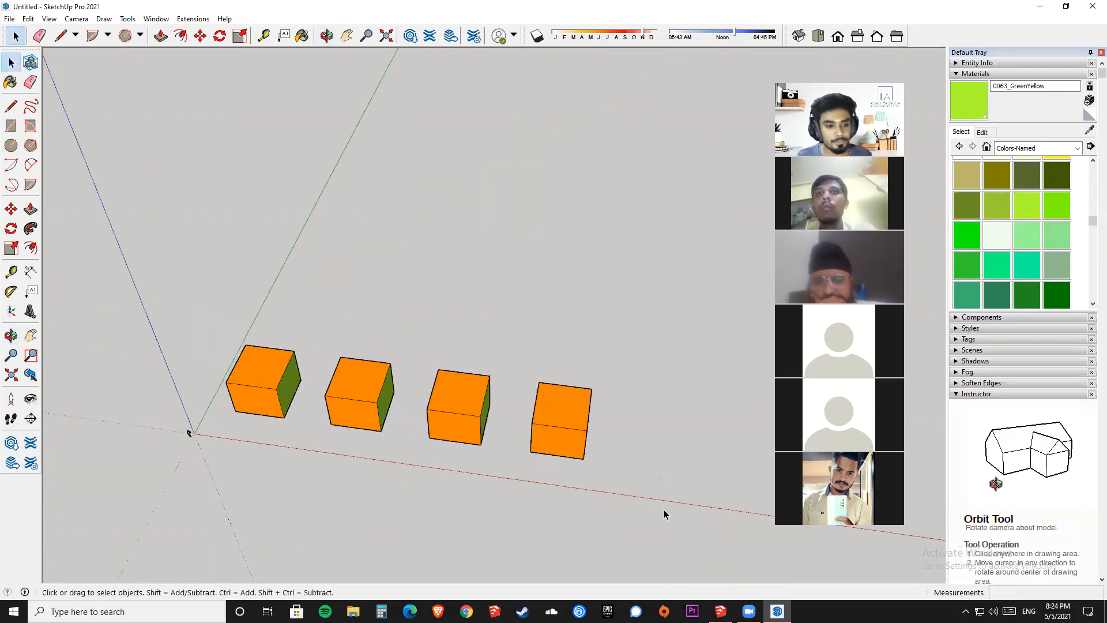
pyautogui.moveTo(663, 509); pyautogui.dragTo(203, 223)
pyautogui.press('Delete')
# Draw a rectangle of about 570 by 807 cm on the ground near the origin, beside the scale figure.
pyautogui.moveTo(276, 442); pyautogui.dragTo(234, 490, button='middle')
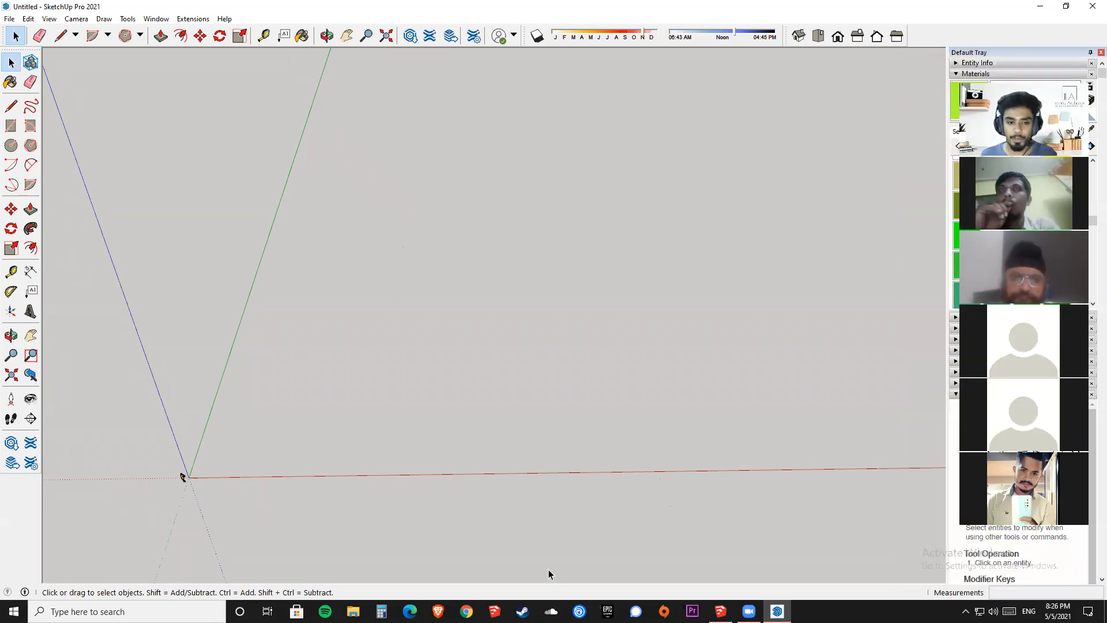
pyautogui.scroll(3, 170, 460)
pyautogui.keyDown('shift'); pyautogui.moveTo(229, 504); pyautogui.dragTo(369, 472, button='middle'); pyautogui.keyUp('shift')
pyautogui.scroll(3, 378, 471)
pyautogui.moveTo(302, 462); pyautogui.dragTo(320, 429, button='middle')
pyautogui.scroll(3, 362, 474)
pyautogui.moveTo(360, 472); pyautogui.dragTo(351, 460, button='middle')
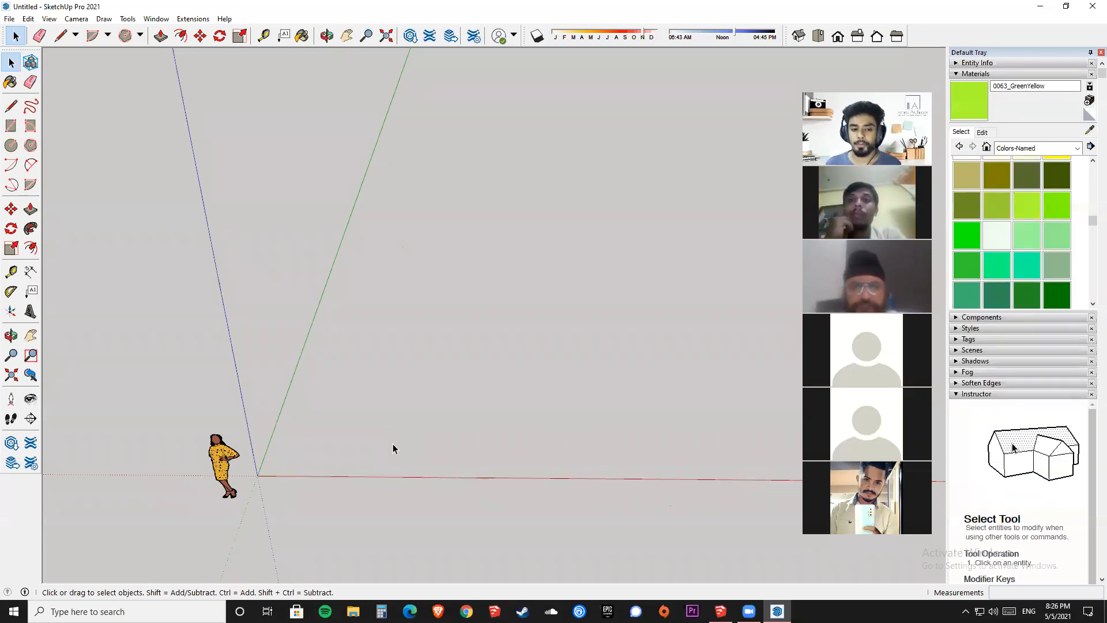
pyautogui.press('r')
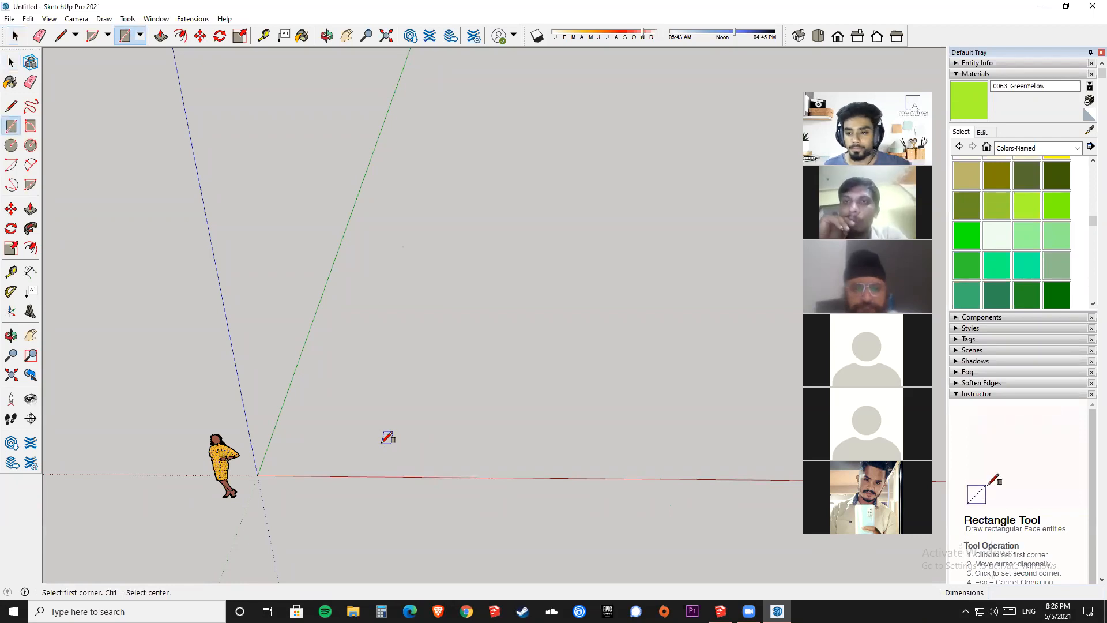
pyautogui.click(309, 460)
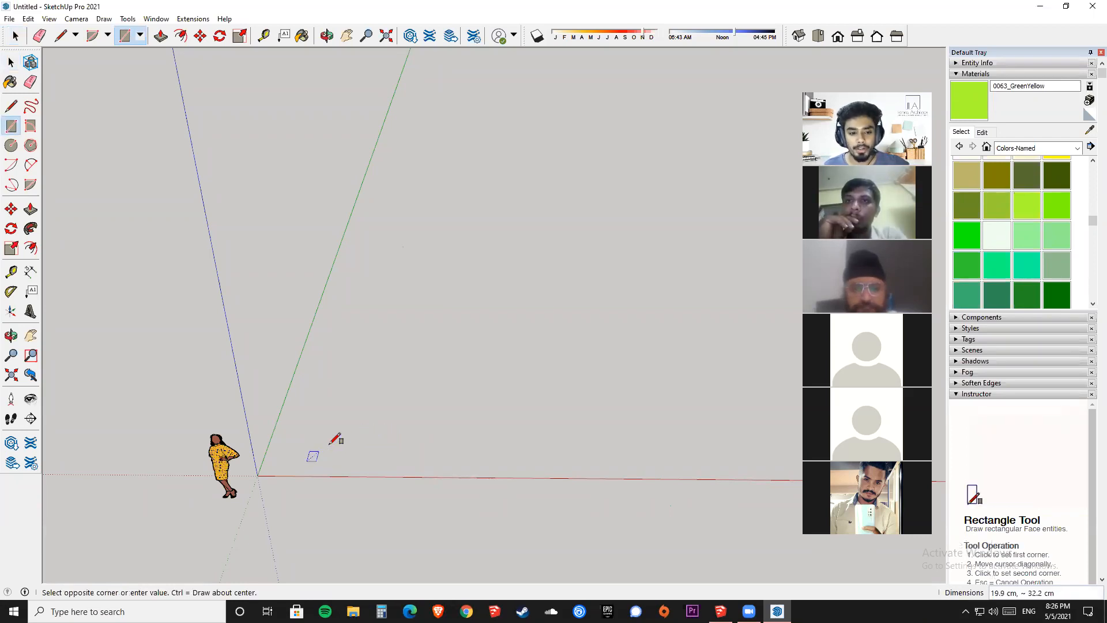
pyautogui.click(558, 274)
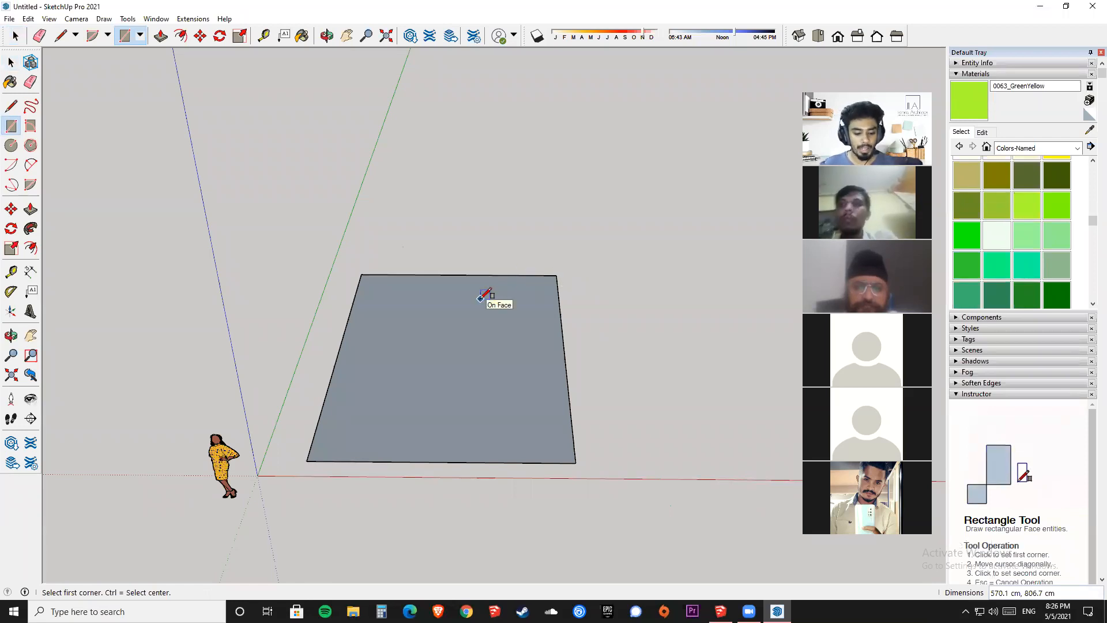
# Offset the rectangle's outline 20 cm inward to form a narrow border, leaving any further offset unfinished.
pyautogui.press('f')
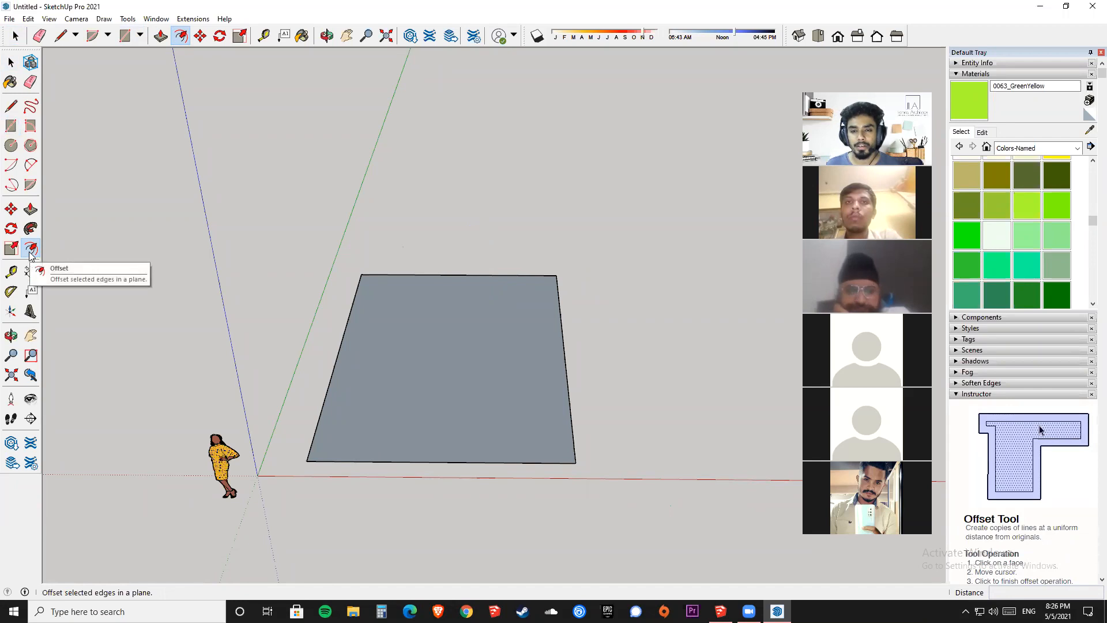
pyautogui.click(345, 367)
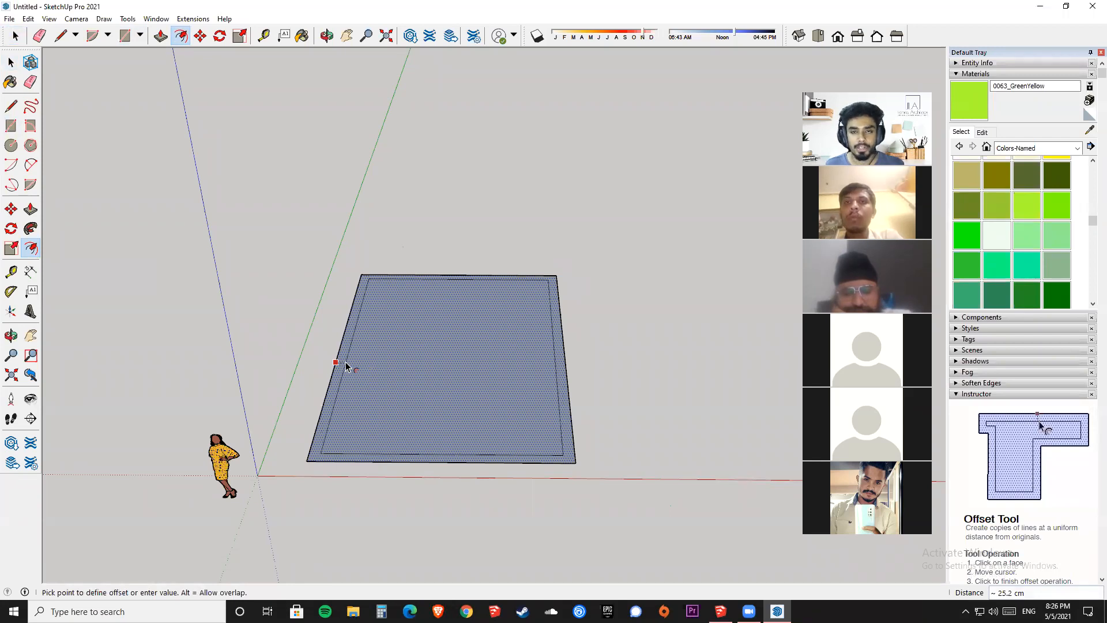
pyautogui.write('20')
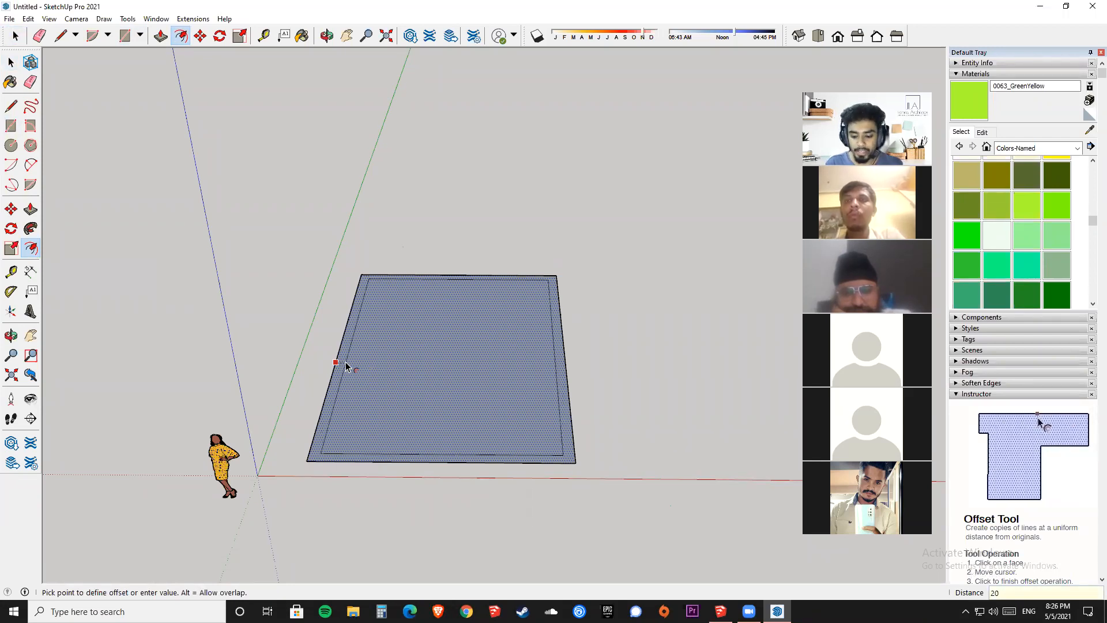
pyautogui.press('Return')
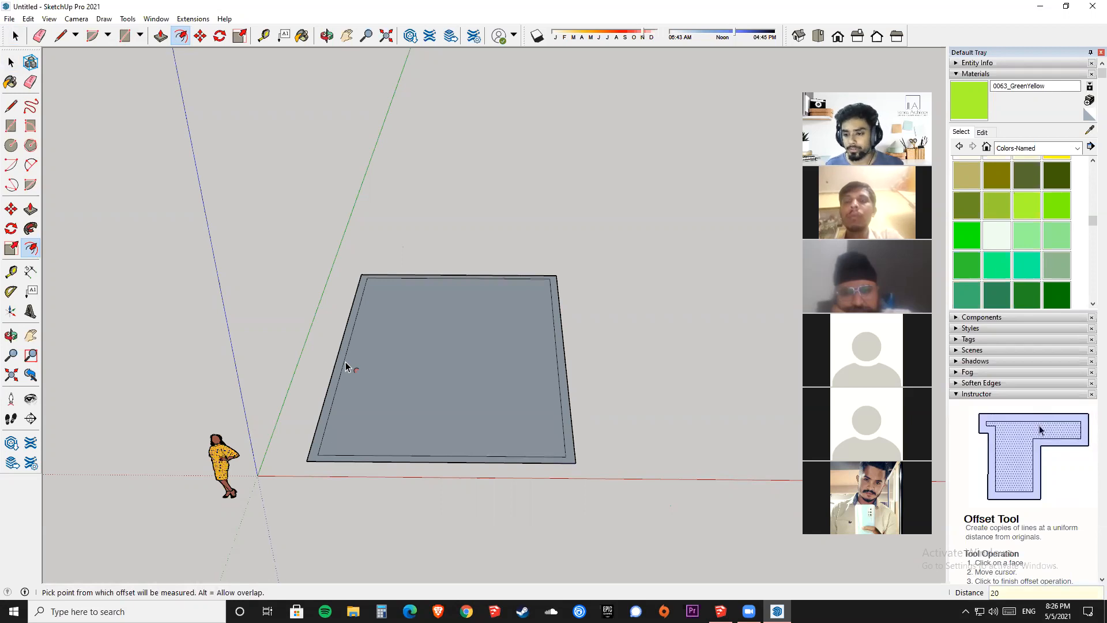
pyautogui.click(345, 364)
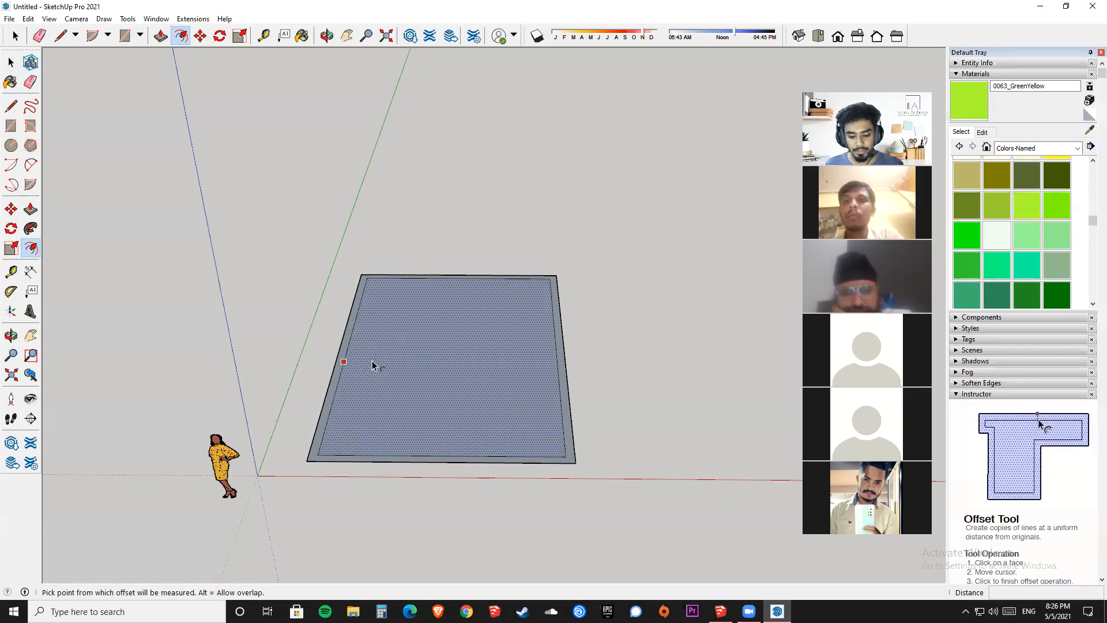
pyautogui.moveTo(417, 317); pyautogui.dragTo(390, 420, button='middle')
pyautogui.scroll(2, 396, 417)
pyautogui.press('space')
pyautogui.scroll(-3, 427, 403)
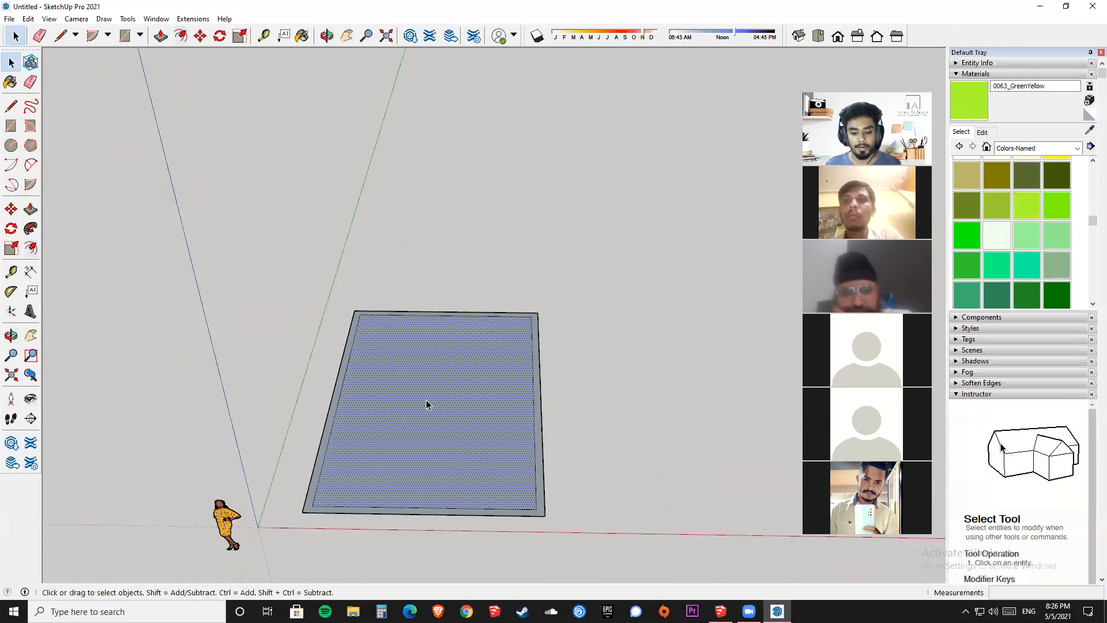
pyautogui.scroll(1, 427, 403)
pyautogui.click(759, 396)
# Push/Pull the narrow border face upward to raise walls around the rectangle.
pyautogui.press('p')
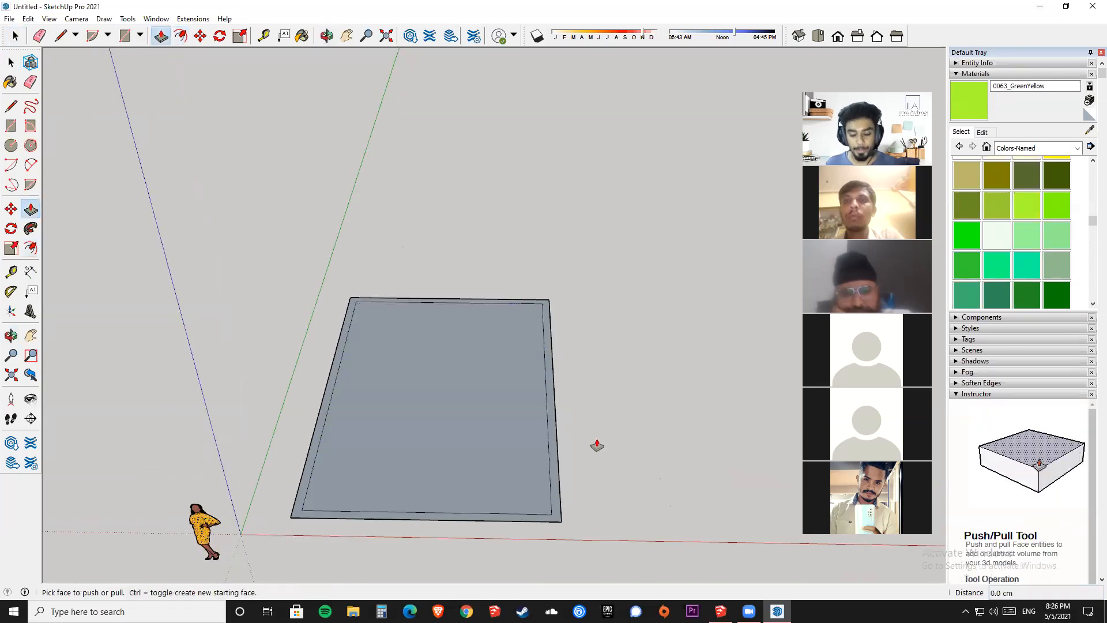
pyautogui.click(326, 412)
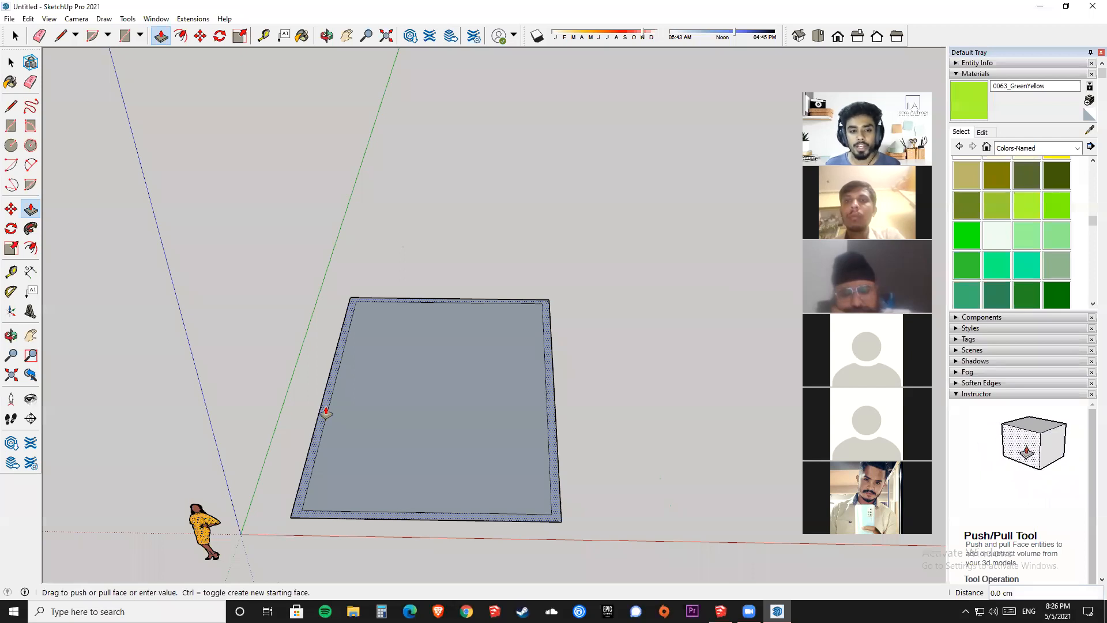
pyautogui.click(316, 321)
# Select the whole walled box and move it along the red axis, farther from the scale figure.
pyautogui.scroll(-3, 427, 326)
pyautogui.moveTo(482, 331)
pyautogui.mouseDown(button='middle')
pyautogui.moveTo(535, 301)
pyautogui.moveTo(468, 331)
pyautogui.mouseUp(button='middle')
pyautogui.tripleClick(465, 334)
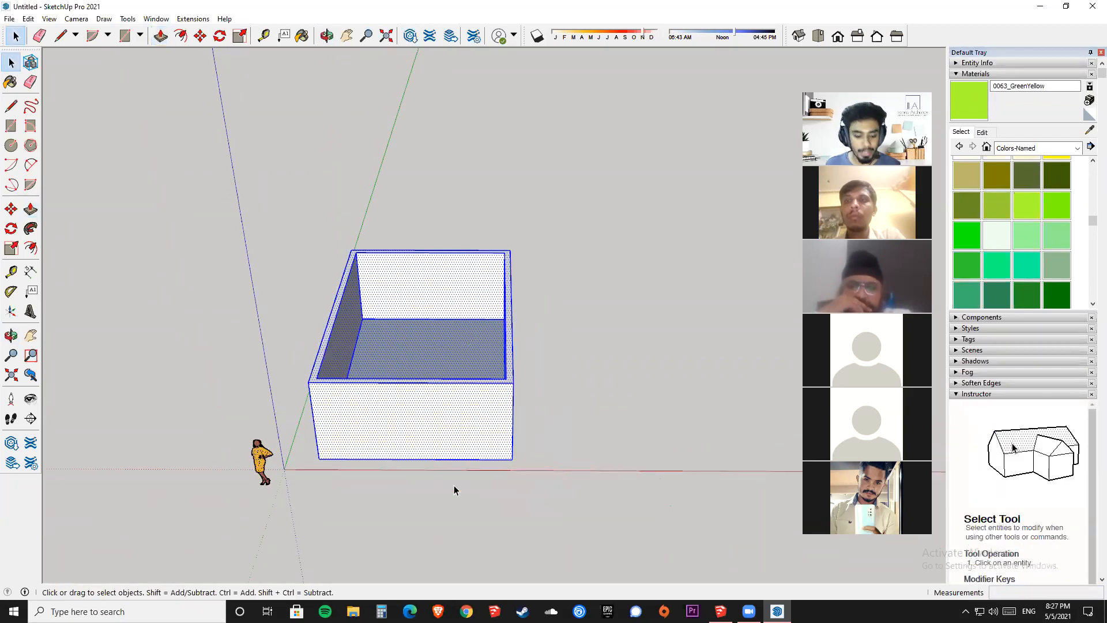
pyautogui.press('m')
pyautogui.click(402, 489)
pyautogui.click(588, 482)
pyautogui.press('space')
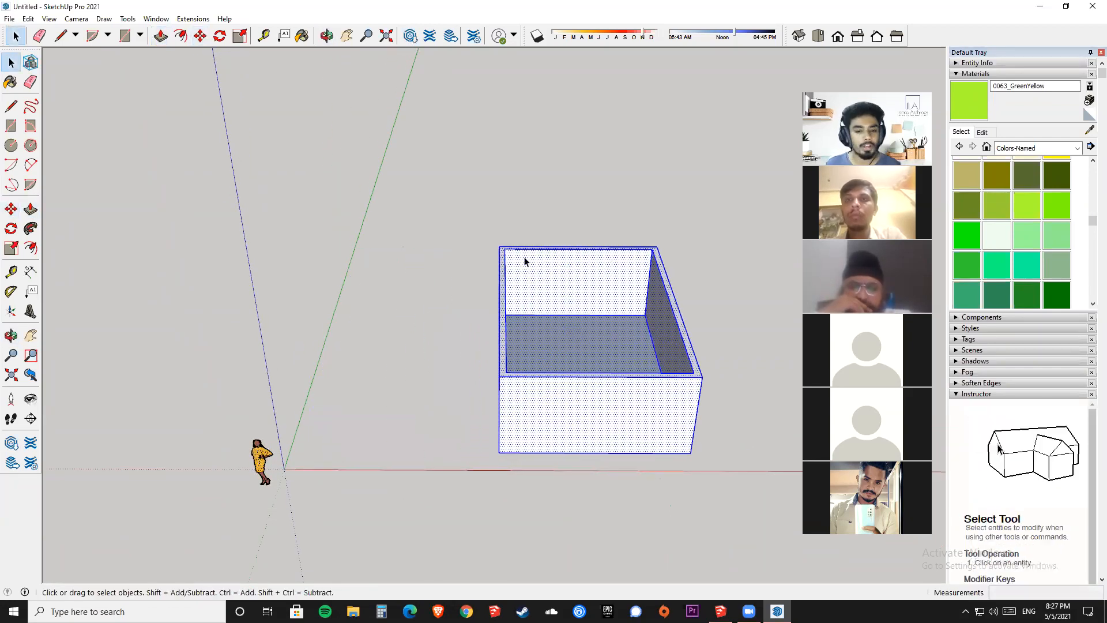
pyautogui.keyDown('shift'); pyautogui.moveTo(516, 251); pyautogui.dragTo(379, 231, button='middle'); pyautogui.keyUp('shift')
pyautogui.scroll(-1, 379, 230)
pyautogui.click(420, 159)
pyautogui.moveTo(284, 176); pyautogui.dragTo(663, 417)
pyautogui.click(570, 416)
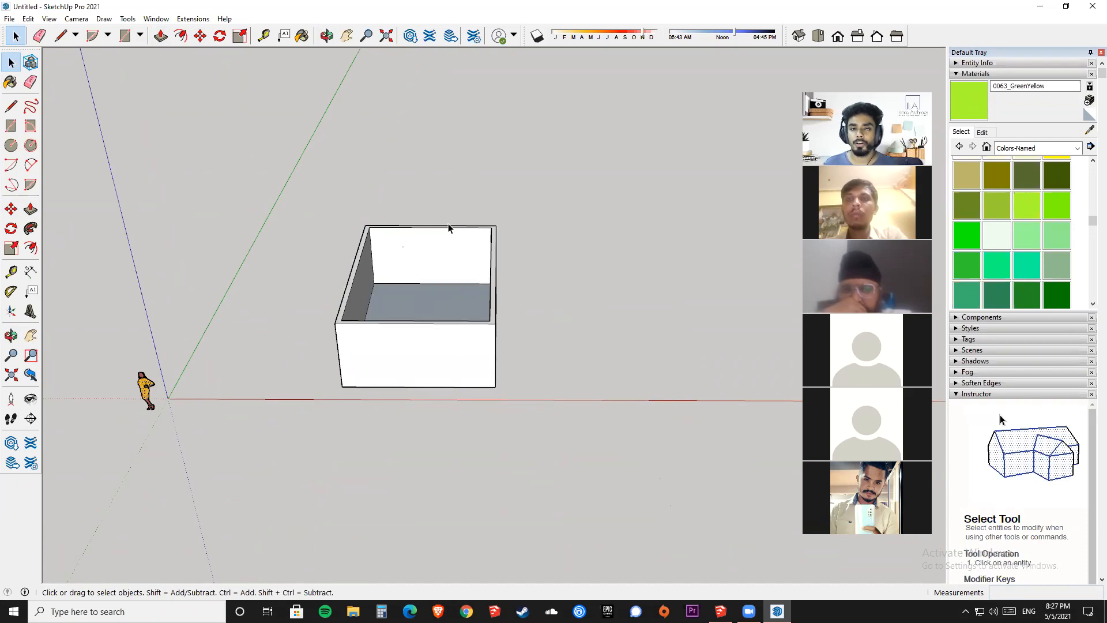
pyautogui.moveTo(294, 182); pyautogui.dragTo(576, 448)
pyautogui.keyDown('shift'); pyautogui.moveTo(427, 331); pyautogui.dragTo(514, 370, button='middle'); pyautogui.keyUp('shift')
pyautogui.click(608, 314)
# Paint the box's walls with 0012_Bisque, undoing the adjacent-face fill and repainting all matching faces.
pyautogui.moveTo(727, 317); pyautogui.dragTo(715, 311, button='middle')
pyautogui.scroll(6, 1056, 234)
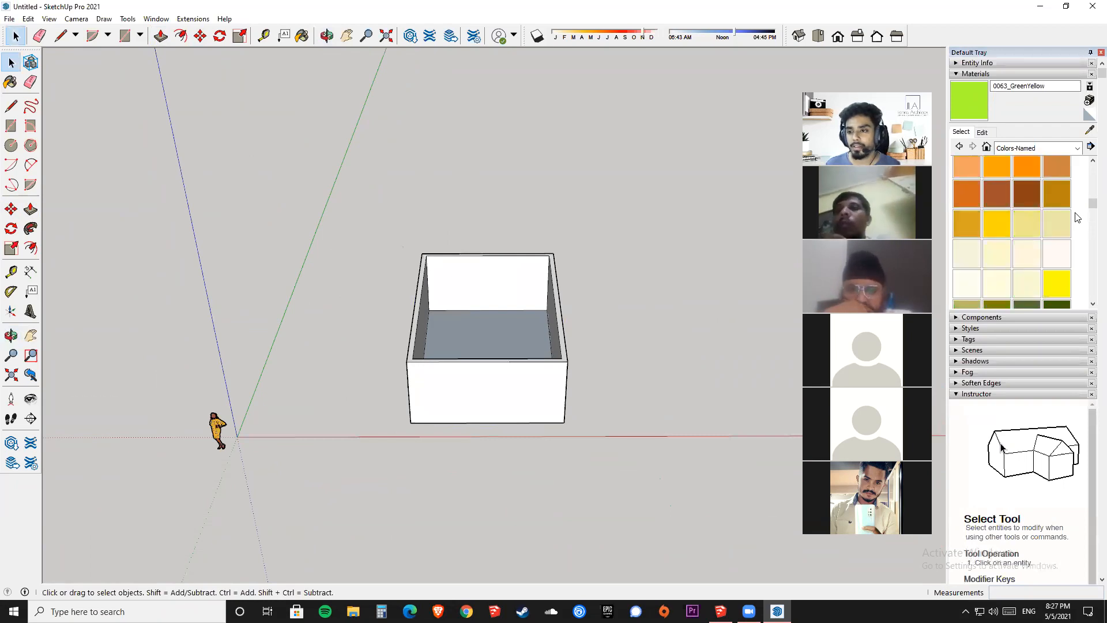
pyautogui.click(1056, 230)
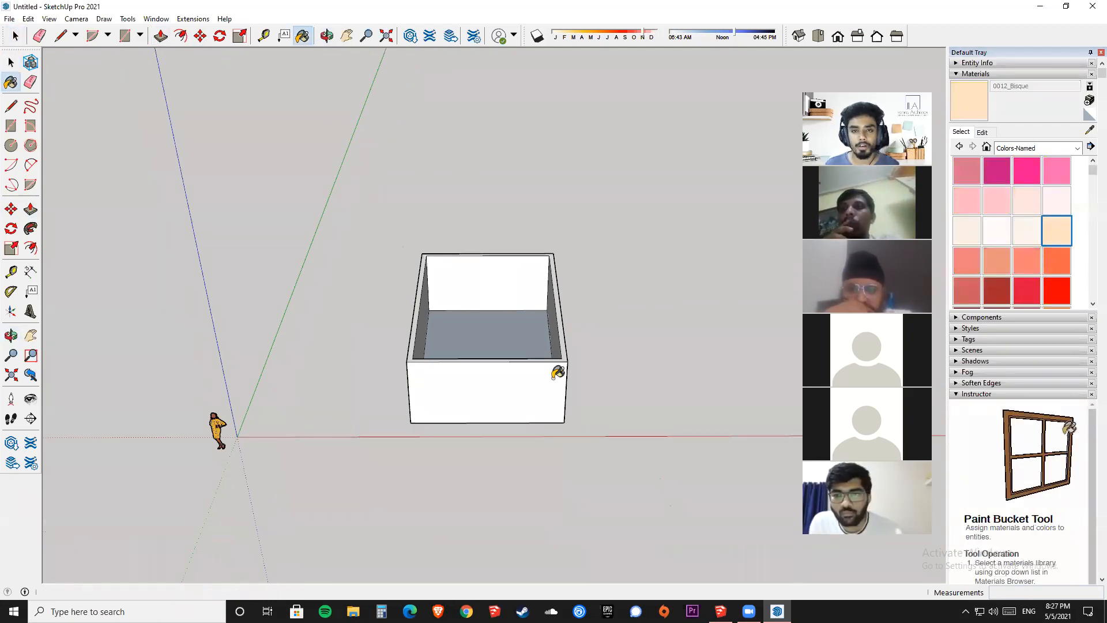
pyautogui.scroll(1, 558, 372)
pyautogui.keyDown('ctrl'); pyautogui.click(531, 369); pyautogui.keyUp('ctrl')
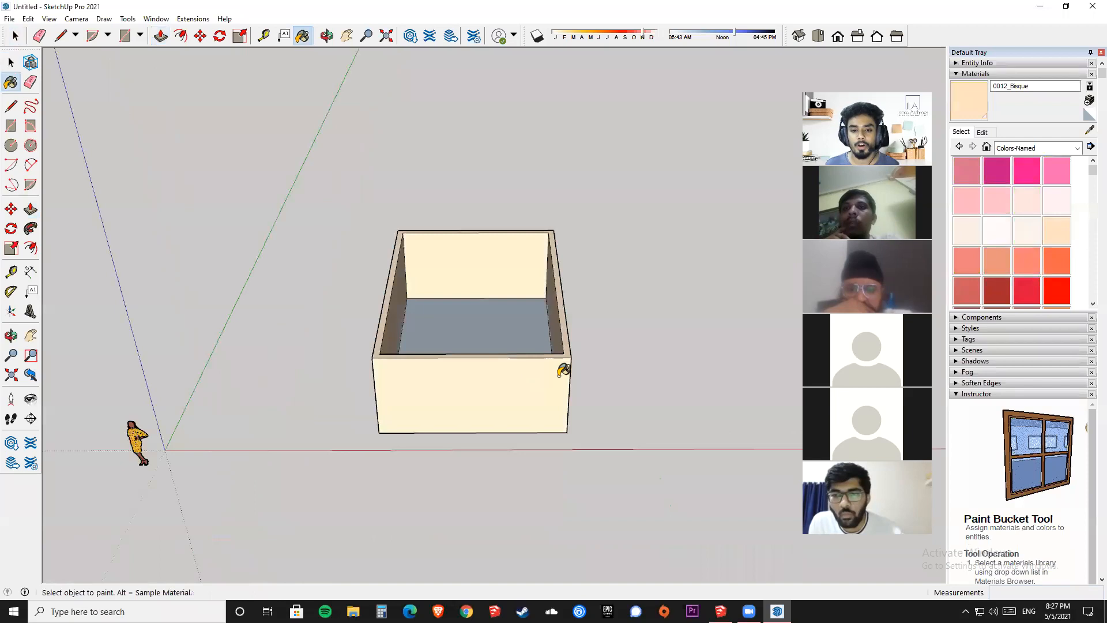
pyautogui.hotkey('ctrl', 'z')
pyautogui.keyDown('shift'); pyautogui.click(547, 373); pyautogui.keyUp('shift')
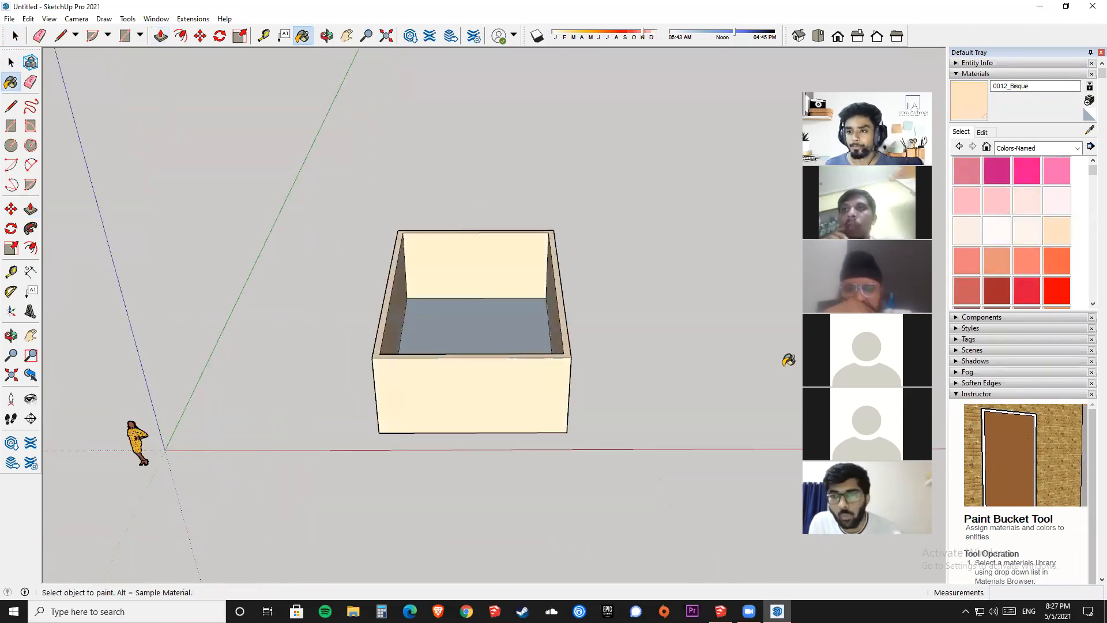
# Paint the floor inside the box with Ornate Tile 02 from the Tile material collection.
pyautogui.click(1044, 149)
pyautogui.click(1032, 272)
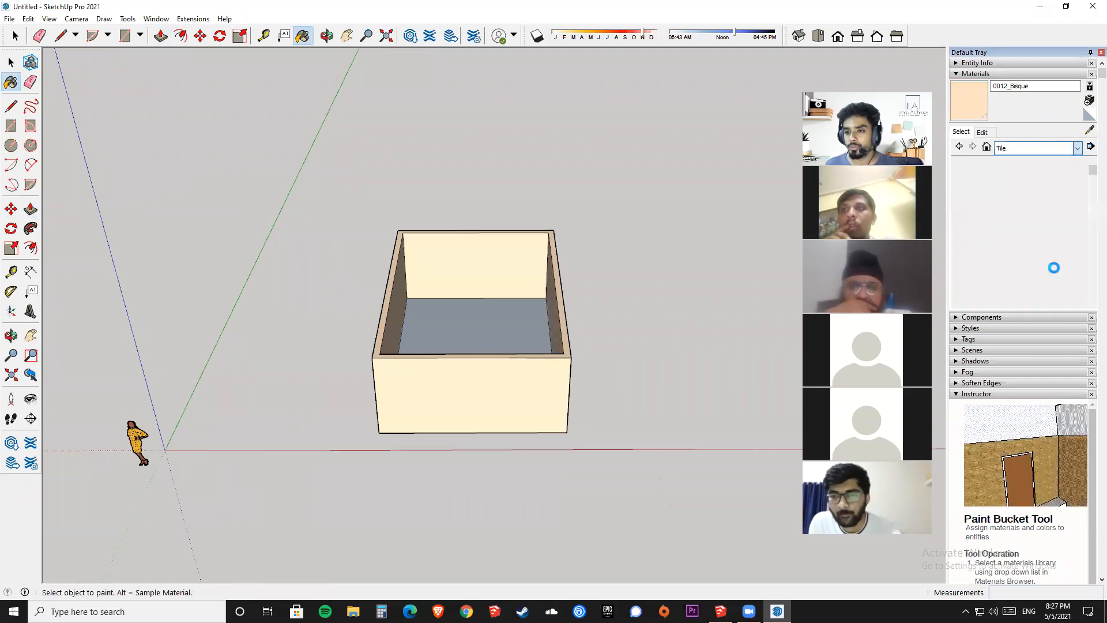
pyautogui.click(1027, 260)
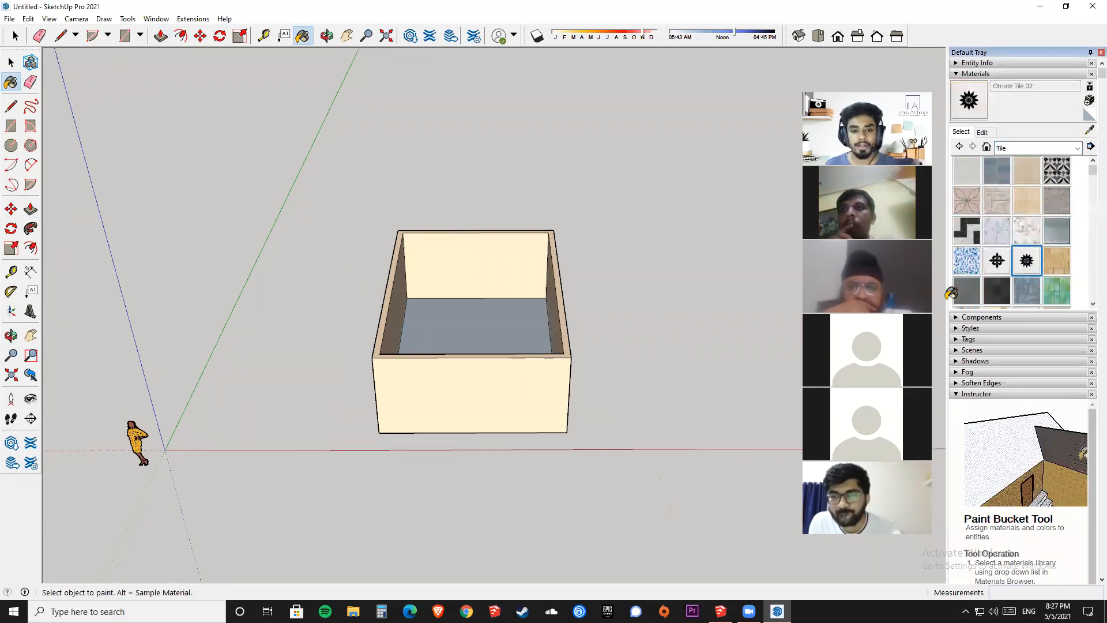
pyautogui.click(477, 316)
pyautogui.moveTo(477, 317); pyautogui.dragTo(477, 447, button='middle')
pyautogui.press('space')
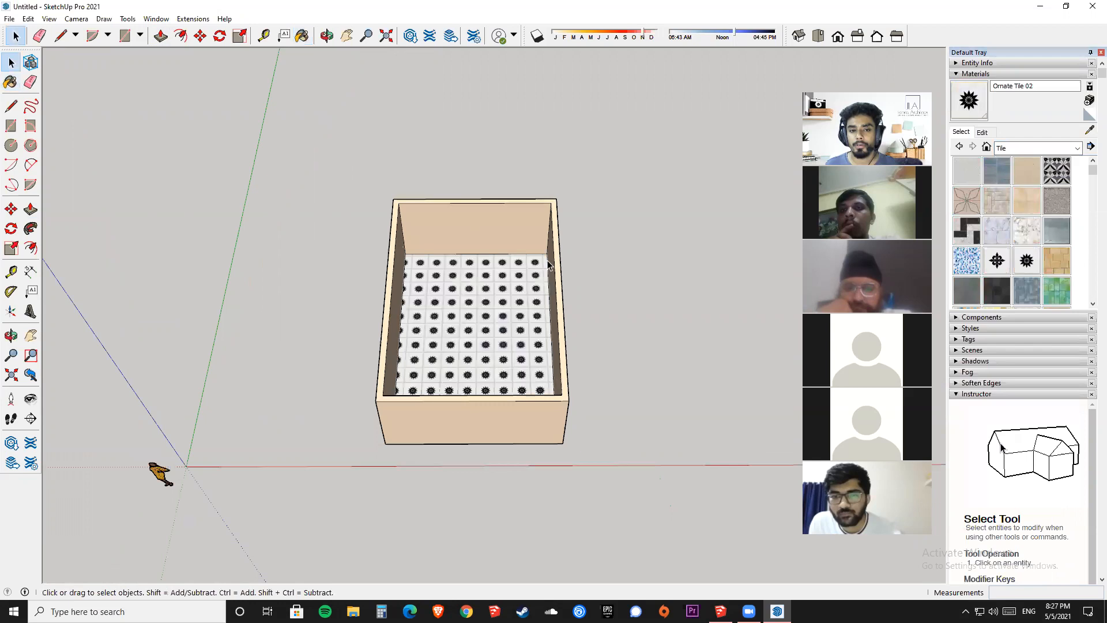
pyautogui.moveTo(488, 280); pyautogui.dragTo(479, 157, button='middle')
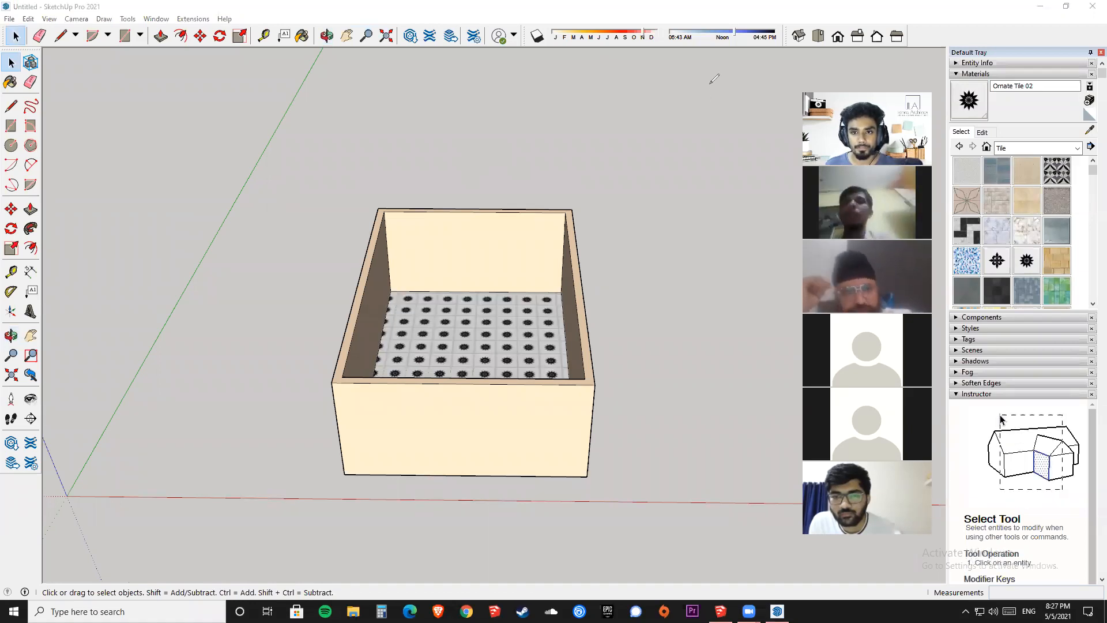
pyautogui.moveTo(582, 181); pyautogui.dragTo(581, 177, button='middle')
pyautogui.moveTo(571, 312); pyautogui.dragTo(661, 295, button='middle')
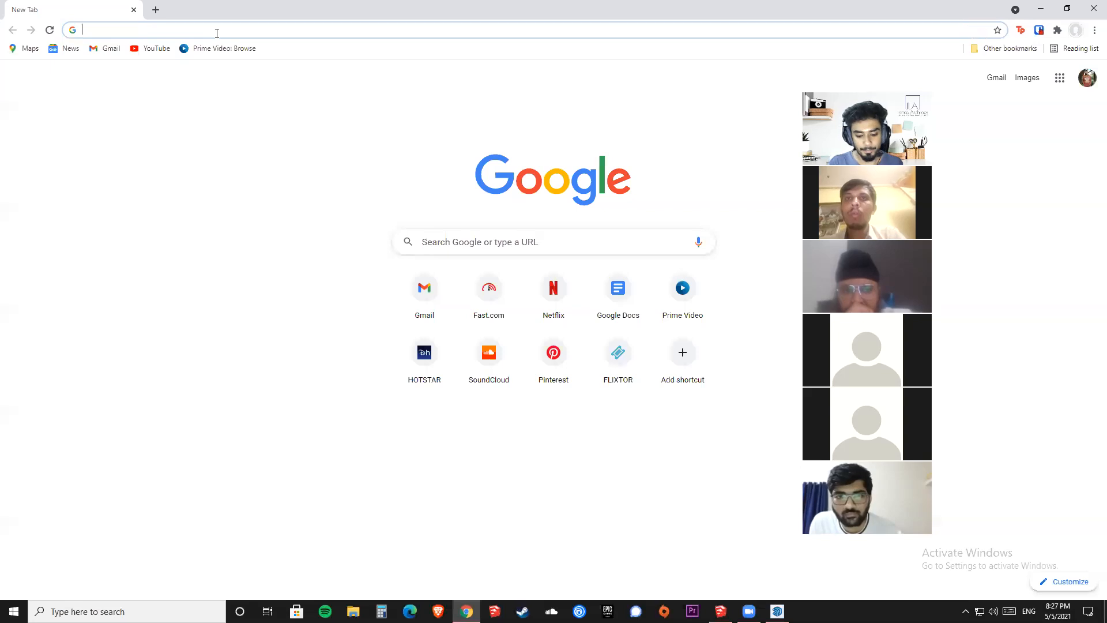
# Search Google Images in Chrome for "wallpaper 4k" and return to SketchUp.
pyautogui.write('wallpaper 4k')
pyautogui.press('Return')
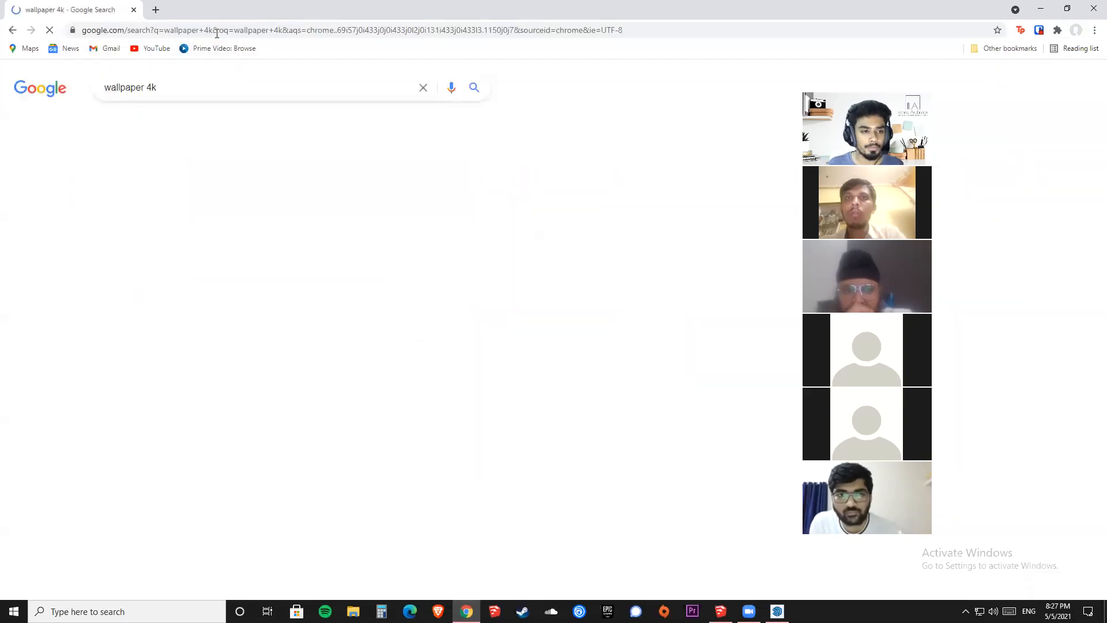
pyautogui.click(164, 122)
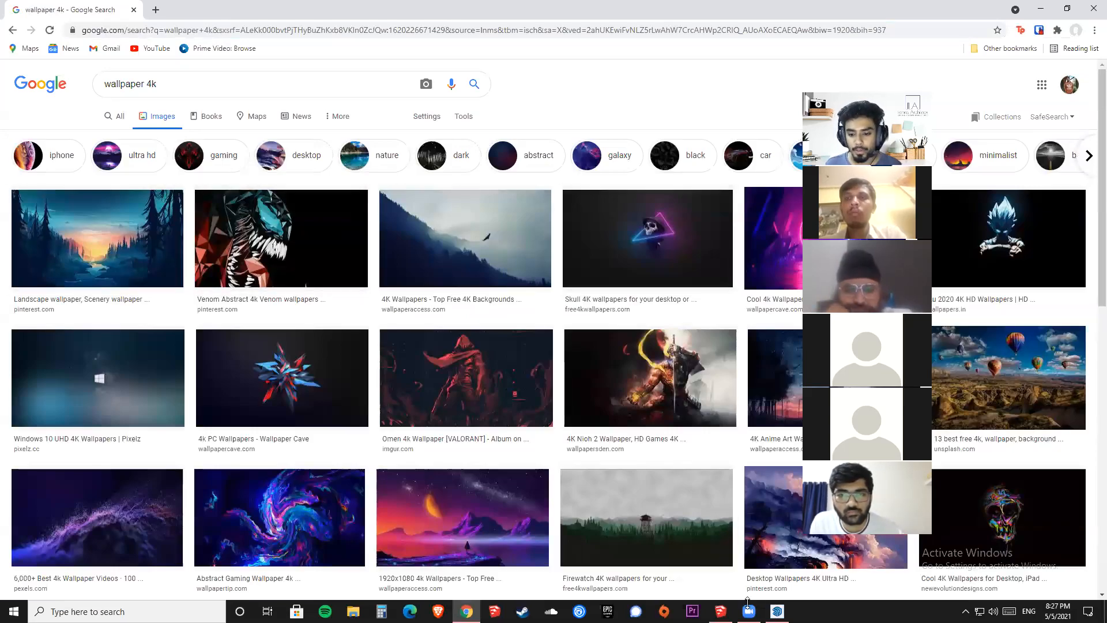
pyautogui.click(776, 611)
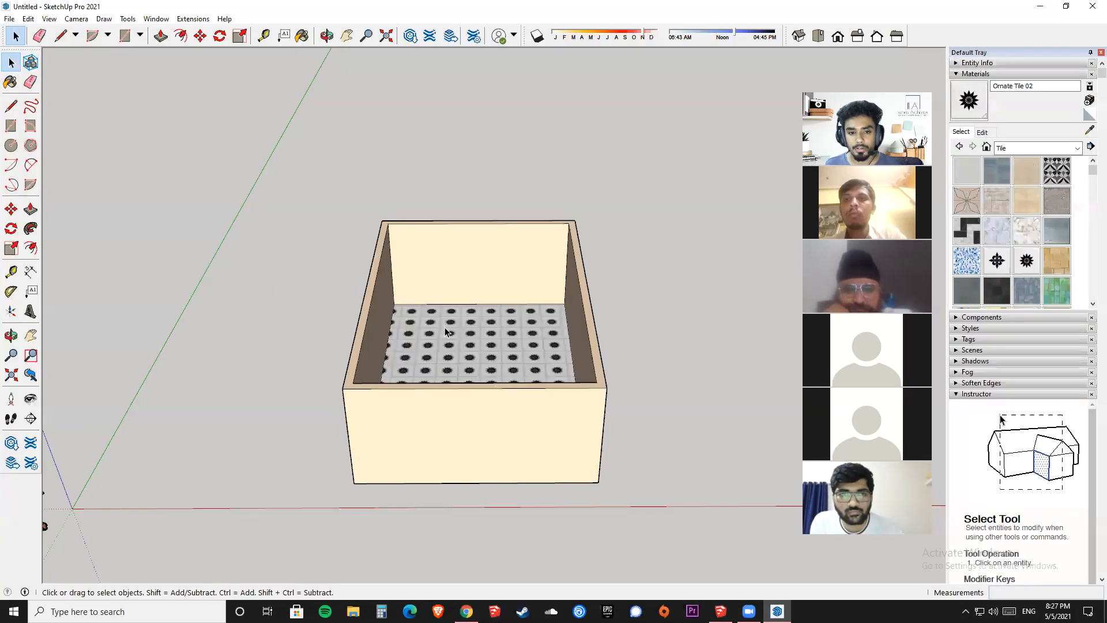
pyautogui.scroll(2, 399, 230)
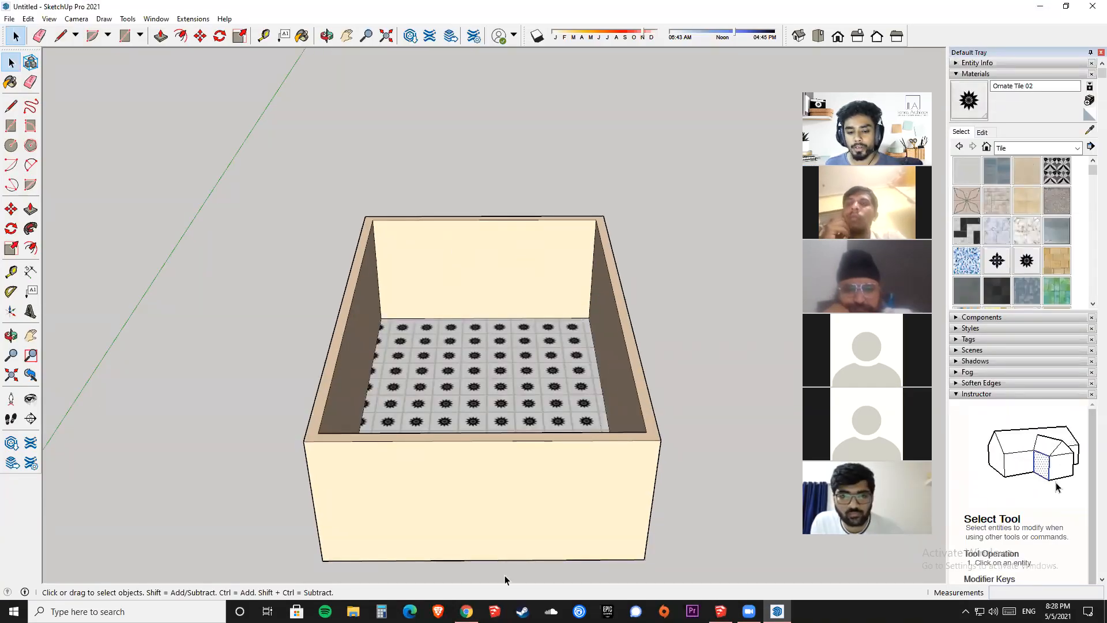
# Switch to Chrome, preview the misty mountain wallpaper and its image-saving options, and return to SketchUp without saving it.
pyautogui.click(466, 611)
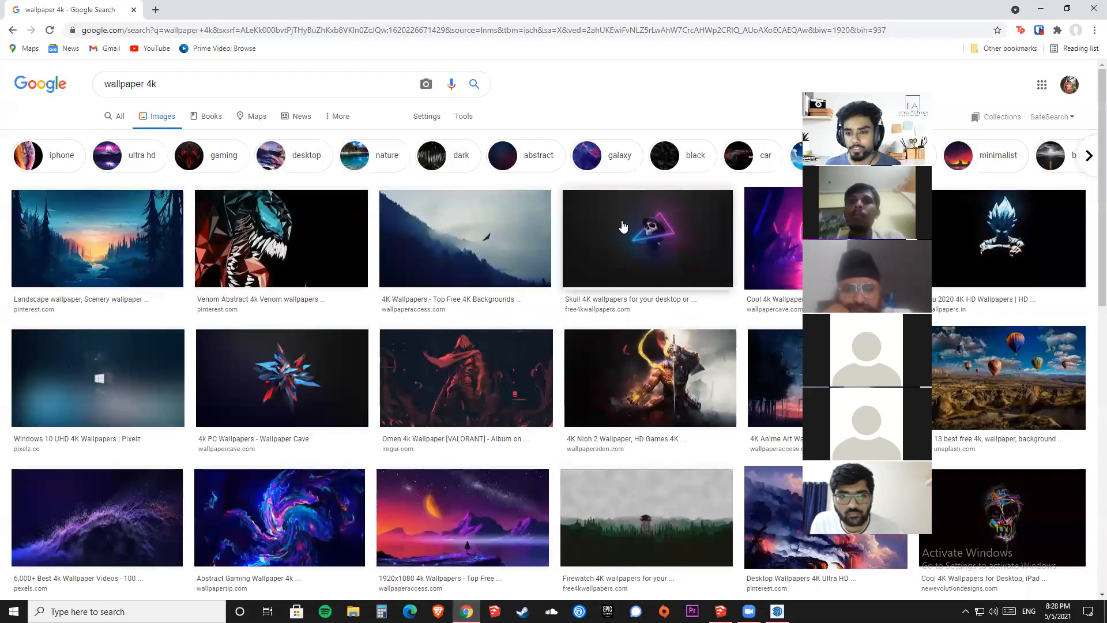
pyautogui.click(546, 234)
pyautogui.rightClick(658, 194)
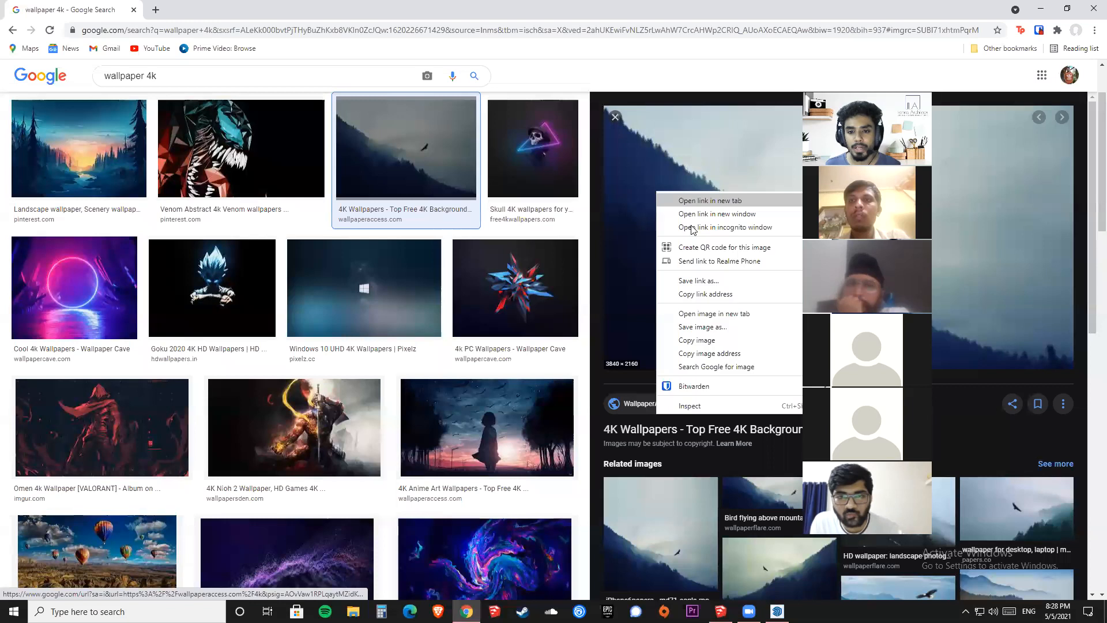
pyautogui.click(743, 87)
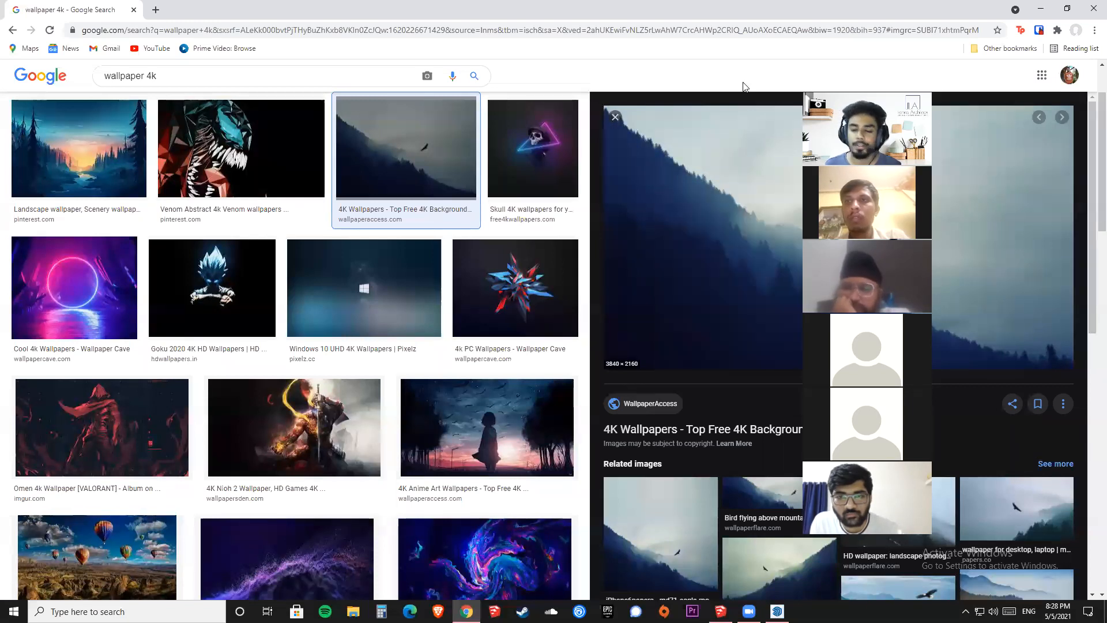
pyautogui.click(1048, 6)
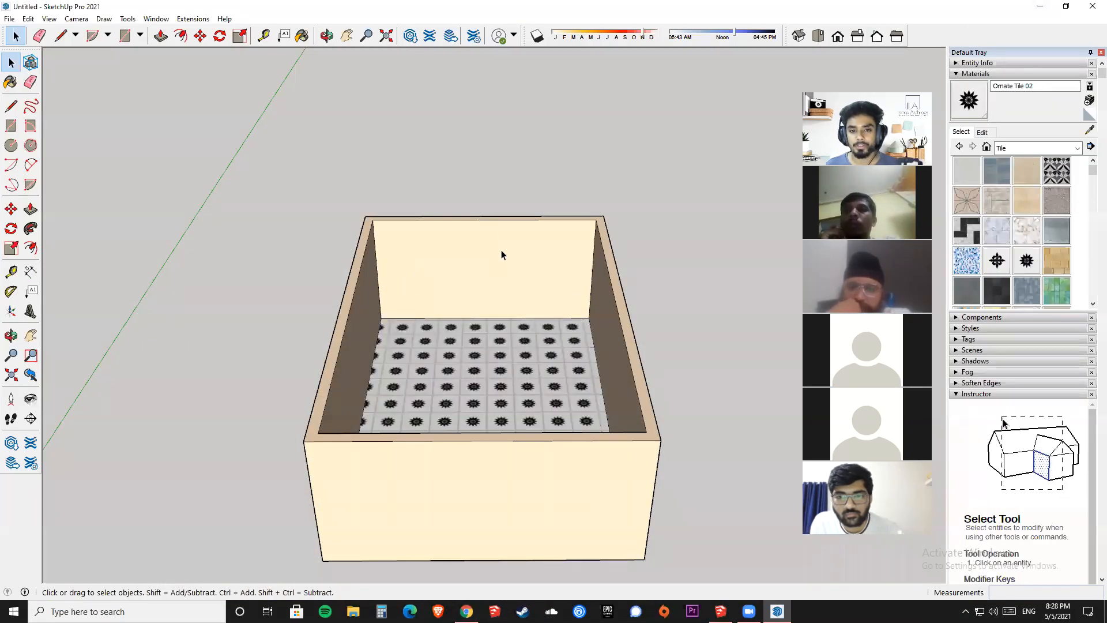
# Start a new material and load firewatch-wallpaper from the Downloads folder as its texture image.
pyautogui.moveTo(535, 237)
pyautogui.mouseDown(button='middle')
pyautogui.moveTo(493, 273)
pyautogui.moveTo(544, 165)
pyautogui.moveTo(519, 235)
pyautogui.mouseUp(button='middle')
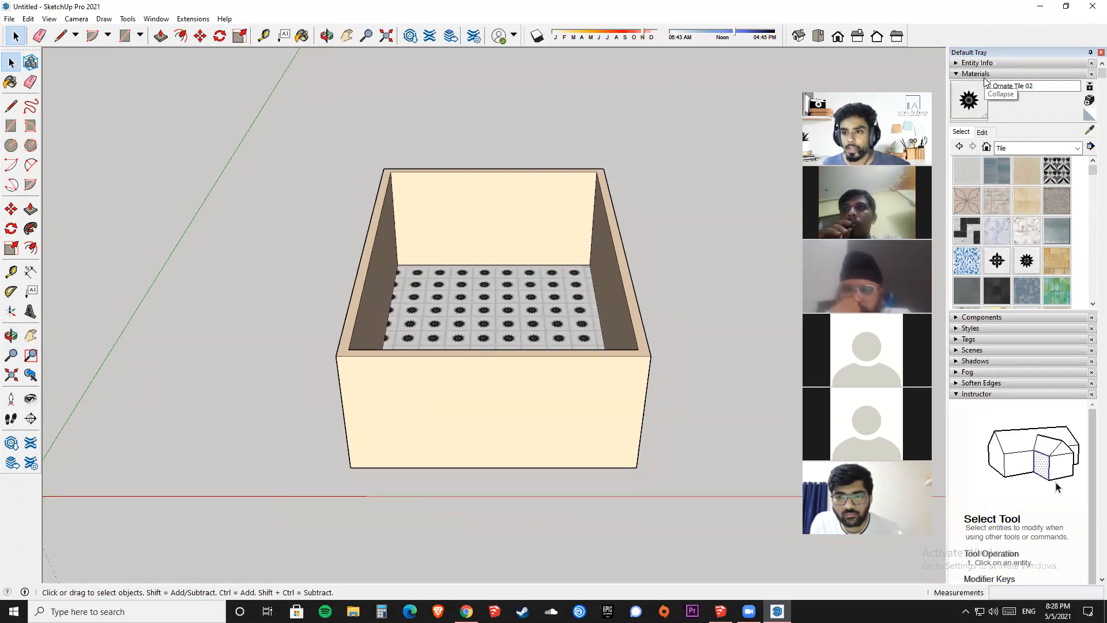
pyautogui.click(1088, 116)
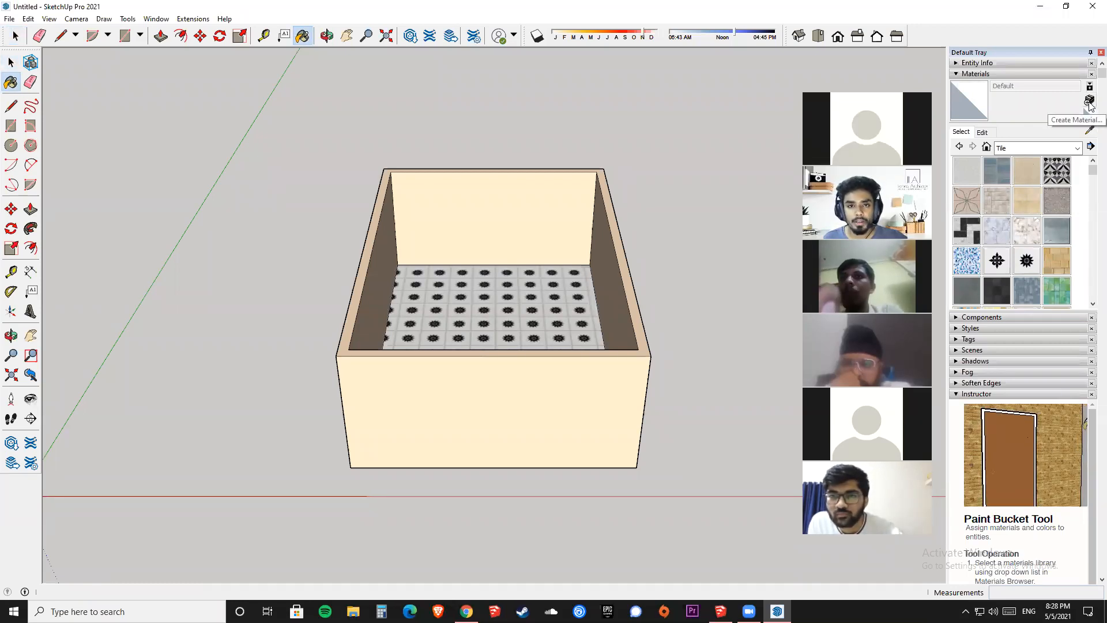
pyautogui.click(1089, 101)
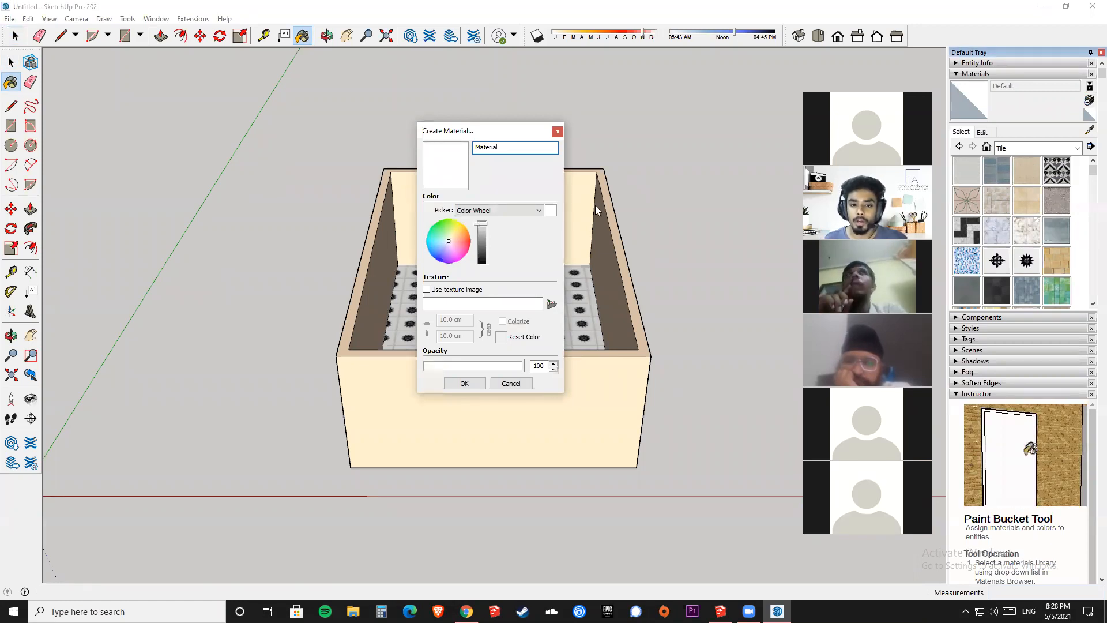
pyautogui.click(550, 304)
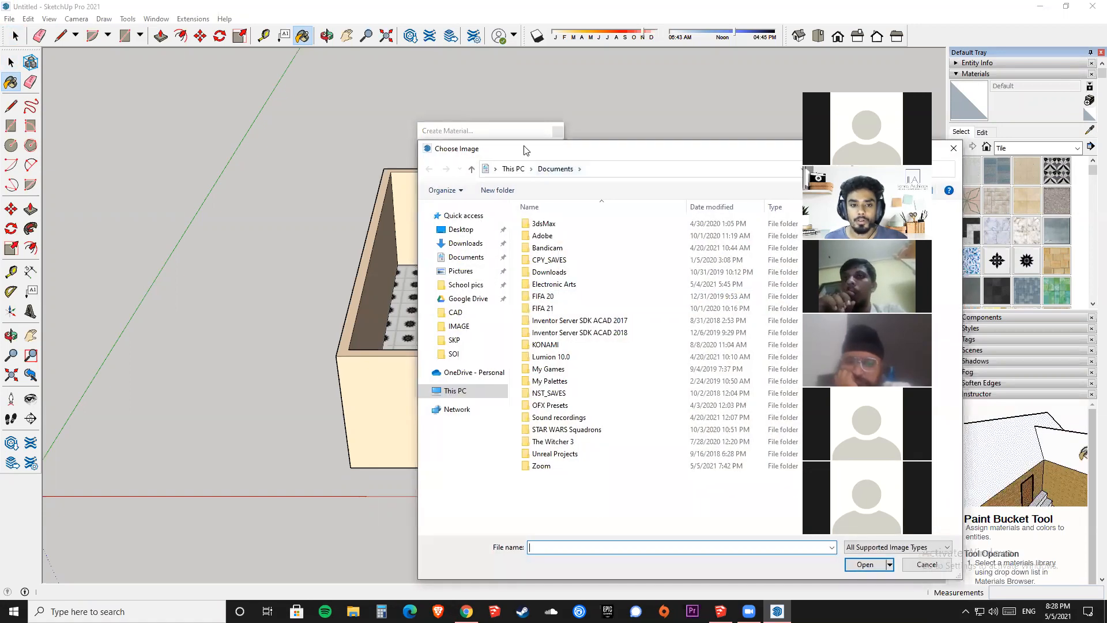
pyautogui.moveTo(526, 150); pyautogui.dragTo(332, 113)
pyautogui.click(271, 207)
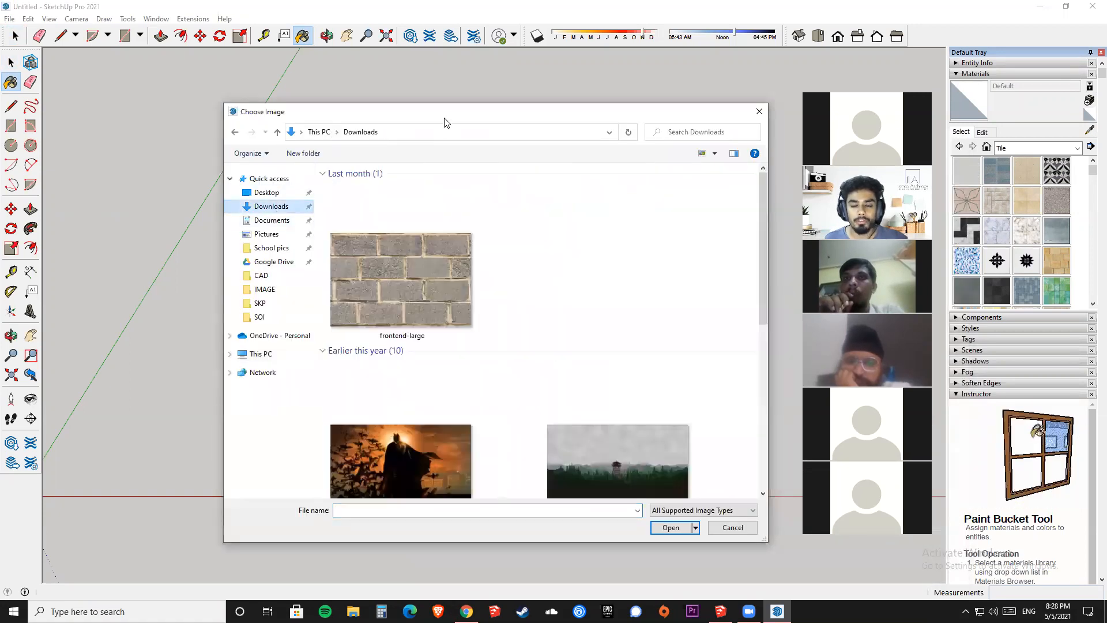
pyautogui.click(573, 446)
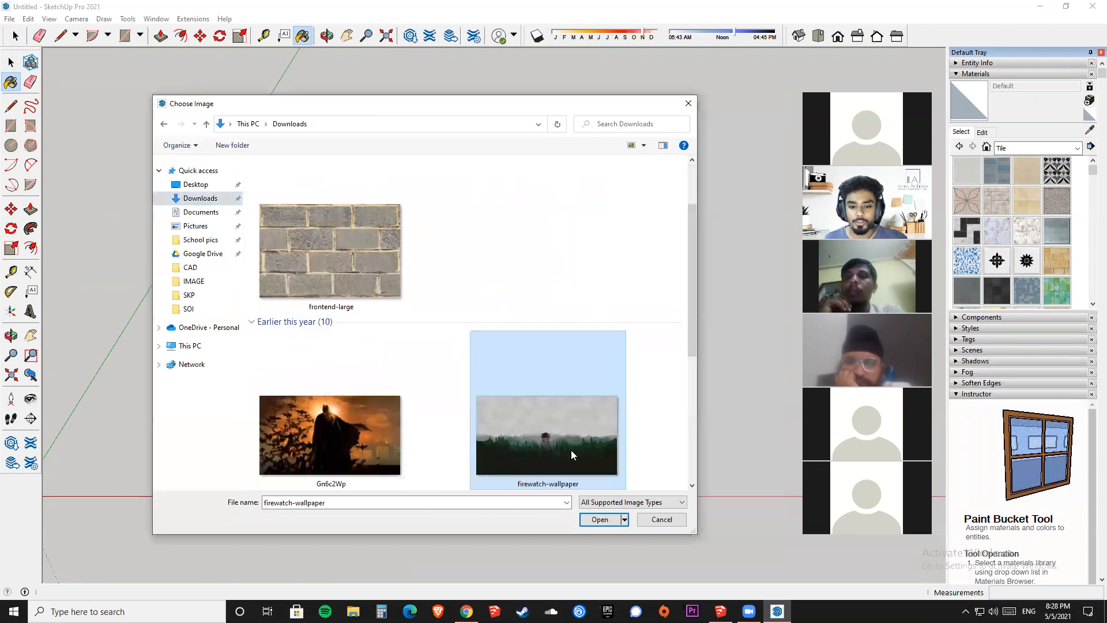
pyautogui.click(599, 518)
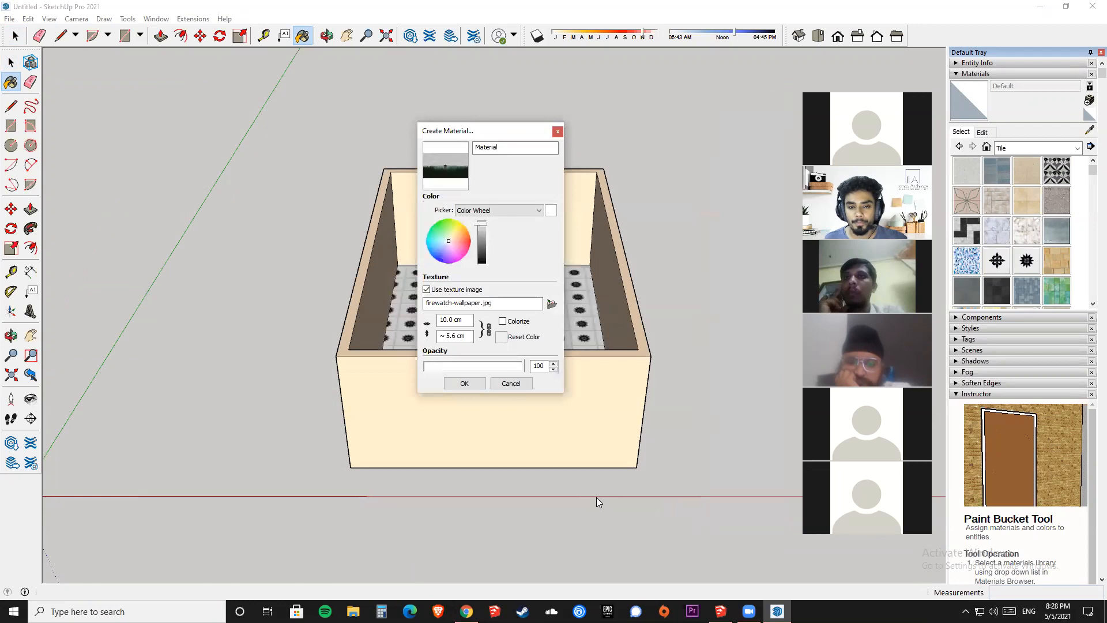
# Name the new firewatch-wallpaper.jpg material "wallpaper" and finish creating it.
pyautogui.doubleClick(519, 145)
pyautogui.write('w')
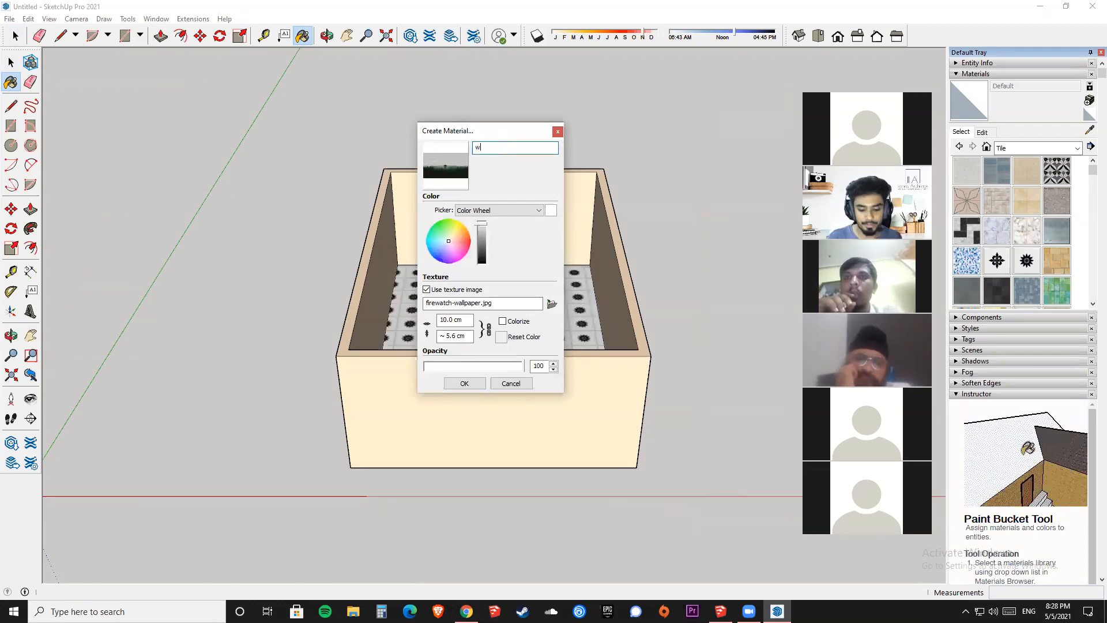
pyautogui.write('allpaper')
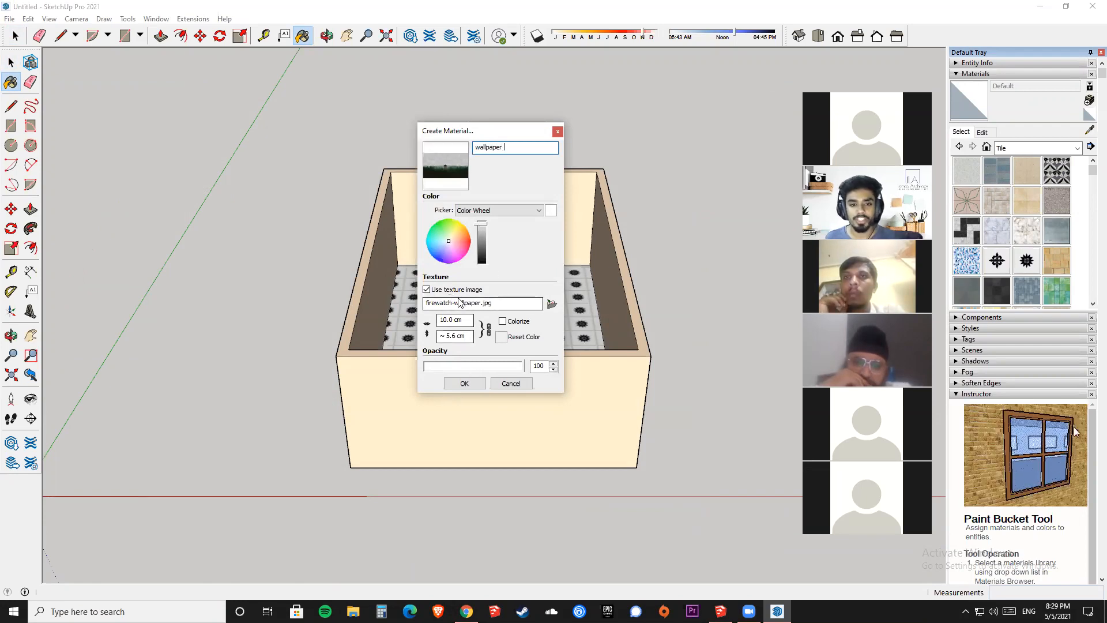
pyautogui.click(461, 383)
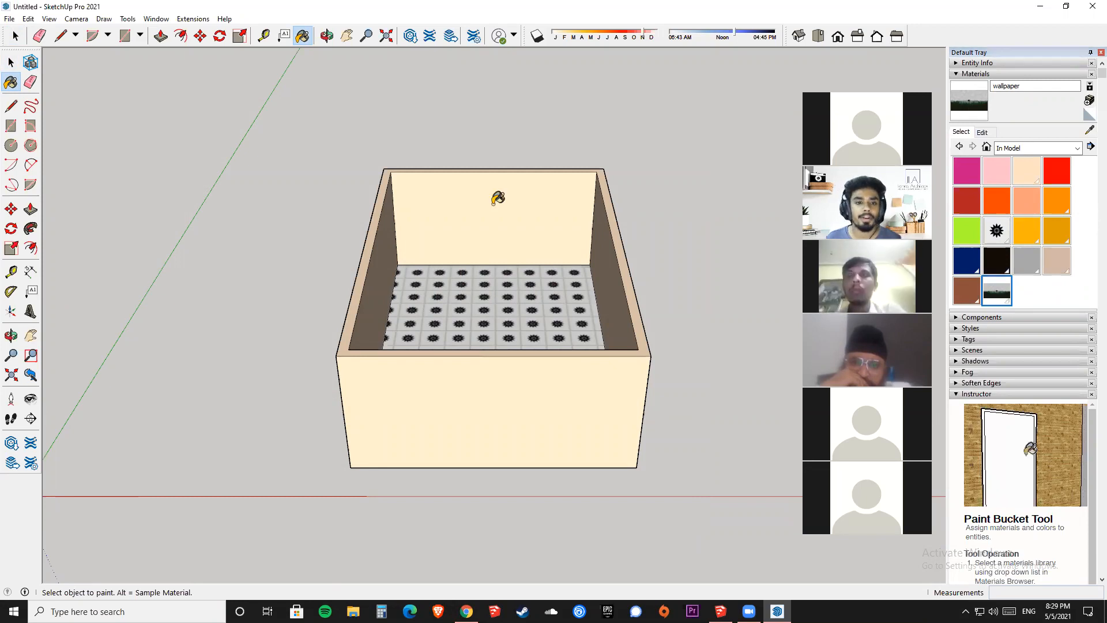
# Paint the inner face of the box's back wall with the wallpaper material.
pyautogui.click(498, 199)
pyautogui.scroll(2, 498, 199)
pyautogui.scroll(8, 498, 199)
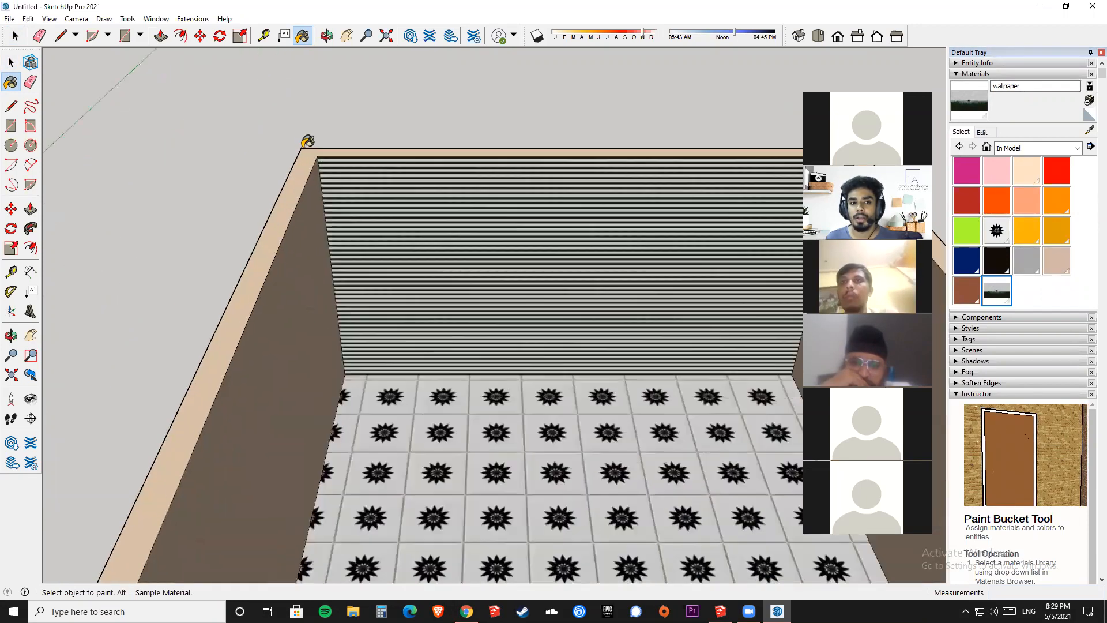
pyautogui.scroll(9, 328, 151)
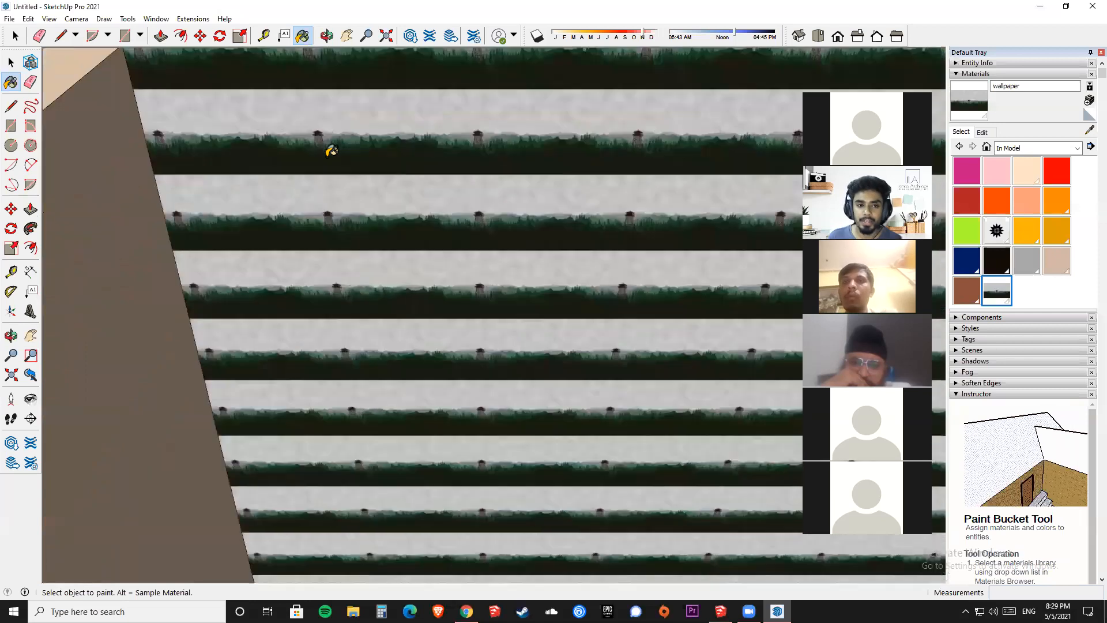
# Draw a rectangle of about 9.9 by 5.7 cm around one repeat of the wallpaper image on the back wall and select its face.
pyautogui.press('space')
pyautogui.keyDown('shift'); pyautogui.moveTo(298, 139); pyautogui.dragTo(353, 99, button='middle'); pyautogui.keyUp('shift')
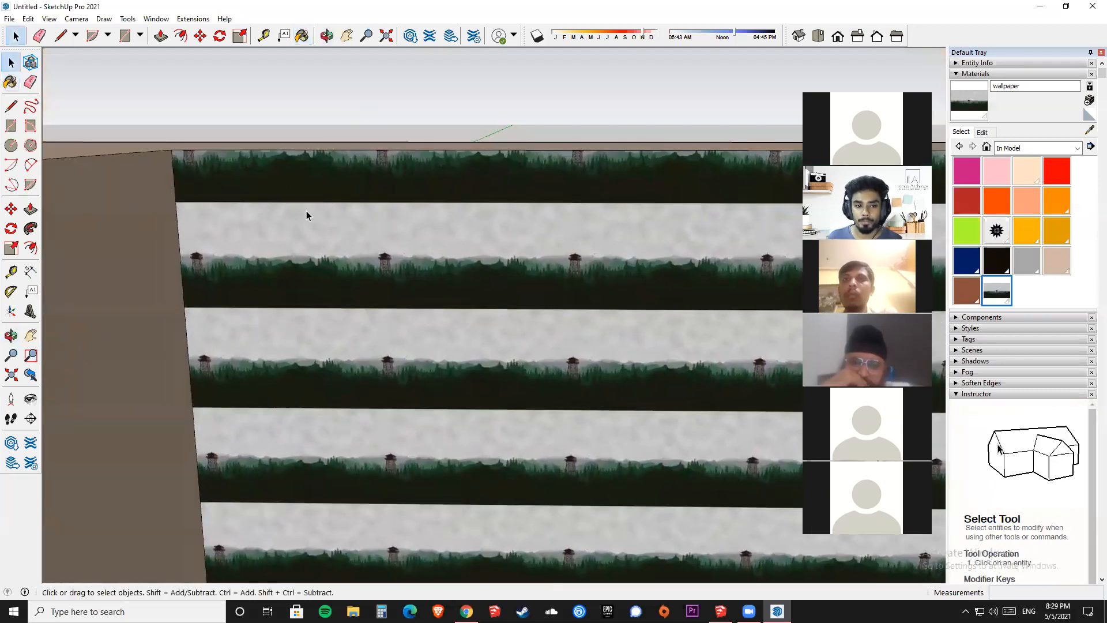
pyautogui.press('r')
pyautogui.click(290, 201)
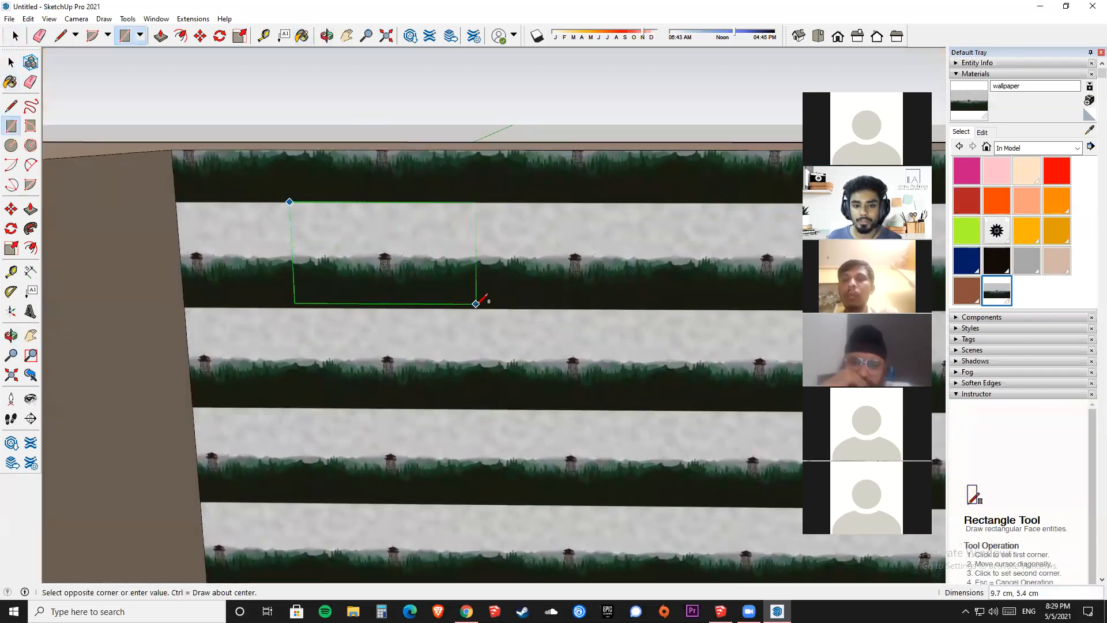
pyautogui.click(480, 309)
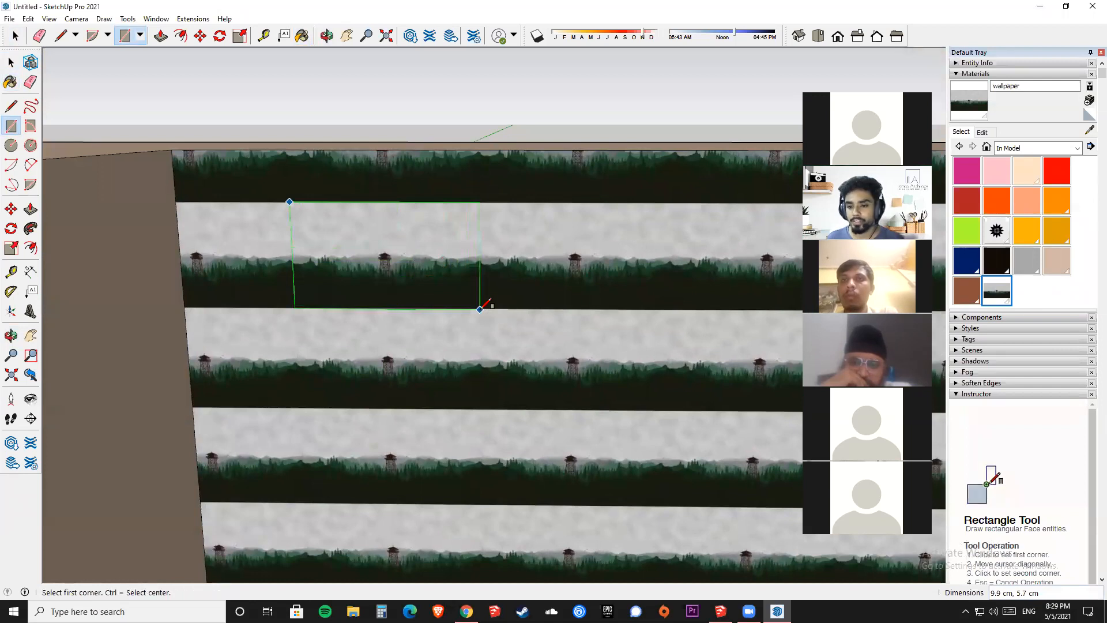
pyautogui.scroll(-2, 362, 259)
pyautogui.press('space')
pyautogui.click(391, 254)
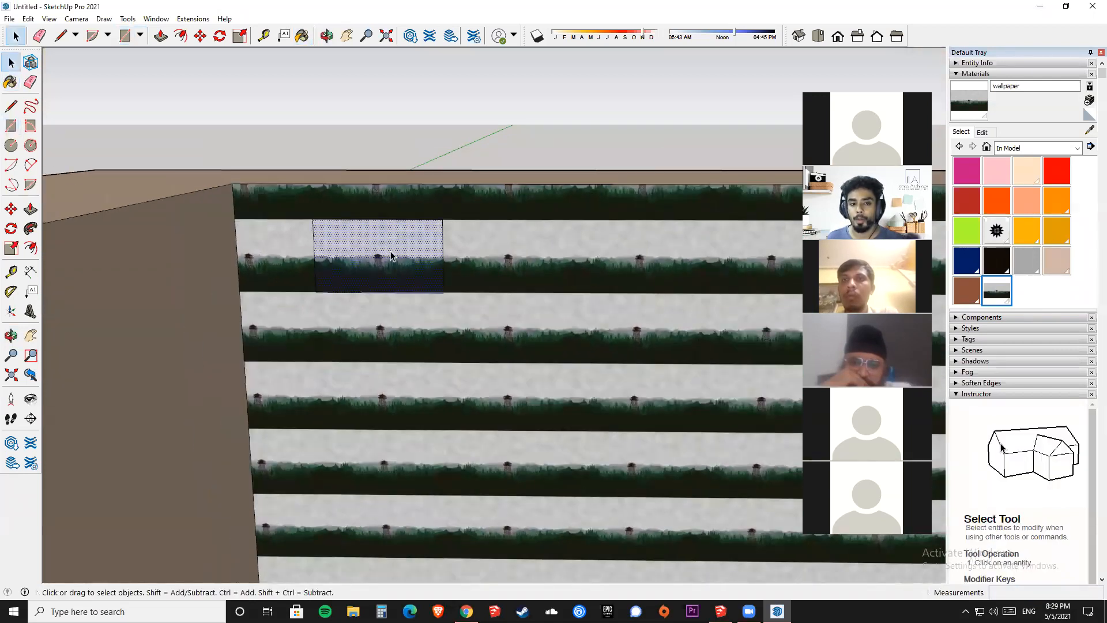
# Compare the size of a single wallpaper image repeat with the whole back wall.
pyautogui.scroll(-3, 490, 251)
pyautogui.moveTo(493, 266)
pyautogui.keyDown('shift'); pyautogui.mouseDown(button='middle')
pyautogui.moveTo(461, 270)
pyautogui.moveTo(312, 225)
pyautogui.mouseUp(button='middle'); pyautogui.keyUp('shift')
pyautogui.scroll(-4, 483, 254)
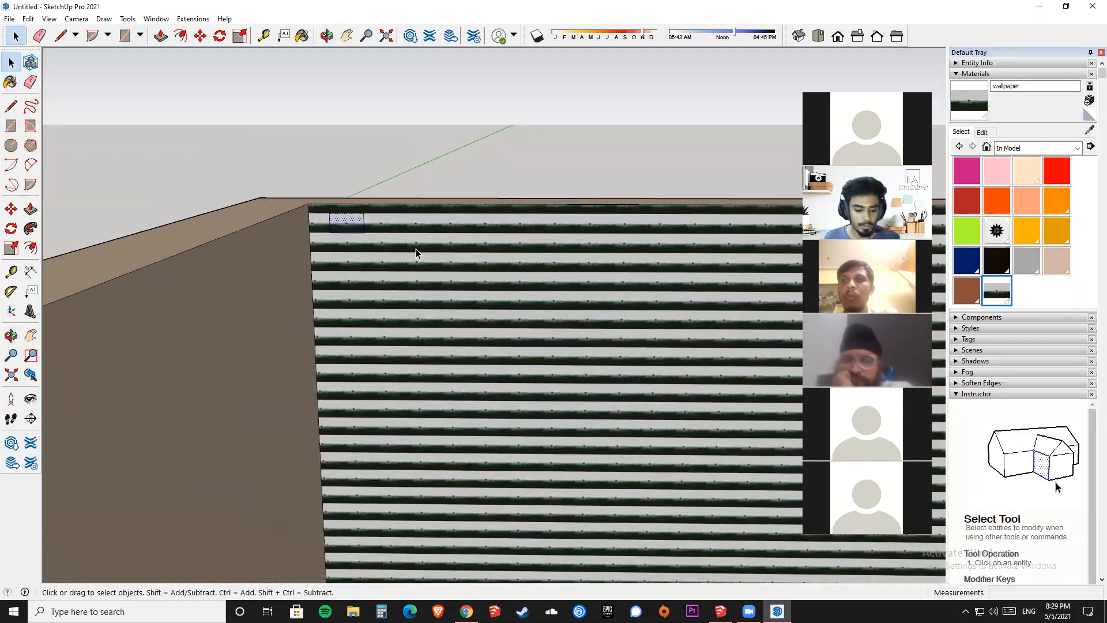
pyautogui.scroll(-3, 468, 183)
pyautogui.moveTo(468, 182); pyautogui.dragTo(489, 310, button='middle')
pyautogui.scroll(-3, 489, 311)
pyautogui.scroll(-3, 460, 344)
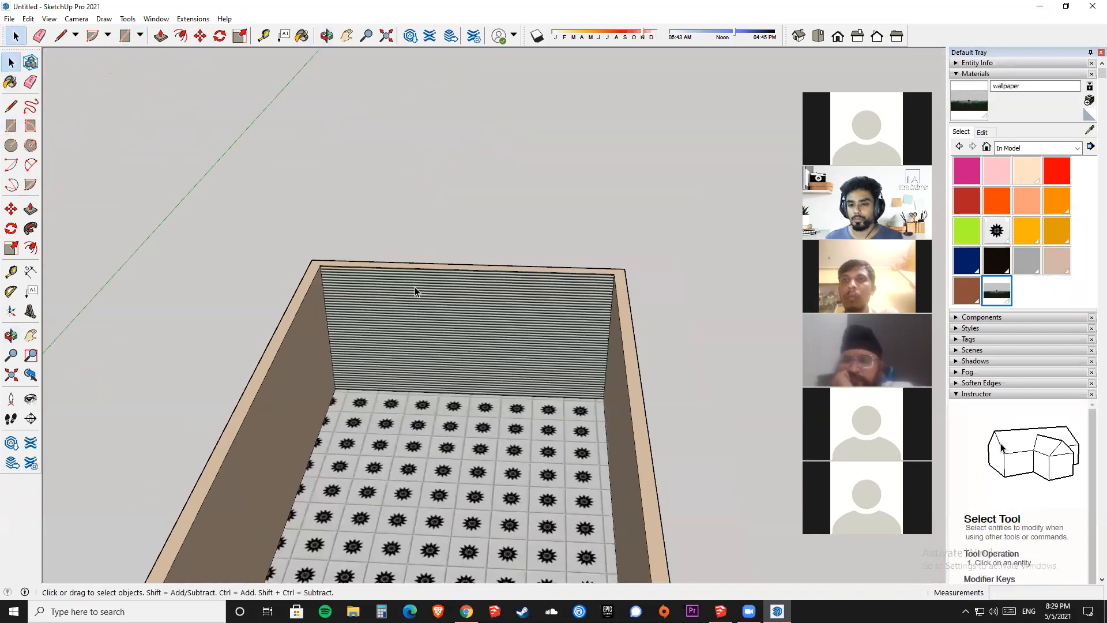
pyautogui.moveTo(420, 272); pyautogui.dragTo(549, 216, button='middle')
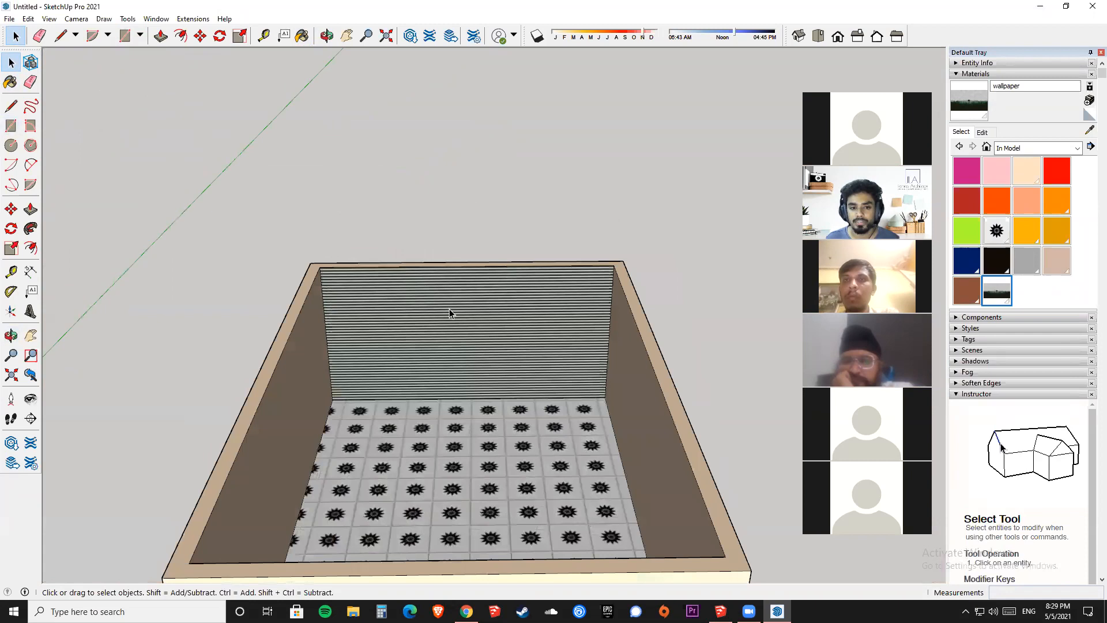
# Set the wallpaper material's texture width to 100 cm, keeping its aspect ratio locked.
pyautogui.click(475, 324)
pyautogui.click(983, 133)
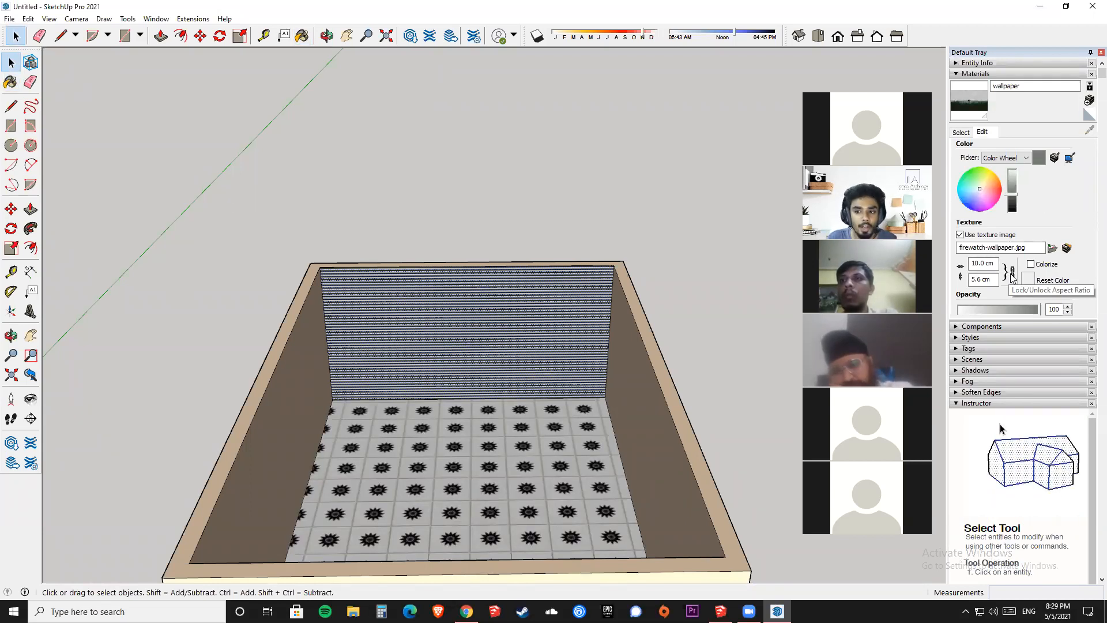
pyautogui.click(976, 264)
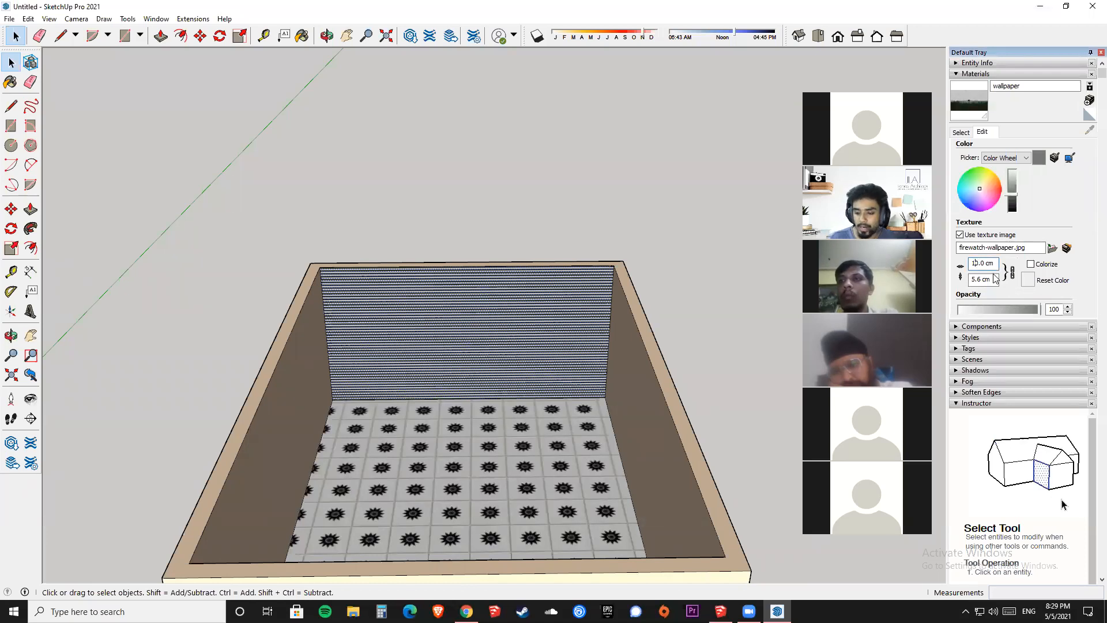
pyautogui.write('0')
pyautogui.press('Return')
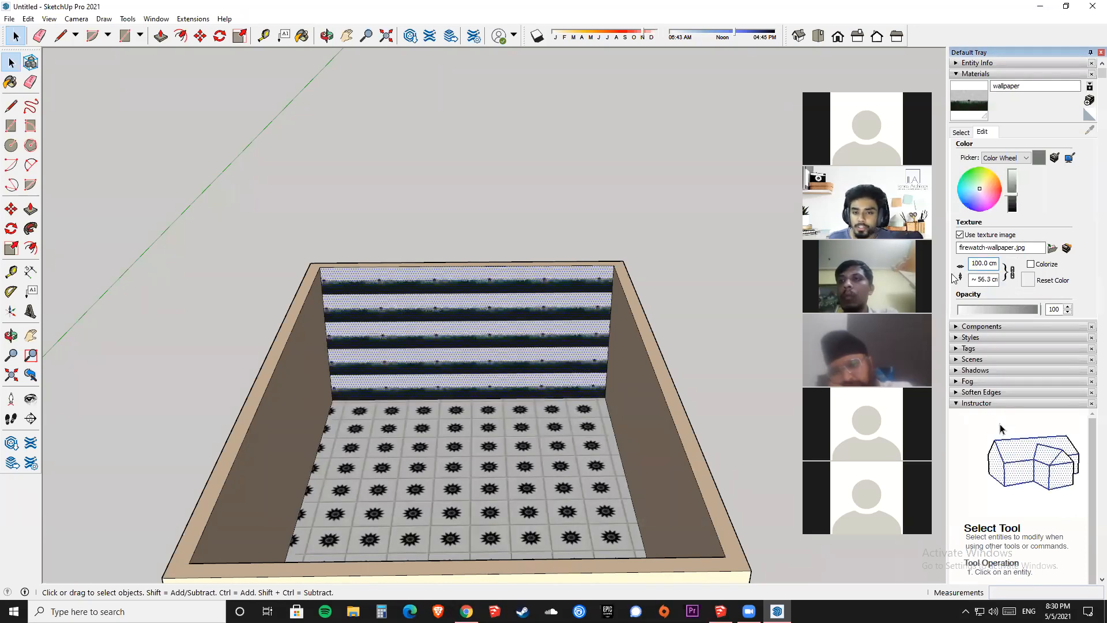
pyautogui.click(679, 272)
pyautogui.scroll(5, 458, 307)
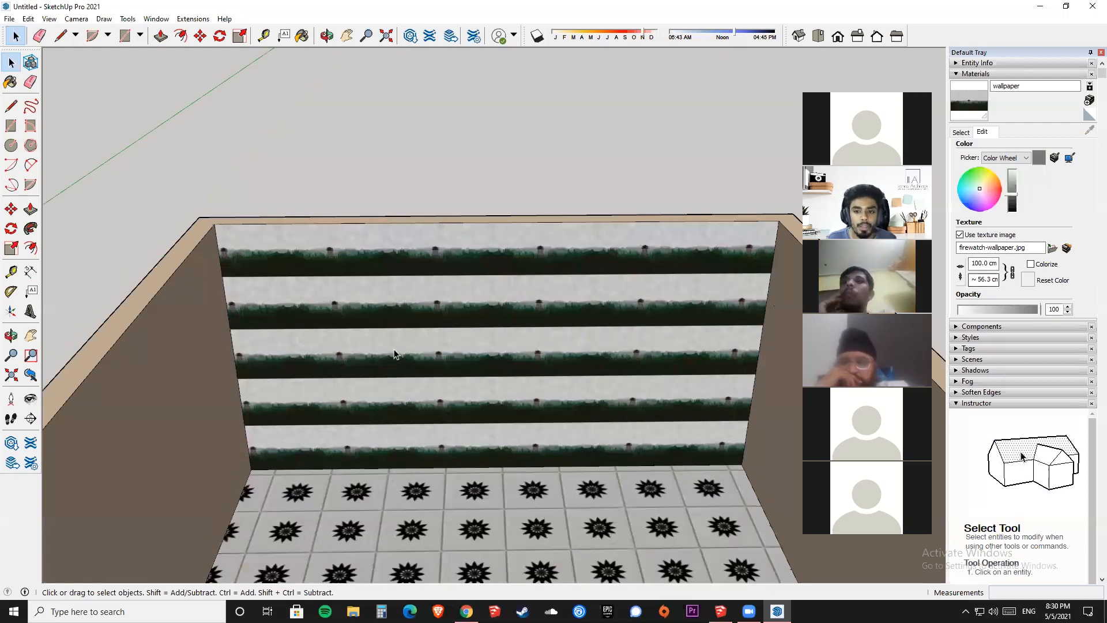
pyautogui.scroll(-3, 396, 354)
pyautogui.moveTo(491, 276); pyautogui.dragTo(610, 324, button='middle')
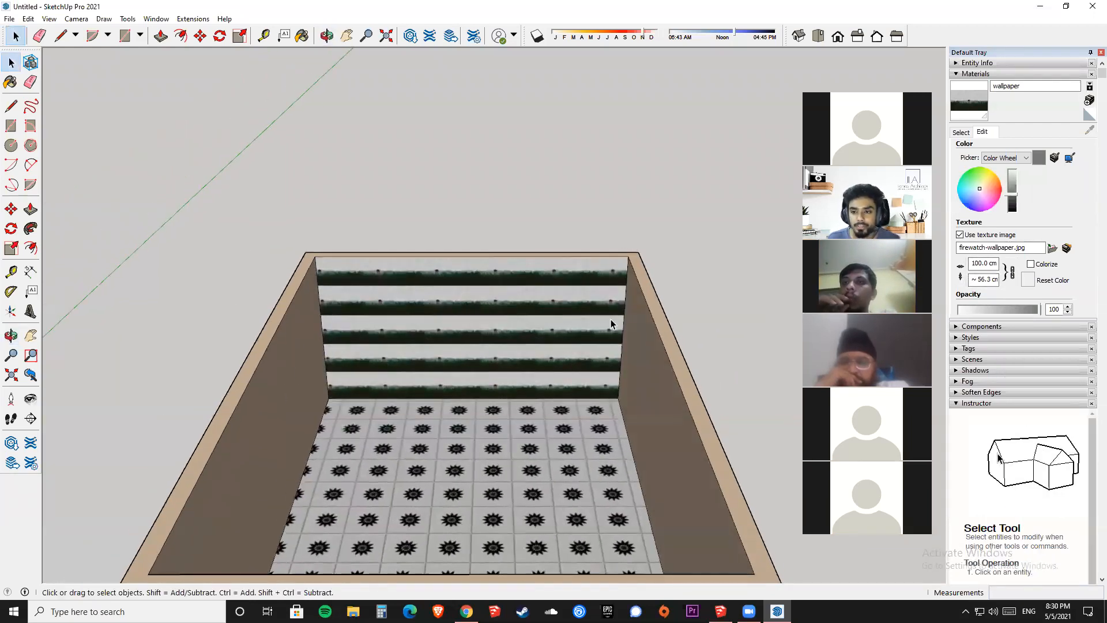
# Start positioning the back wall's texture, placing the red pin at the wall's lower-left corner and the green pin at its lower-right corner.
pyautogui.rightClick(456, 297)
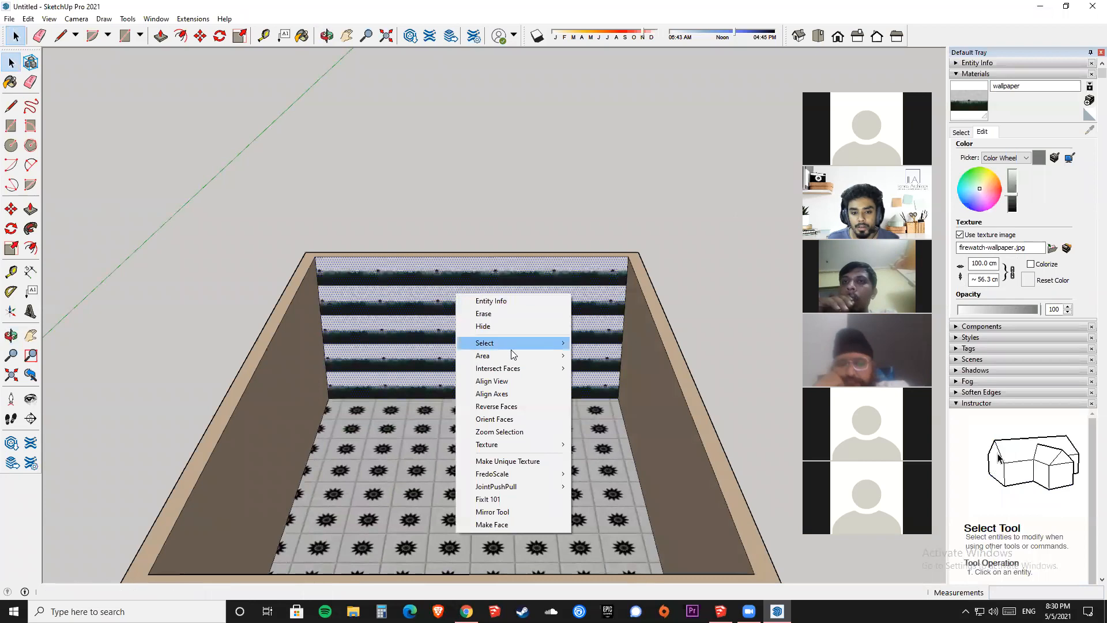
pyautogui.moveTo(531, 445)
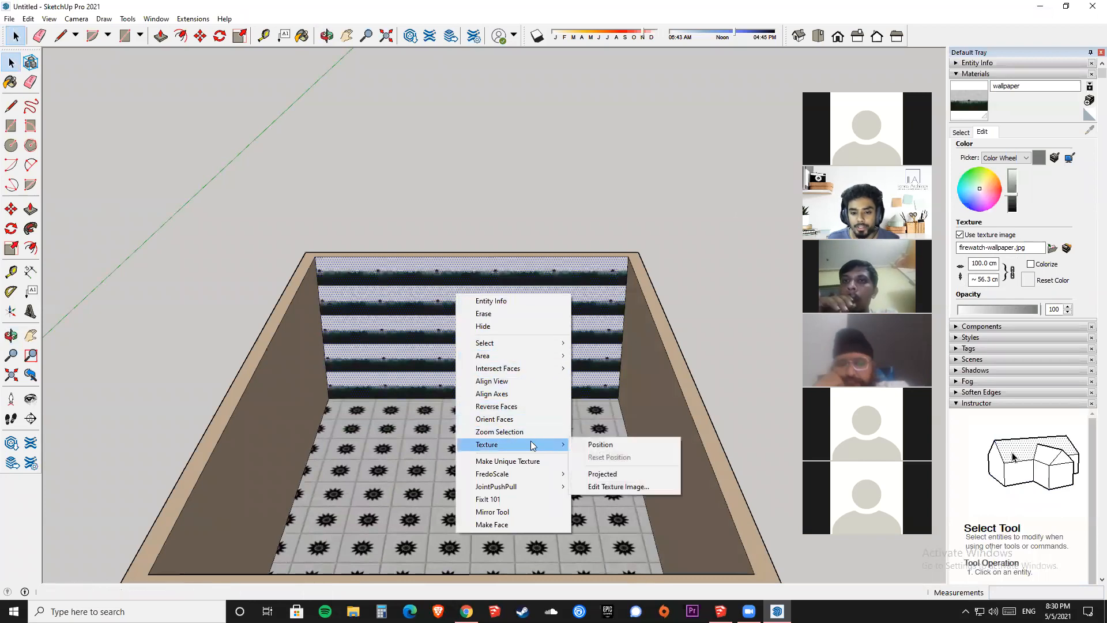
pyautogui.click(594, 445)
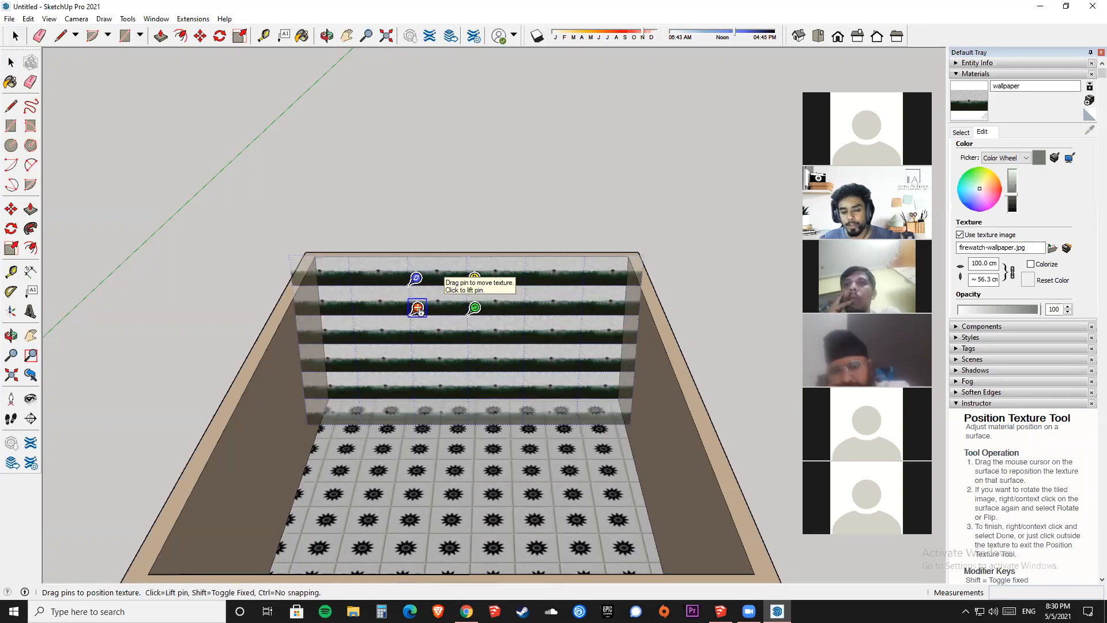
pyautogui.moveTo(417, 308); pyautogui.dragTo(336, 392)
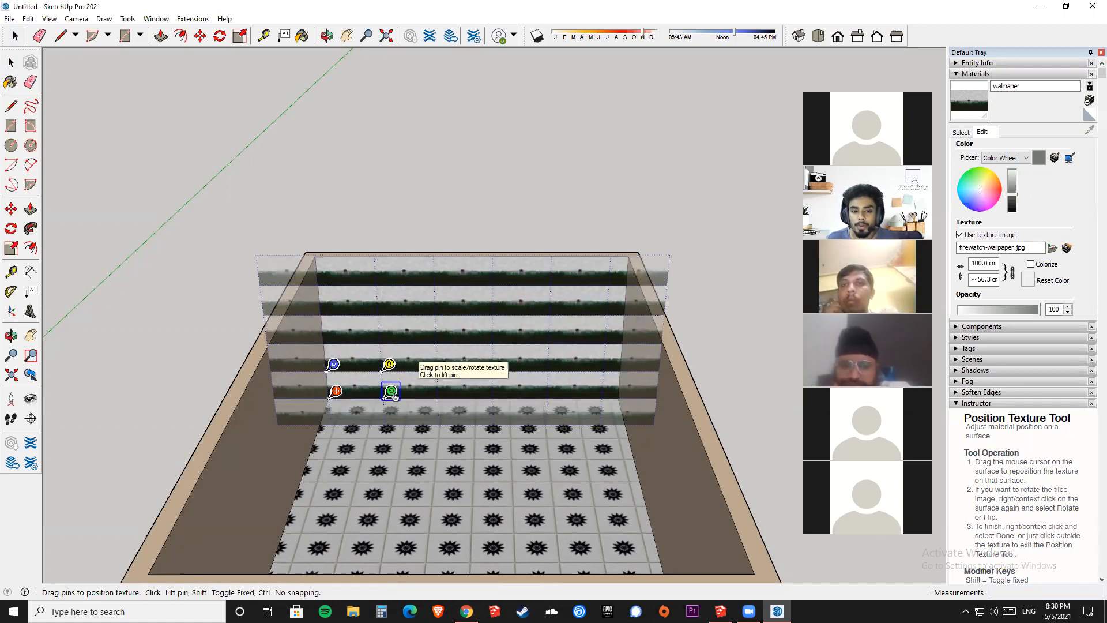
pyautogui.moveTo(392, 394); pyautogui.dragTo(628, 400)
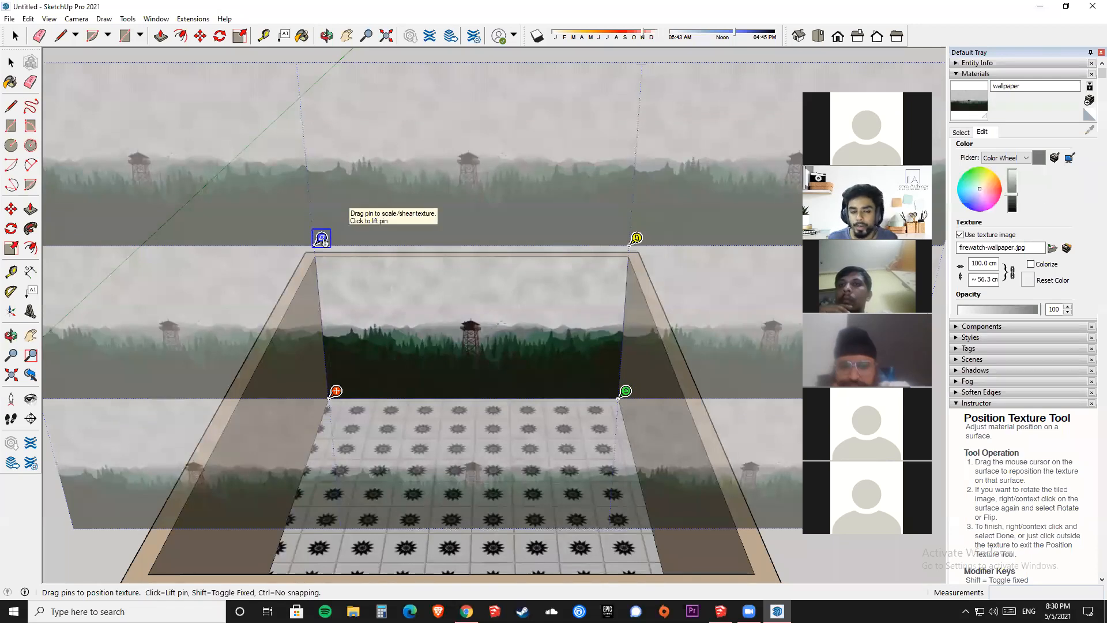
# Fit the texture's upper edge to the back wall's upper corners with the blue and yellow pins and finish positioning.
pyautogui.moveTo(321, 238)
pyautogui.mouseDown()
pyautogui.moveTo(192, 237)
pyautogui.moveTo(428, 237)
pyautogui.moveTo(522, 258)
pyautogui.moveTo(248, 254)
pyautogui.moveTo(309, 106)
pyautogui.moveTo(326, 306)
pyautogui.moveTo(316, 96)
pyautogui.moveTo(323, 287)
pyautogui.moveTo(321, 254)
pyautogui.mouseUp()
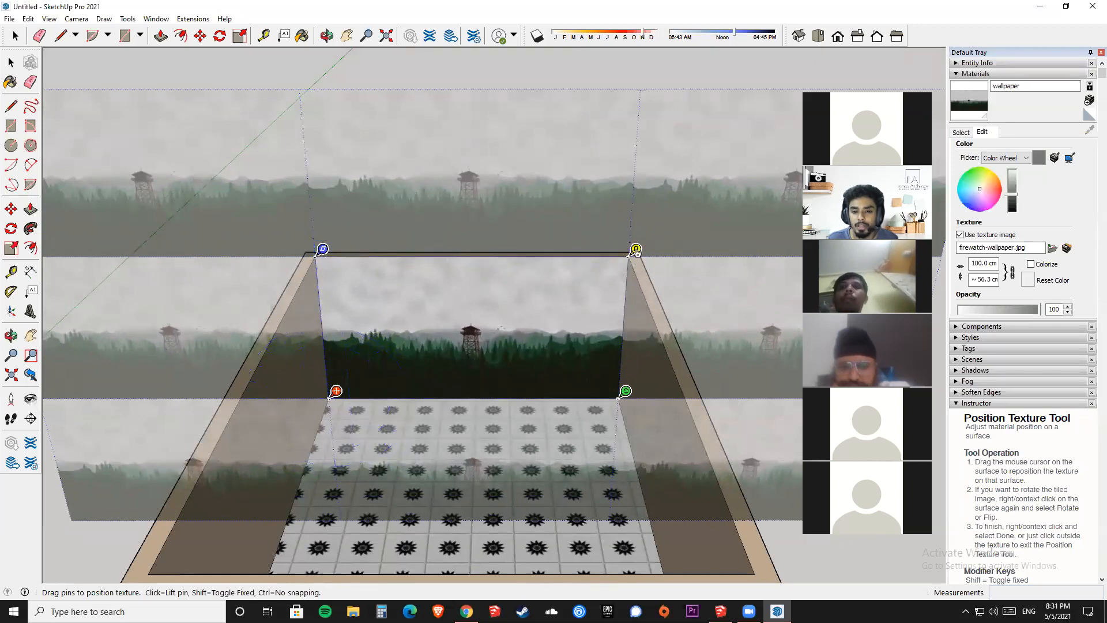
pyautogui.moveTo(636, 250)
pyautogui.mouseDown()
pyautogui.moveTo(507, 171)
pyautogui.moveTo(627, 345)
pyautogui.moveTo(619, 128)
pyautogui.moveTo(634, 269)
pyautogui.moveTo(657, 150)
pyautogui.moveTo(606, 268)
pyautogui.moveTo(661, 120)
pyautogui.moveTo(630, 211)
pyautogui.moveTo(670, 130)
pyautogui.moveTo(636, 249)
pyautogui.mouseUp()
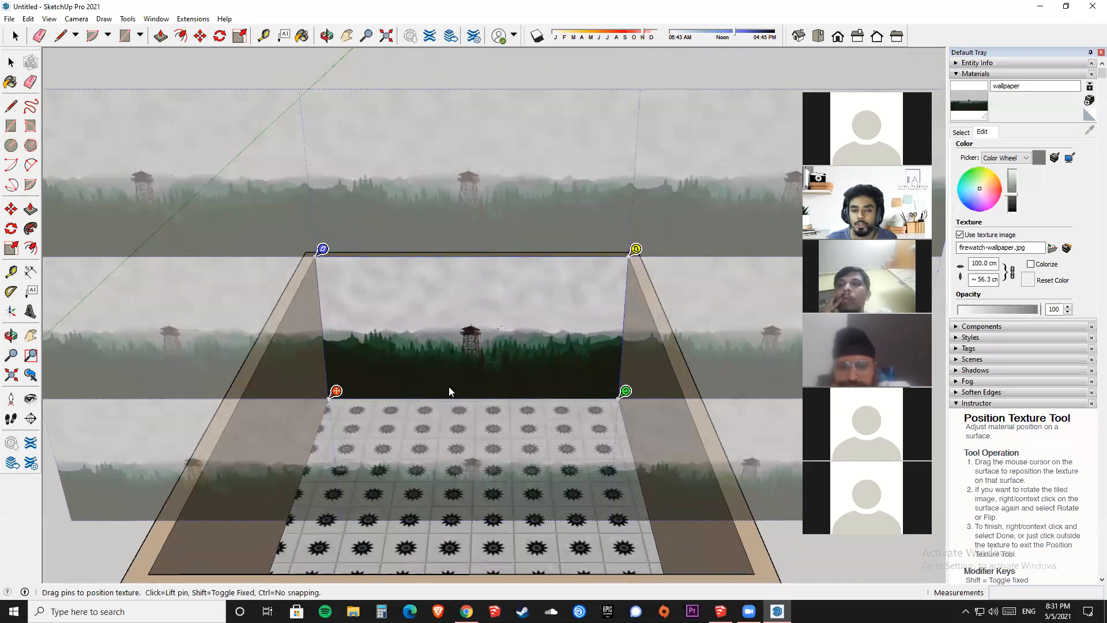
pyautogui.rightClick(454, 295)
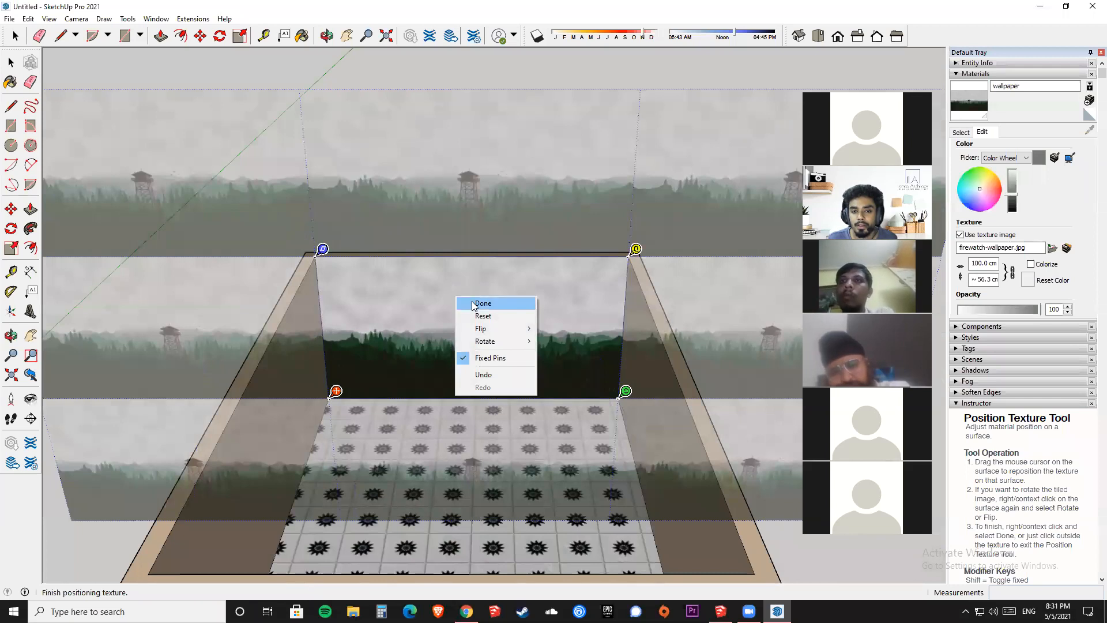
pyautogui.click(472, 304)
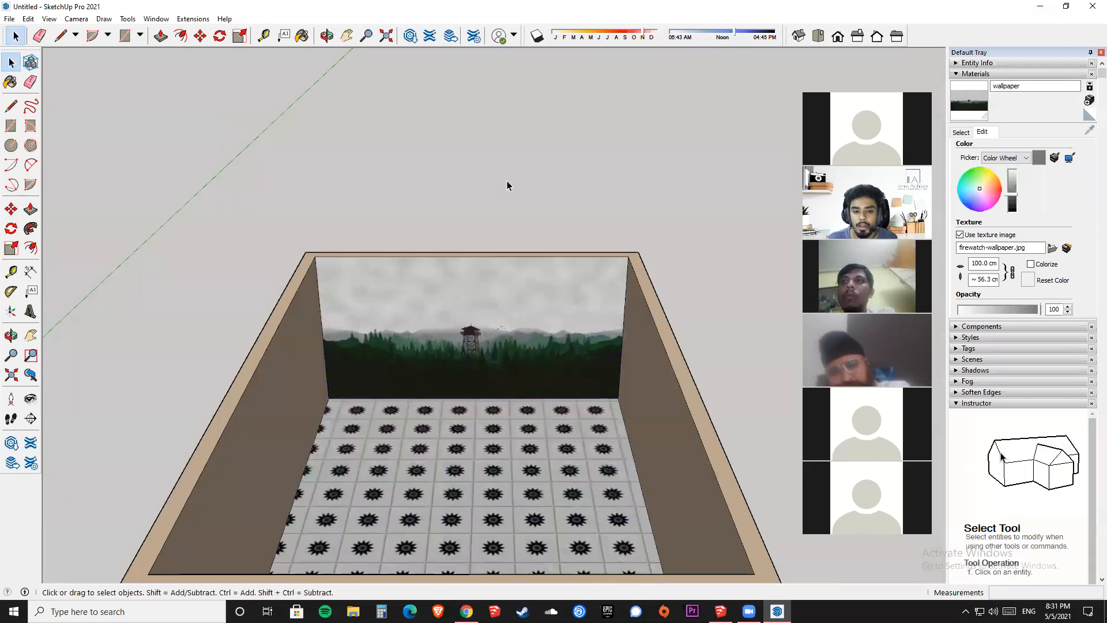
# Undo the texture positioning, the texture resizing, the back wall's painting and the creation of the wallpaper material.
pyautogui.scroll(3, 499, 296)
pyautogui.moveTo(499, 295); pyautogui.dragTo(468, 281, button='middle')
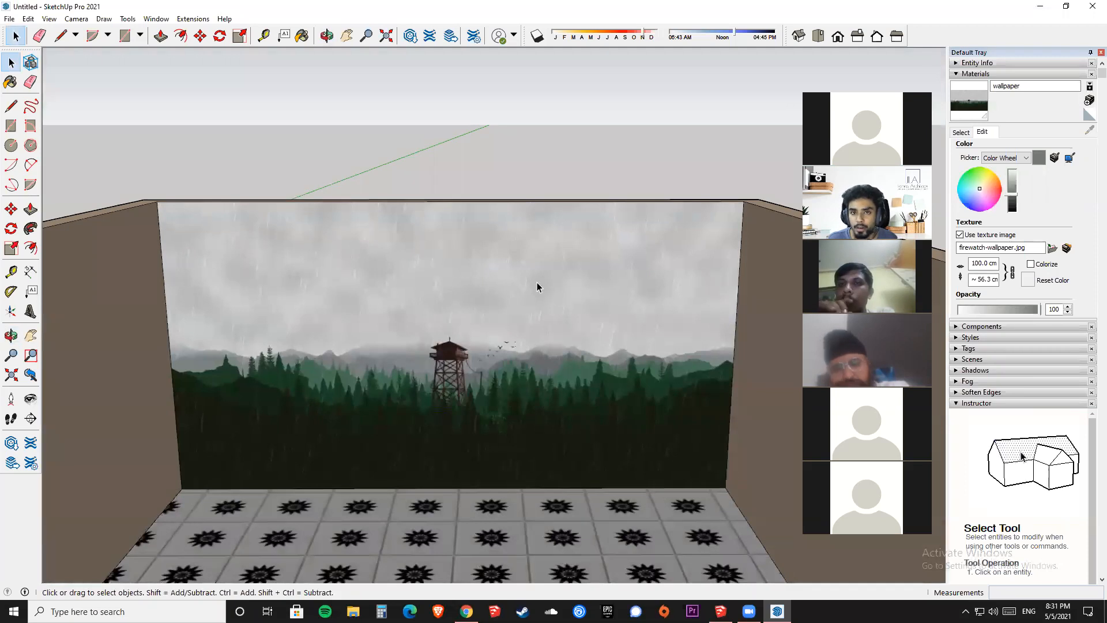
pyautogui.scroll(-5, 537, 281)
pyautogui.moveTo(521, 277); pyautogui.dragTo(516, 211, button='middle')
pyautogui.scroll(-2, 493, 171)
pyautogui.scroll(-2, 517, 211)
pyautogui.hotkey('ctrl', 'z')
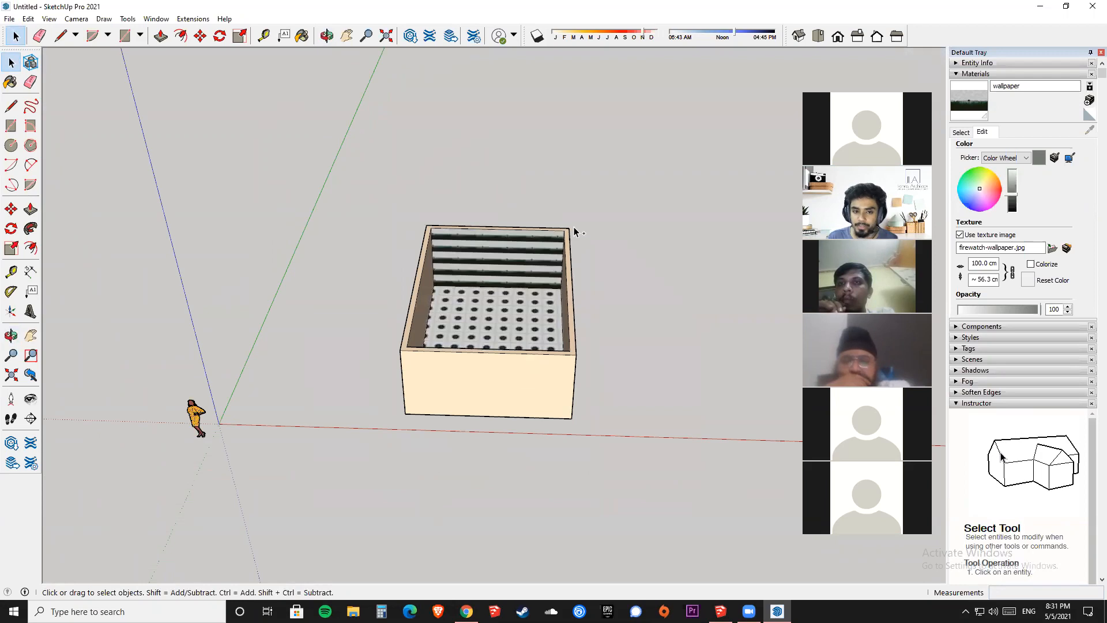
pyautogui.hotkey('ctrl', 'z')
pyautogui.moveTo(622, 216); pyautogui.dragTo(702, 230, button='middle')
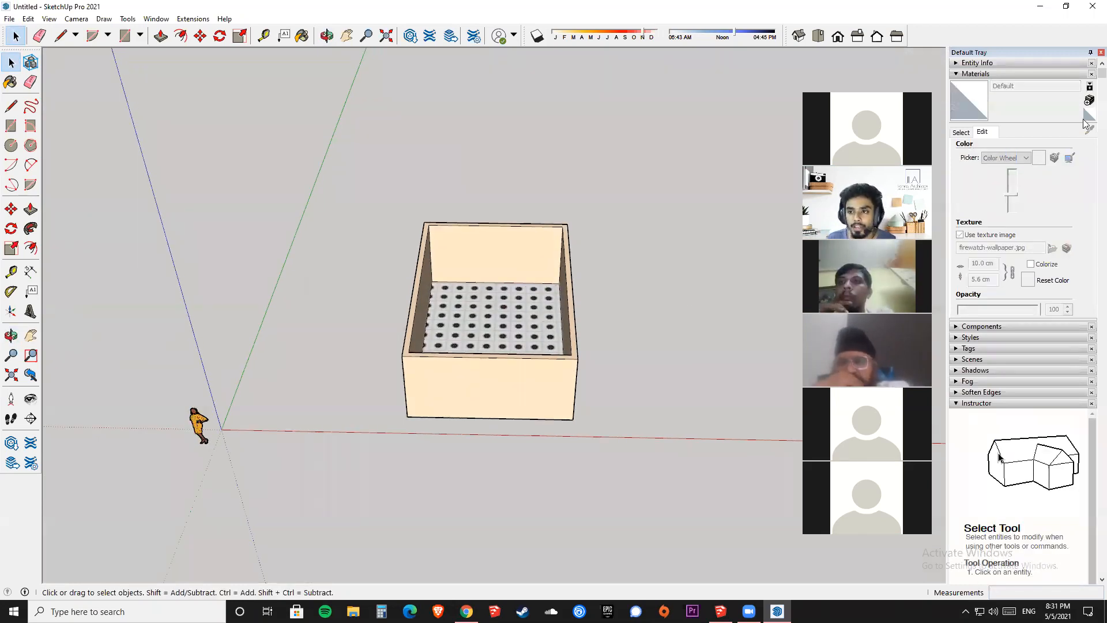
# Create a material named "Wallpaer" from the firewatch-wallpaper.jpg image and paint the inner back wall with it.
pyautogui.press('b')
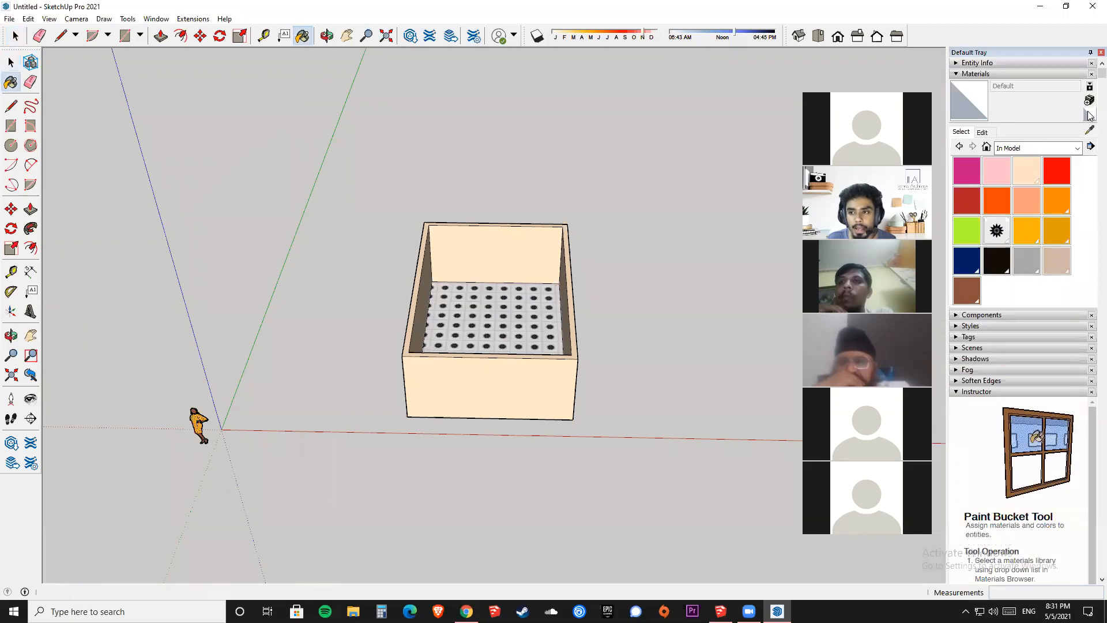
pyautogui.click(1089, 102)
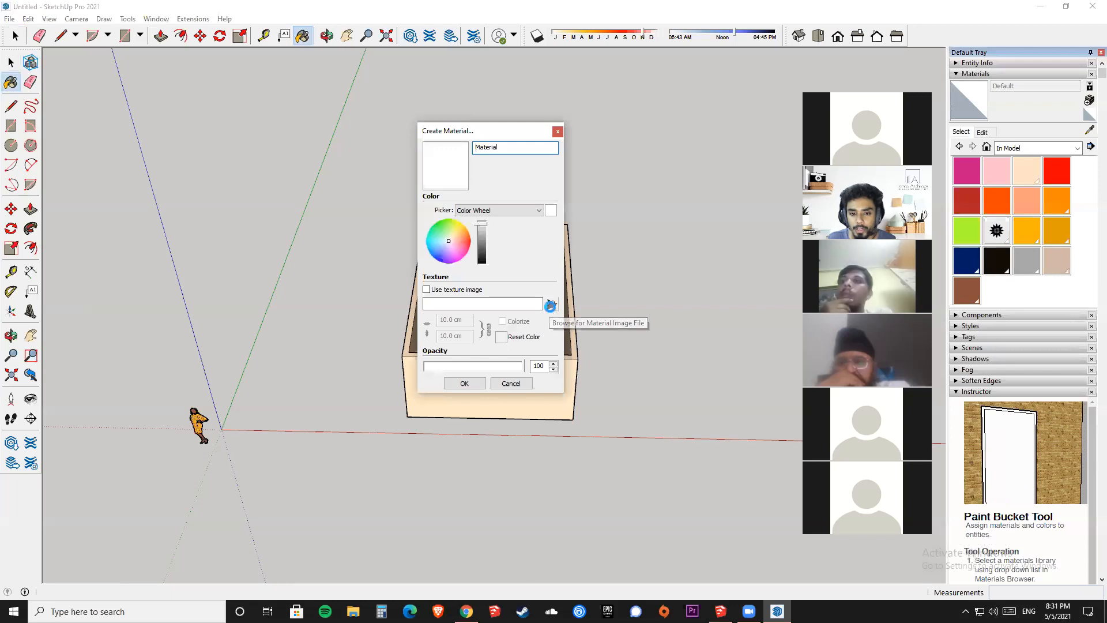
pyautogui.click(552, 302)
pyautogui.click(519, 417)
pyautogui.click(600, 519)
pyautogui.write('Wallpaer')
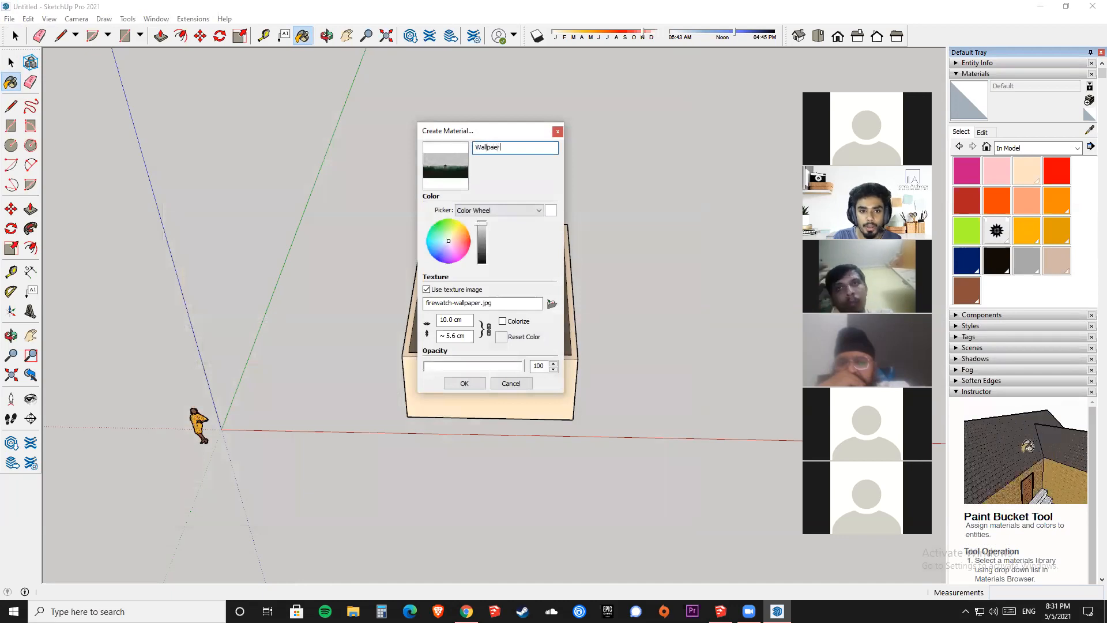
pyautogui.click(451, 384)
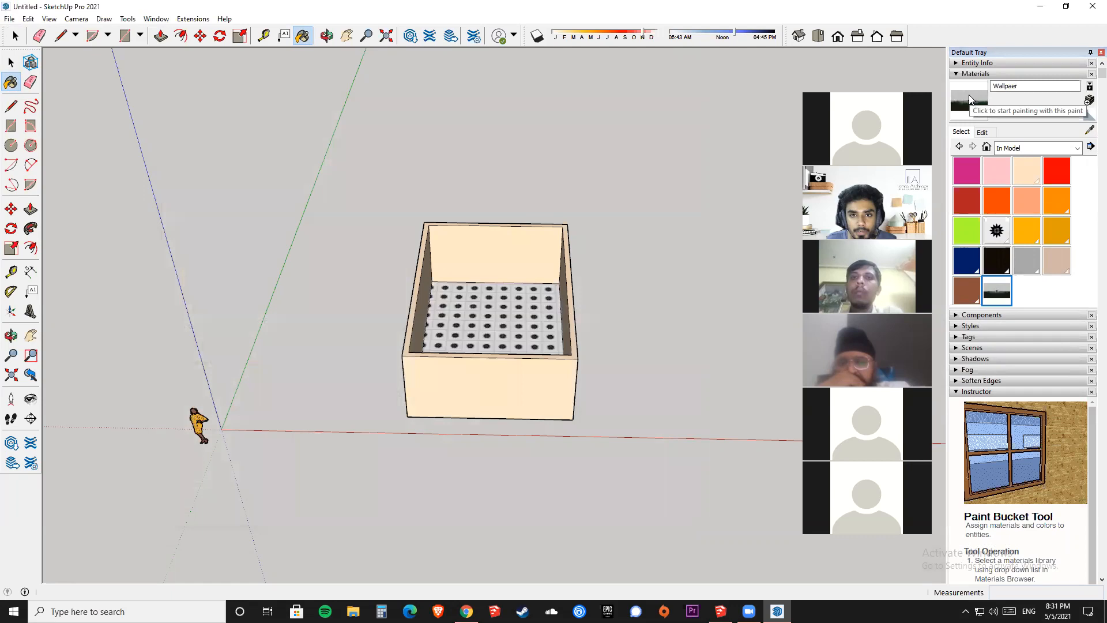
pyautogui.click(482, 240)
pyautogui.scroll(5, 476, 265)
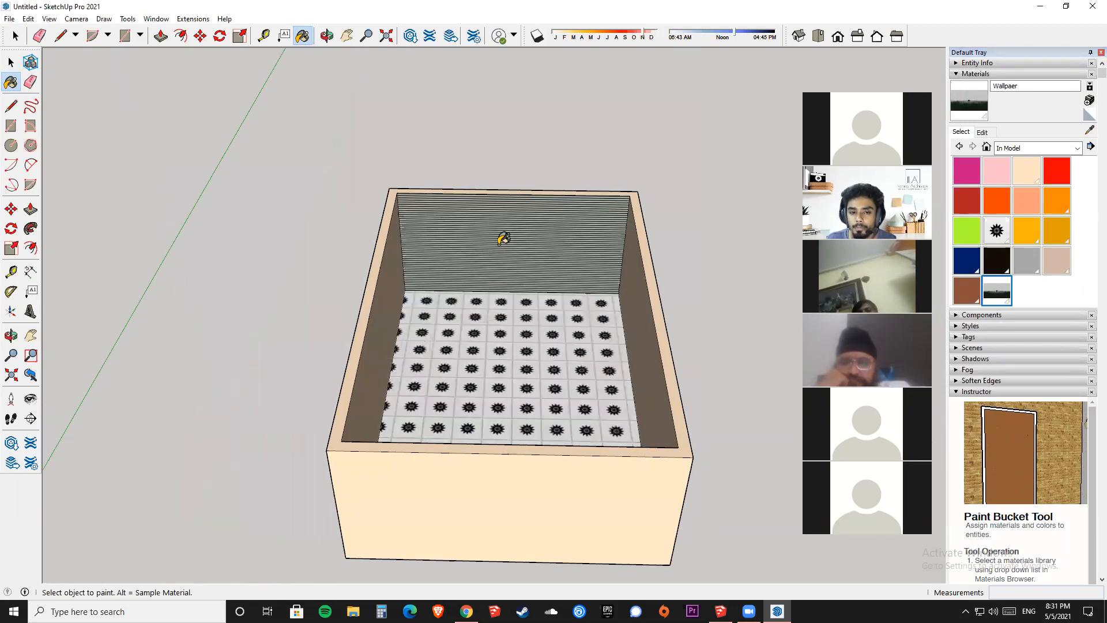
pyautogui.press('space')
pyautogui.moveTo(555, 228)
pyautogui.mouseDown(button='middle')
pyautogui.moveTo(548, 259)
pyautogui.moveTo(526, 247)
pyautogui.mouseUp(button='middle')
pyautogui.rightClick(513, 245)
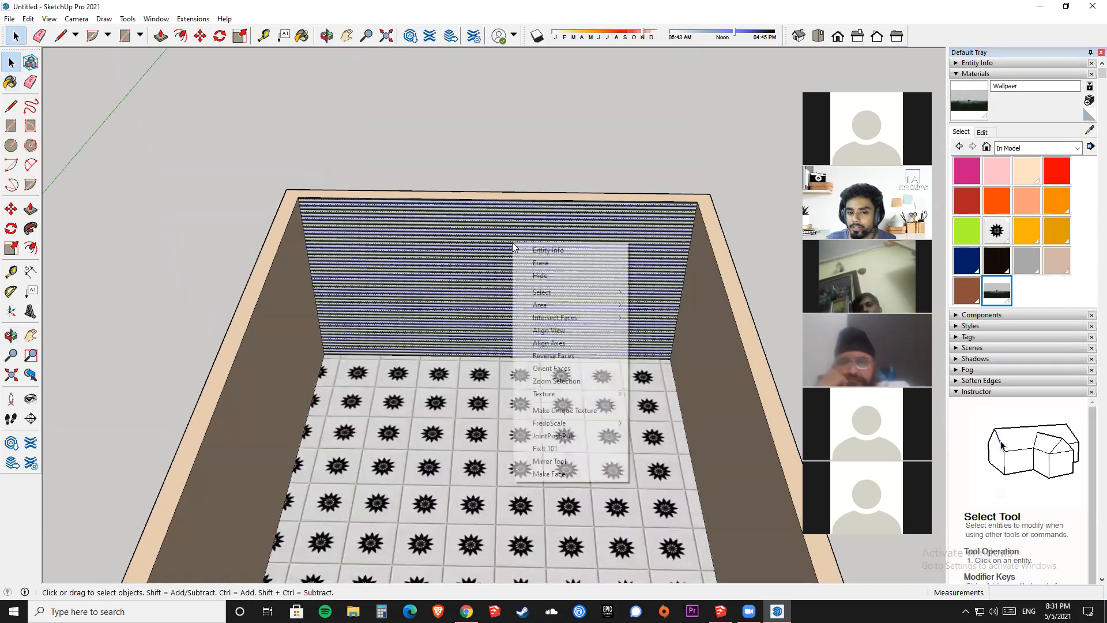
pyautogui.moveTo(597, 394)
pyautogui.click(651, 394)
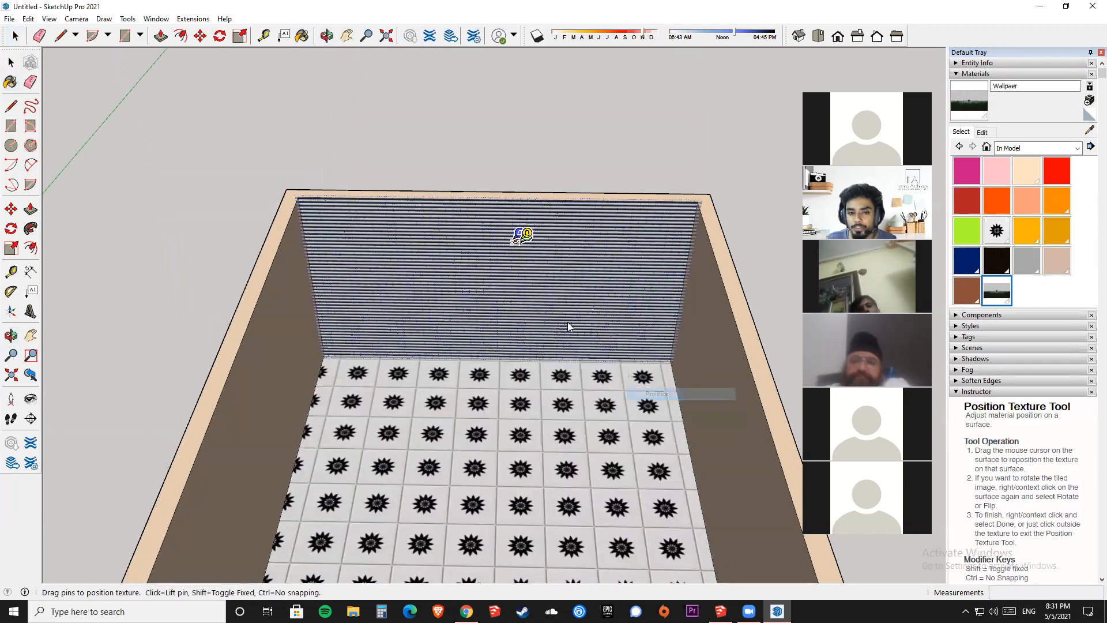
pyautogui.moveTo(535, 242); pyautogui.dragTo(651, 239)
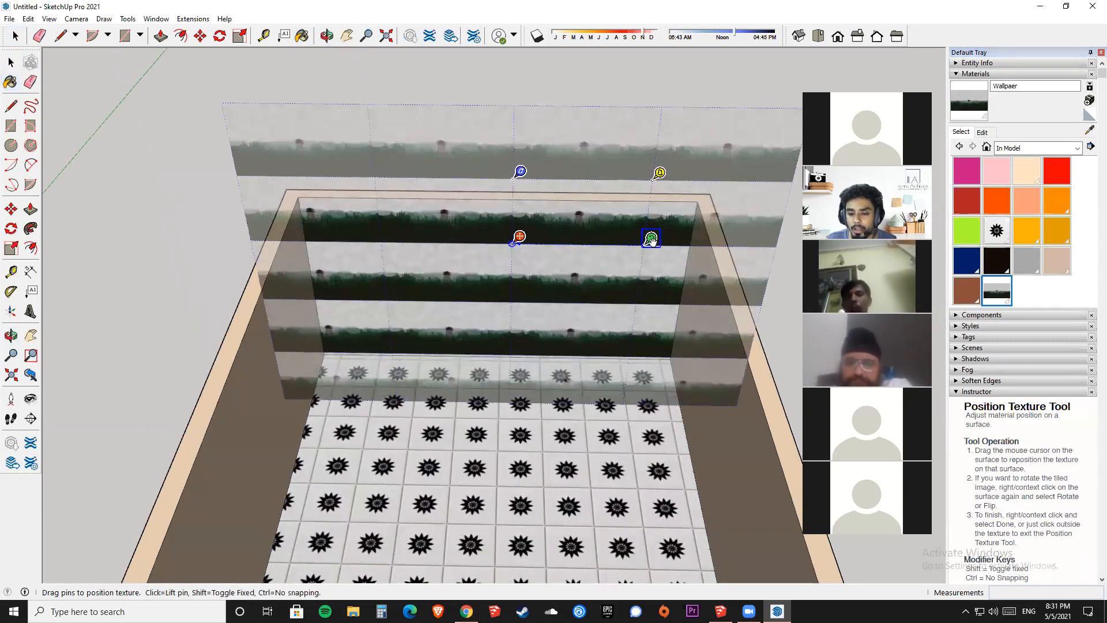
pyautogui.hotkey('ctrl', 'z')
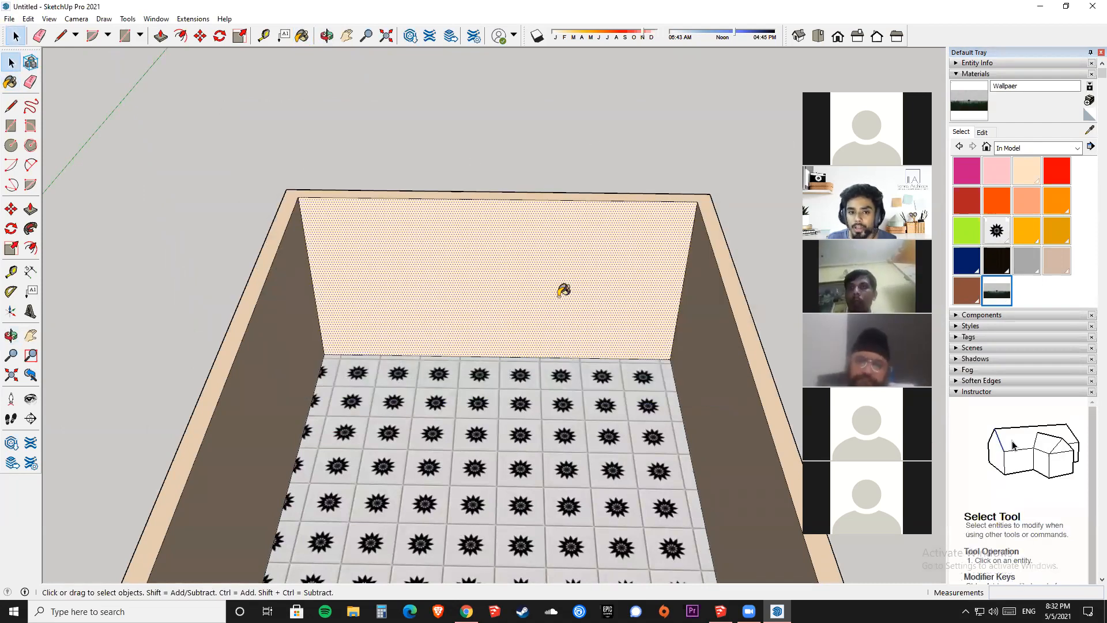
# Set the Wallpaer material's texture width to 100 cm and paint the inner back wall with it.
pyautogui.doubleClick(991, 286)
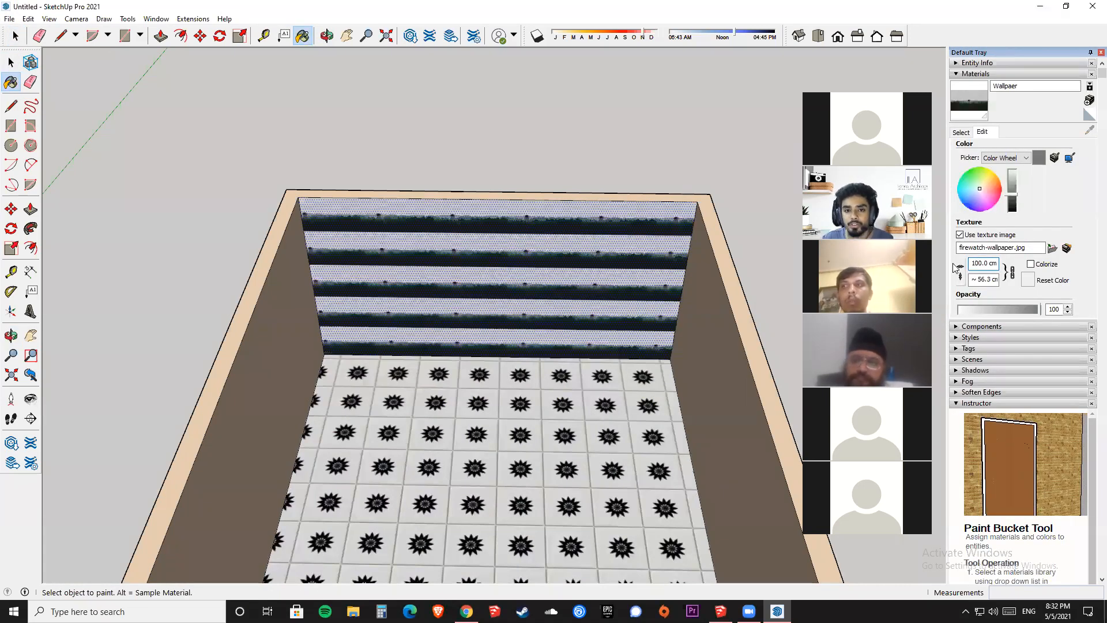
pyautogui.press('space')
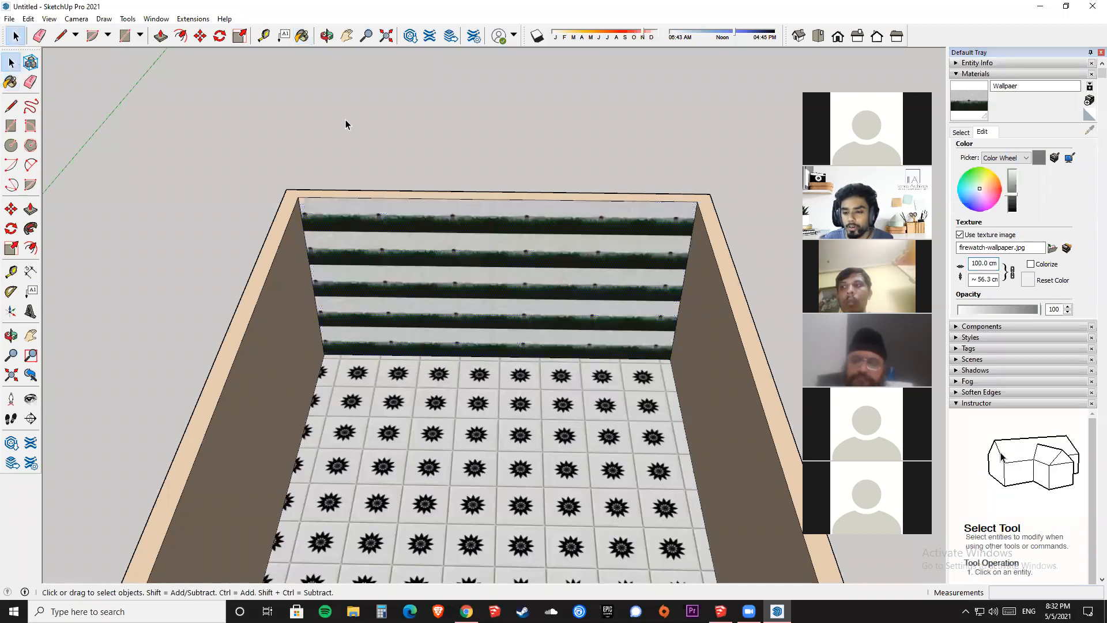
# Fit the wallpaper texture to the inner back wall by placing its four pins at the wall's corners, and finish positioning.
pyautogui.rightClick(487, 230)
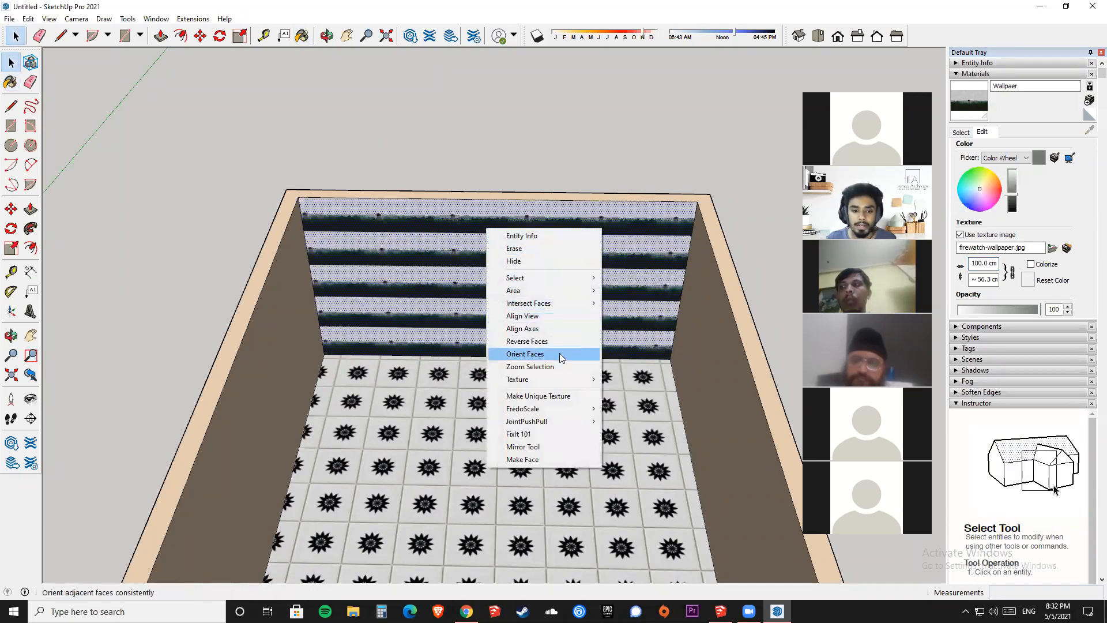
pyautogui.moveTo(560, 380)
pyautogui.click(625, 379)
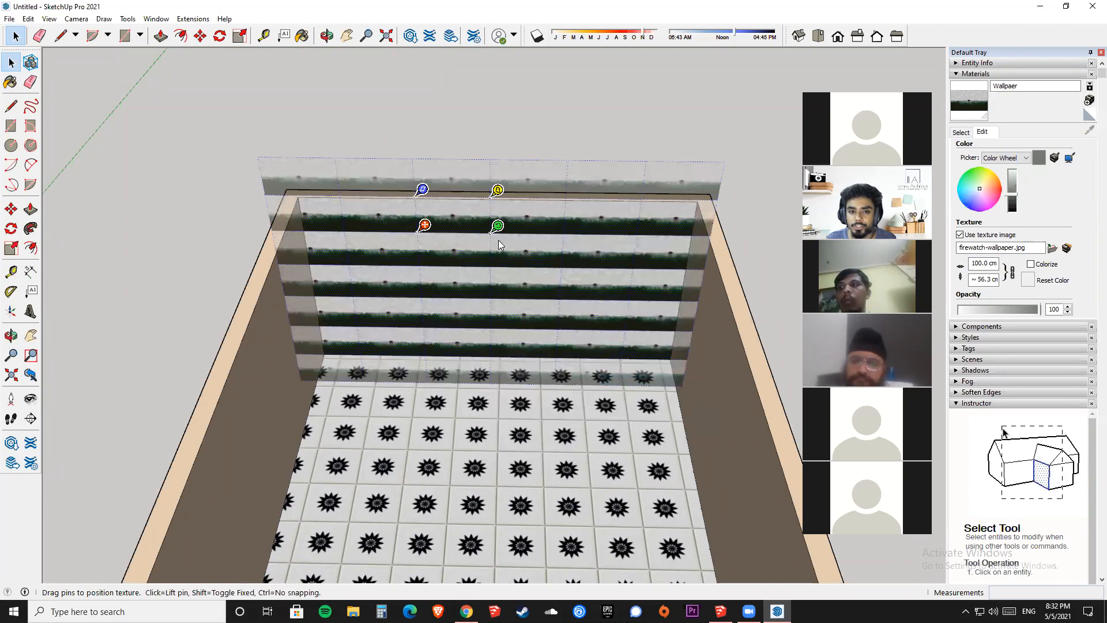
pyautogui.moveTo(520, 227); pyautogui.dragTo(641, 228)
pyautogui.moveTo(425, 226); pyautogui.dragTo(331, 349)
pyautogui.moveTo(522, 352); pyautogui.dragTo(677, 352)
pyautogui.moveTo(303, 177); pyautogui.dragTo(305, 190)
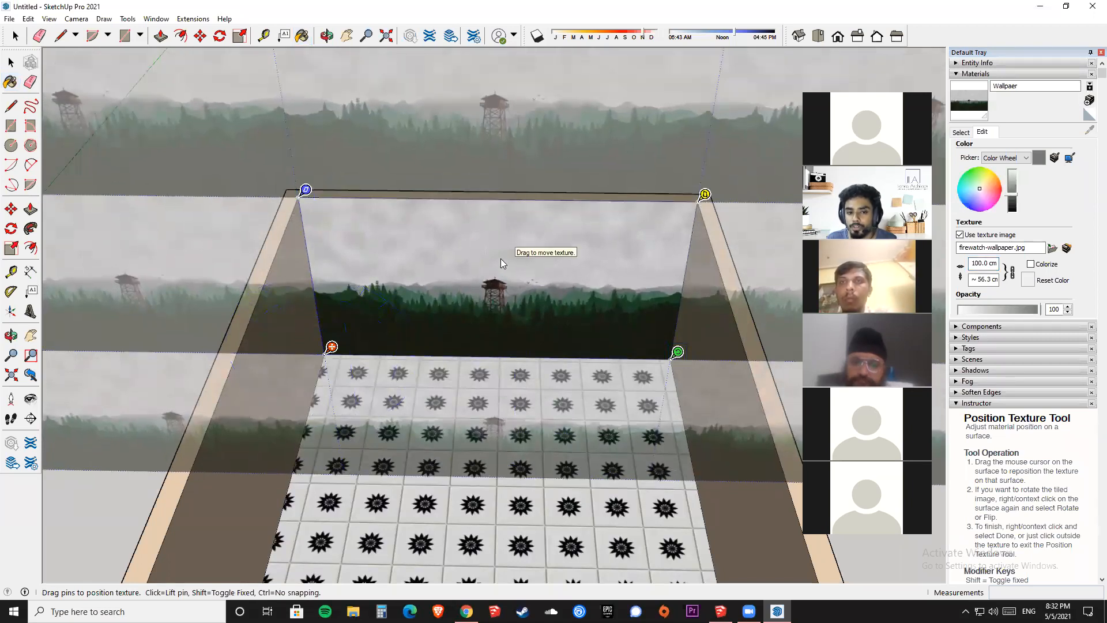
pyautogui.moveTo(466, 199); pyautogui.dragTo(499, 256)
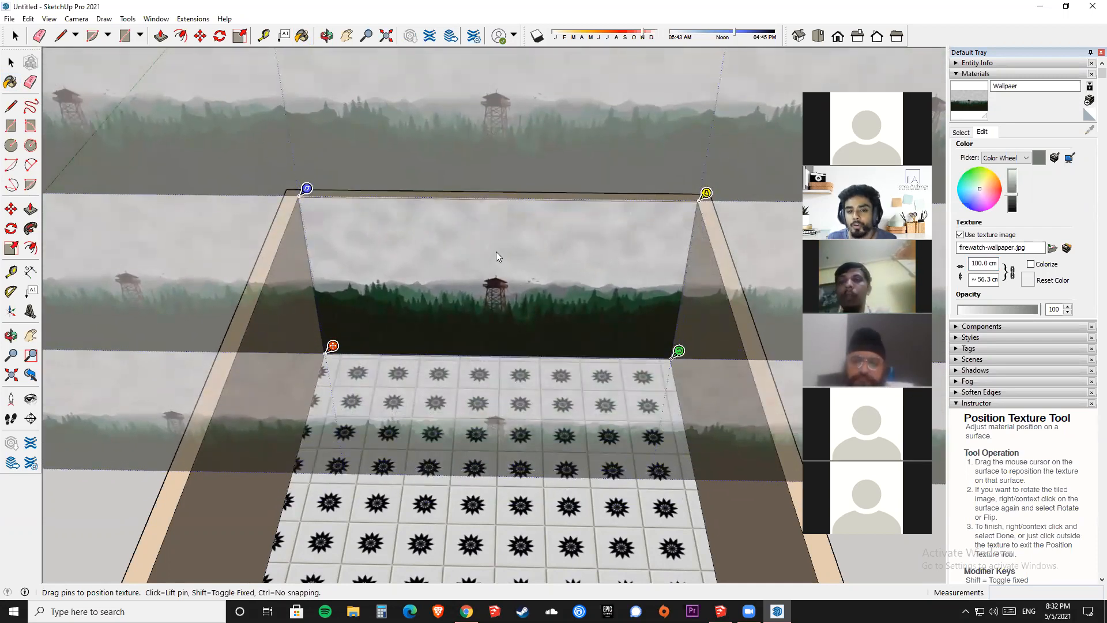
pyautogui.rightClick(483, 242)
pyautogui.click(501, 243)
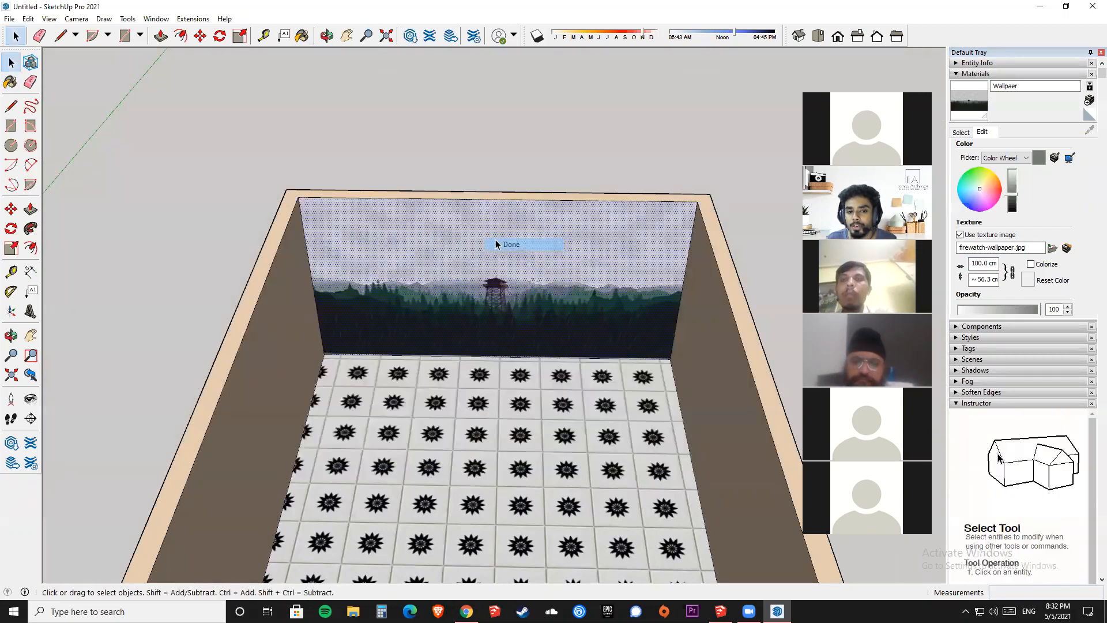
# Deselect the back wall and return to the list of materials in the model.
pyautogui.scroll(-6, 487, 151)
pyautogui.scroll(-2, 347, 147)
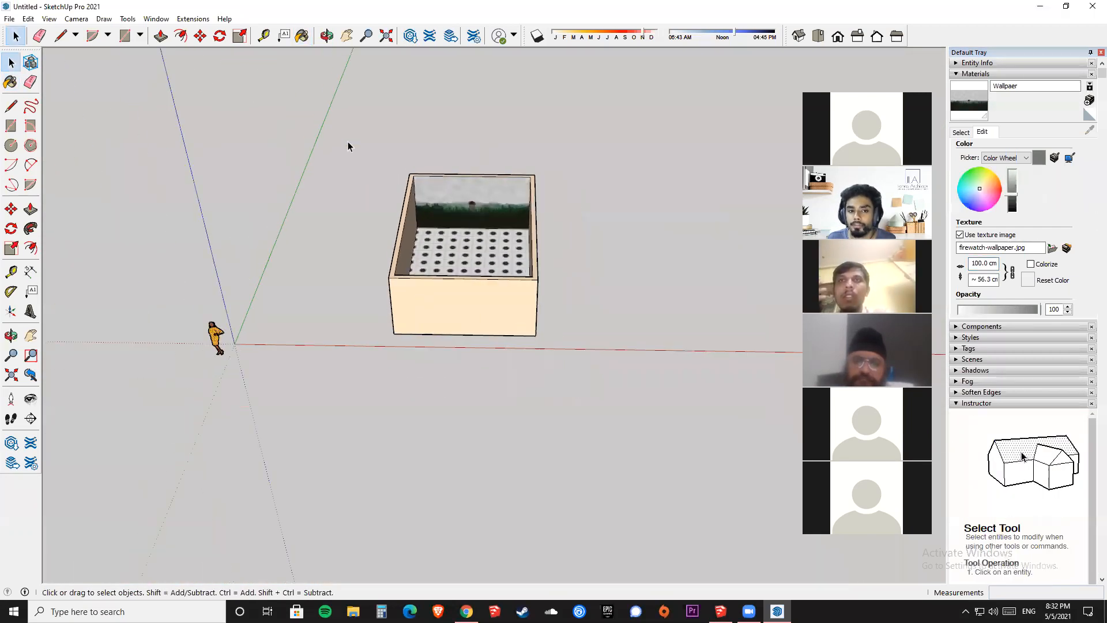
pyautogui.moveTo(627, 371); pyautogui.dragTo(628, 369)
pyautogui.click(611, 201)
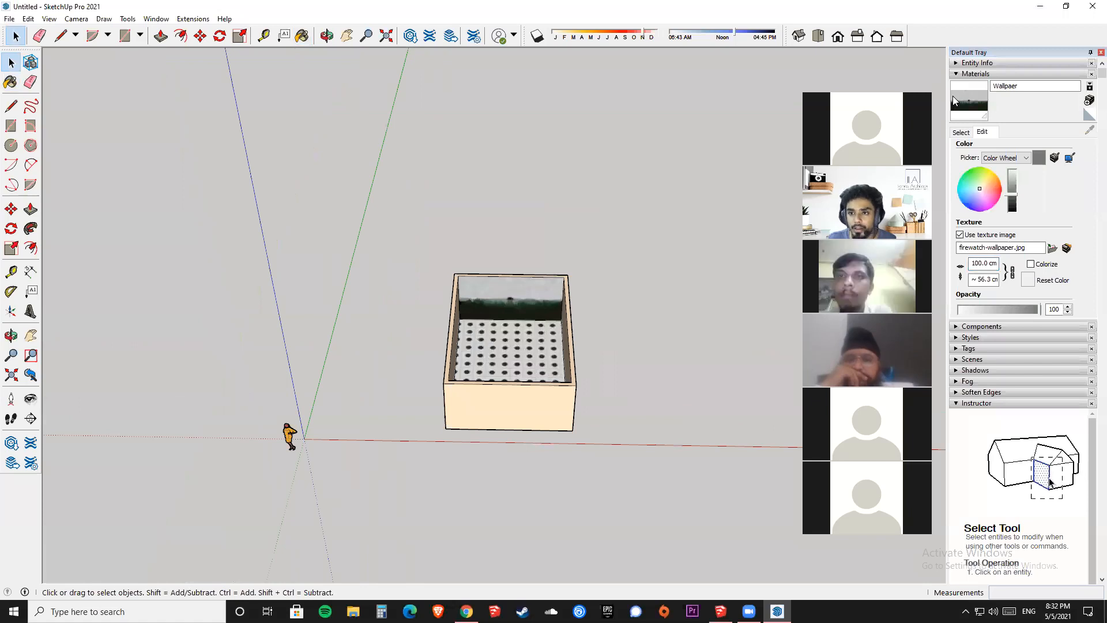
pyautogui.click(959, 132)
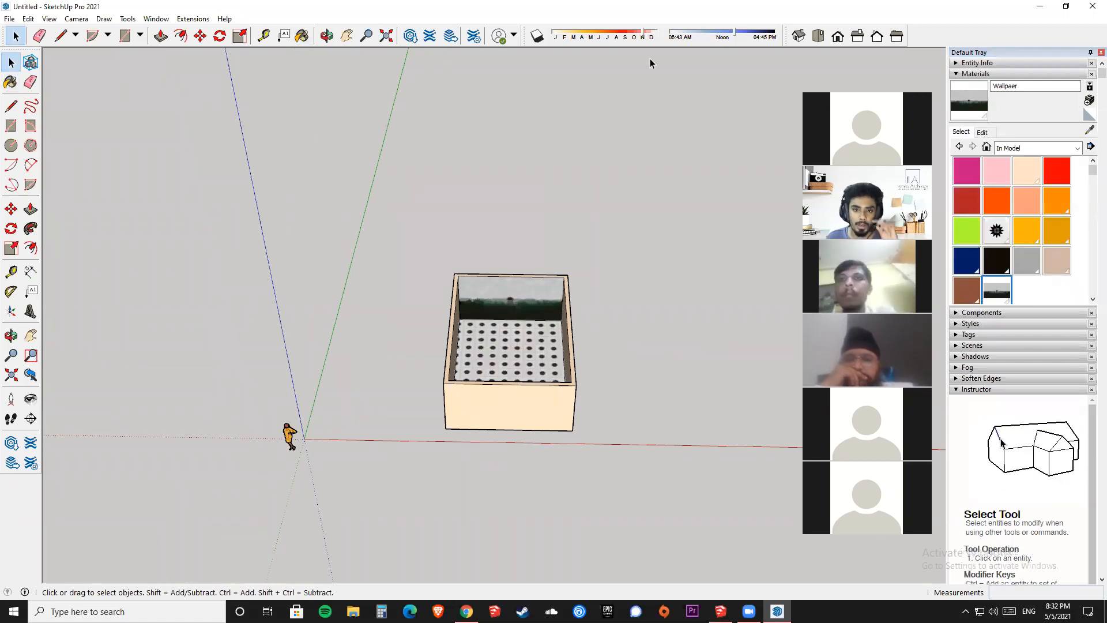